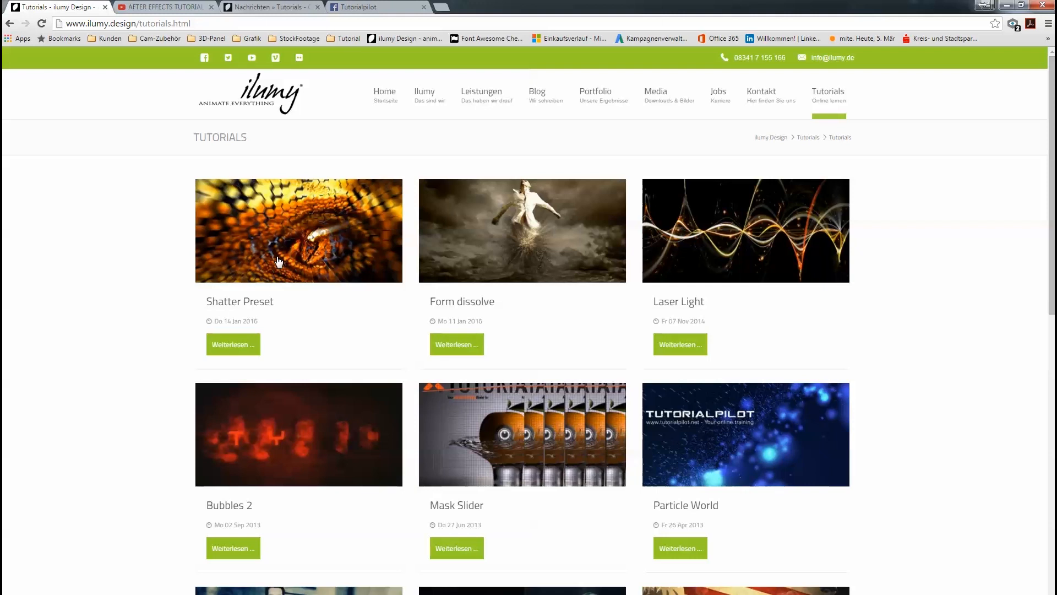
Step: Open the Shatter Preset tutorial on the website and look over its video and project-files download
click(239, 344)
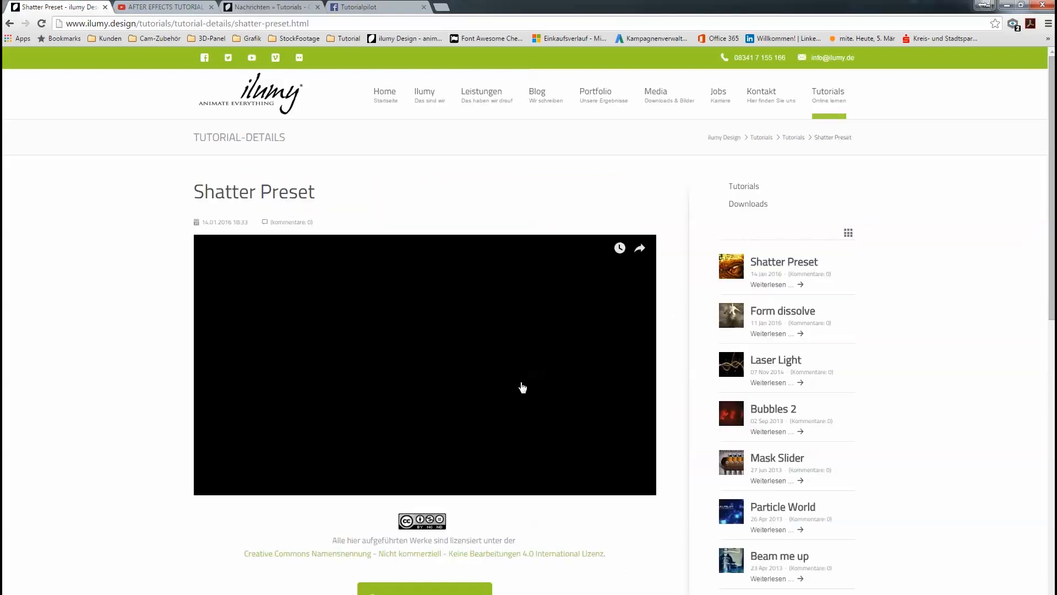
scroll(523, 387, down, 3)
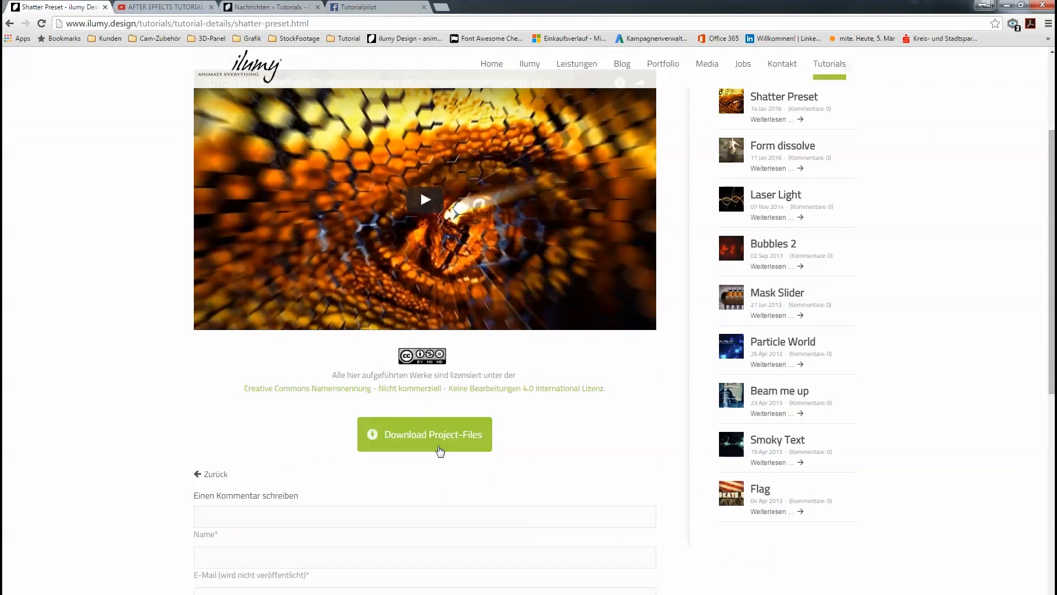
scroll(523, 320, up, 3)
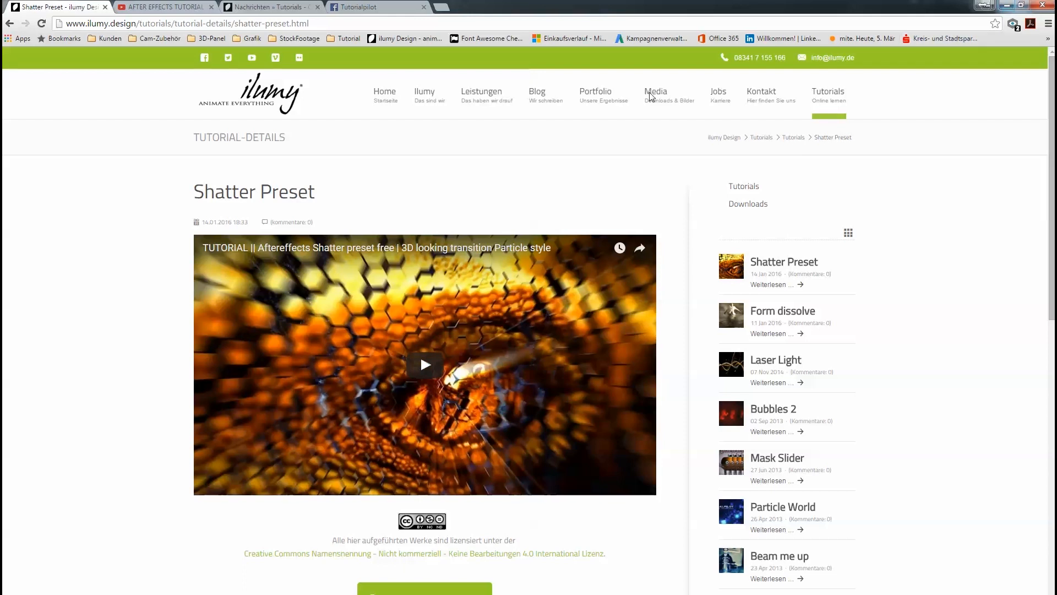
Step: Look through the recent After Effects test posts on the Tutorialpilot Facebook page
click(386, 7)
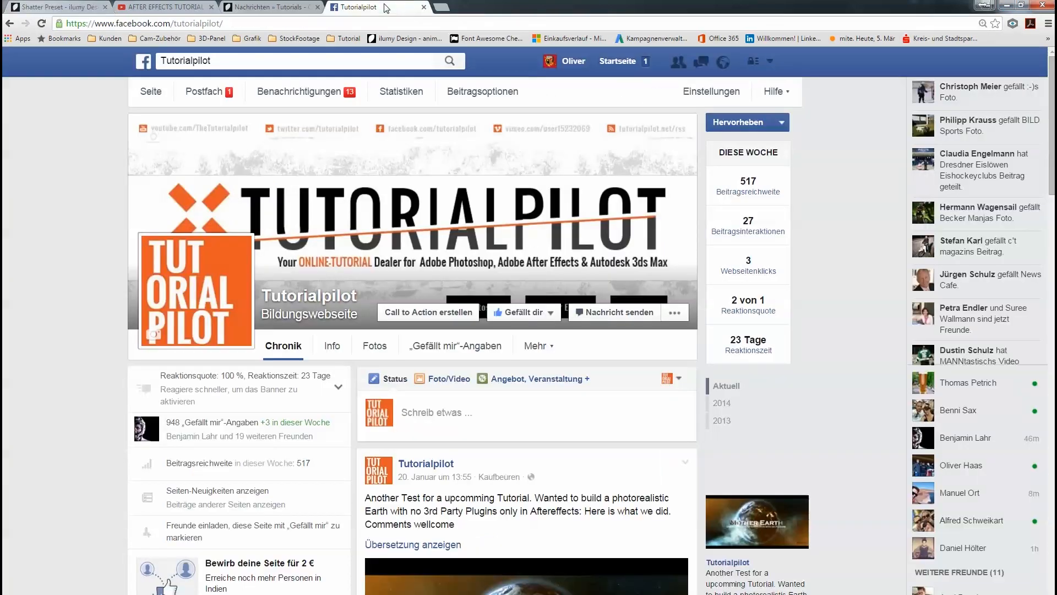
scroll(515, 367, down, 8)
scroll(533, 390, down, 10)
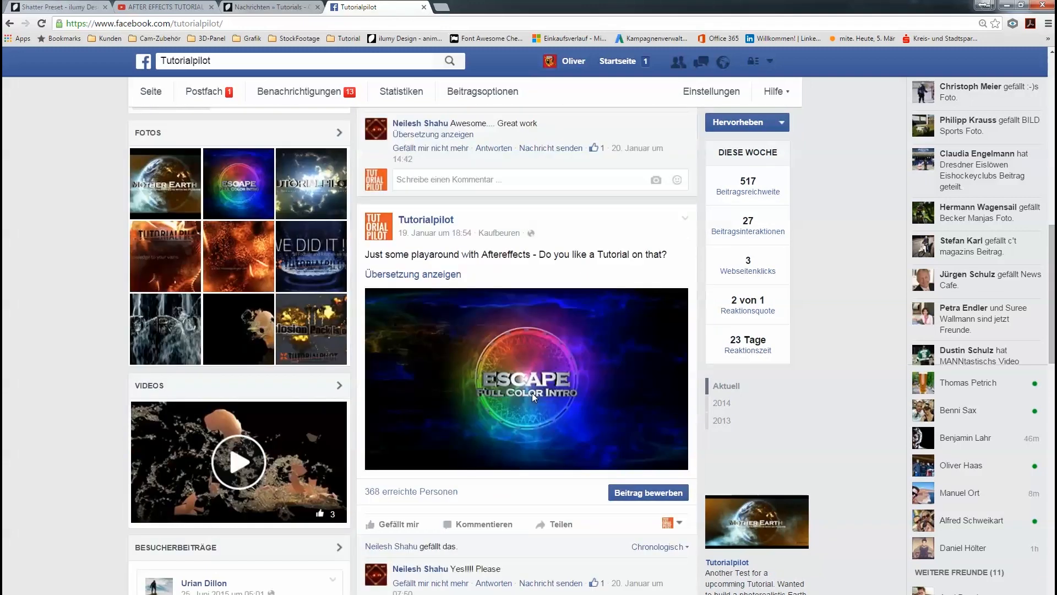
scroll(532, 396, up, 12)
scroll(536, 386, up, 1)
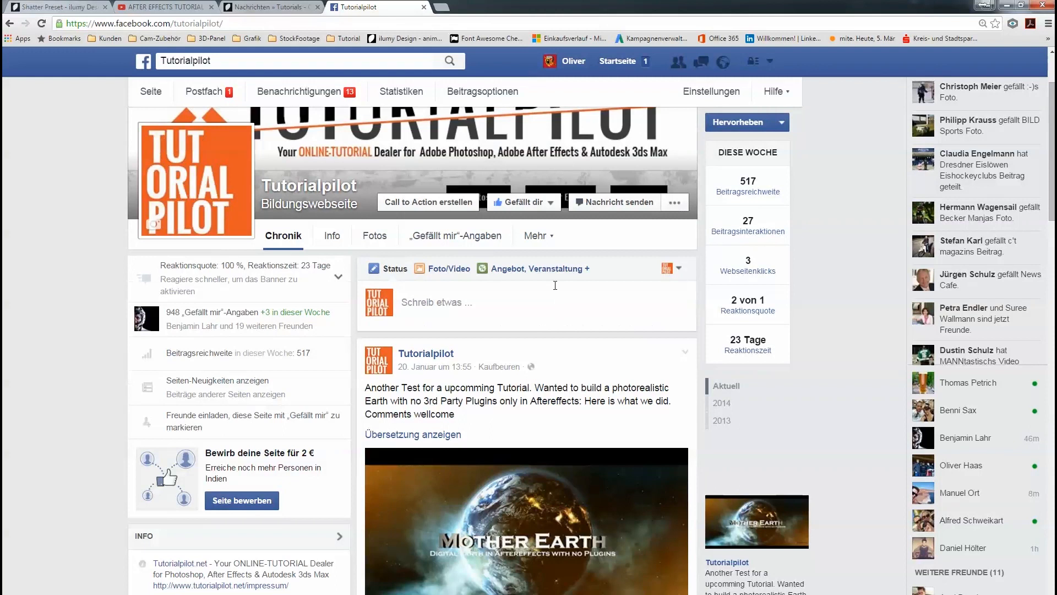
Step: Switch to After Effects, play the finished Earth preview video from the start, and close the player
click(1006, 6)
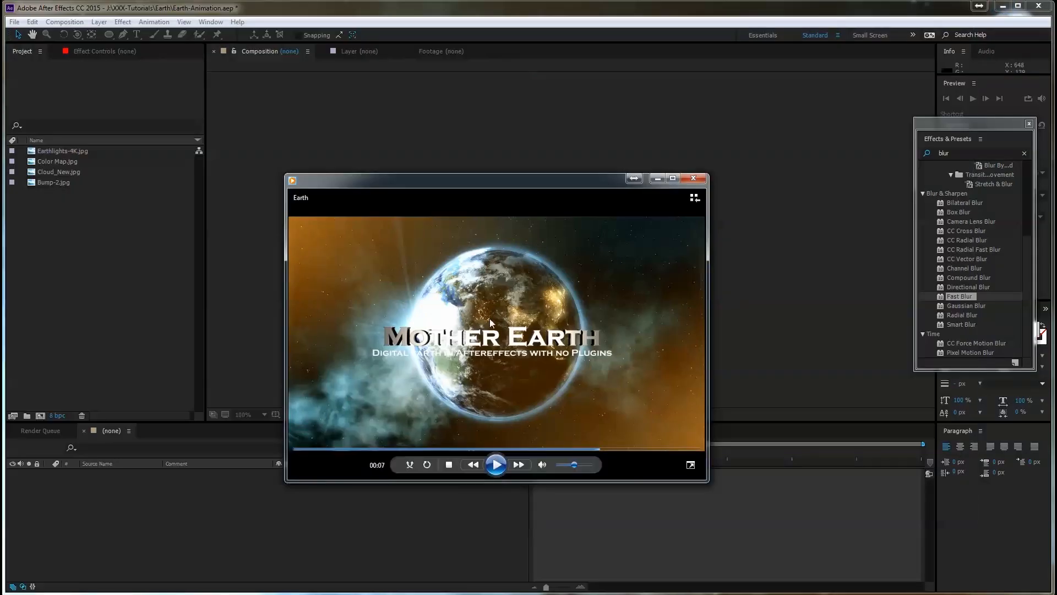
drag(463, 455, 302, 450)
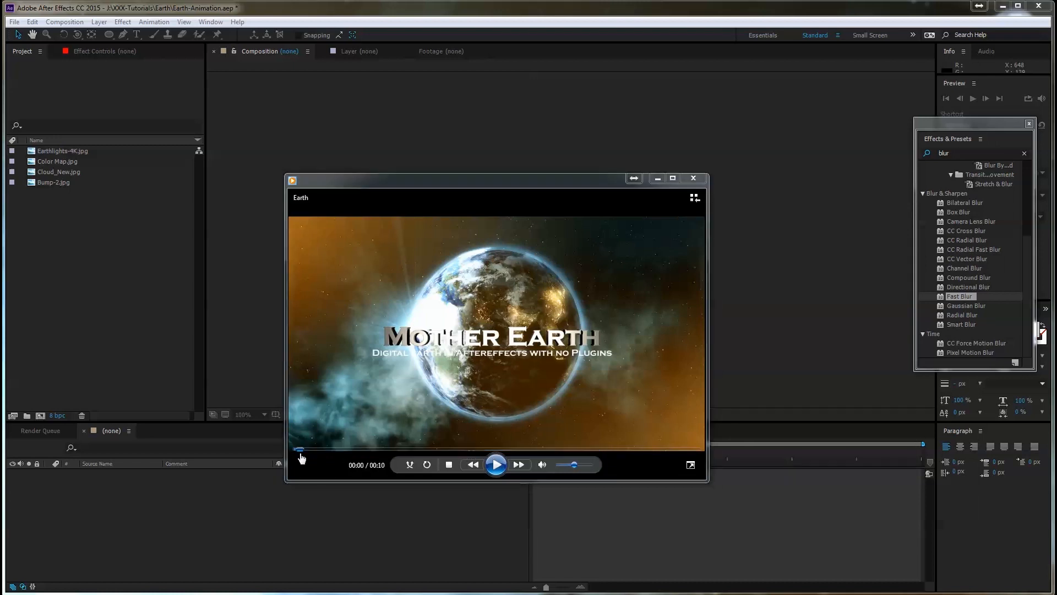
click(495, 466)
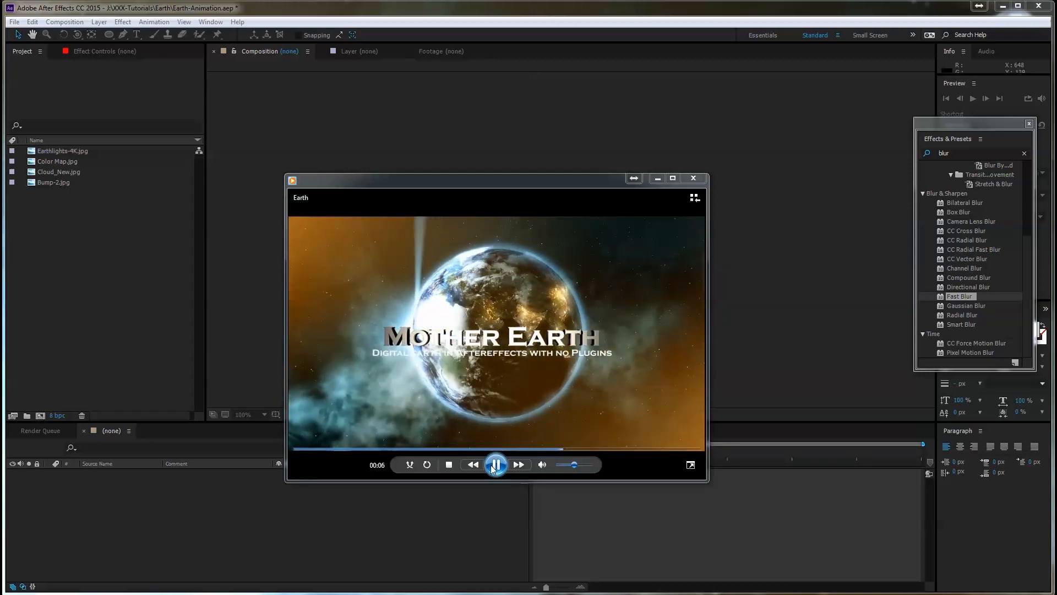
click(497, 466)
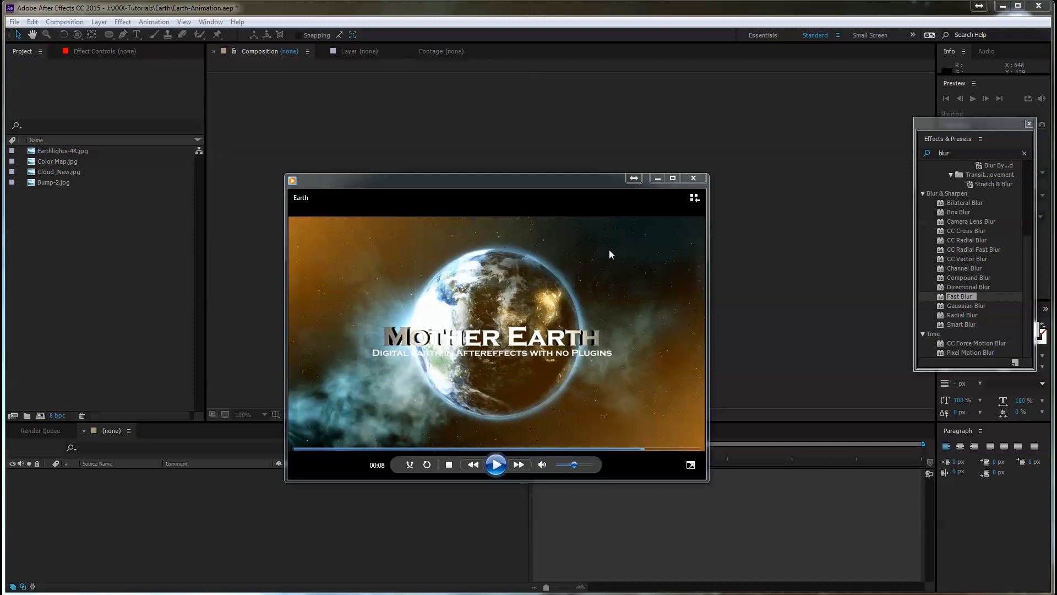
click(694, 179)
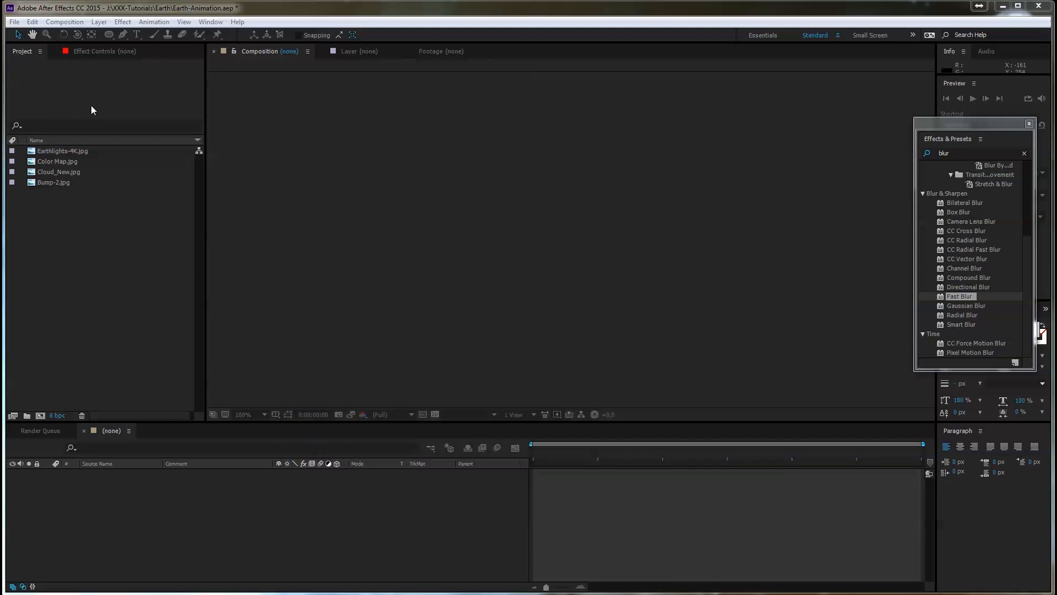
Step: Create a 10-second composition with the HDTV 1080 25 preset and add Color Map.jpg as its layer
click(66, 22)
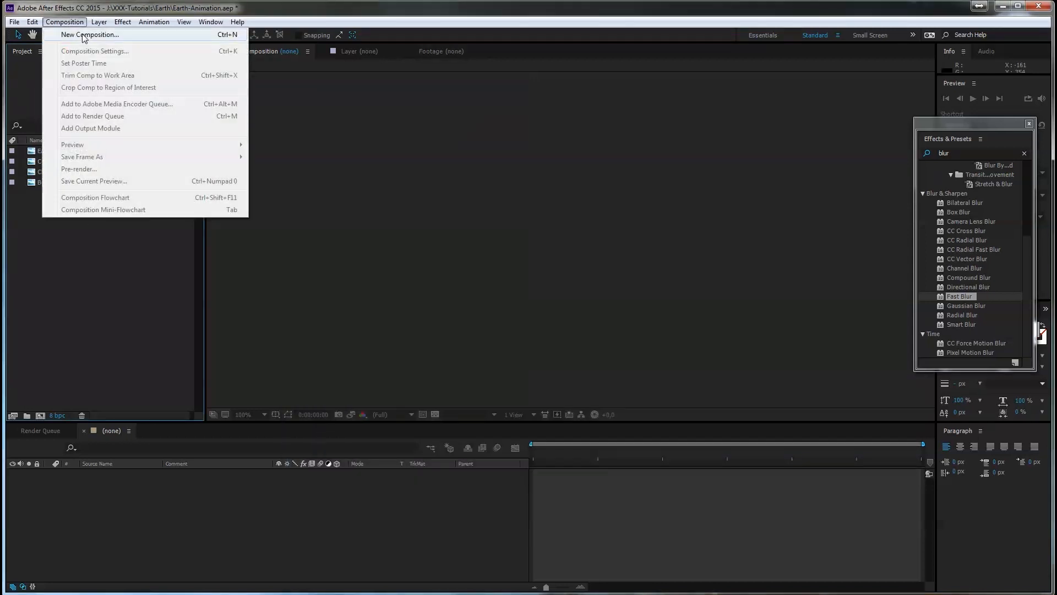
click(84, 35)
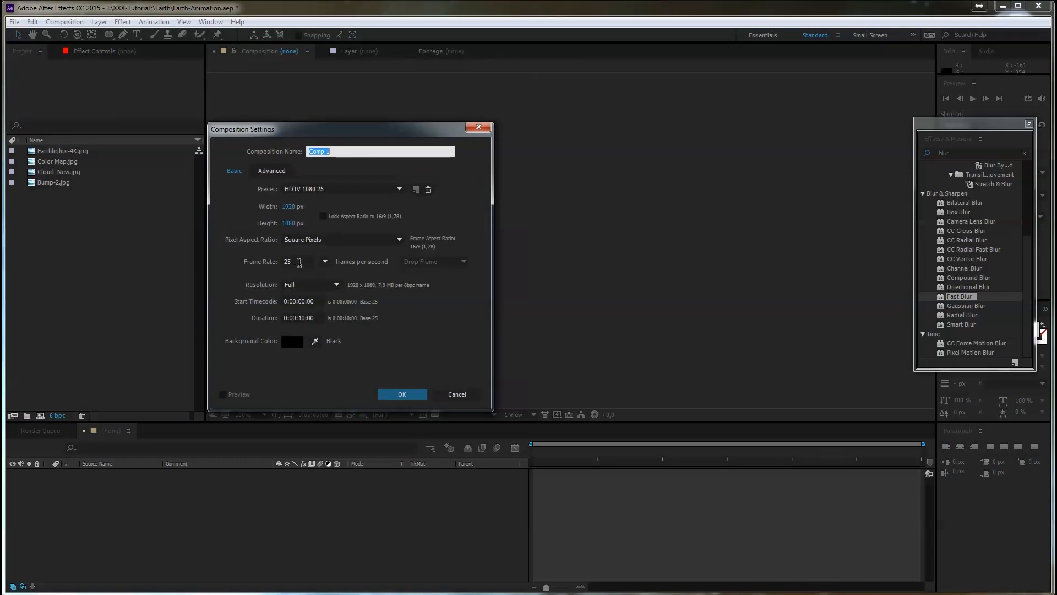
click(401, 394)
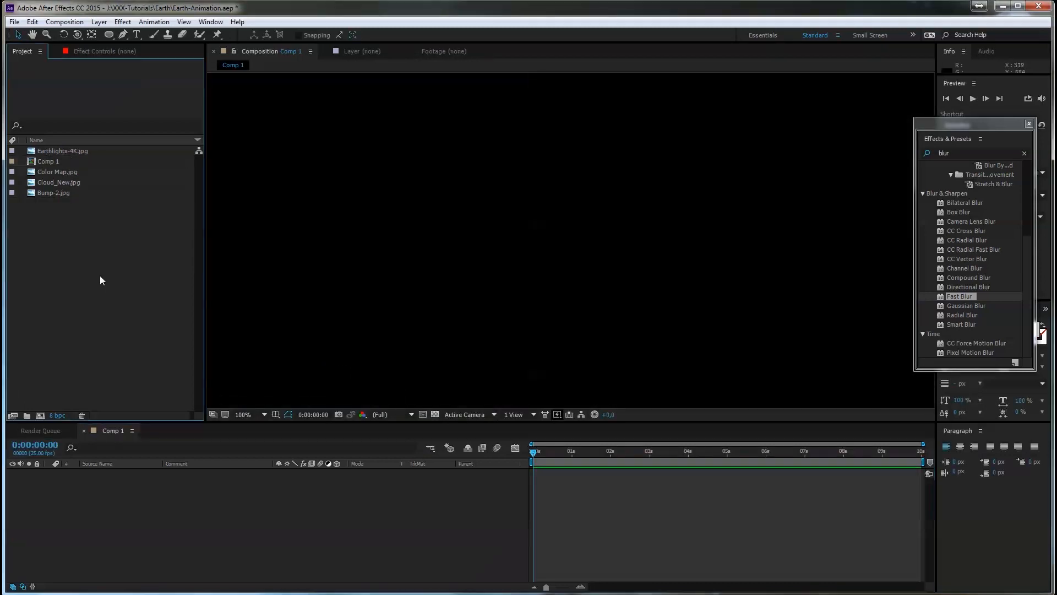
click(74, 152)
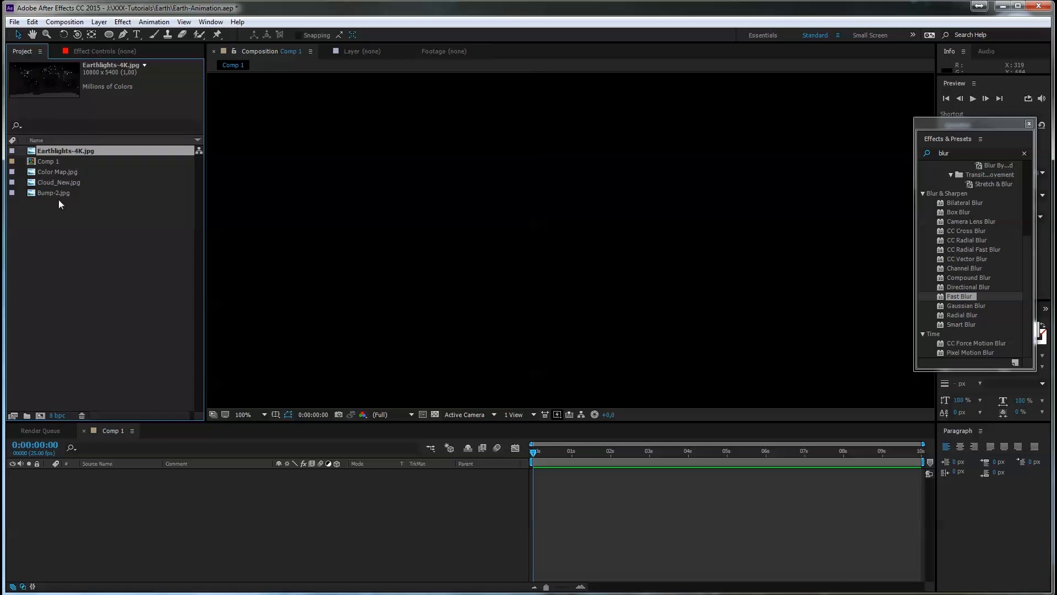
drag(69, 170, 97, 494)
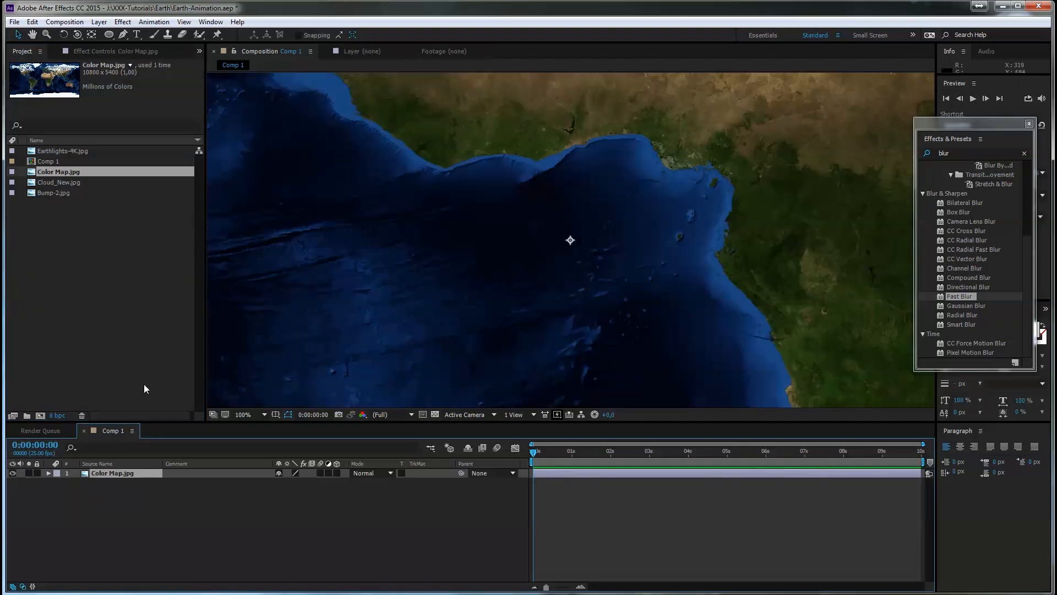
Step: Find the CC Sphere effect and apply it to the Color Map.jpg layer
drag(948, 139, 772, 118)
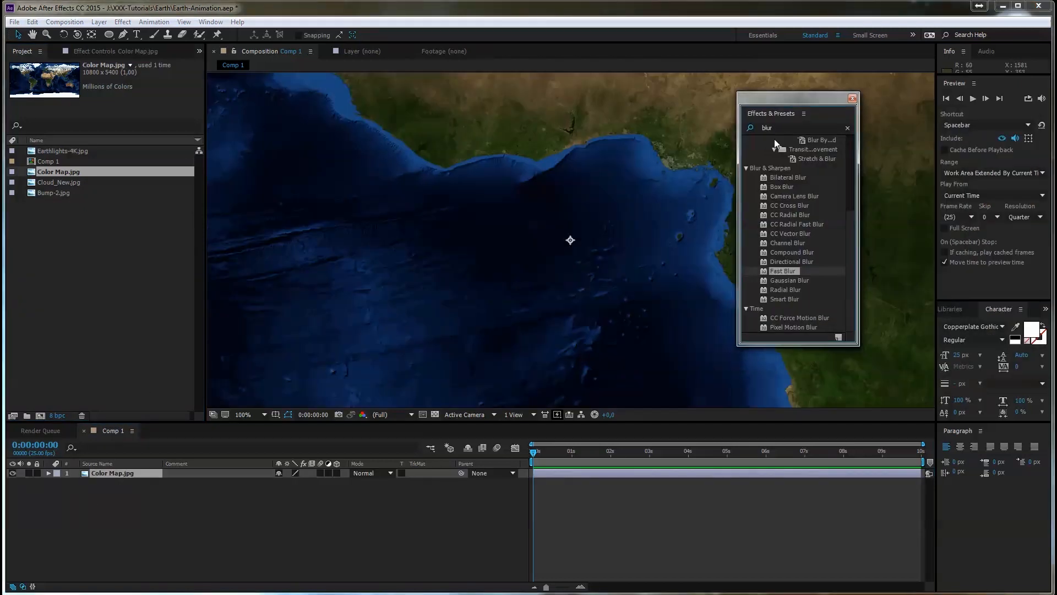
click(771, 128)
text(cc sph)
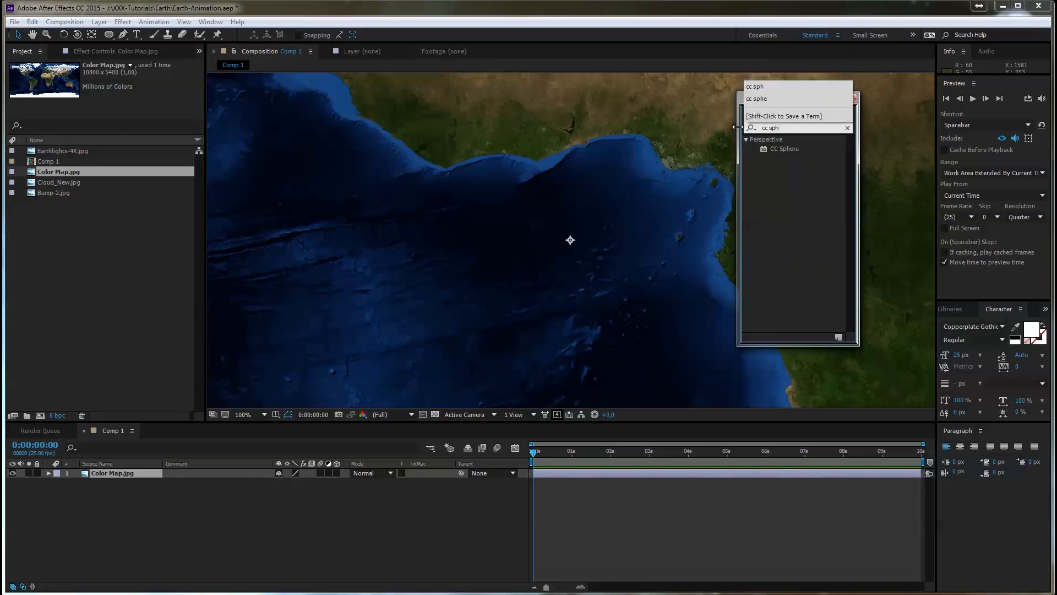
click(774, 148)
double_click(779, 148)
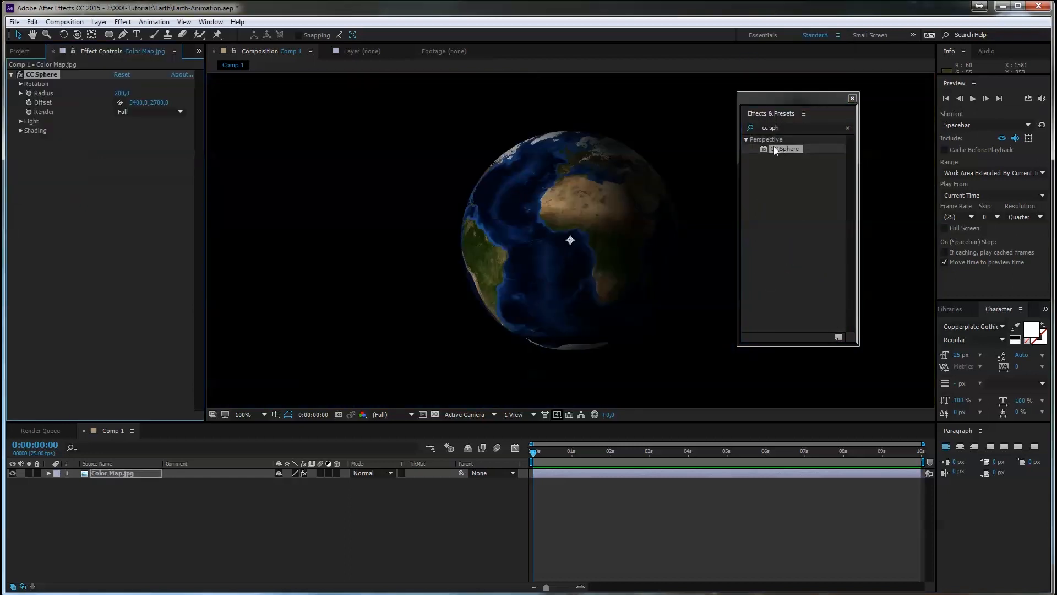
drag(775, 101, 847, 97)
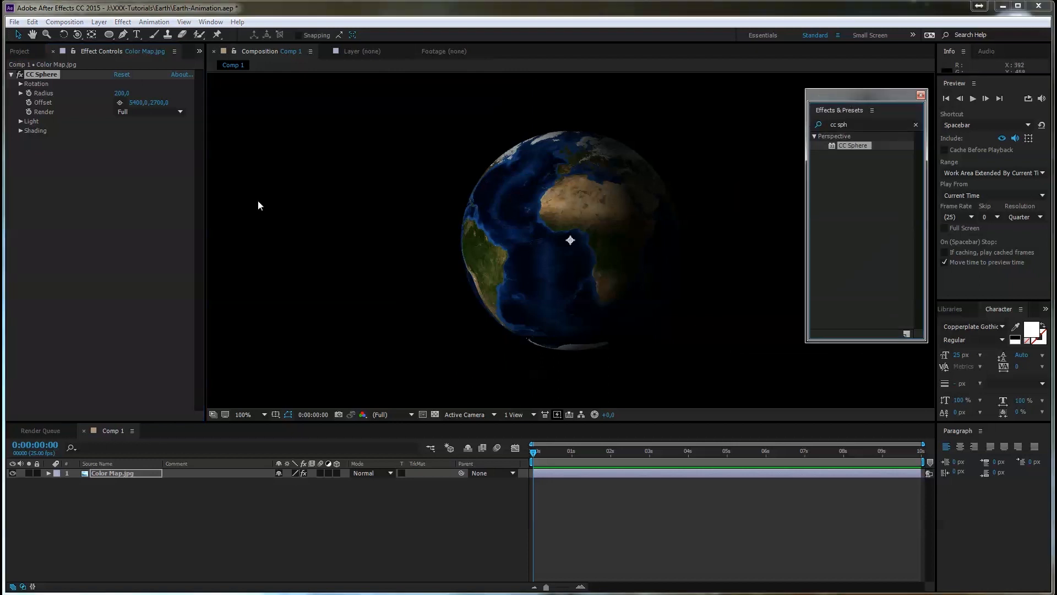
Step: Set the Color Map sphere's radius to 293, Rotation X to -30° and Rotation Y to about -14°
drag(123, 97, 168, 91)
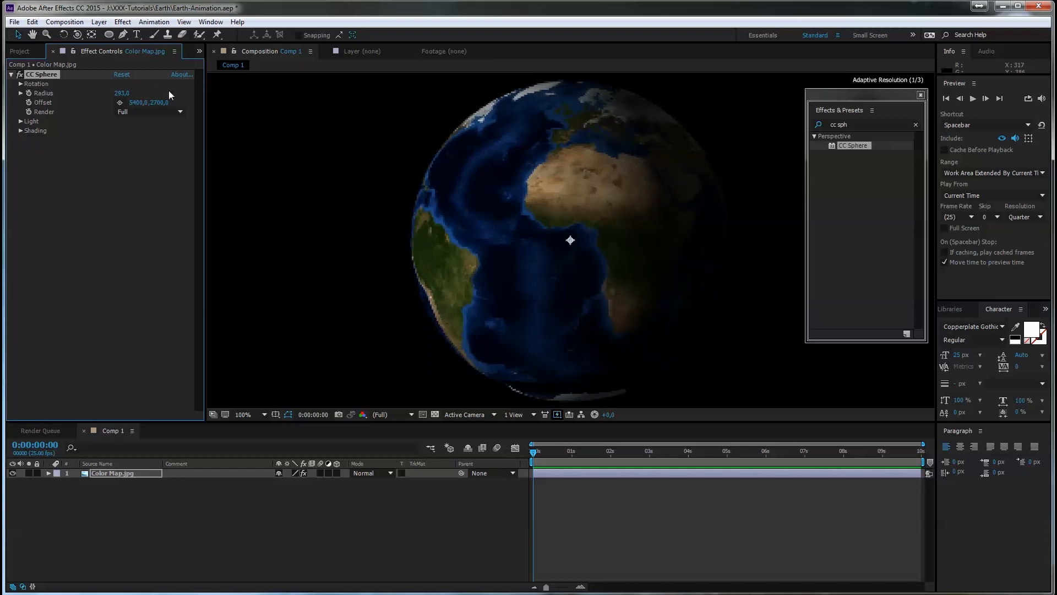
click(21, 84)
drag(133, 99, 157, 92)
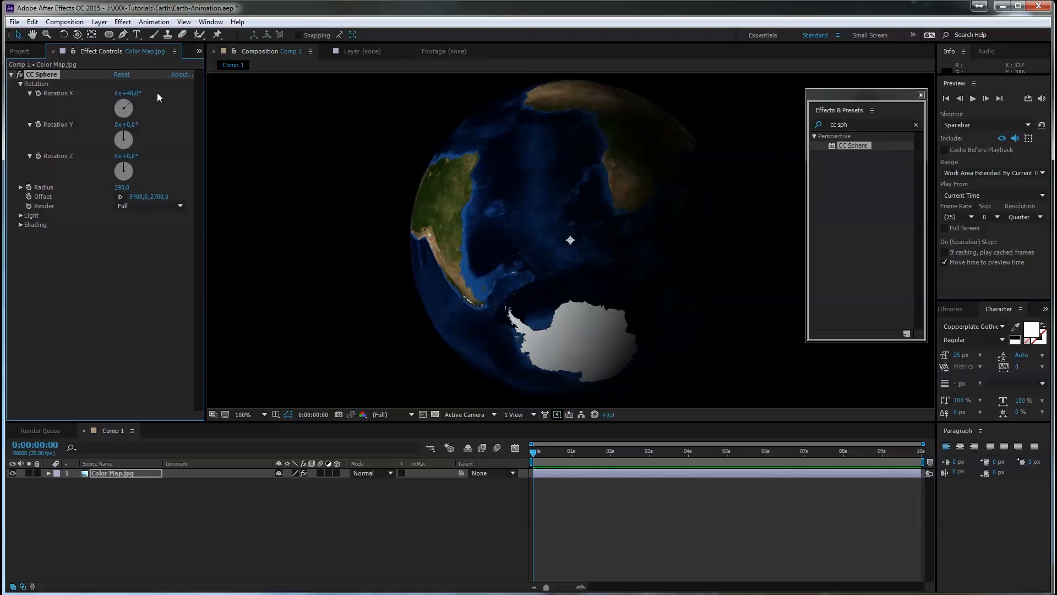
key(ctrl+z)
click(130, 93)
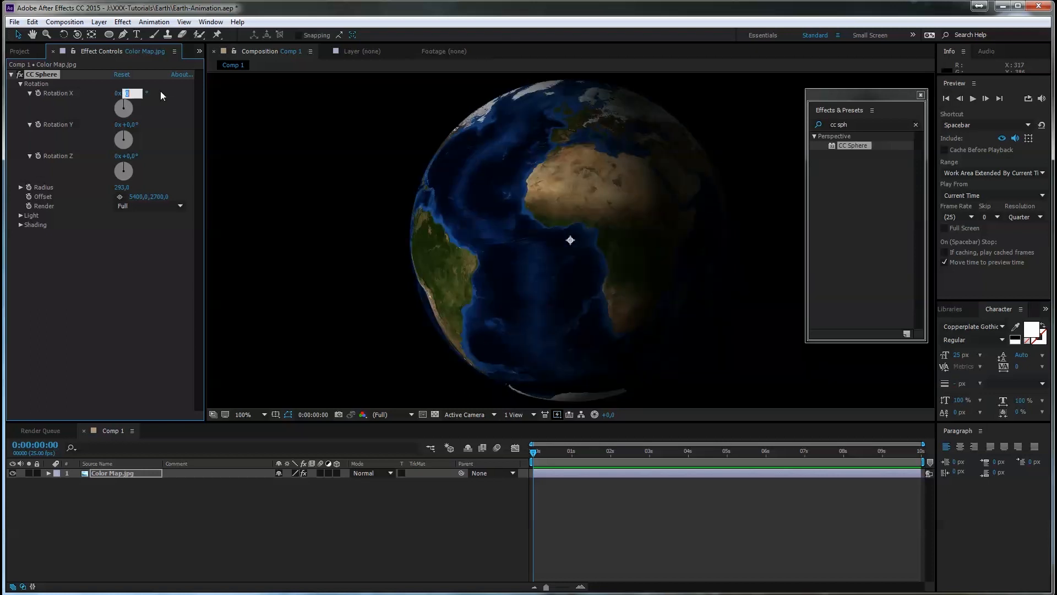
text(-30)
key(Return)
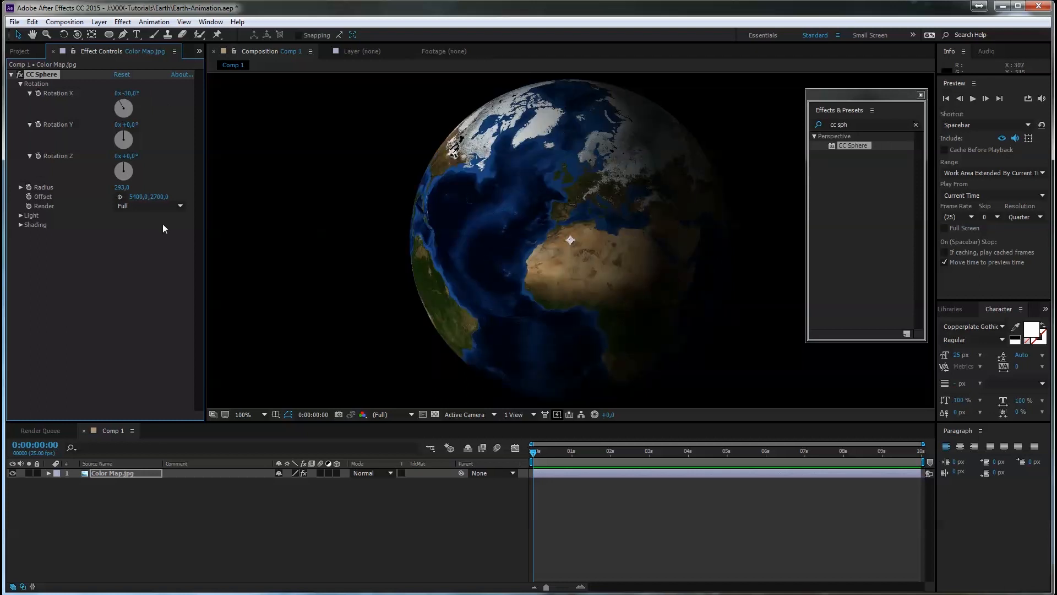
mouse_move(125, 125)
mouse_down()
mouse_move(112, 131)
mouse_move(126, 133)
mouse_up()
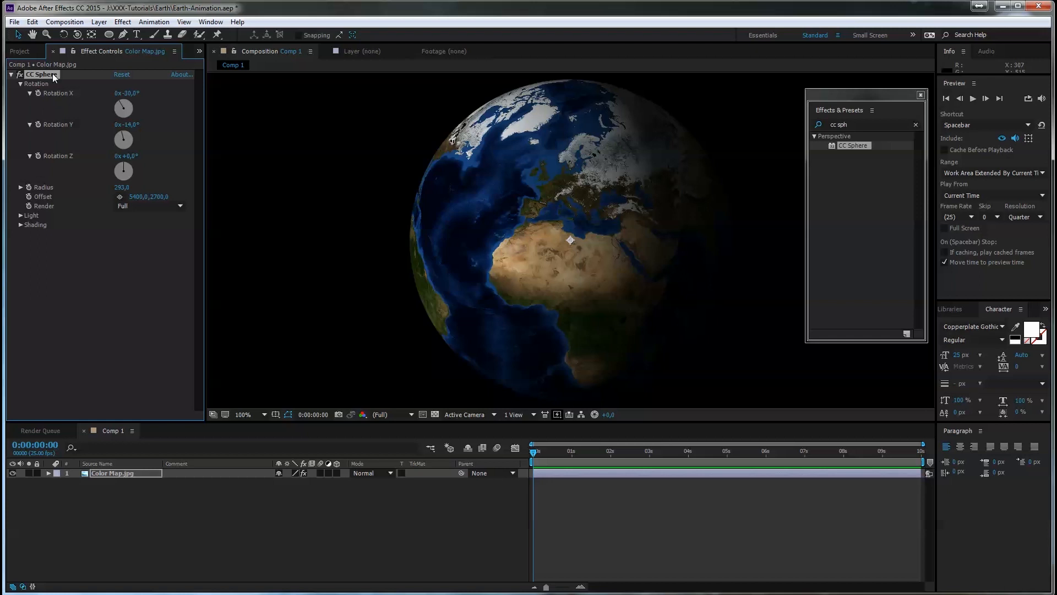
Step: Add Earthlights-4K.jpg above the Color Map layer and paste the Color Map's CC Sphere effect onto it
click(11, 74)
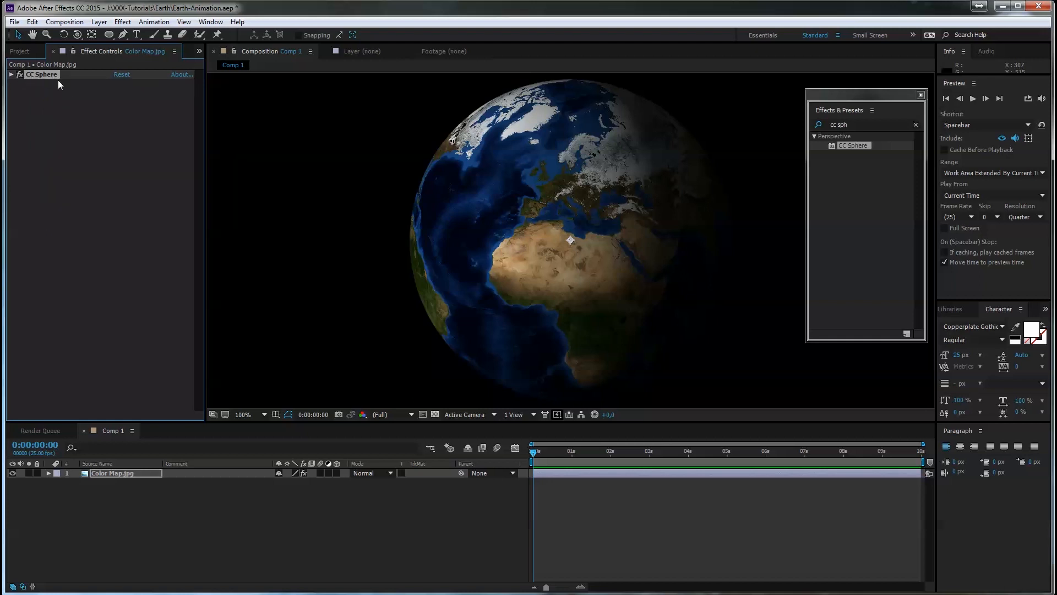
click(27, 50)
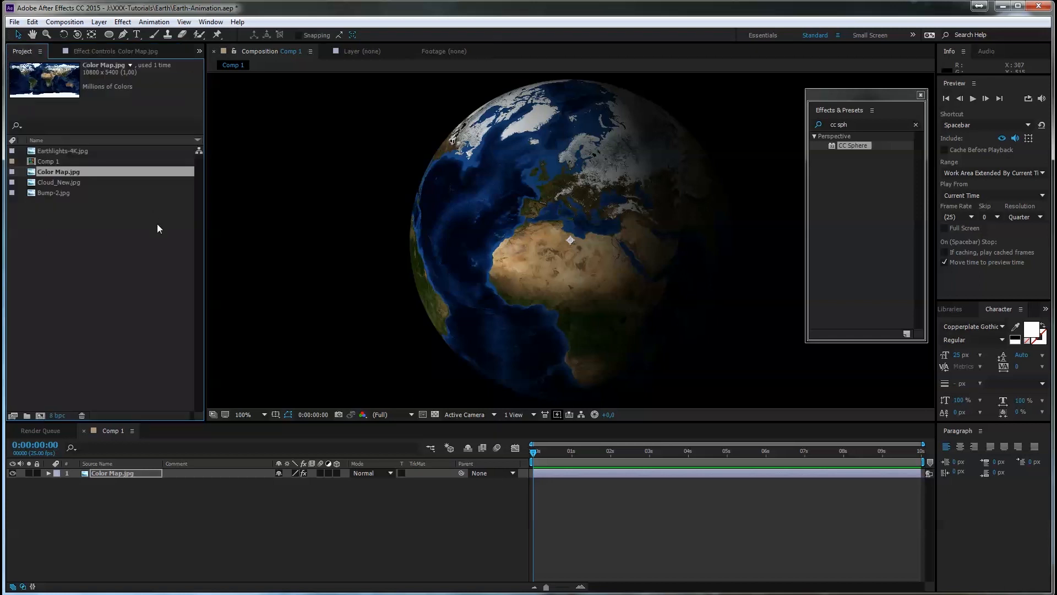
click(74, 183)
drag(67, 152, 88, 473)
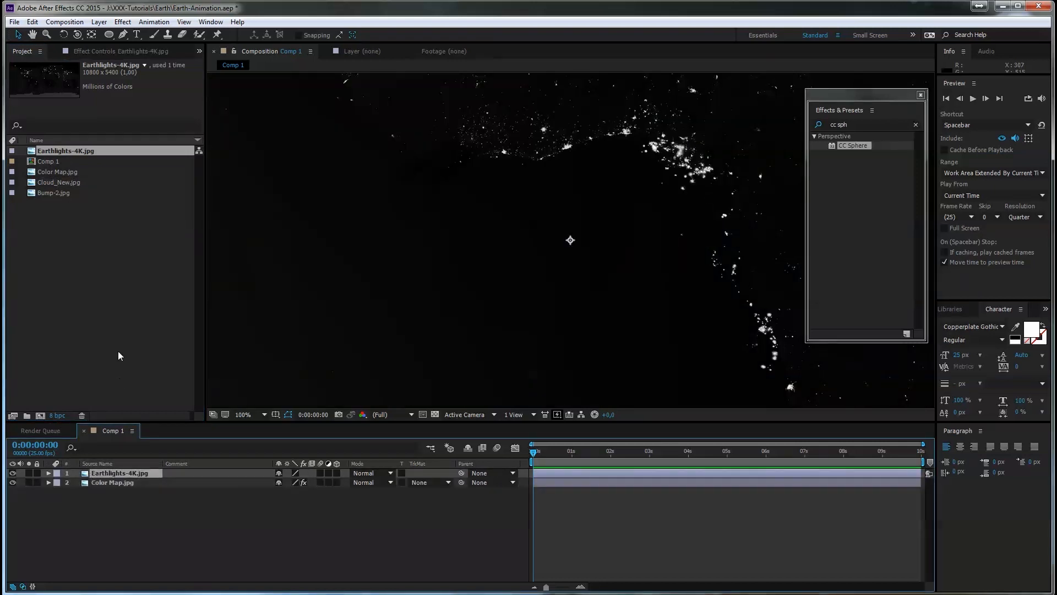
key(ctrl+v)
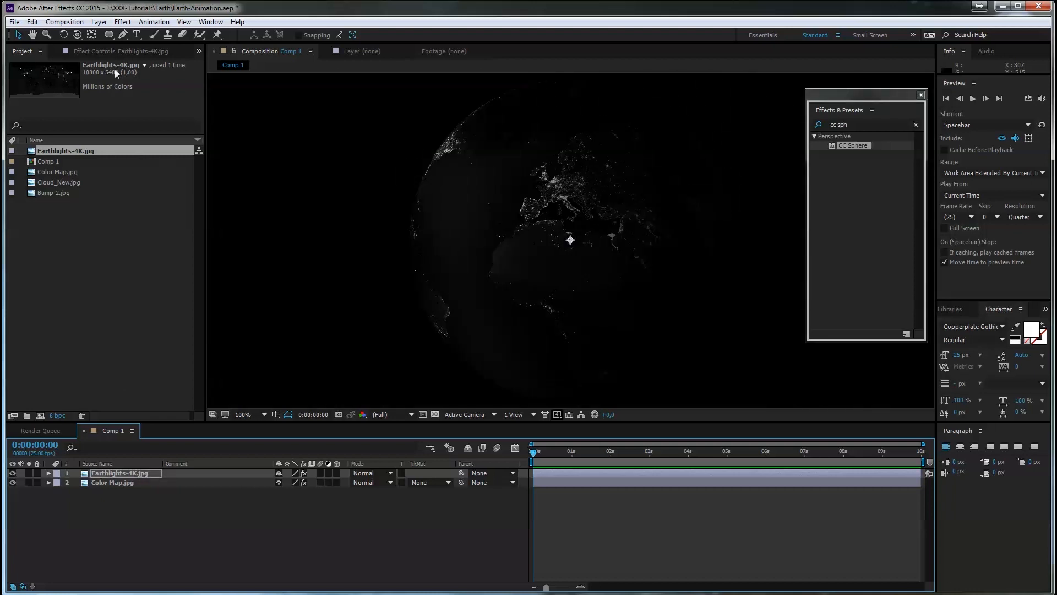
Step: Set the Earthlights-4K.jpg layer's blending mode to Screen and its CC Sphere radius to 294
click(114, 48)
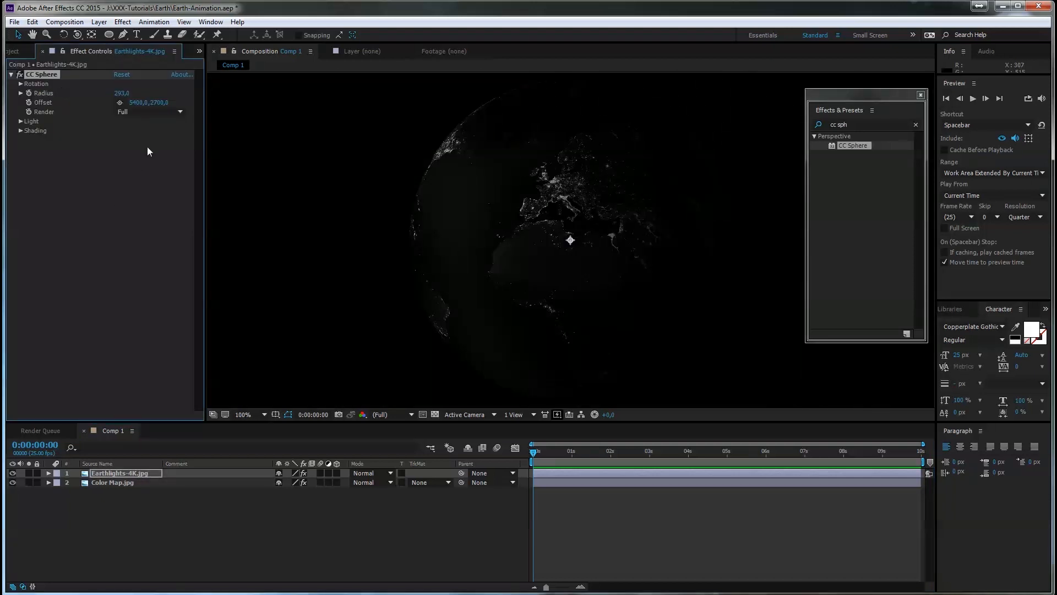
click(368, 473)
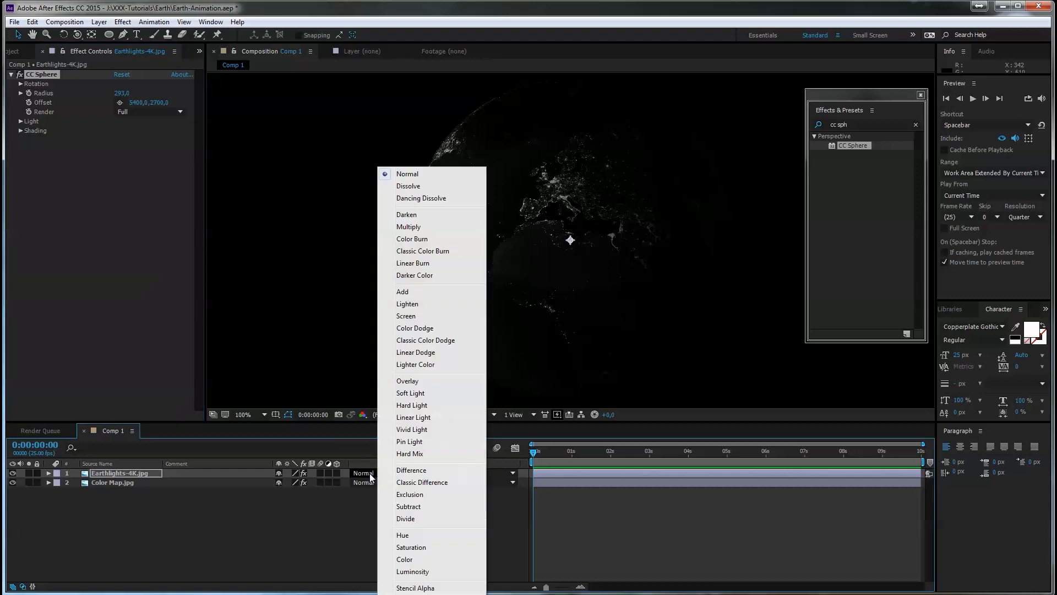
click(423, 316)
click(121, 93)
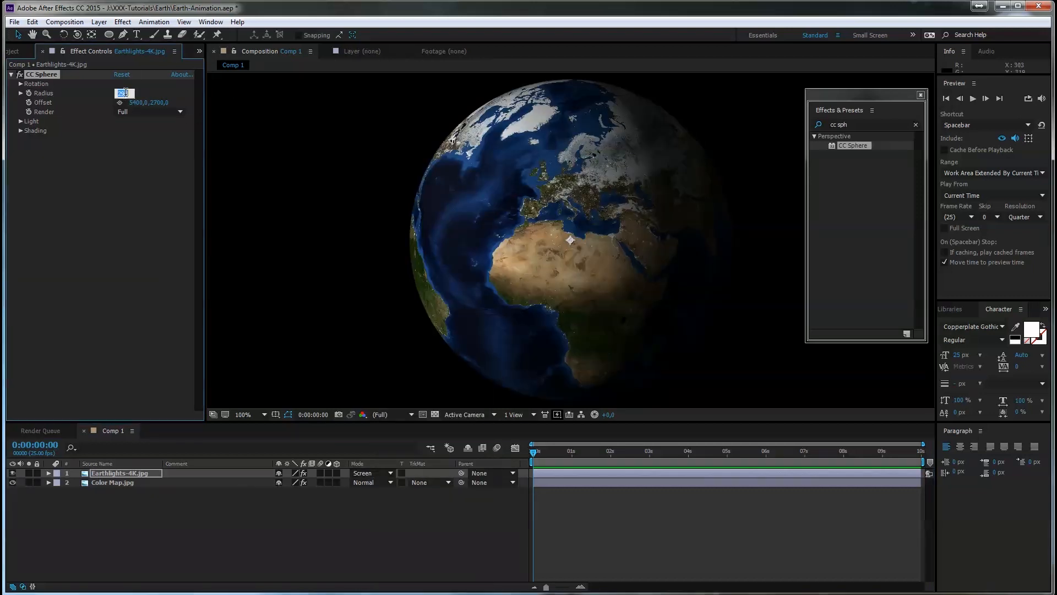
text(294)
key(Return)
Step: Add Cloud_New.jpg as the top layer of Comp 1 and show its effect controls
click(22, 51)
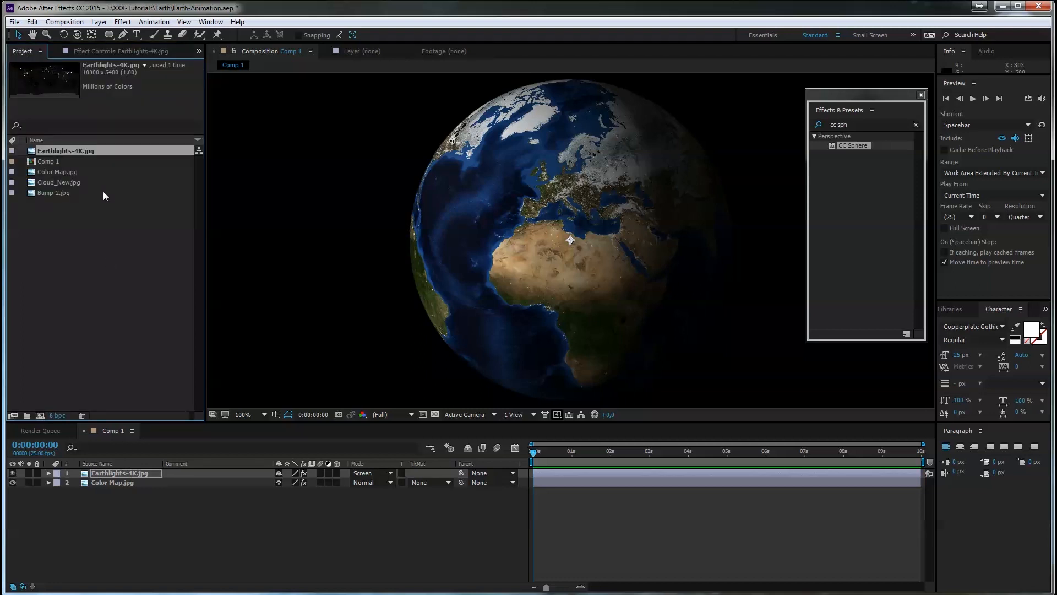
drag(65, 182, 100, 470)
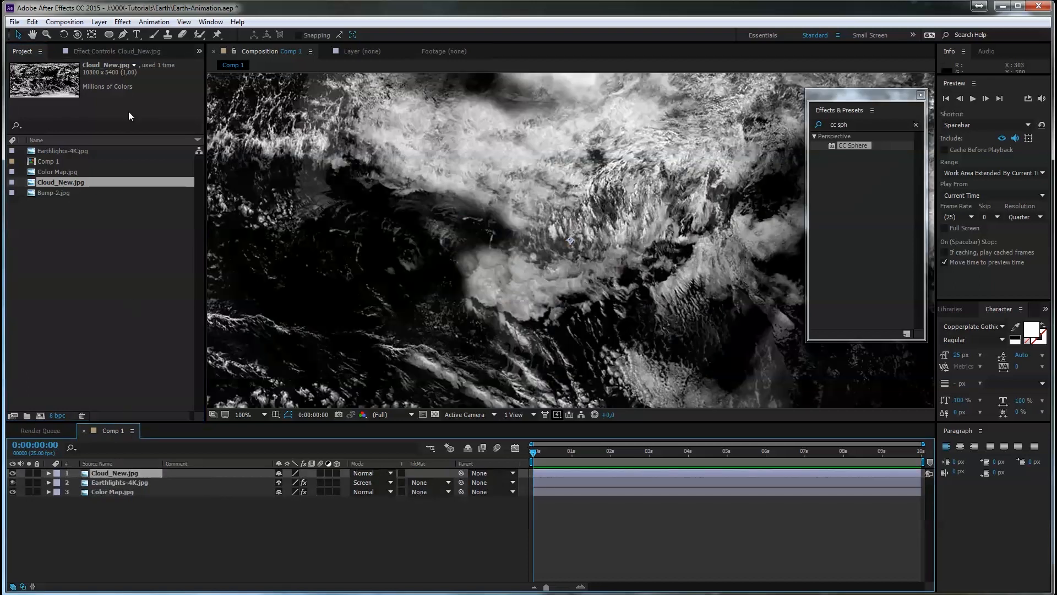
click(114, 50)
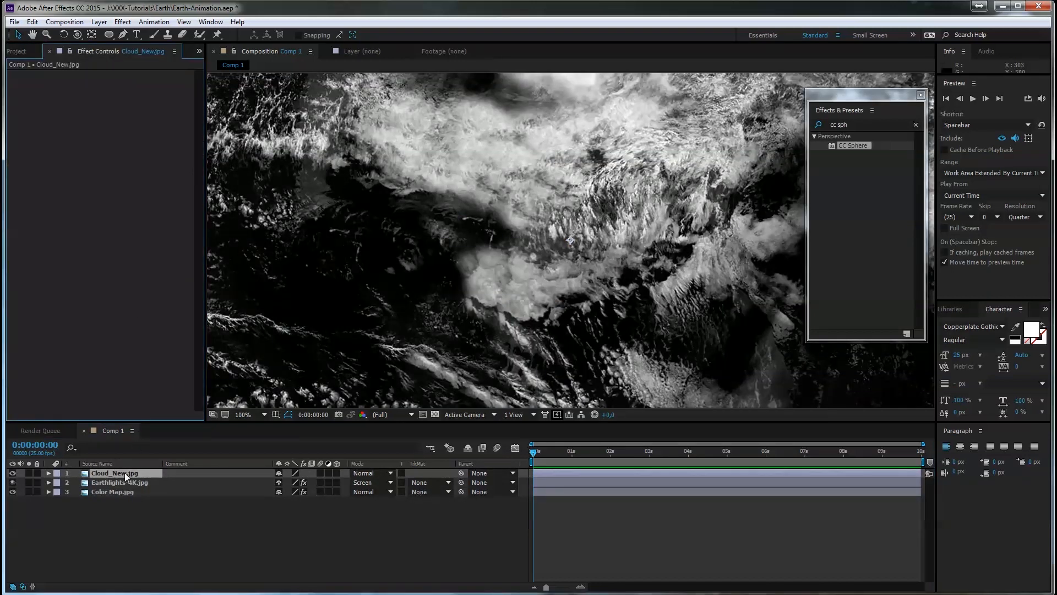
Step: Paste the CC Sphere effect onto the Cloud_New.jpg layer with a radius of 305 and set the layer's blending mode to Screen
key(ctrl+v)
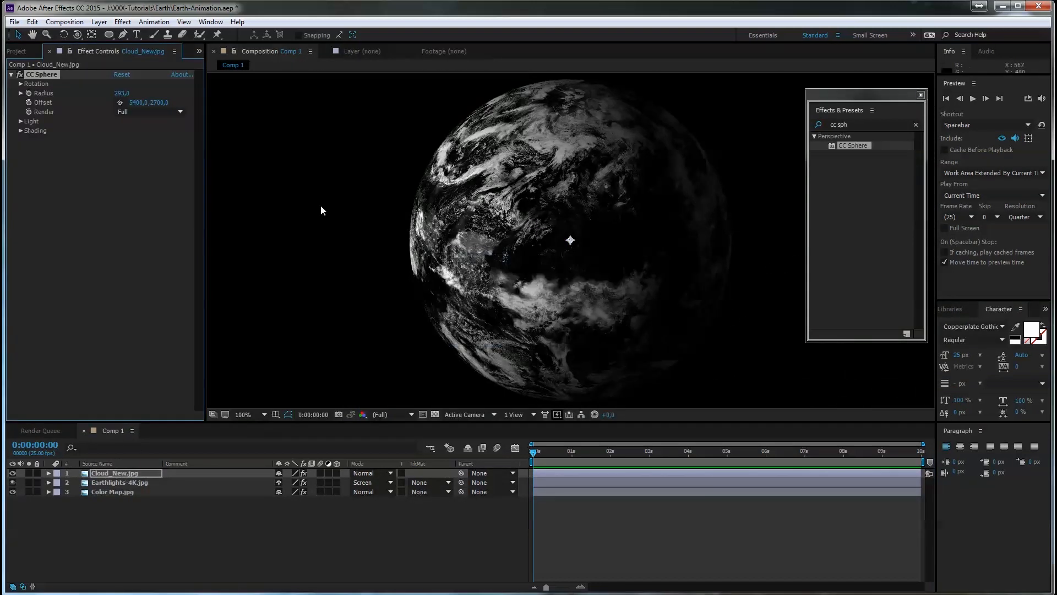
click(124, 93)
text(304)
key(BackSpace)
text(5)
key(Return)
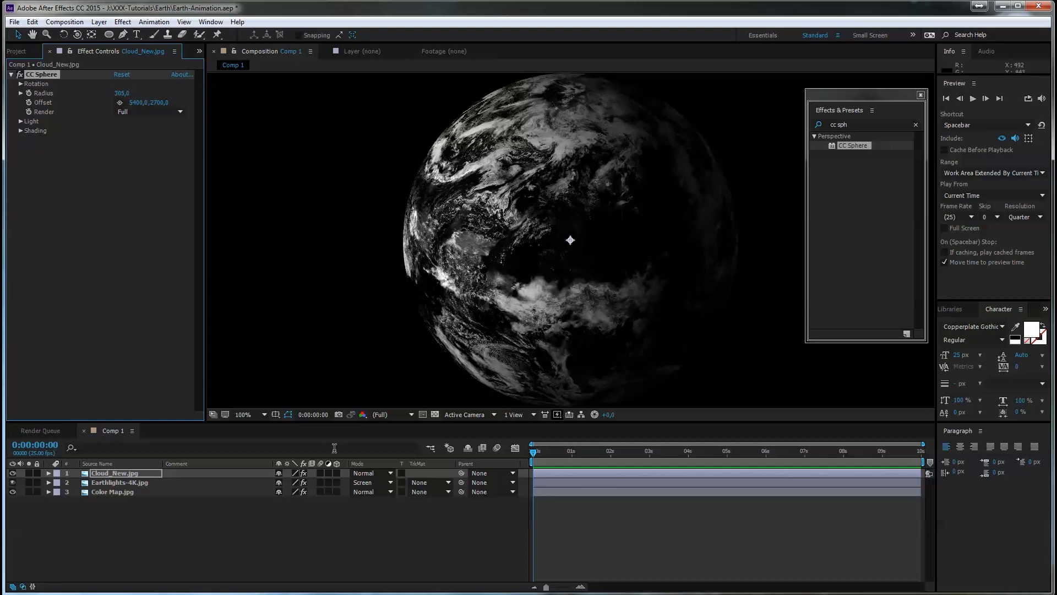
click(378, 474)
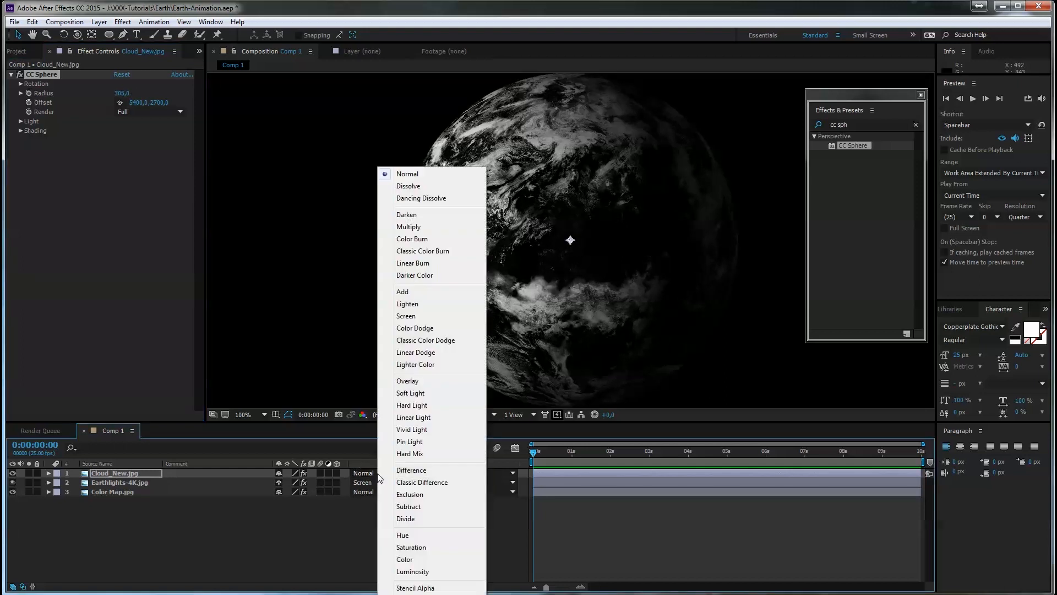
click(421, 316)
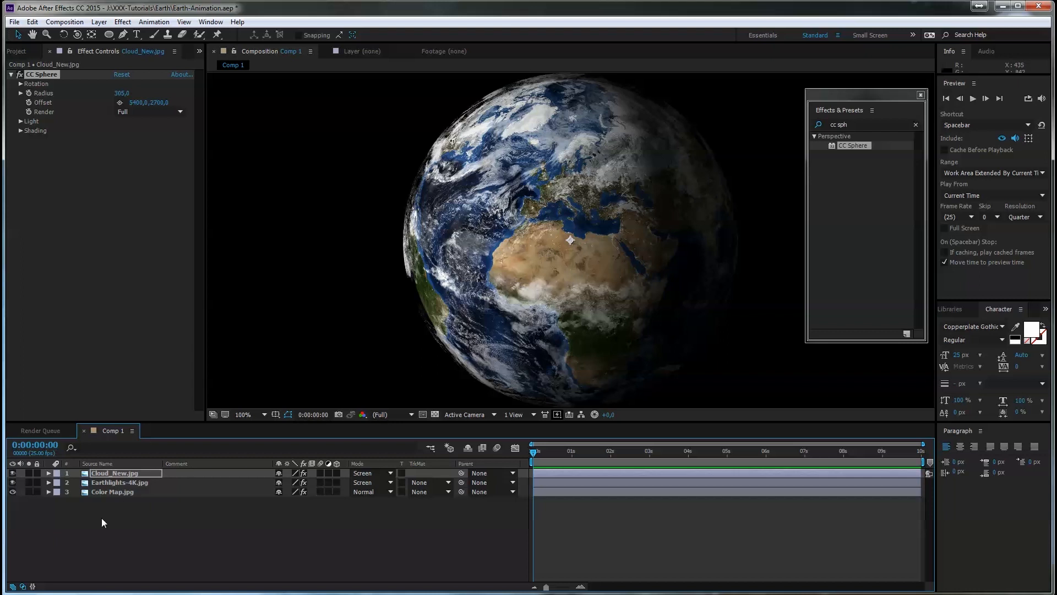
Step: Set the Color Map.jpg sphere's light intensity to 167 and its light height to 1
click(48, 492)
click(114, 492)
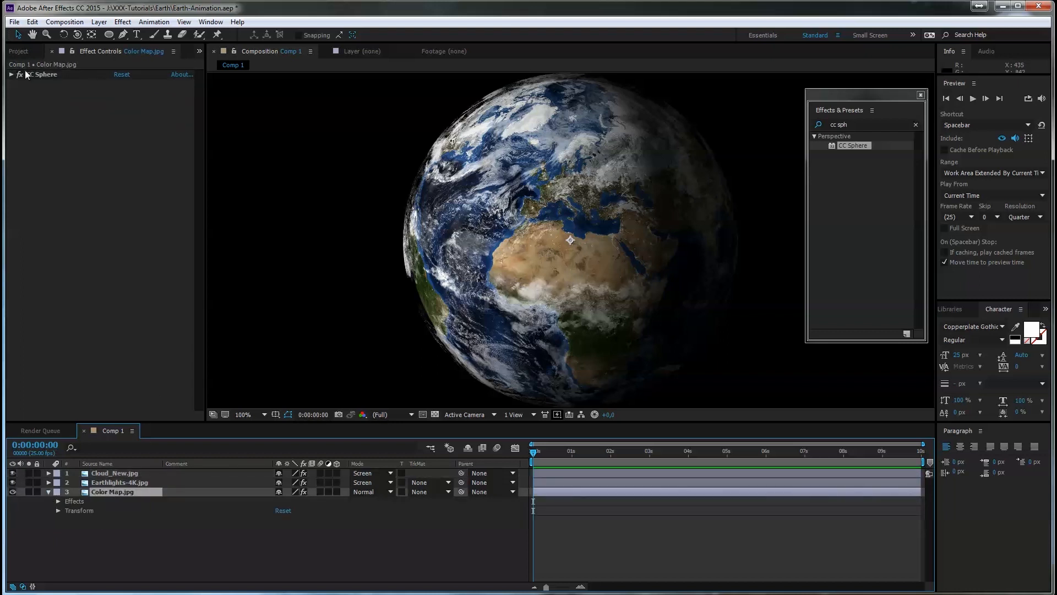
click(12, 74)
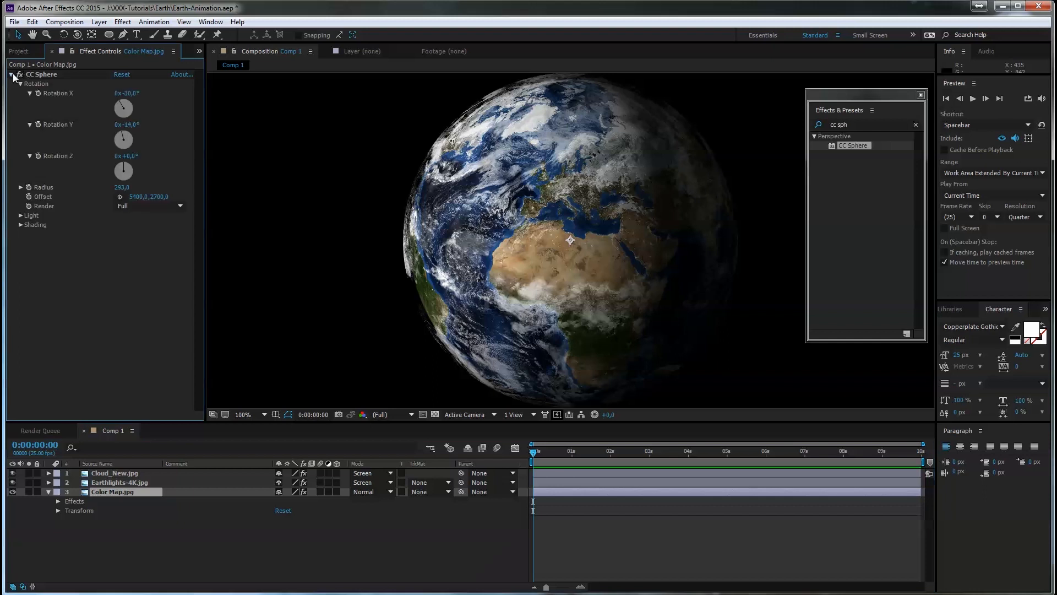
click(20, 215)
drag(120, 243, 158, 223)
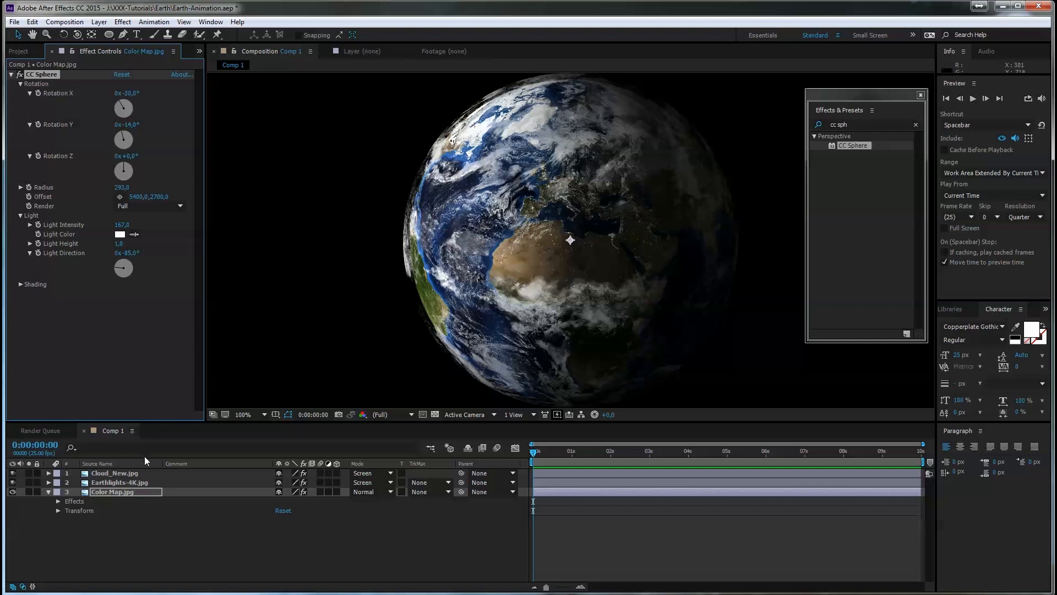
Step: Set the Earthlights-4K.jpg sphere's light direction to +95°, light height to 46 and light intensity to 194
click(114, 482)
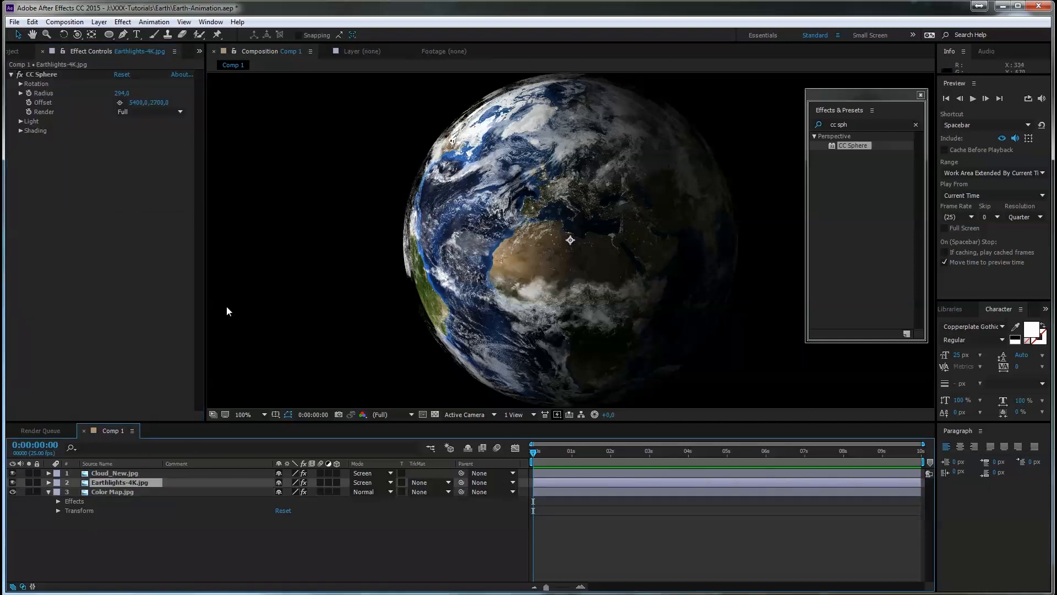
click(21, 121)
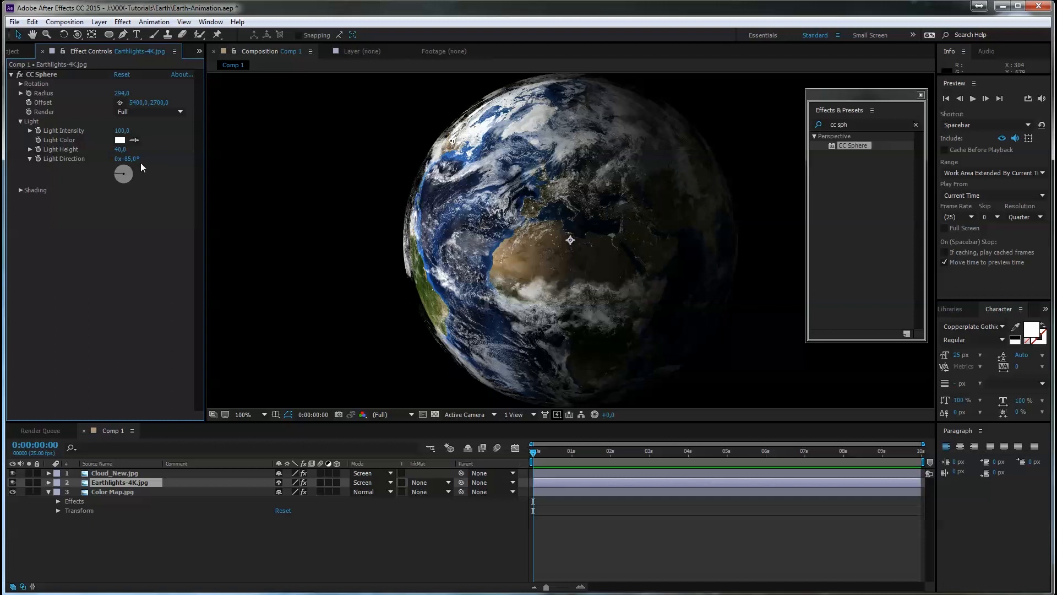
drag(119, 170, 147, 177)
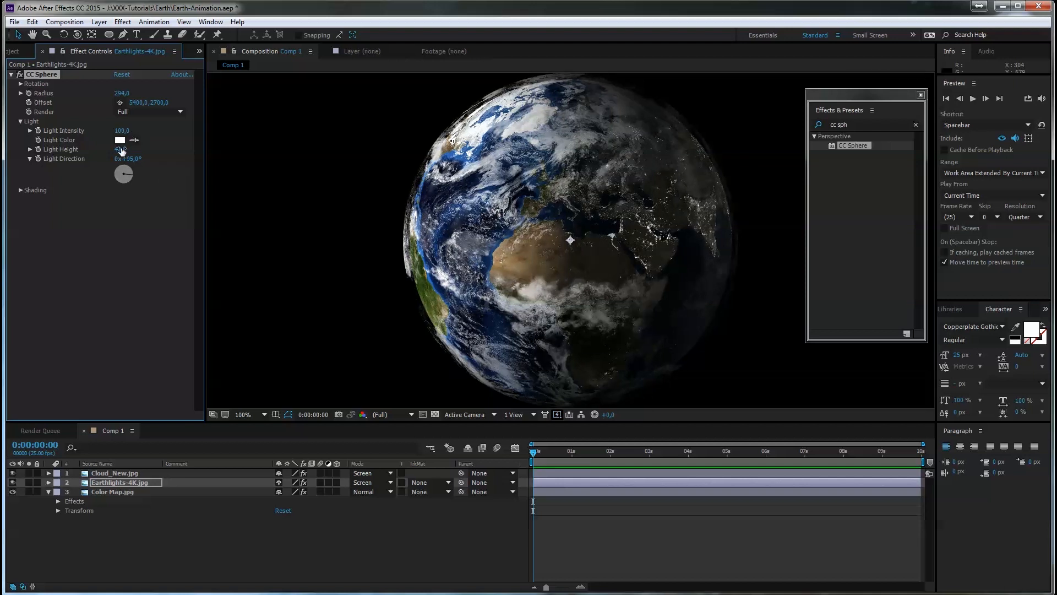
drag(120, 149, 173, 128)
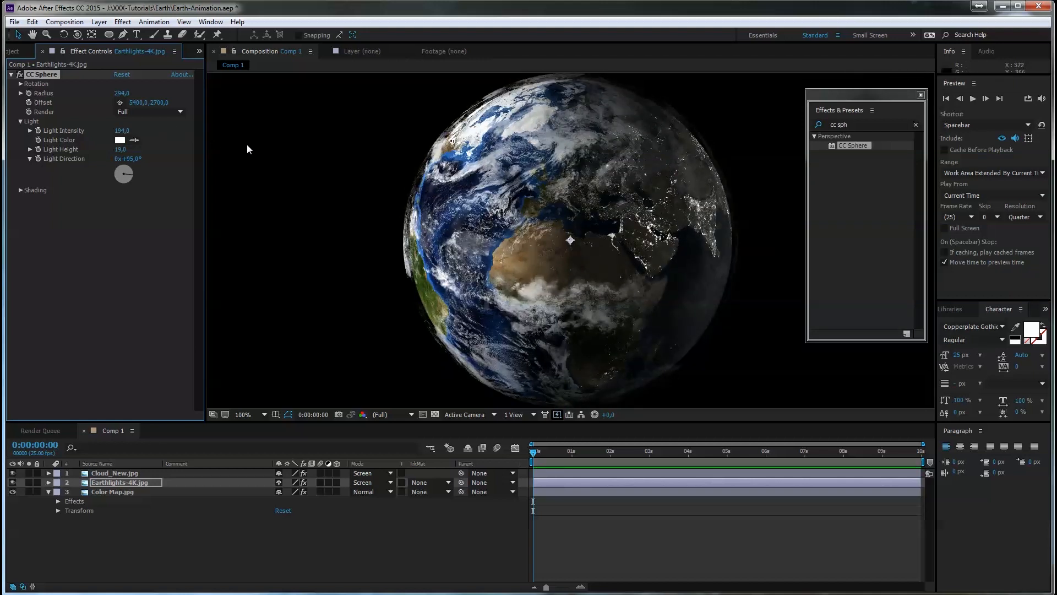
drag(119, 151, 134, 150)
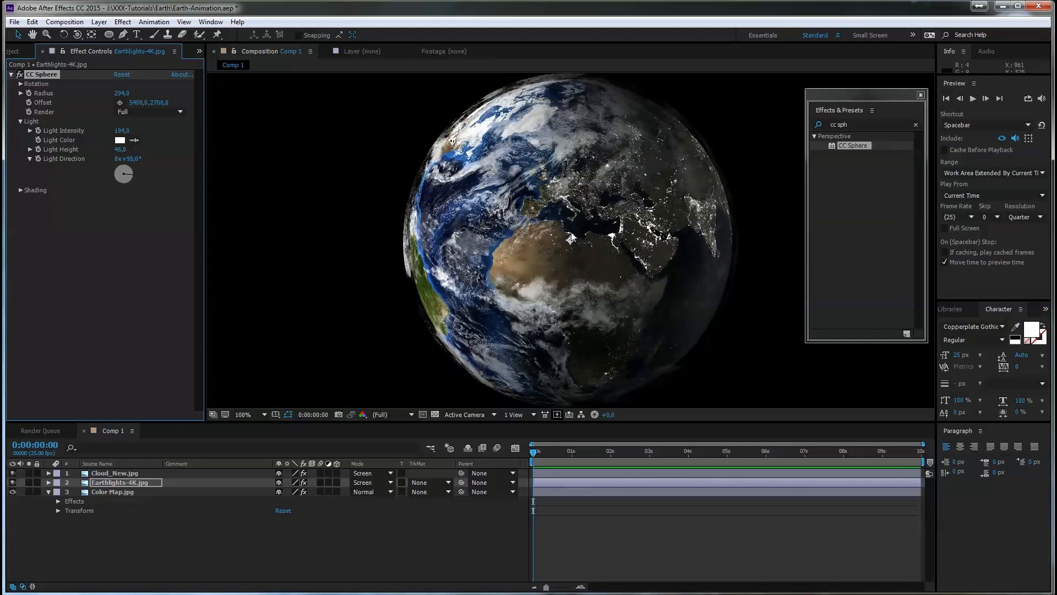
Step: Set the Cloud_New.jpg sphere's light intensity to about 138 and its light height to about 13
click(128, 473)
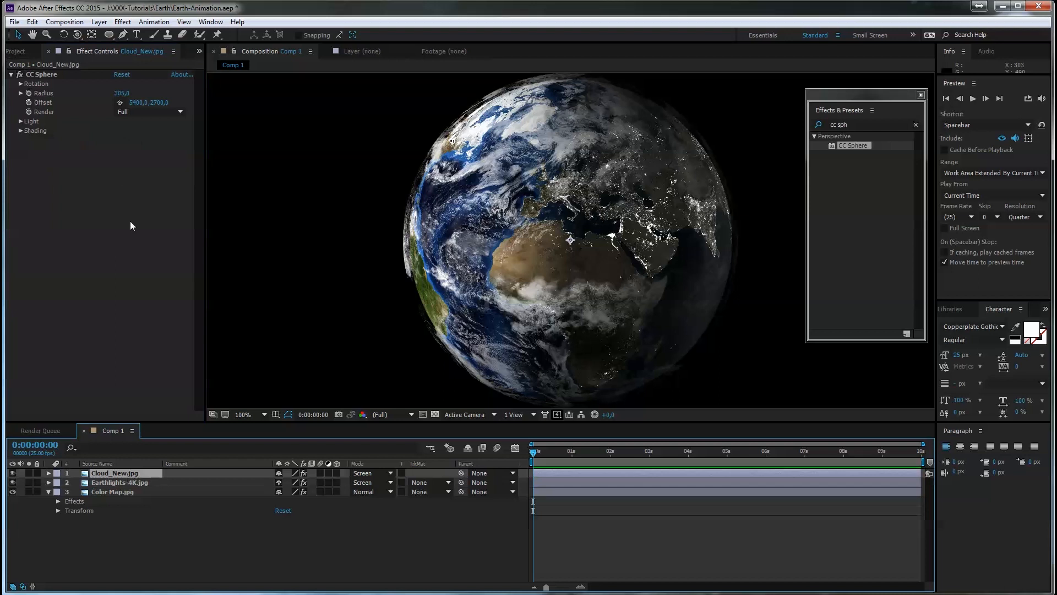
click(21, 120)
drag(122, 153, 142, 129)
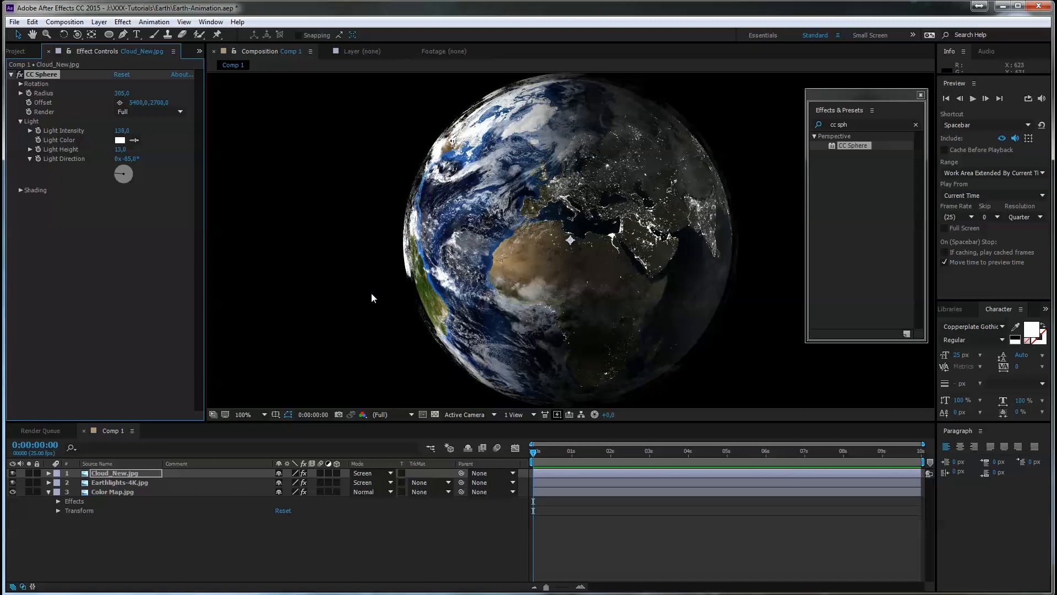
Step: Find the Stylize Glow effect and apply it to the Earthlights-4K.jpg layer
click(120, 483)
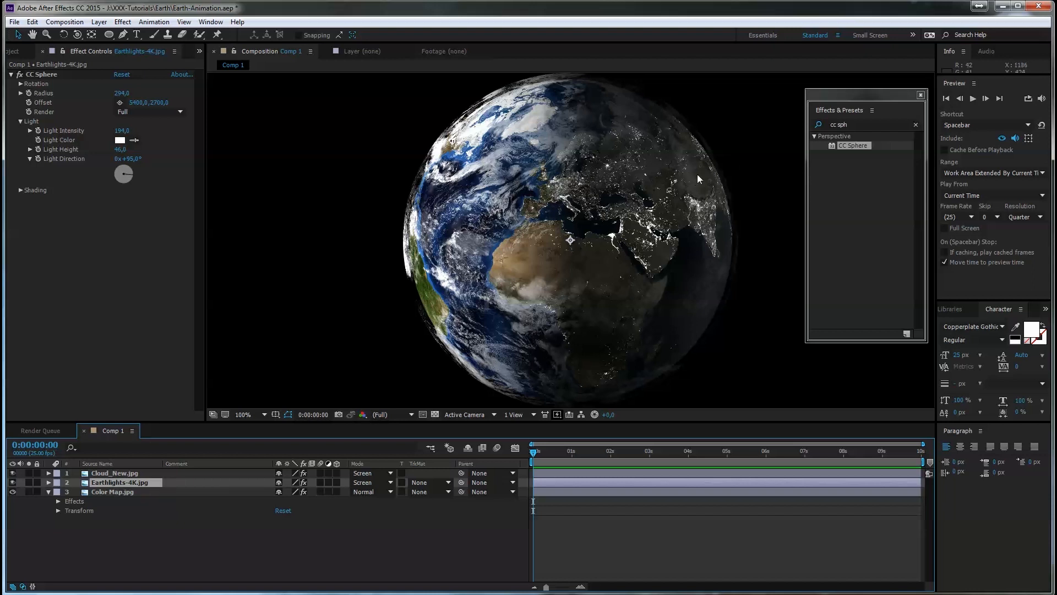
drag(857, 123, 778, 130)
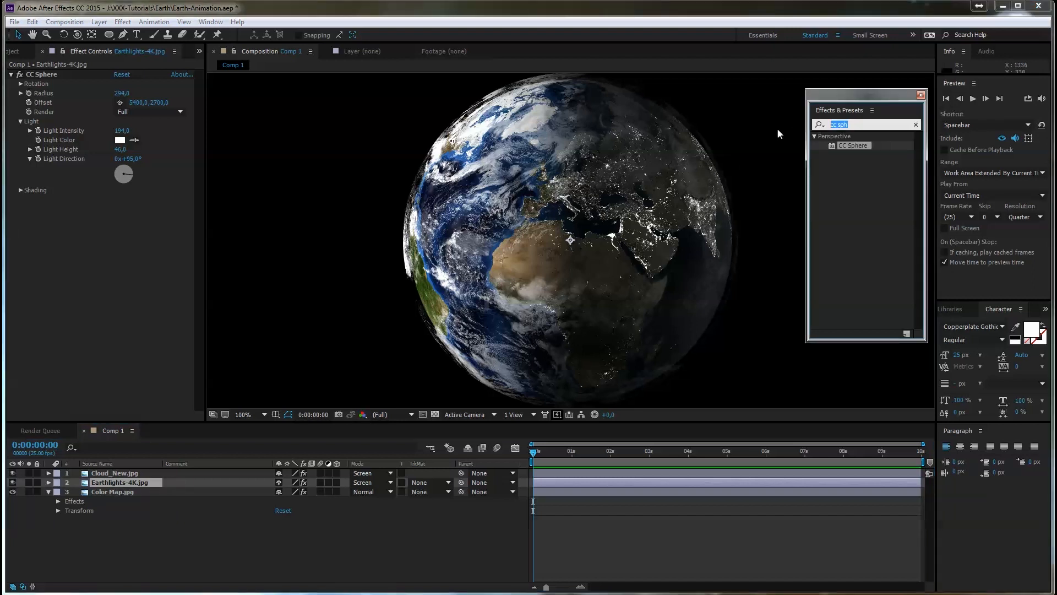
key(BackSpace)
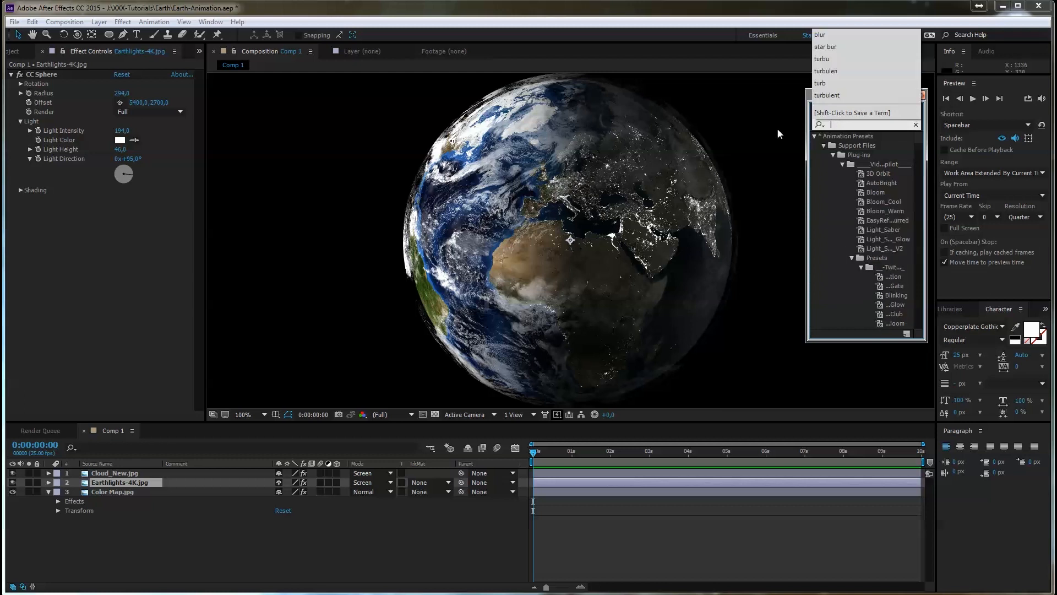
text(glow)
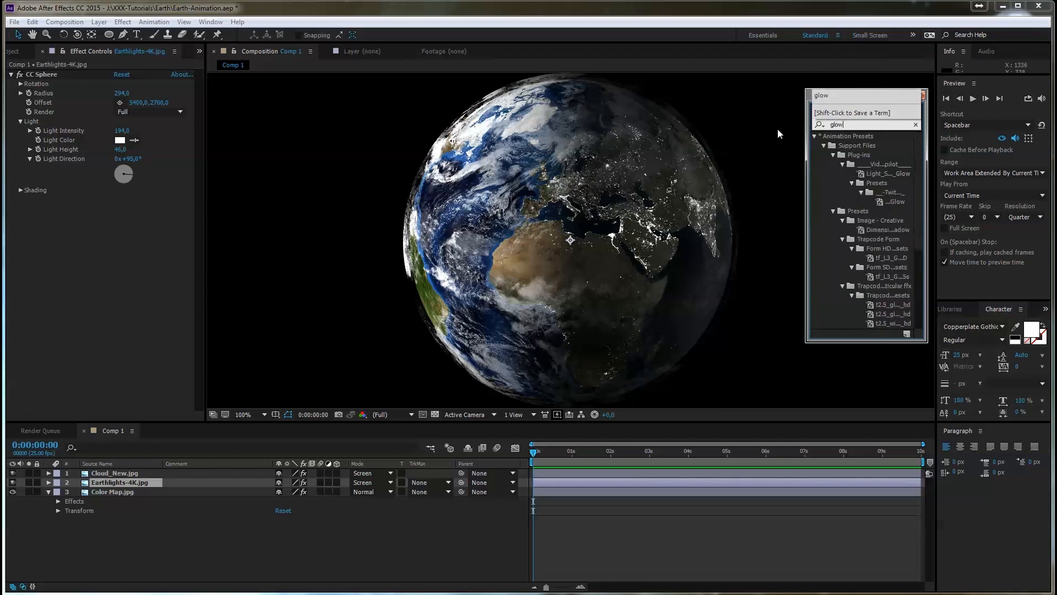
key(Return)
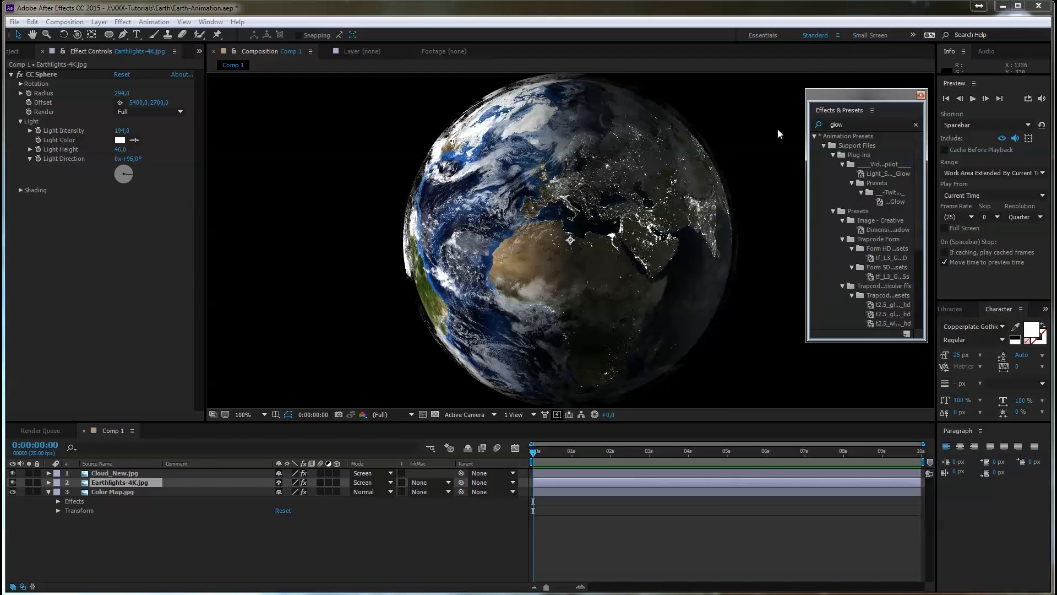
scroll(871, 203, down, 5)
click(852, 305)
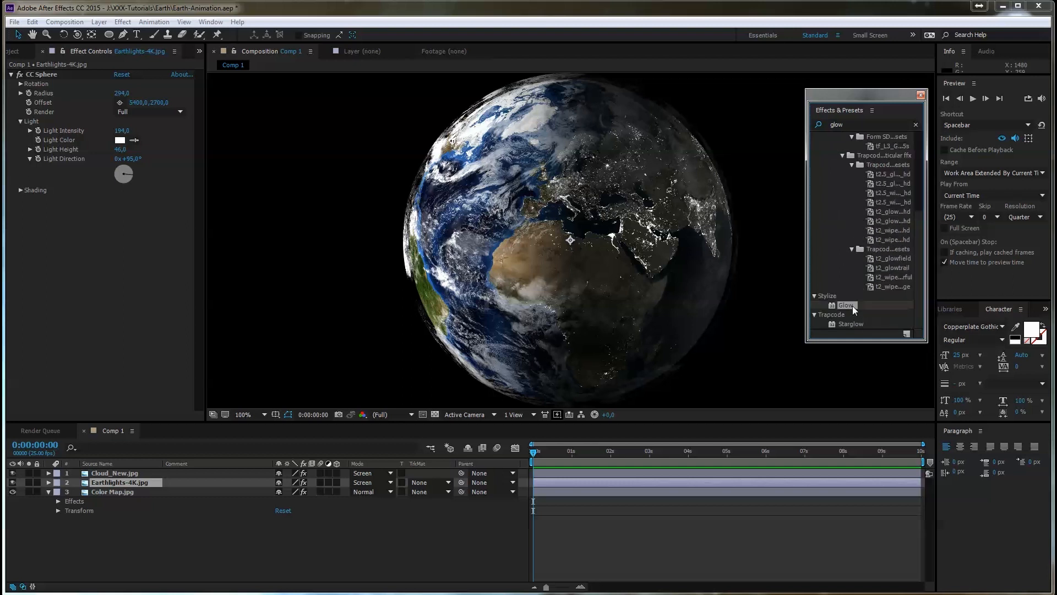
double_click(853, 305)
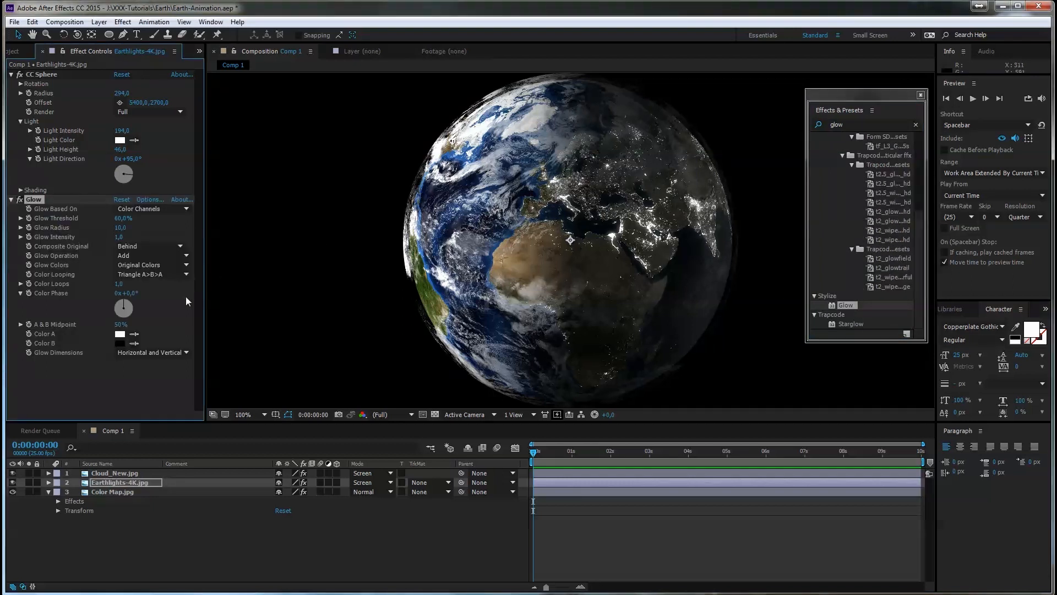
Step: Set Color A of the Earthlights-4K.jpg layer's Glow effect to a warm yellow
click(120, 335)
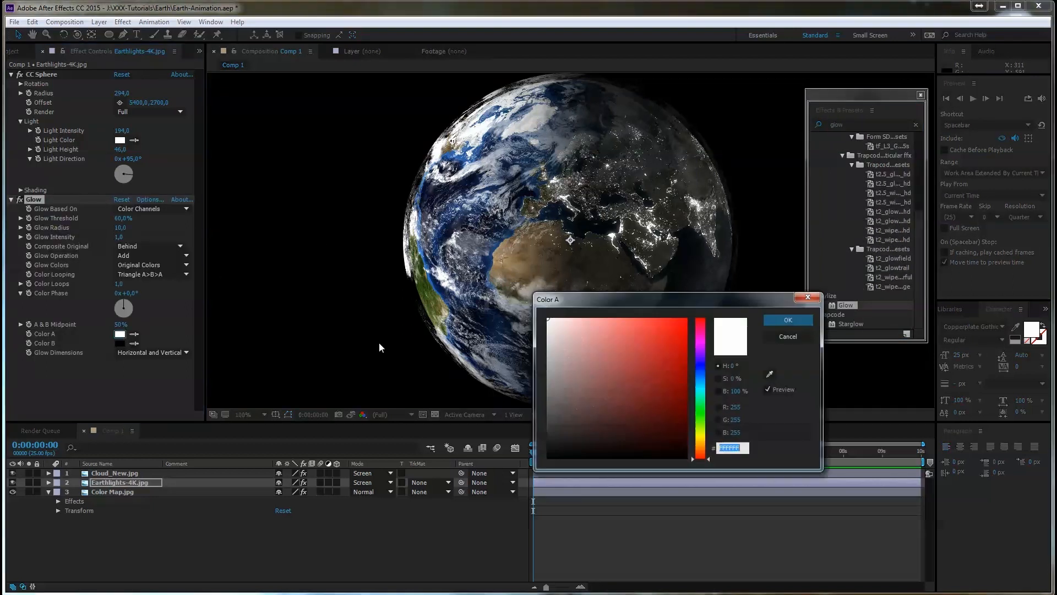
click(703, 437)
drag(702, 437, 702, 434)
click(645, 326)
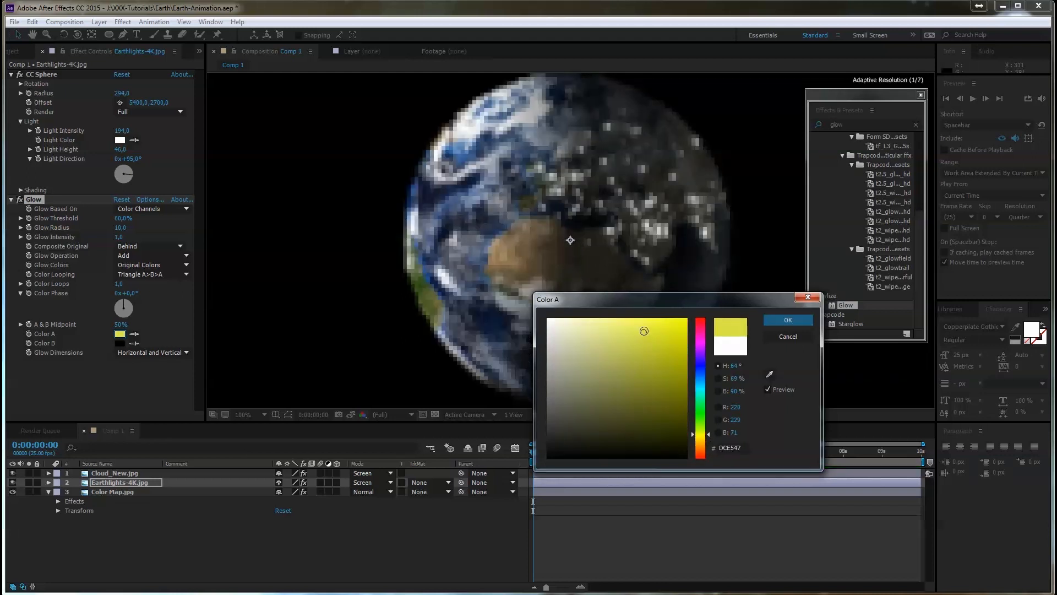
click(708, 437)
click(778, 319)
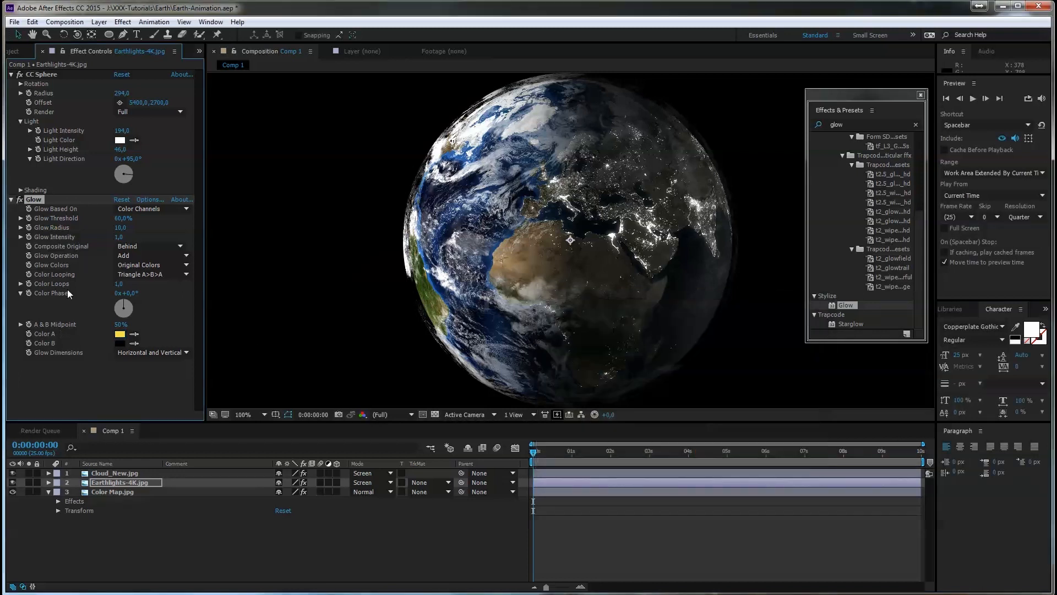
Step: Try A & B Colors for the Glow with a 52% midpoint, and return Glow Colors to Original Colors
click(174, 264)
click(170, 289)
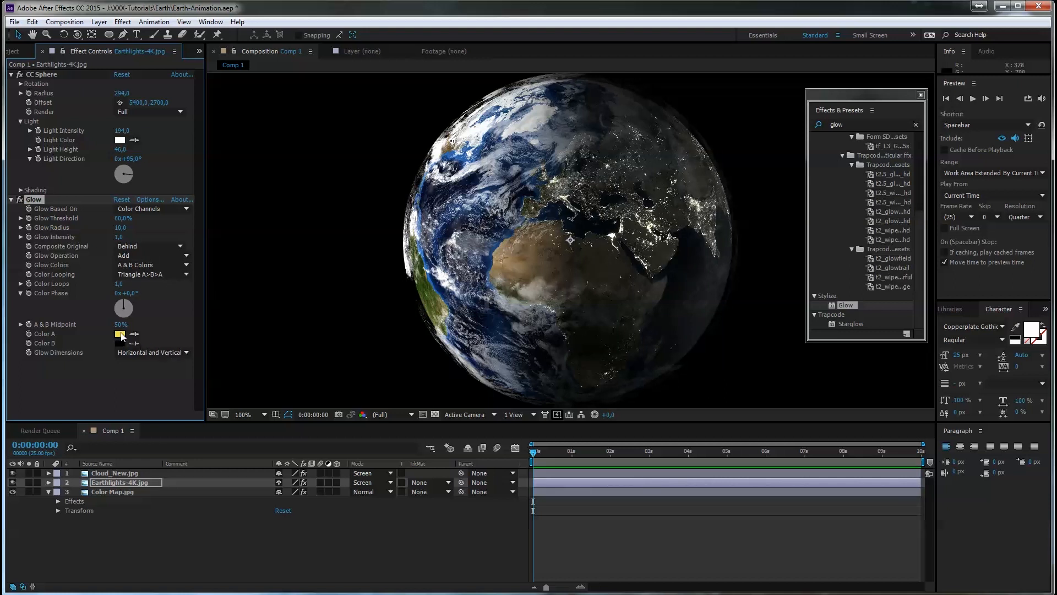
drag(121, 325, 132, 326)
click(168, 265)
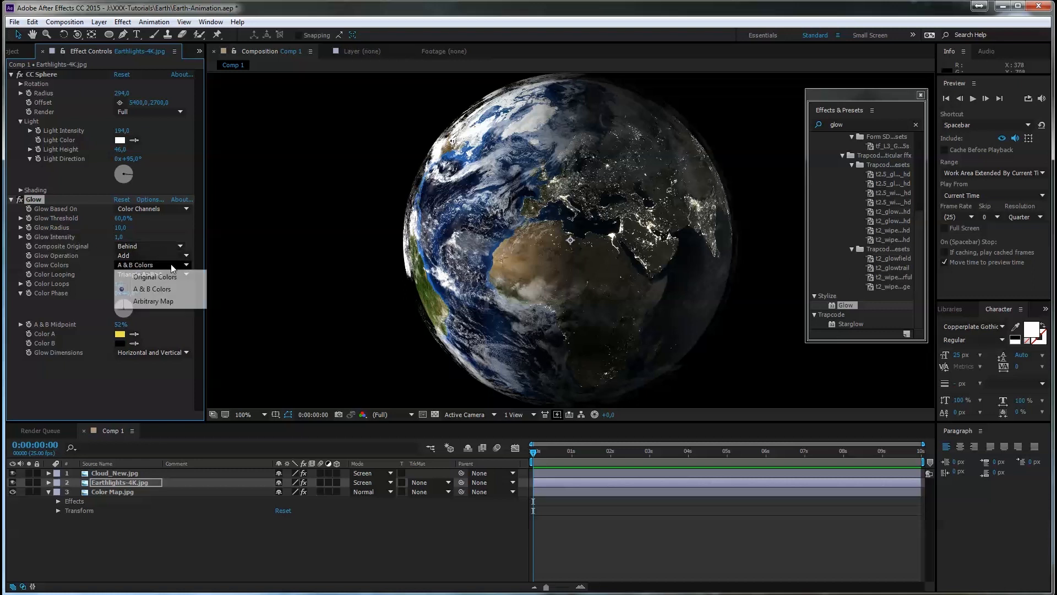
click(154, 276)
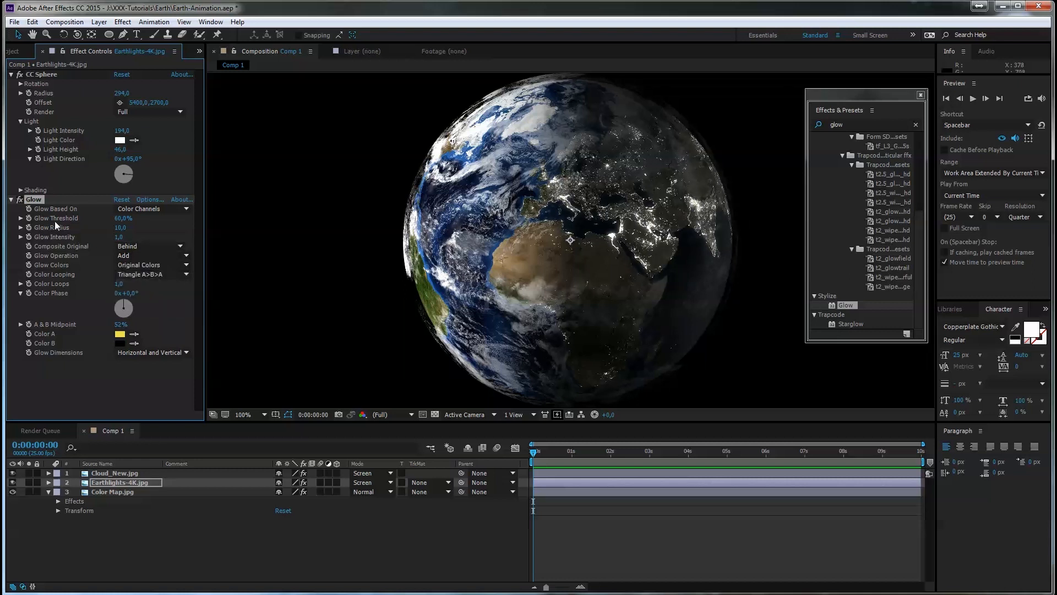
Step: Apply the Tint effect to the Earthlights-4K.jpg layer and place it between CC Sphere and Glow
click(11, 199)
click(864, 124)
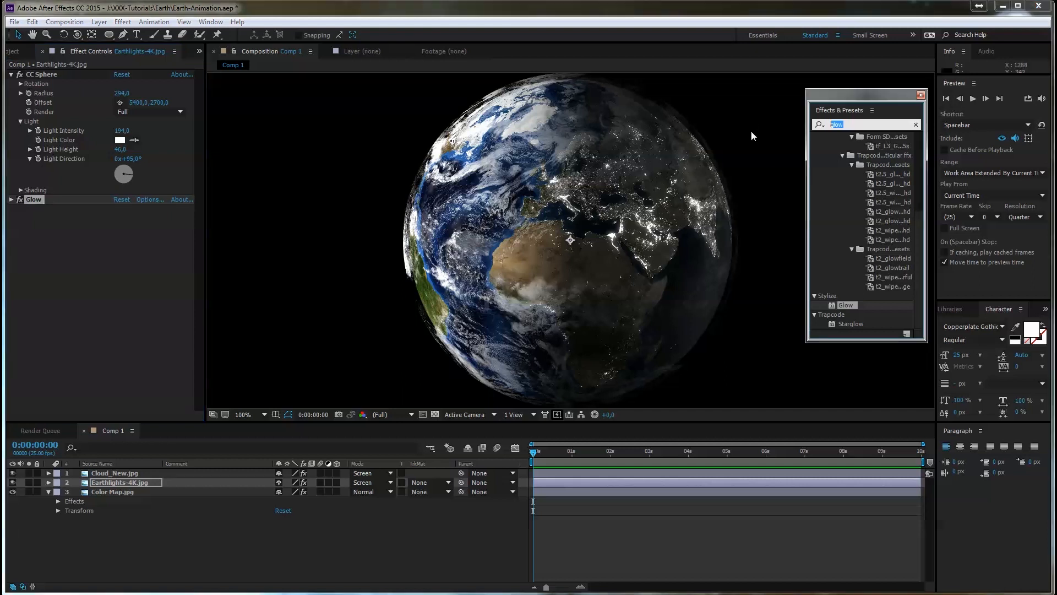
text(tint)
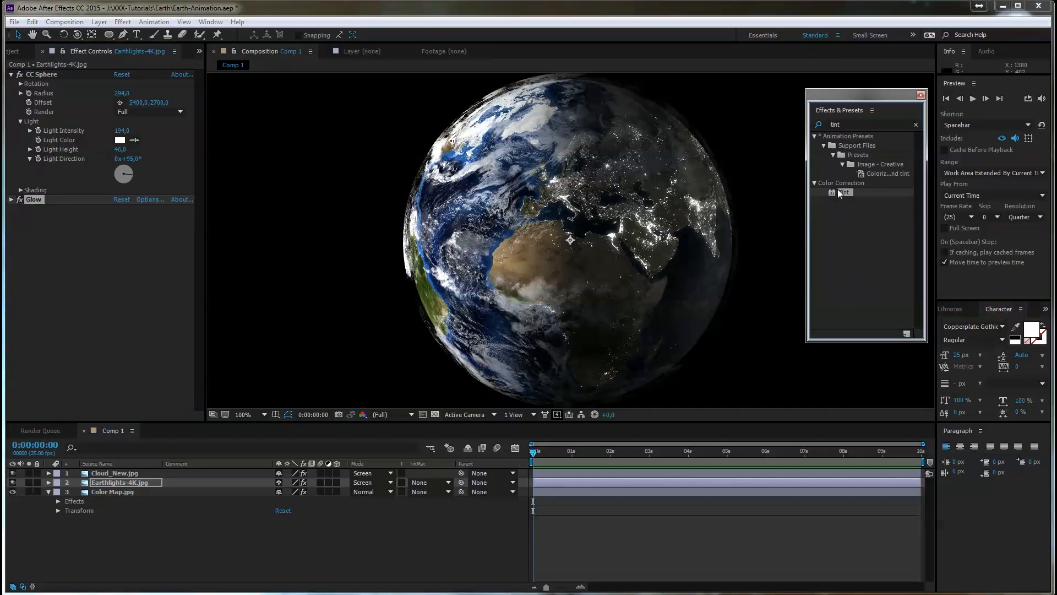
double_click(837, 190)
drag(37, 206, 38, 196)
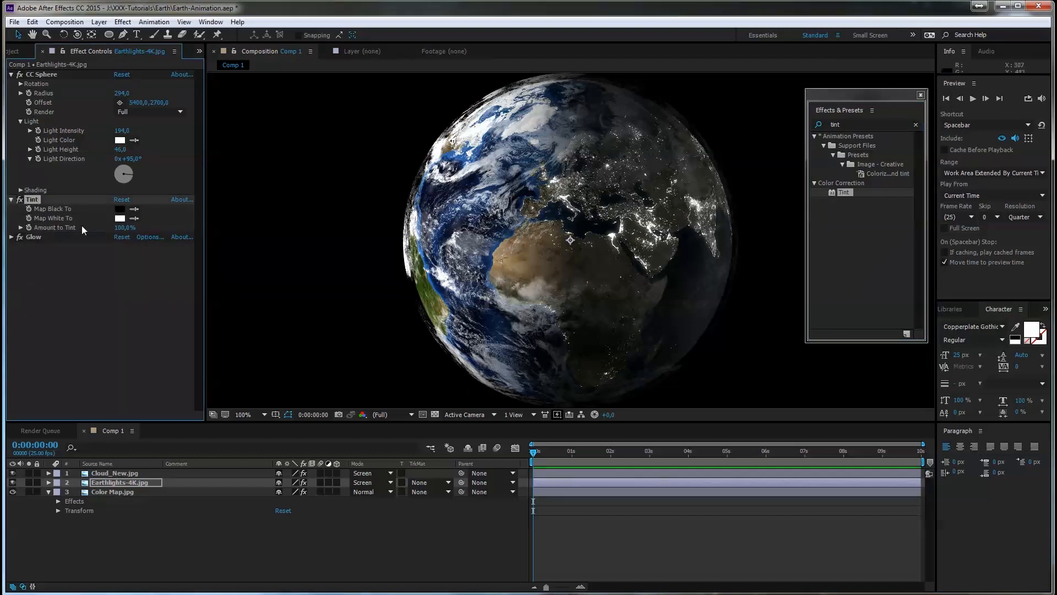
Step: Set the Tint effect's Map White To color to a muted yellow
click(119, 218)
click(701, 439)
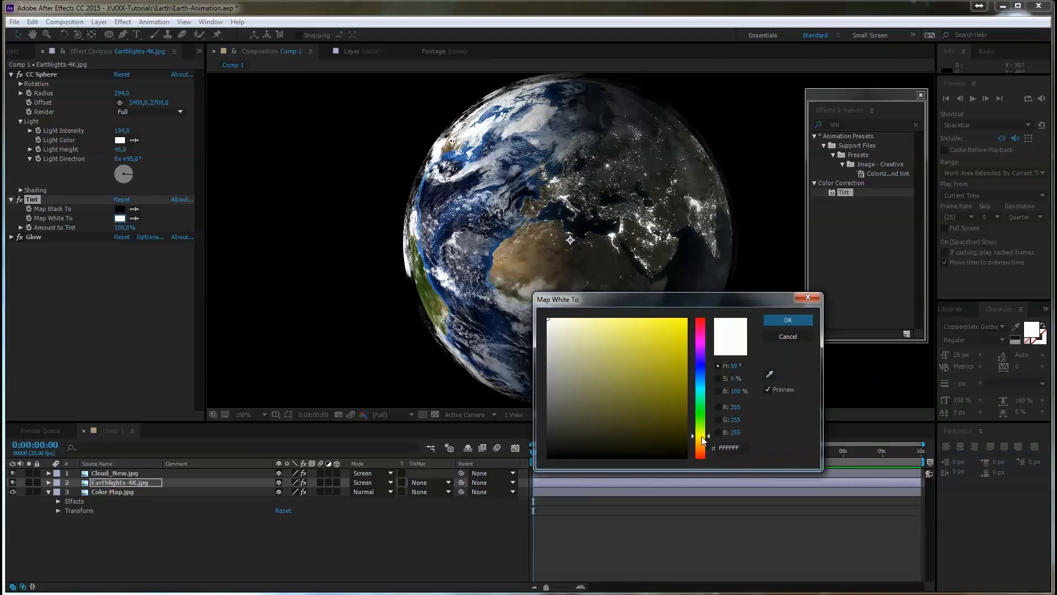
mouse_move(668, 354)
mouse_down()
mouse_move(606, 324)
mouse_move(599, 337)
mouse_move(614, 348)
mouse_up()
click(782, 321)
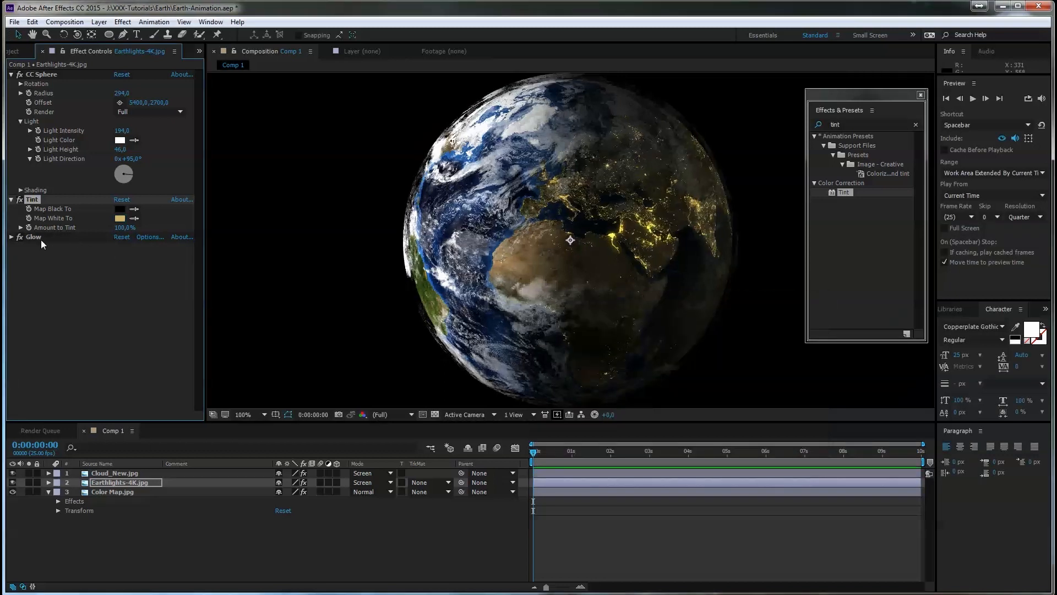
Step: Set the Earthlights-4K.jpg glow to radius 40 and intensity 2.1, and raise its CC Sphere light intensity to about 290
click(11, 238)
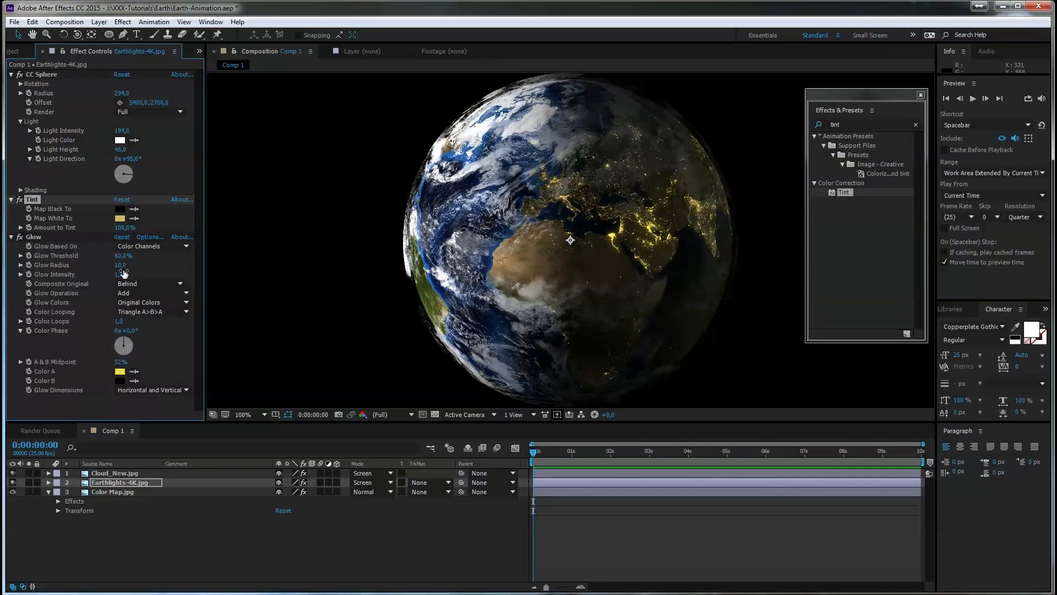
drag(160, 274, 137, 264)
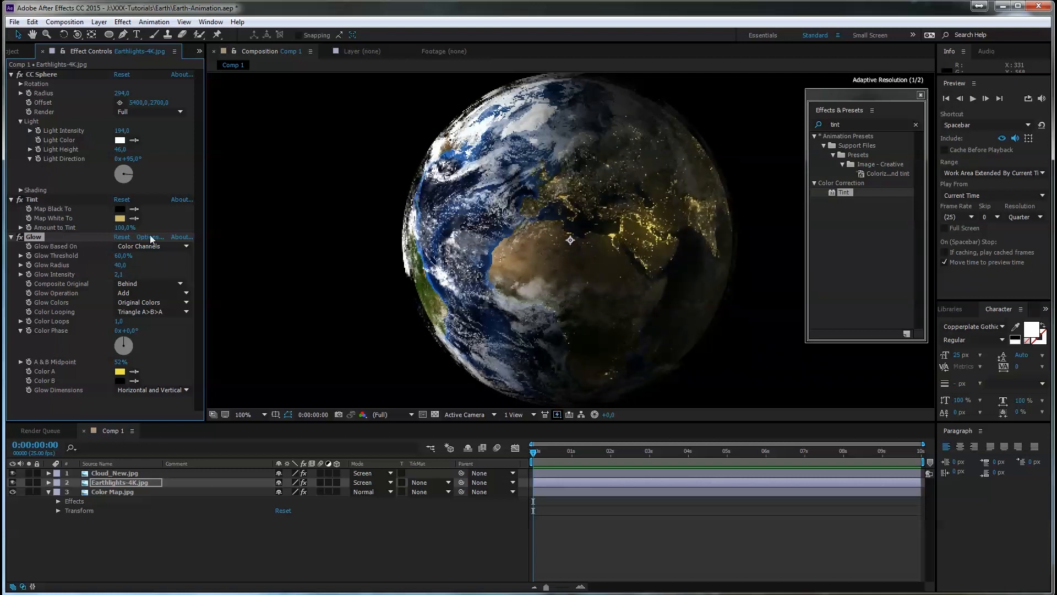
drag(128, 134, 170, 127)
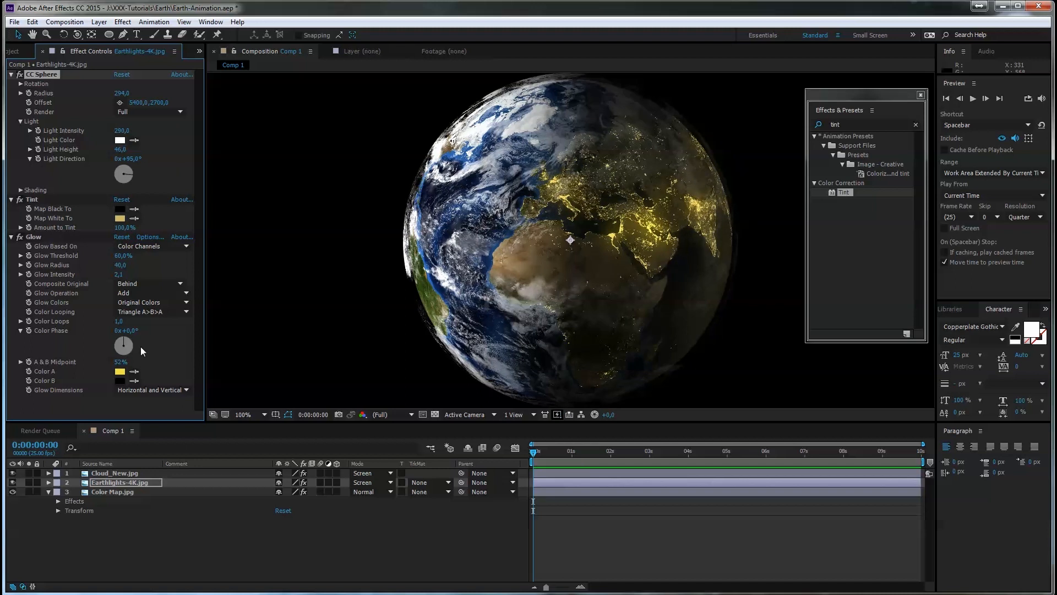
Step: Change the Tint effect's Map White To color on the Earthlights-4K.jpg layer to a pale beige, #DDC3A0
click(121, 218)
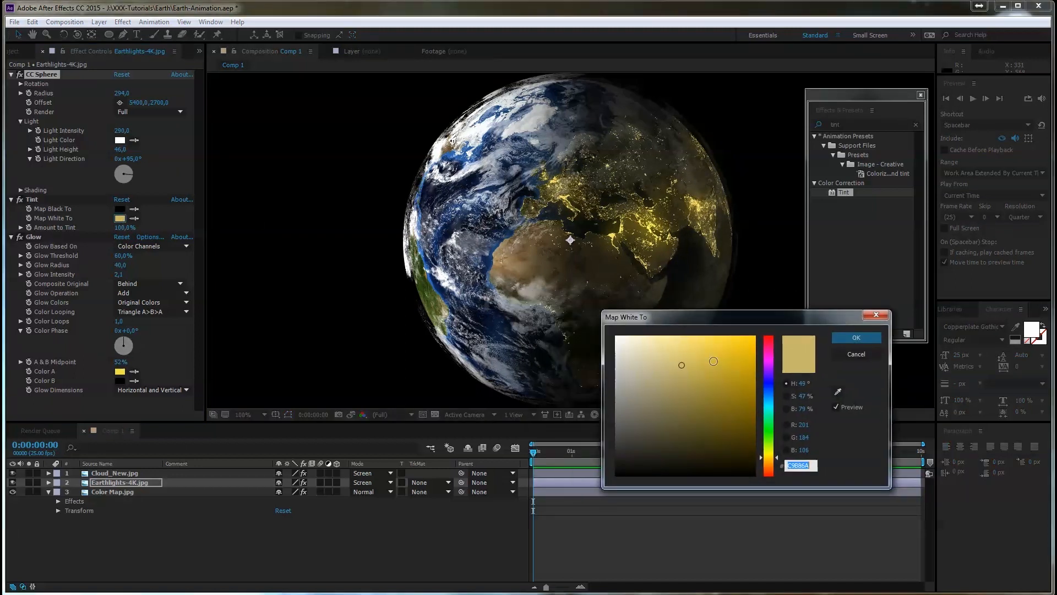
click(776, 454)
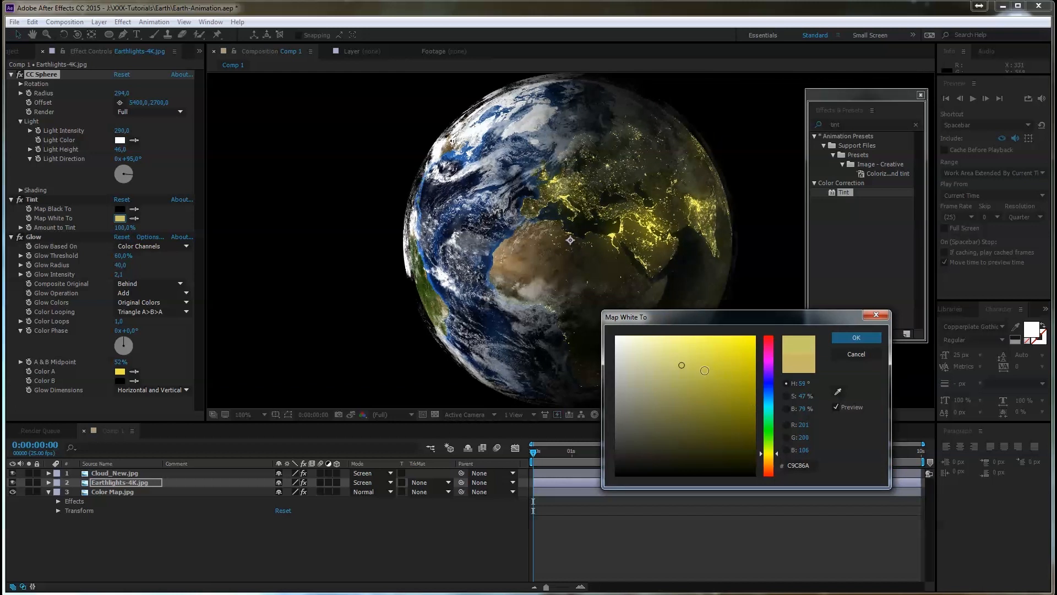
click(674, 345)
mouse_move(660, 345)
mouse_down()
mouse_move(640, 346)
mouse_move(648, 349)
mouse_up()
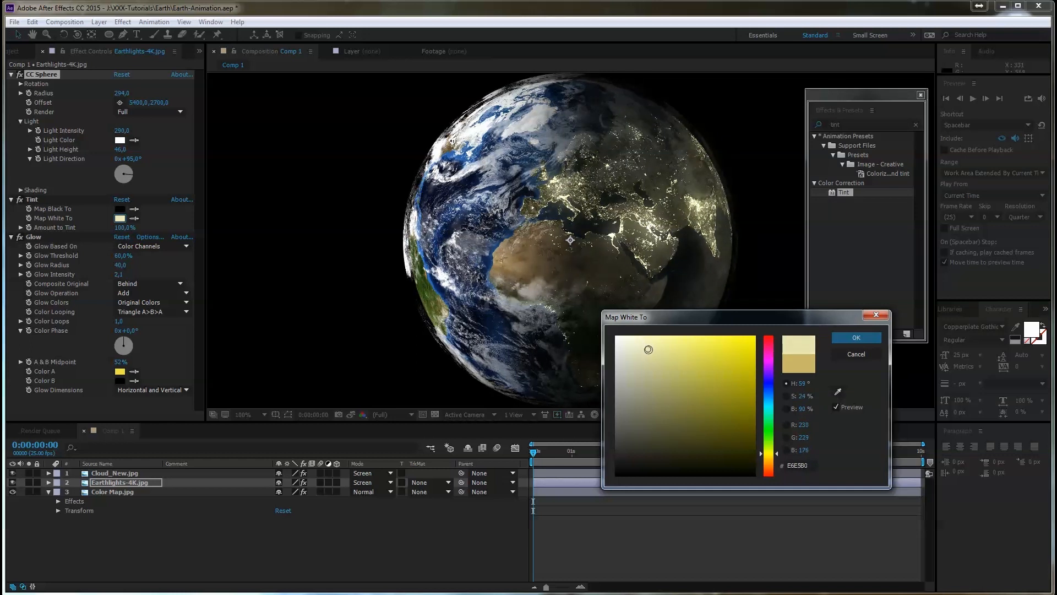
drag(778, 456, 774, 455)
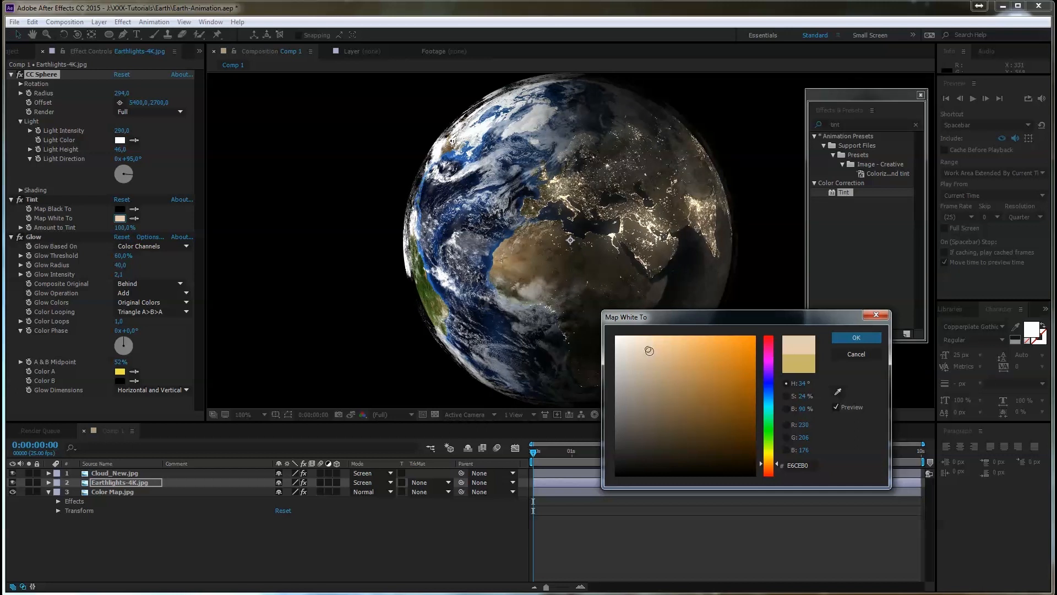
click(650, 351)
drag(649, 352, 654, 355)
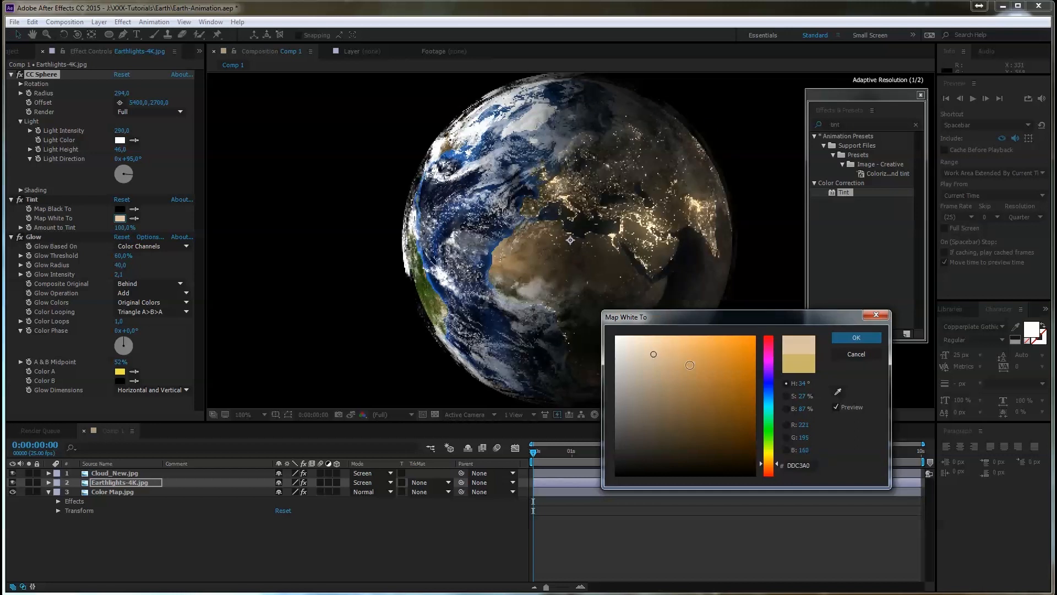
click(848, 338)
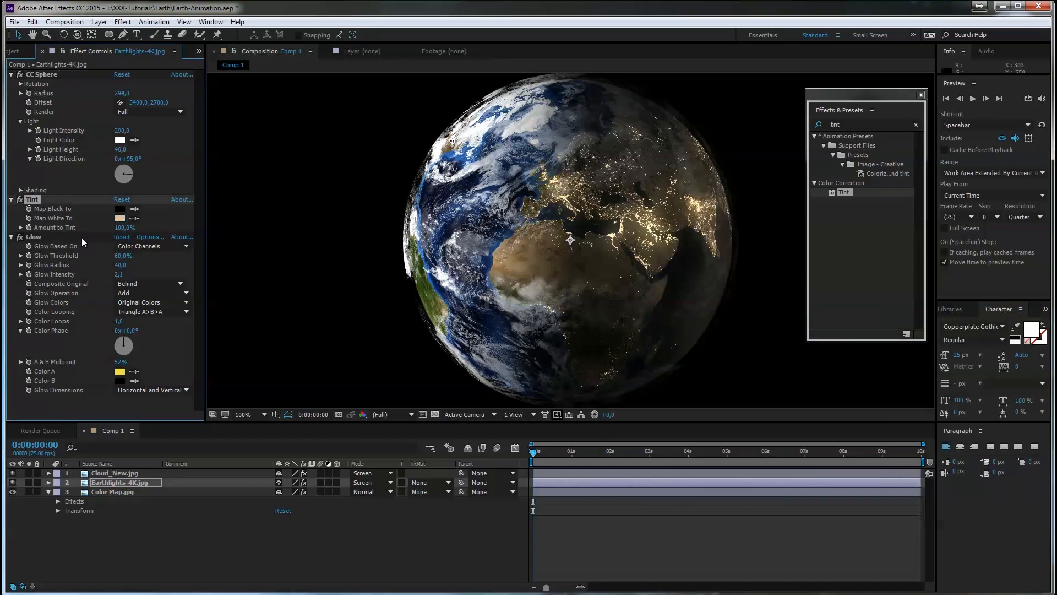
Step: Raise the Earthlights-4K.jpg layer's CC Sphere light intensity to 357 and set its Glow to radius 50 and intensity 3.0
drag(122, 131, 162, 131)
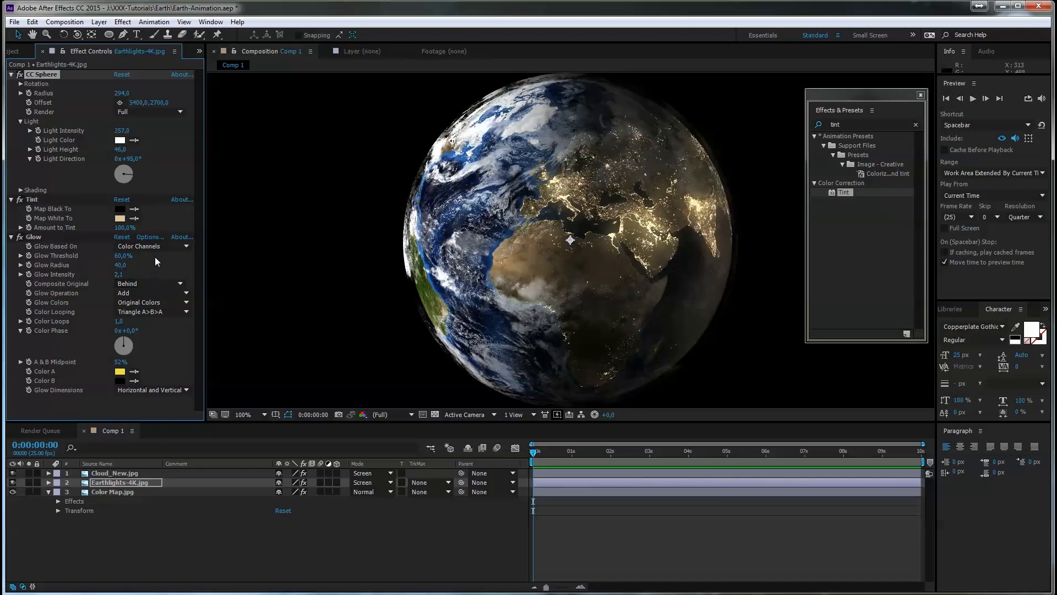
drag(126, 269, 130, 262)
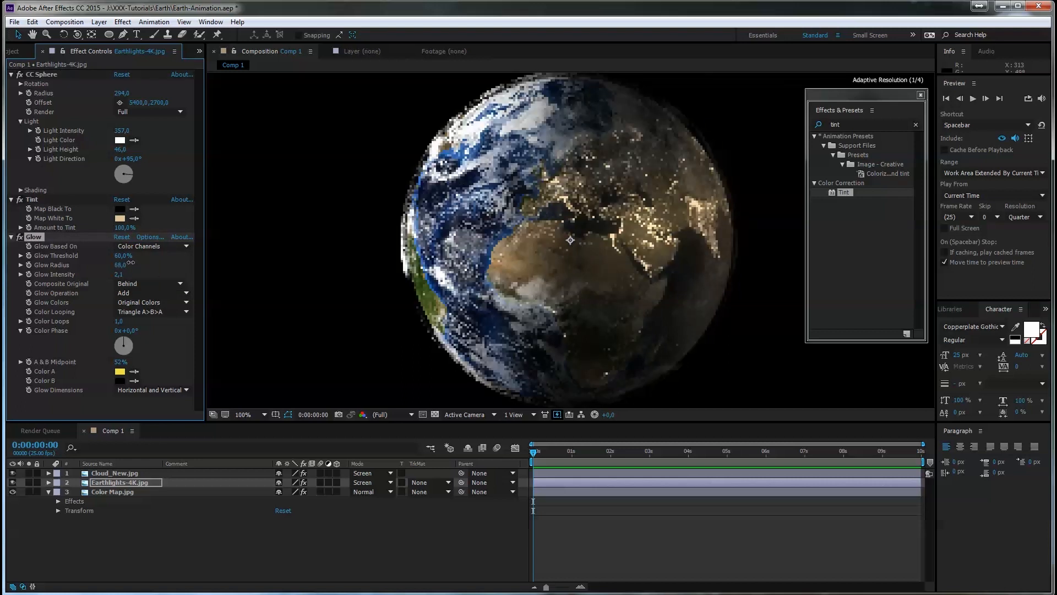
click(122, 264)
text(50)
key(Return)
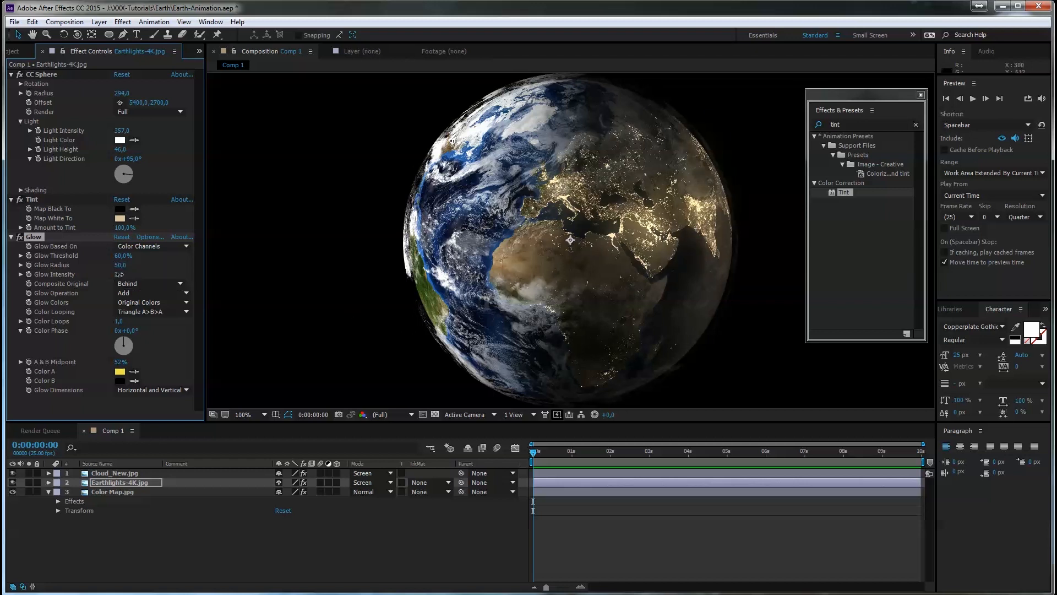
click(152, 272)
drag(122, 279, 162, 269)
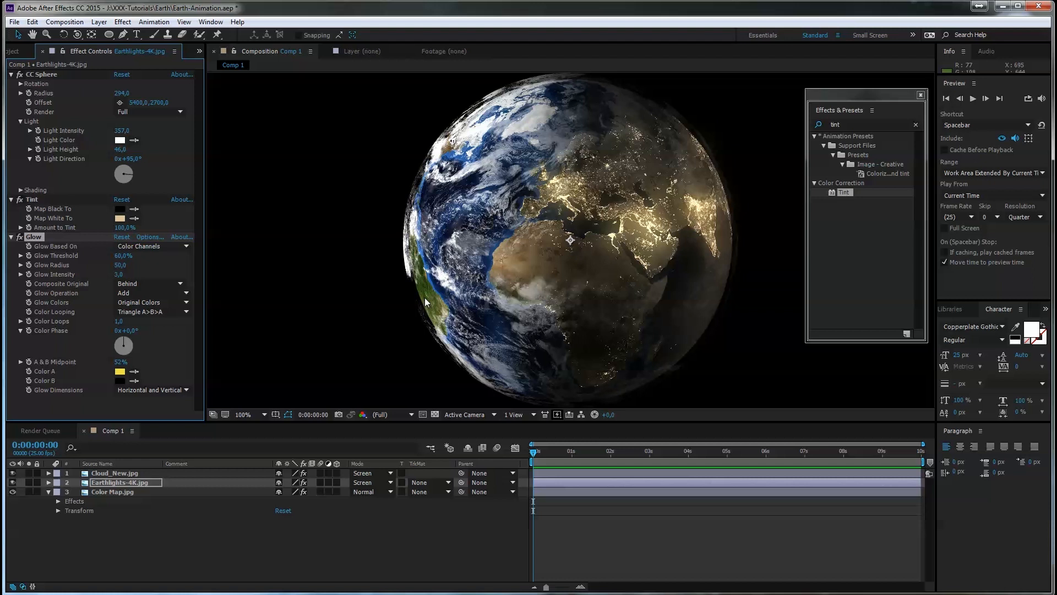
Step: Duplicate the Color Map.jpg layer, place the copy above all other layers and rename it Oxygen
click(48, 491)
drag(666, 193, 652, 208)
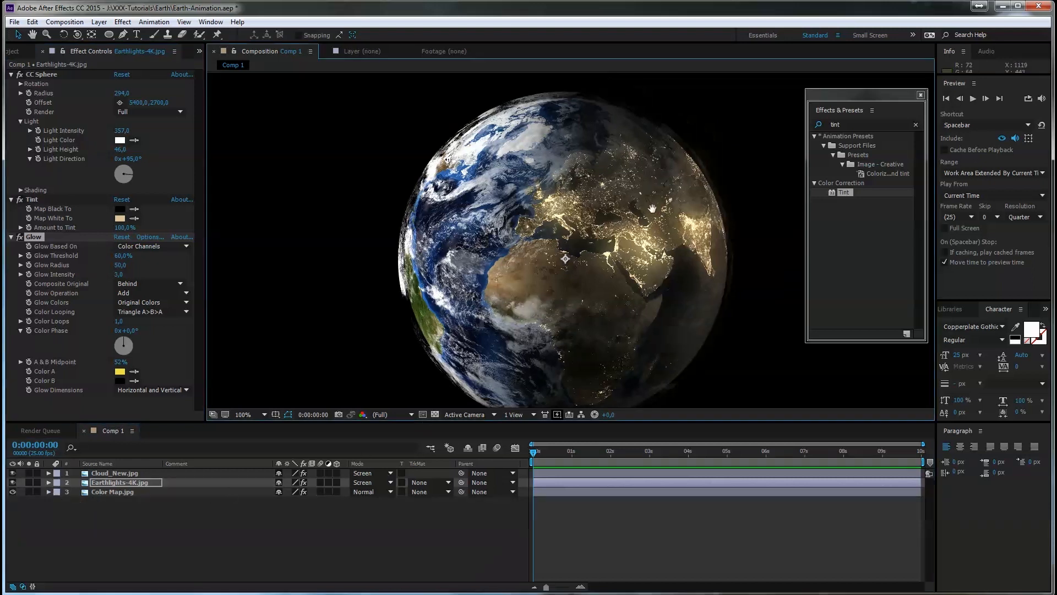
key(comma)
key(comma)
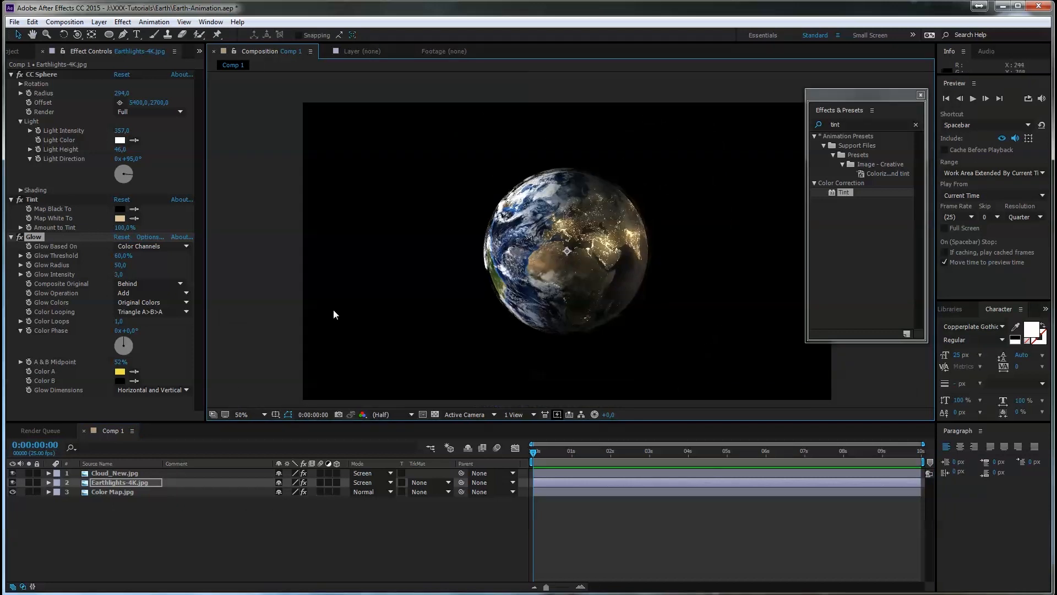
click(124, 492)
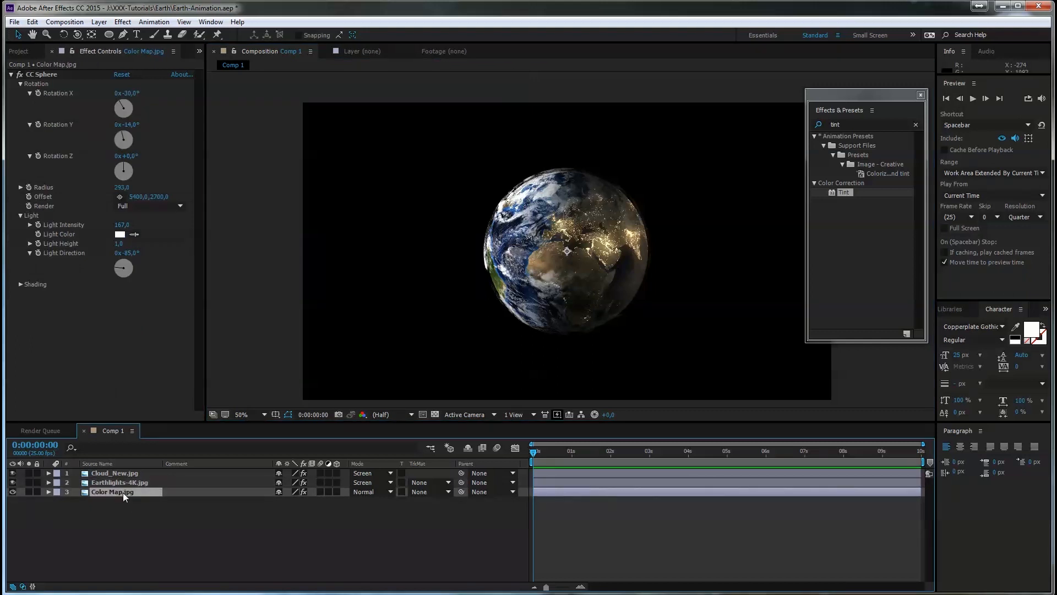
key(ctrl+d)
drag(123, 492, 124, 472)
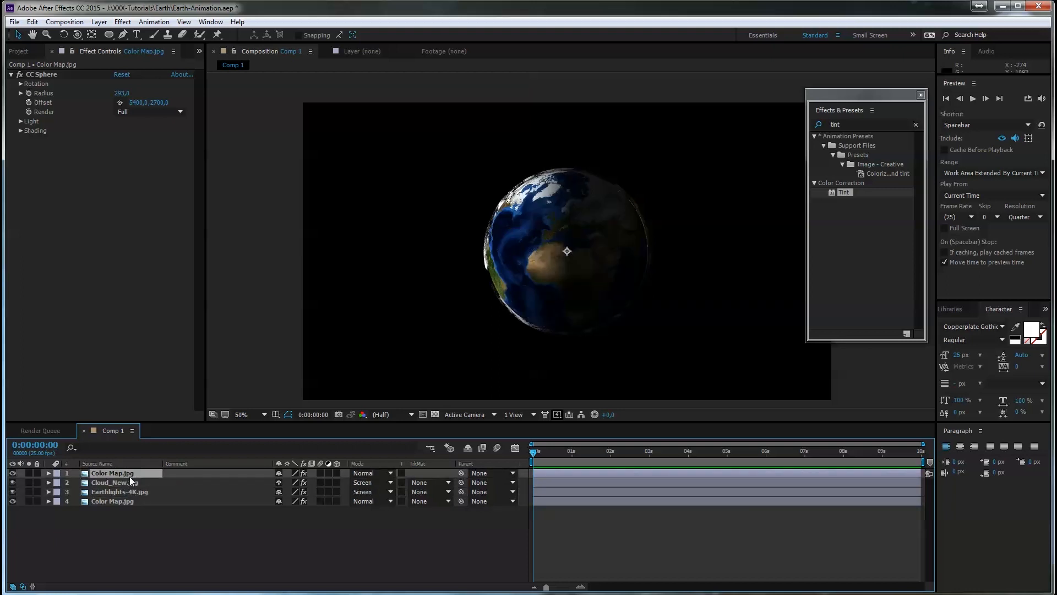
key(Return)
text(Oxygen)
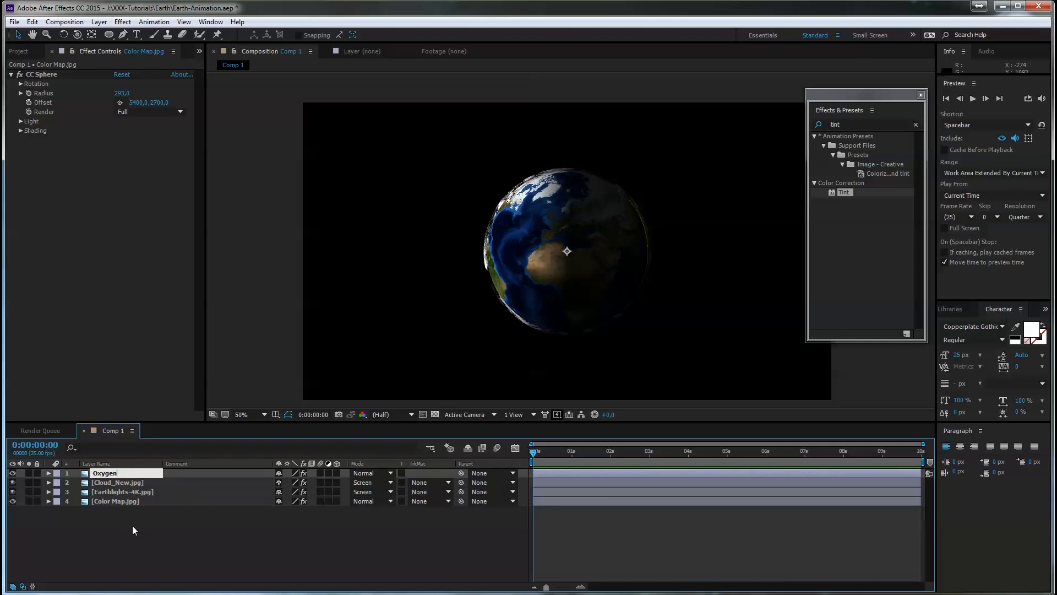
key(Return)
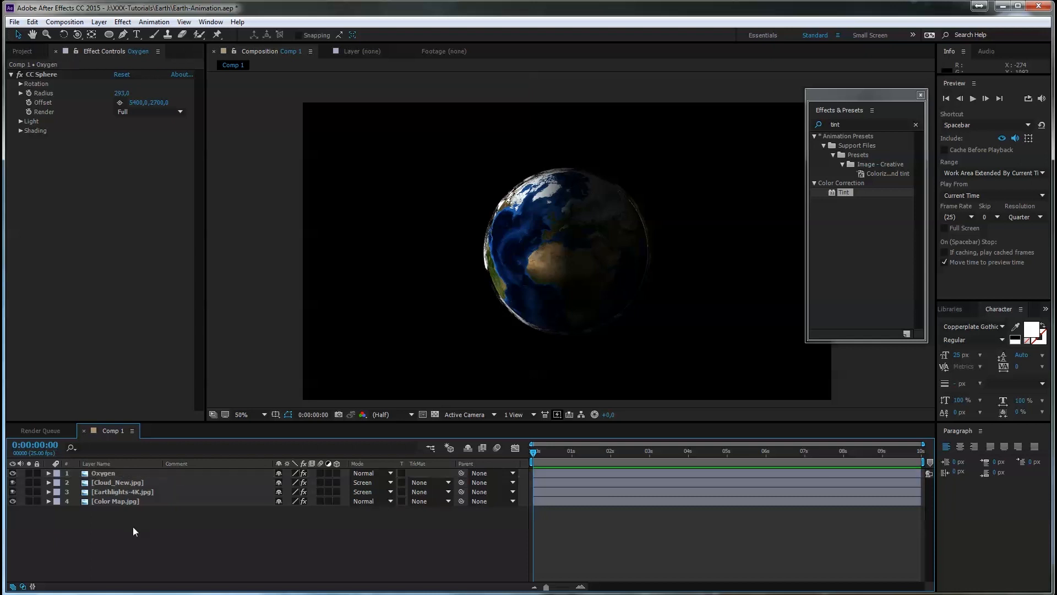
Step: Set the Oxygen layer's CC Sphere radius to 325 and its blending mode to Screen
click(111, 473)
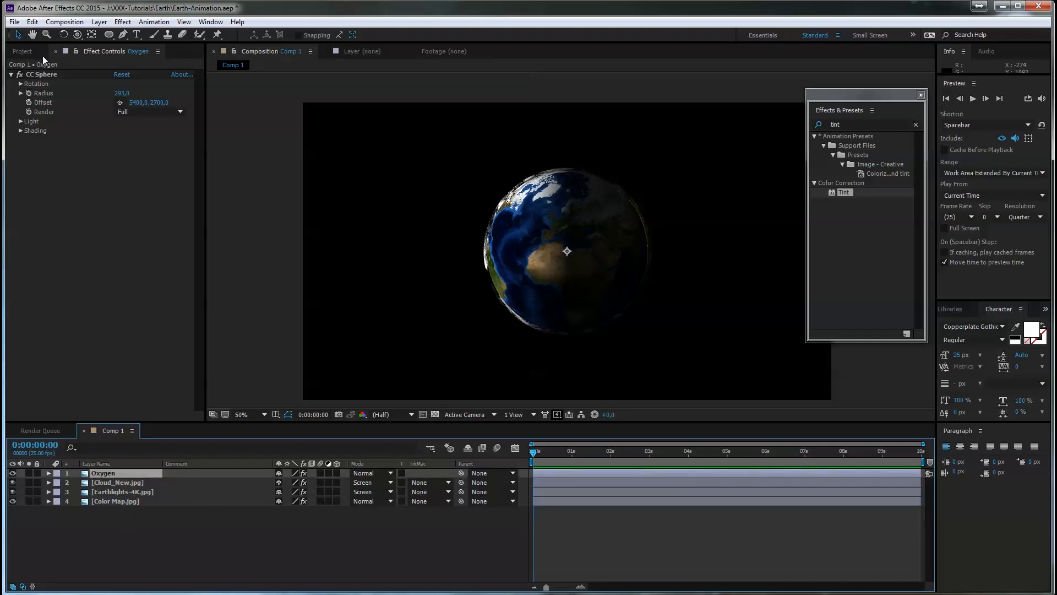
click(121, 94)
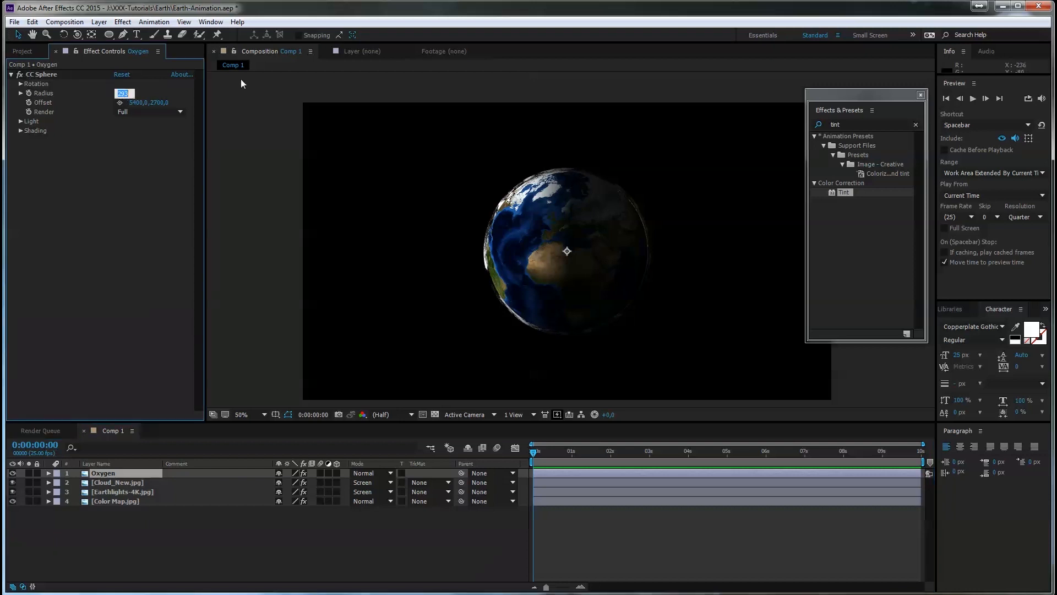
text(325)
key(Return)
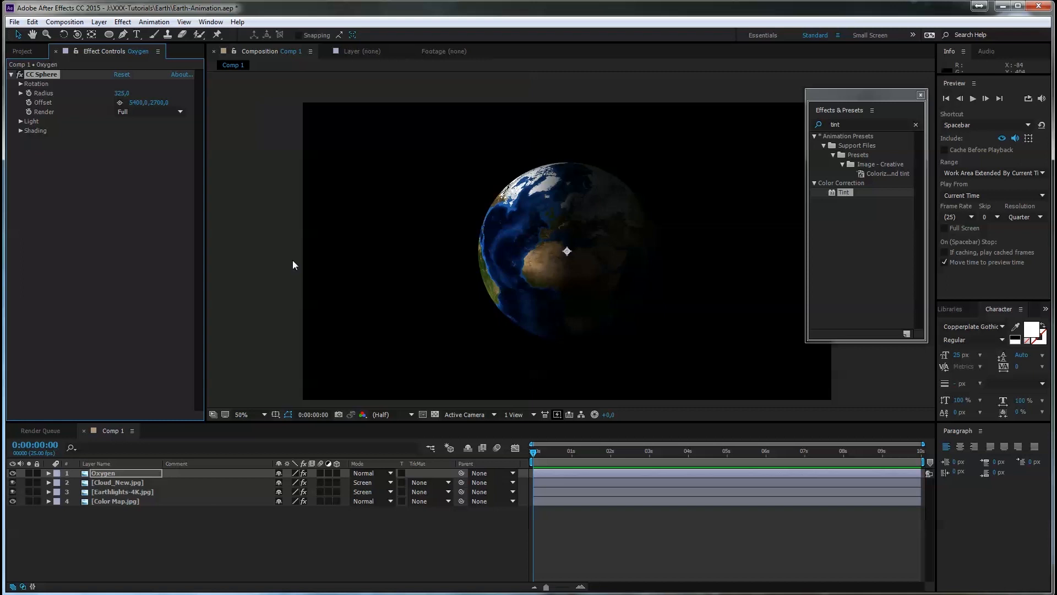
click(372, 474)
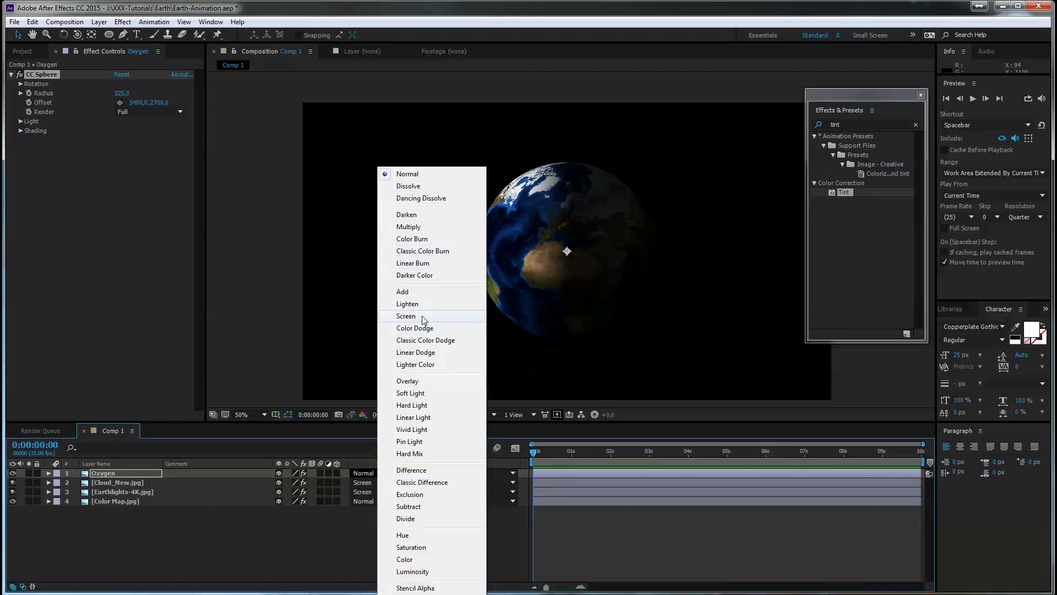
click(423, 317)
scroll(577, 265, up, 2)
drag(579, 205, 618, 222)
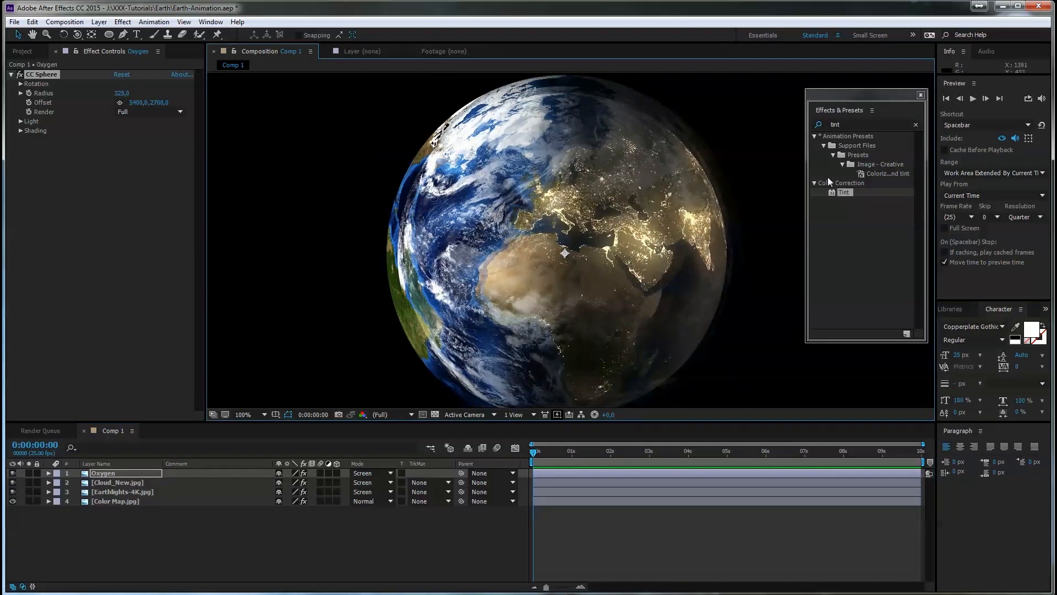
Step: Apply the Stylize Glow effect to the Oxygen layer, based on Alpha Channel with A & B Colors
click(847, 192)
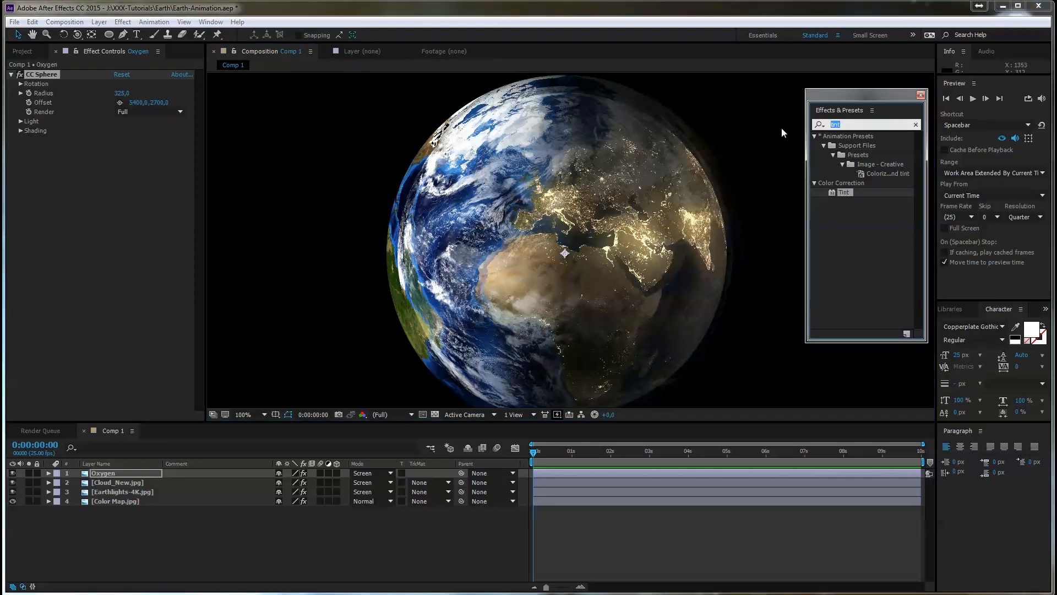
text(glow)
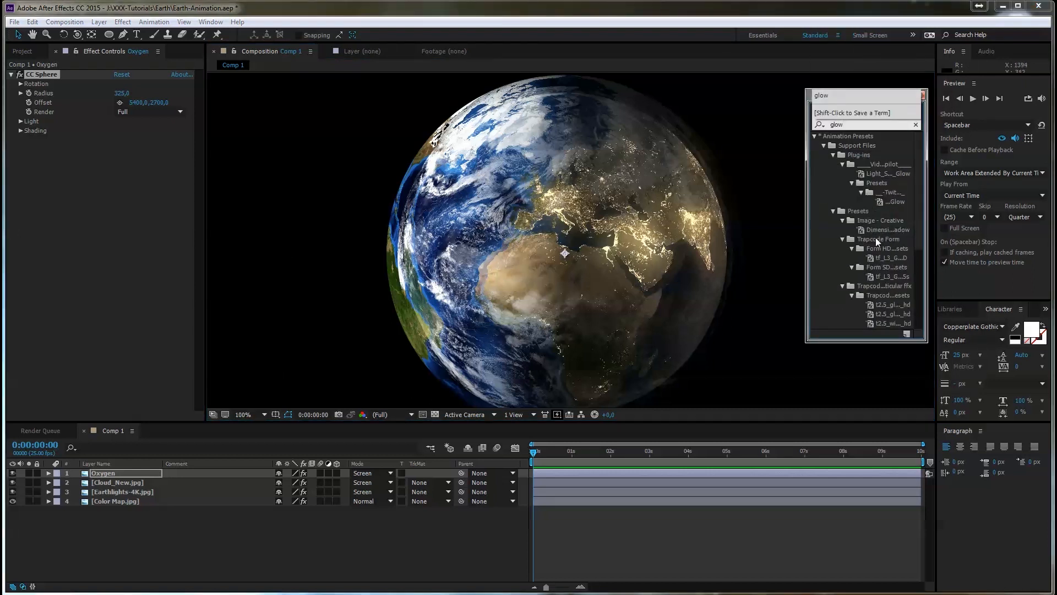
scroll(868, 295, down, 5)
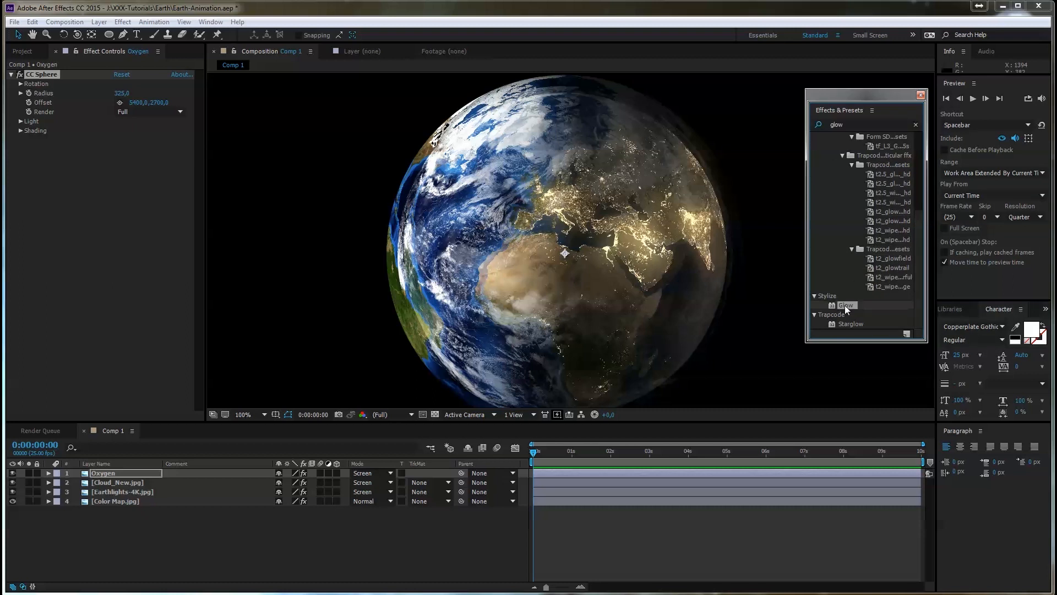
double_click(844, 305)
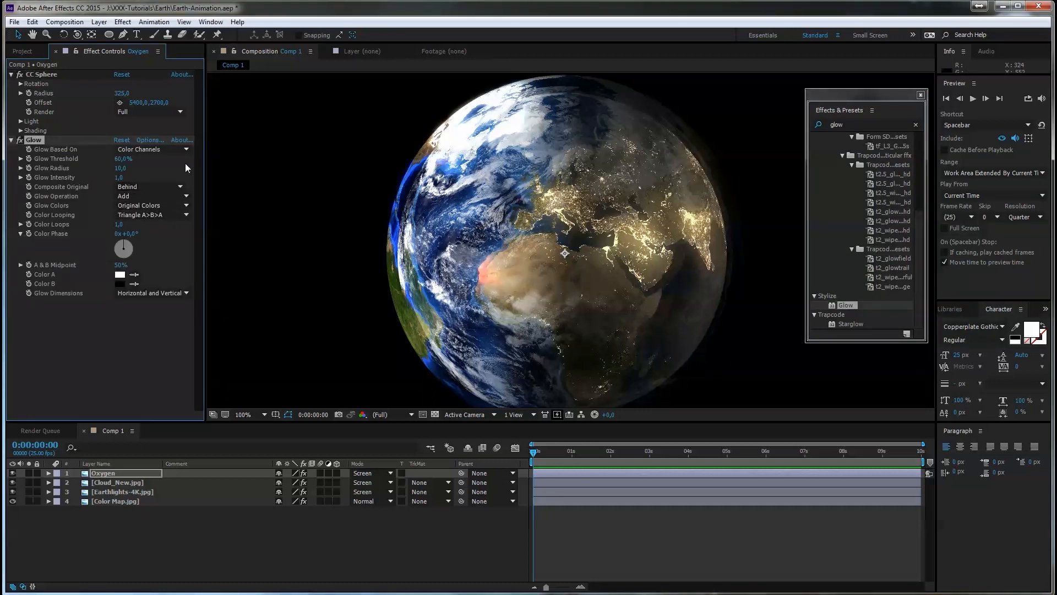
click(176, 149)
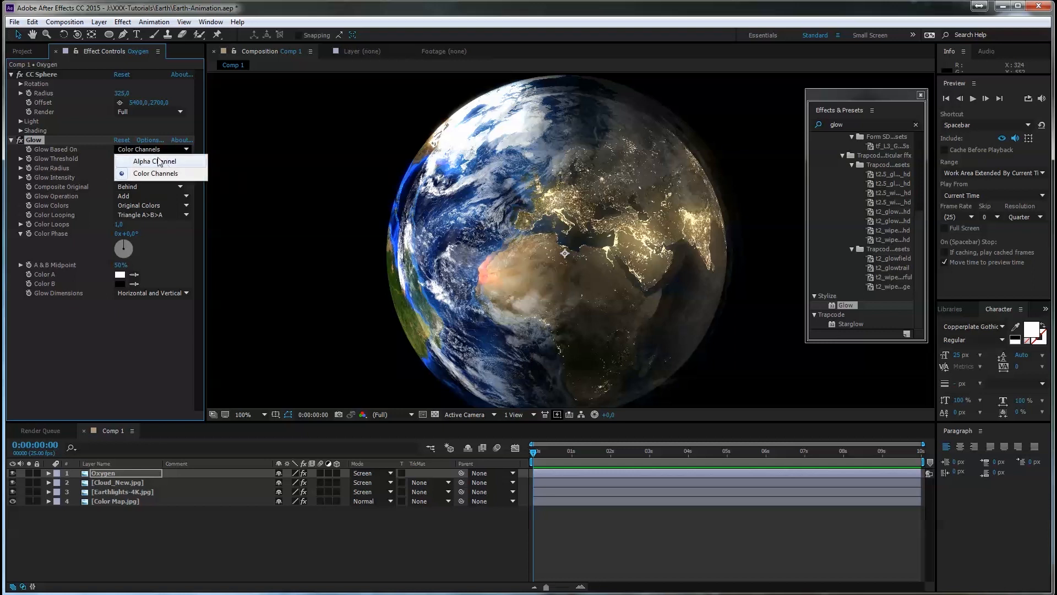
click(164, 161)
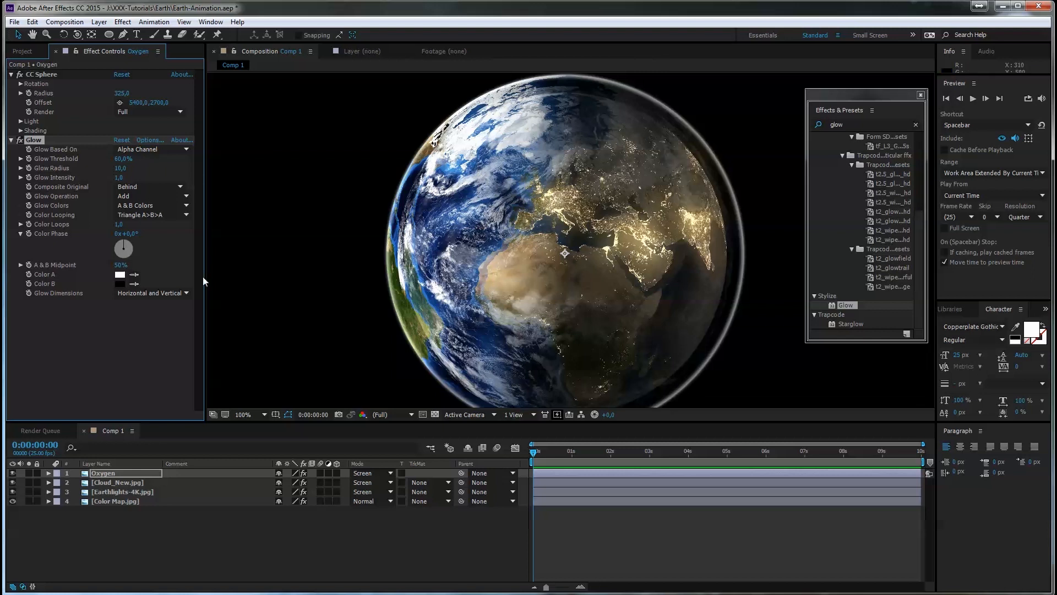
Step: Add Fast Blur to the Oxygen layer between CC Sphere and Glow, with a blurriness of 77
click(855, 124)
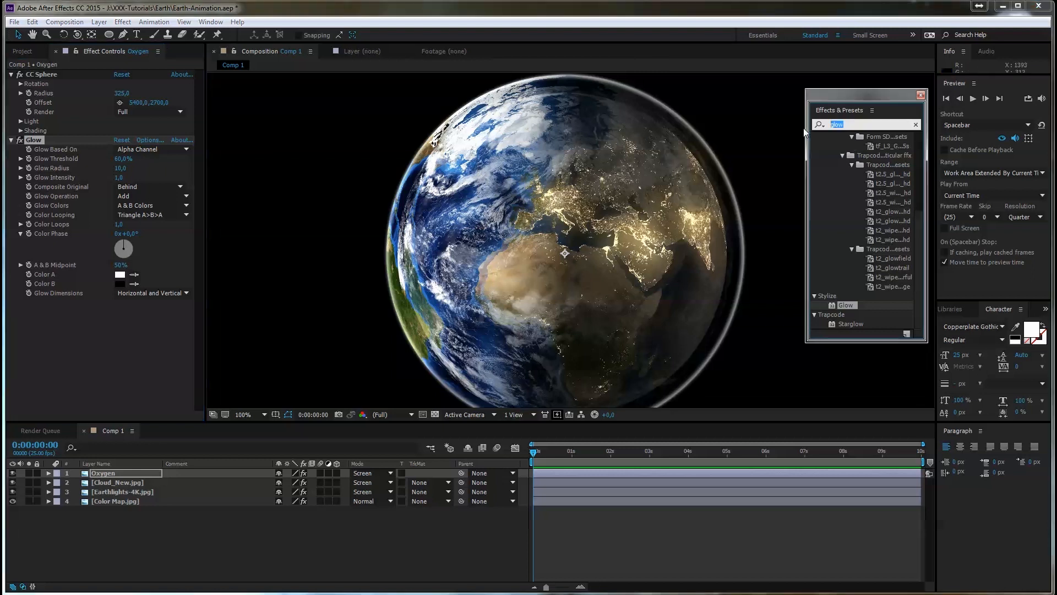
text(bluw)
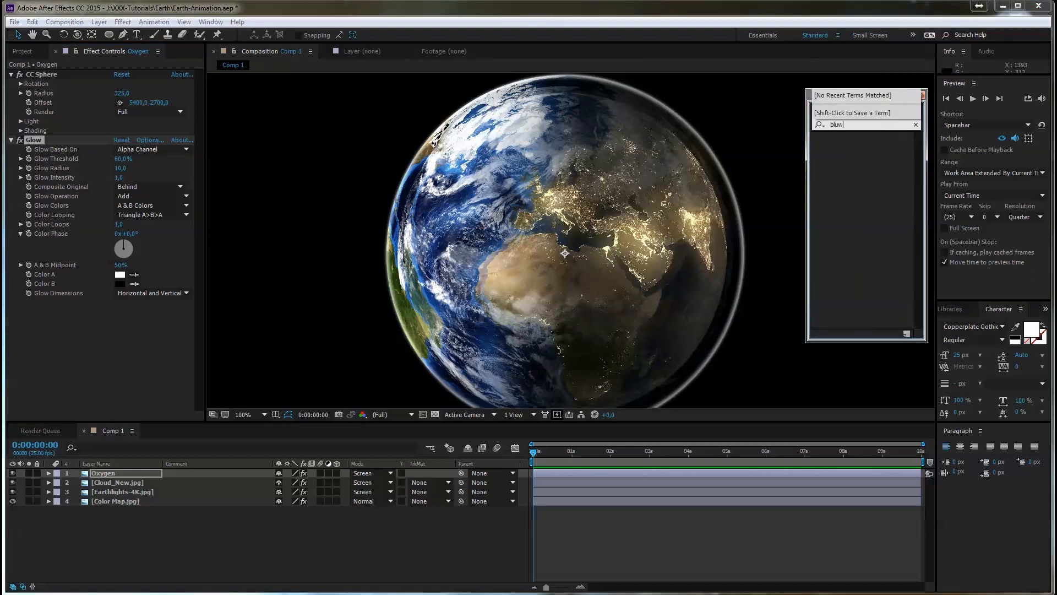
key(BackSpace)
text(r)
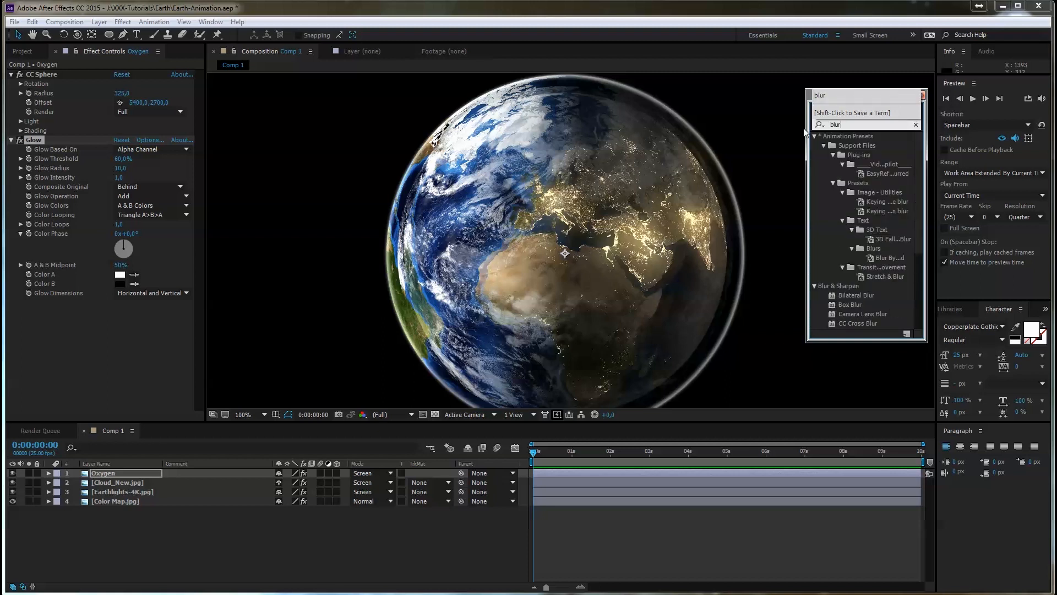
scroll(884, 248, down, 4)
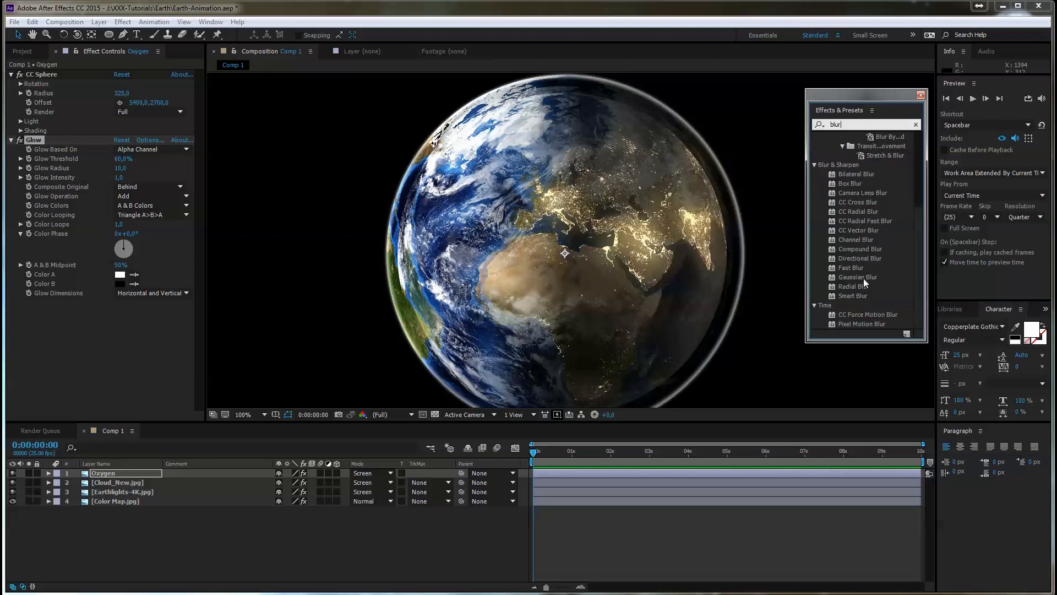
drag(858, 269, 194, 279)
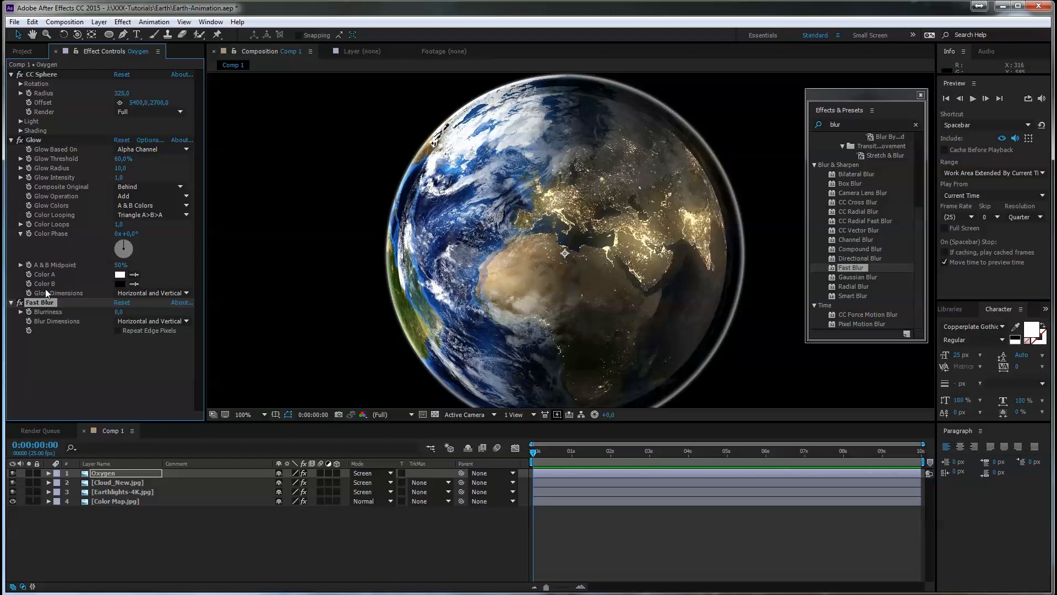
drag(41, 300, 52, 134)
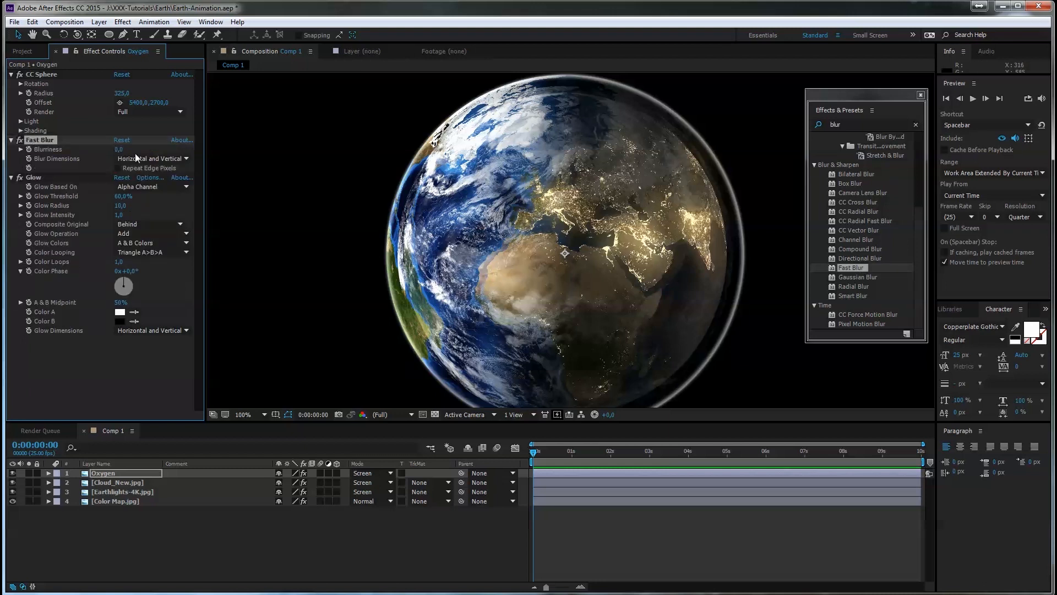
click(128, 151)
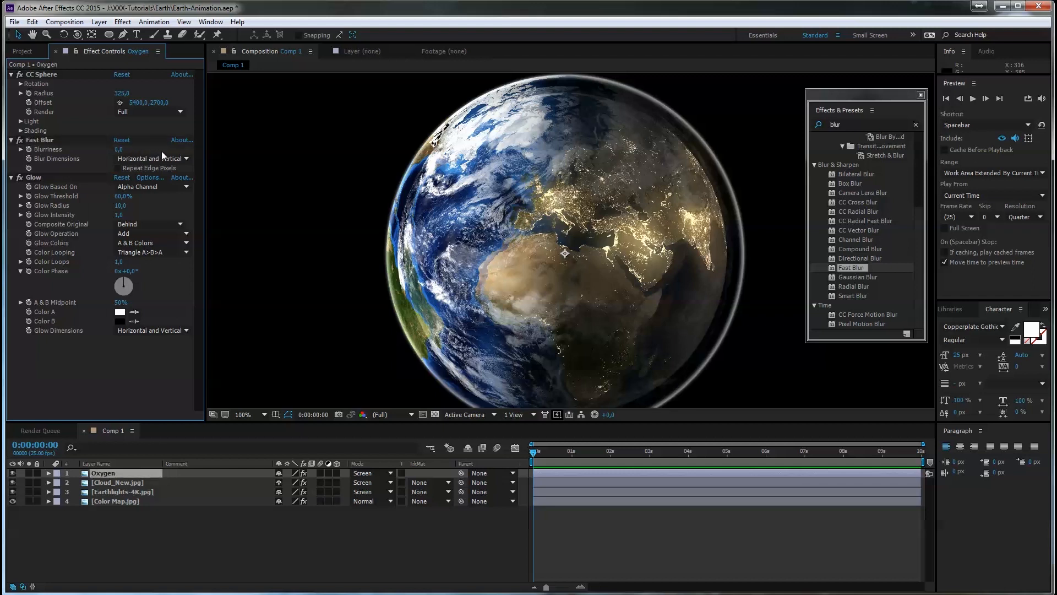
drag(118, 149, 160, 150)
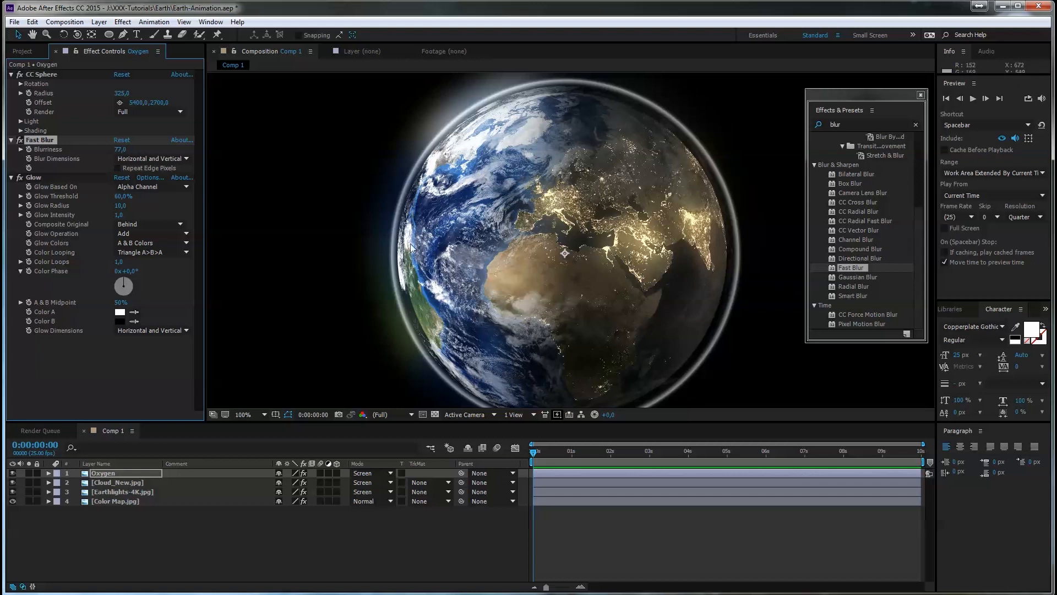
Step: Increase the Oxygen layer's Glow radius and set the glow's Color A to light blue 9AC7F1
drag(653, 197, 651, 171)
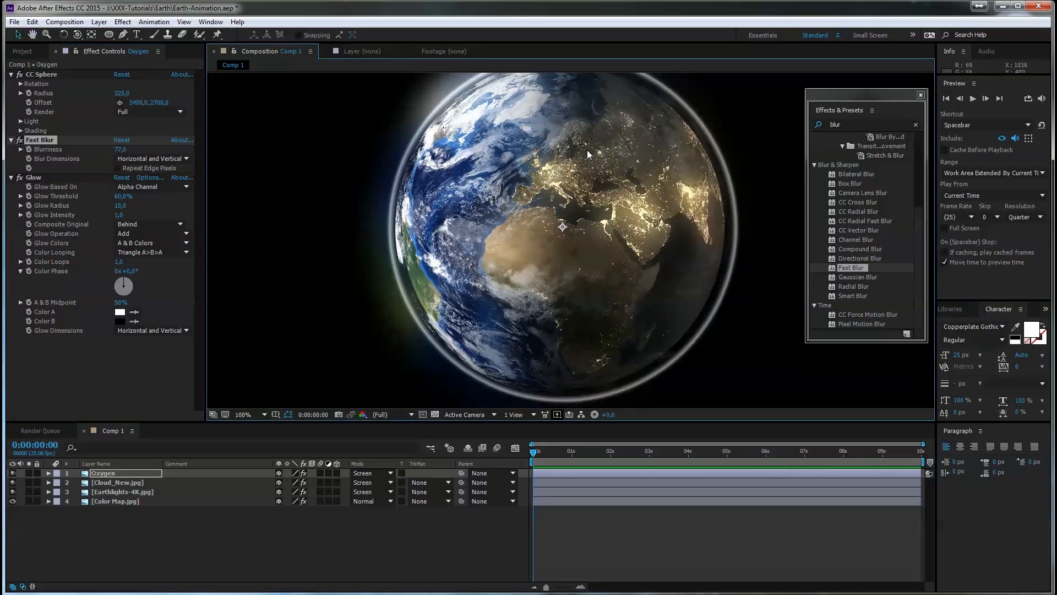
drag(120, 205, 134, 206)
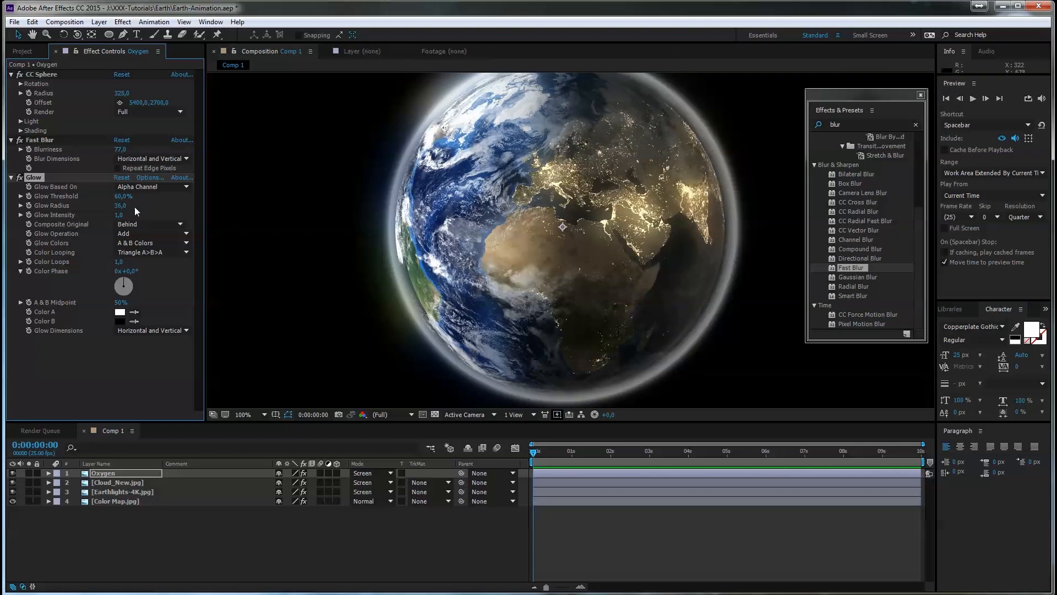
click(119, 314)
drag(767, 414, 773, 405)
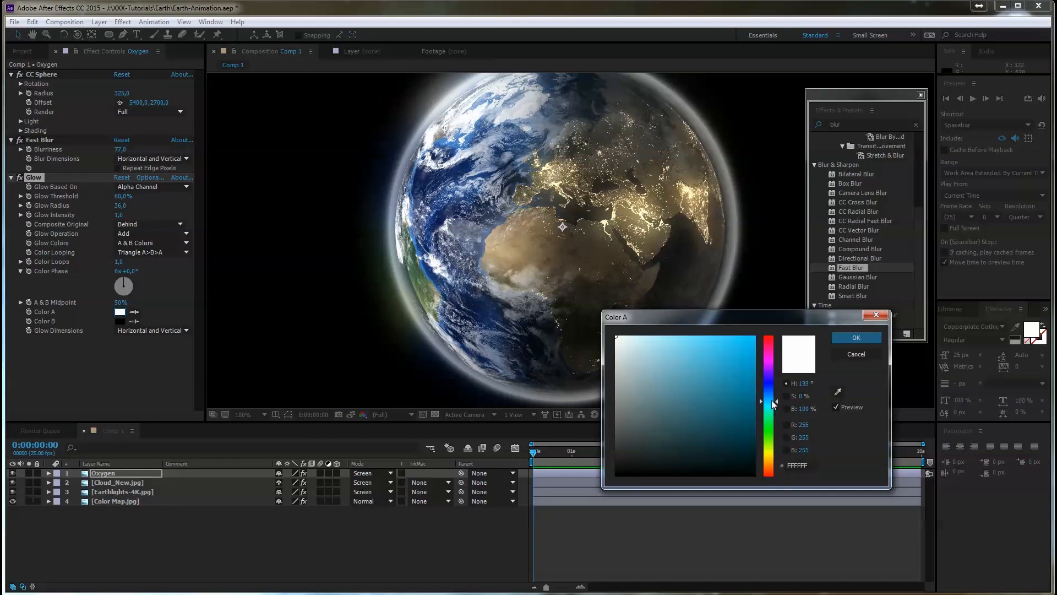
drag(682, 347, 678, 355)
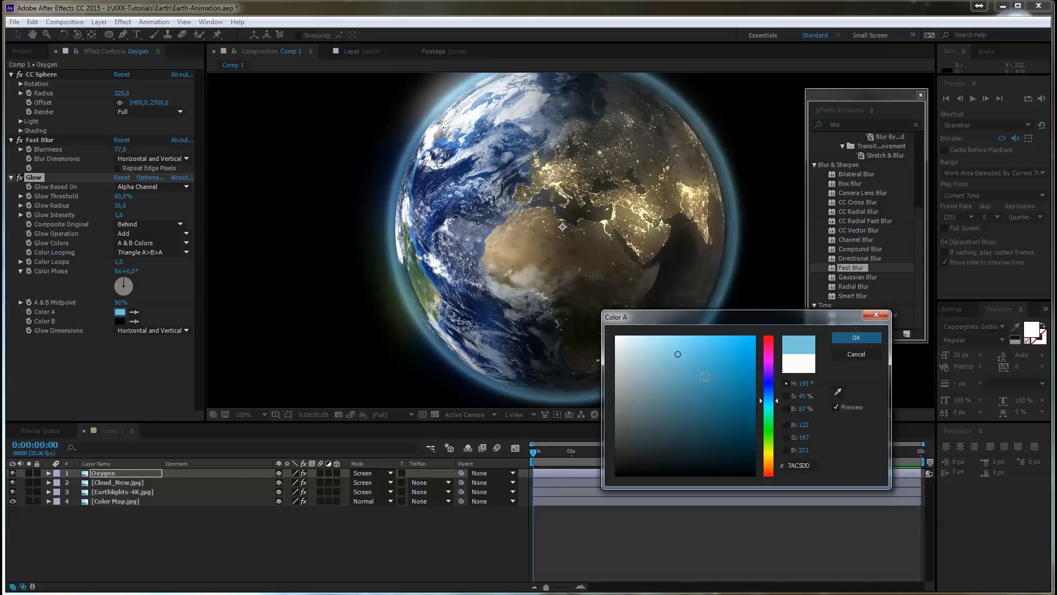
drag(773, 401, 777, 396)
drag(677, 353, 666, 343)
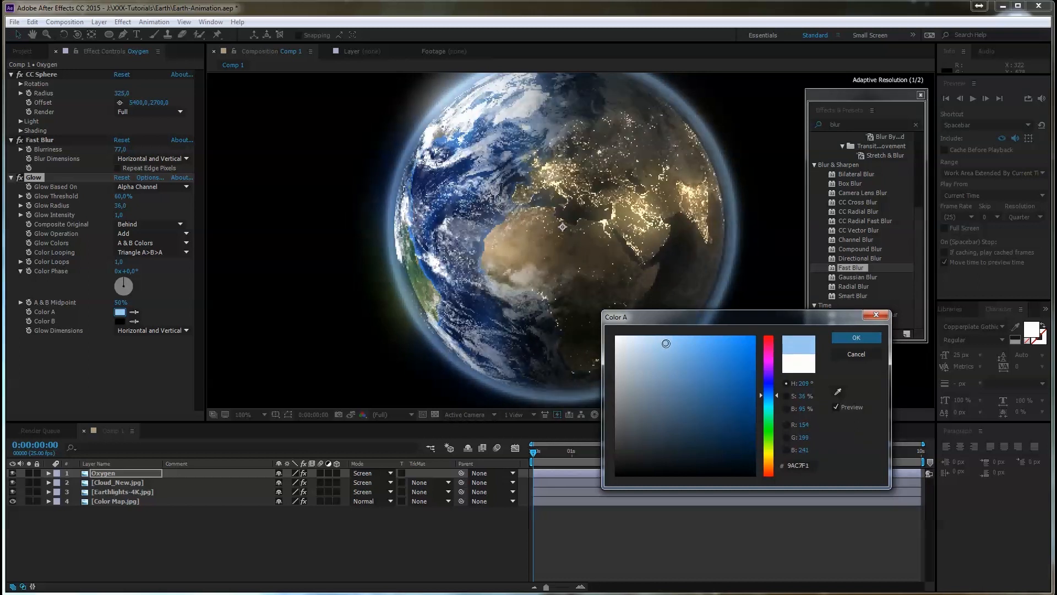
click(860, 338)
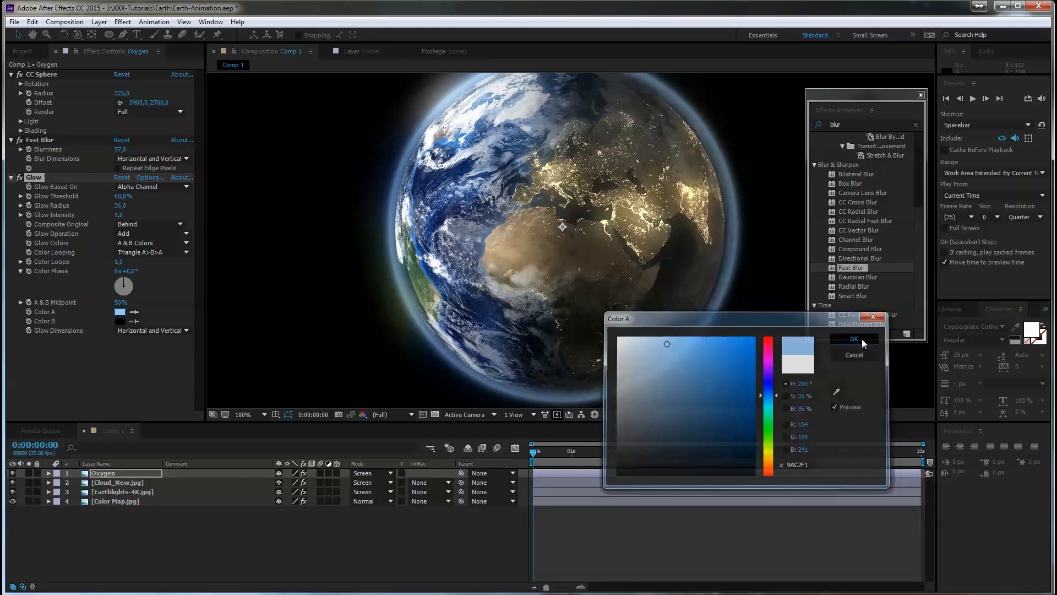
mouse_move(681, 349)
mouse_down()
mouse_move(682, 365)
mouse_move(684, 352)
mouse_up()
key(v)
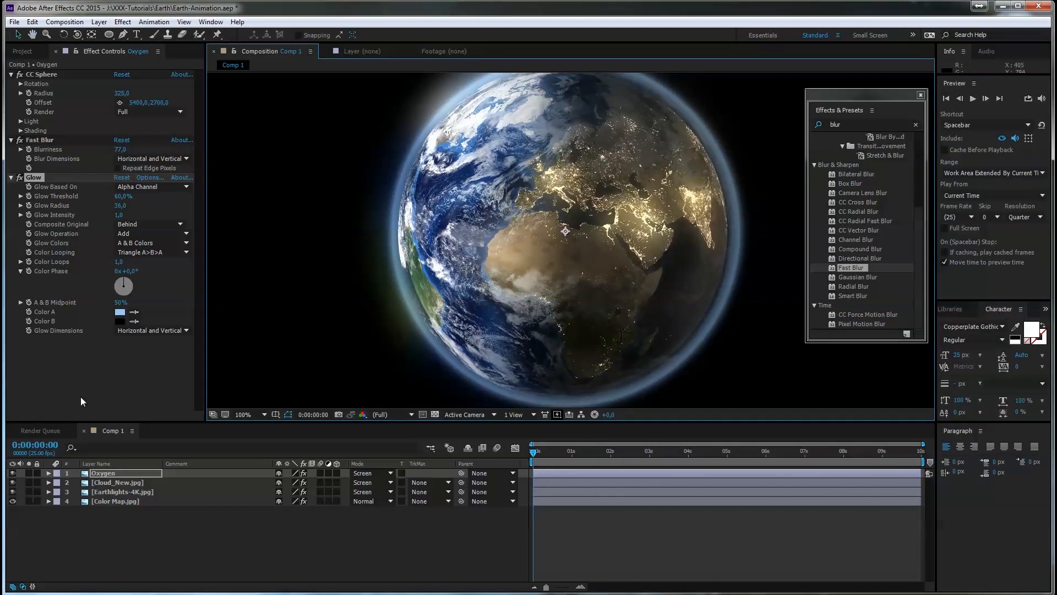
Step: Duplicate the Oxygen layer and set the copy's Glow radius to about 185 and glow intensity to 0,2
click(102, 473)
key(ctrl+d)
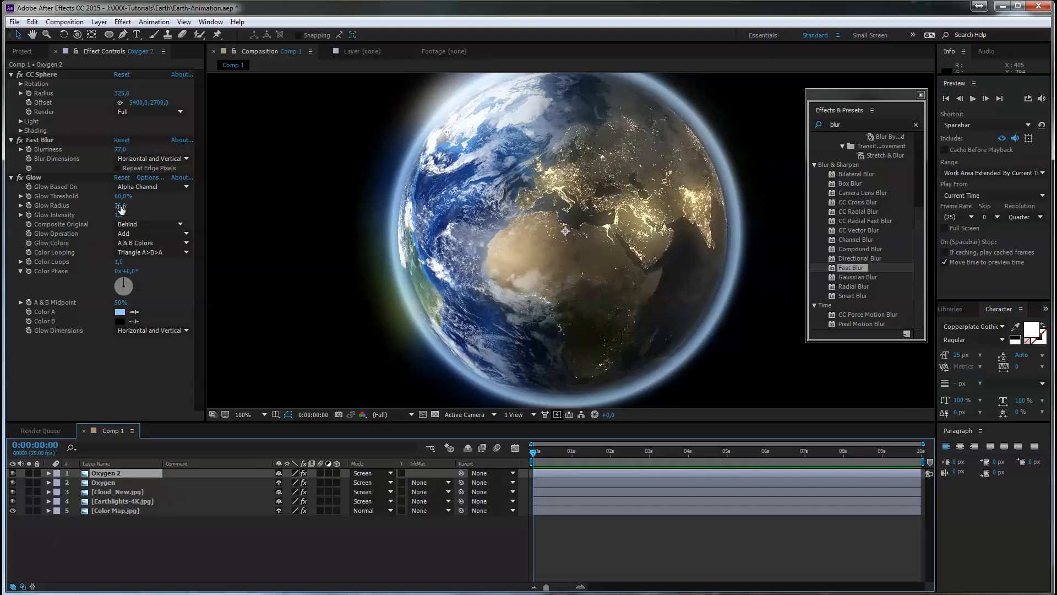
drag(120, 205, 160, 205)
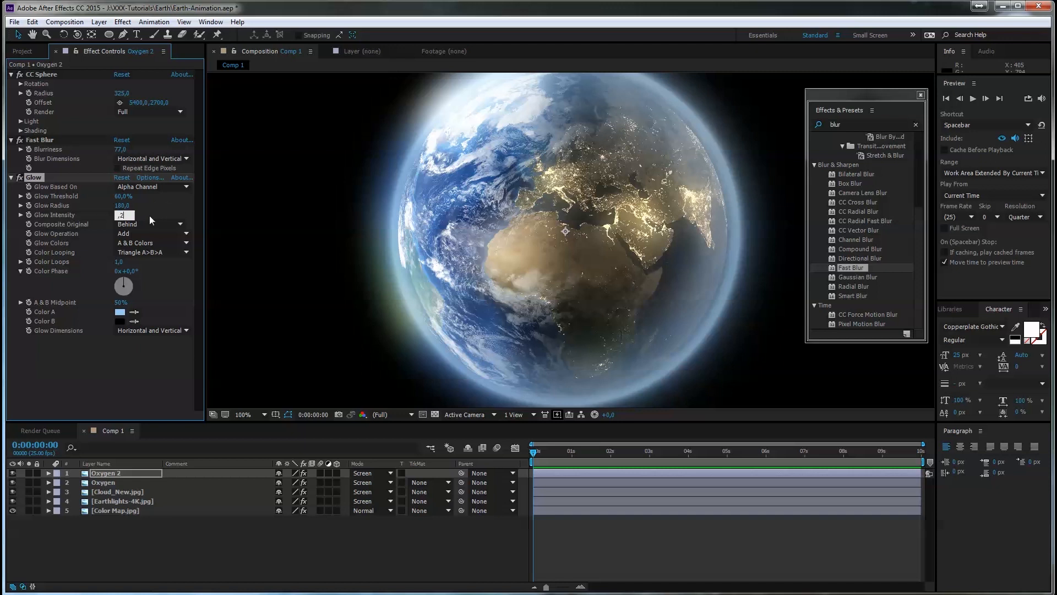
text(,2)
key(Return)
Step: Compare the Earth with the Oxygen 2 layer's Glow switched off and on, and inspect the atmosphere up close and in full frame
click(20, 177)
click(20, 177)
click(20, 177)
click(20, 178)
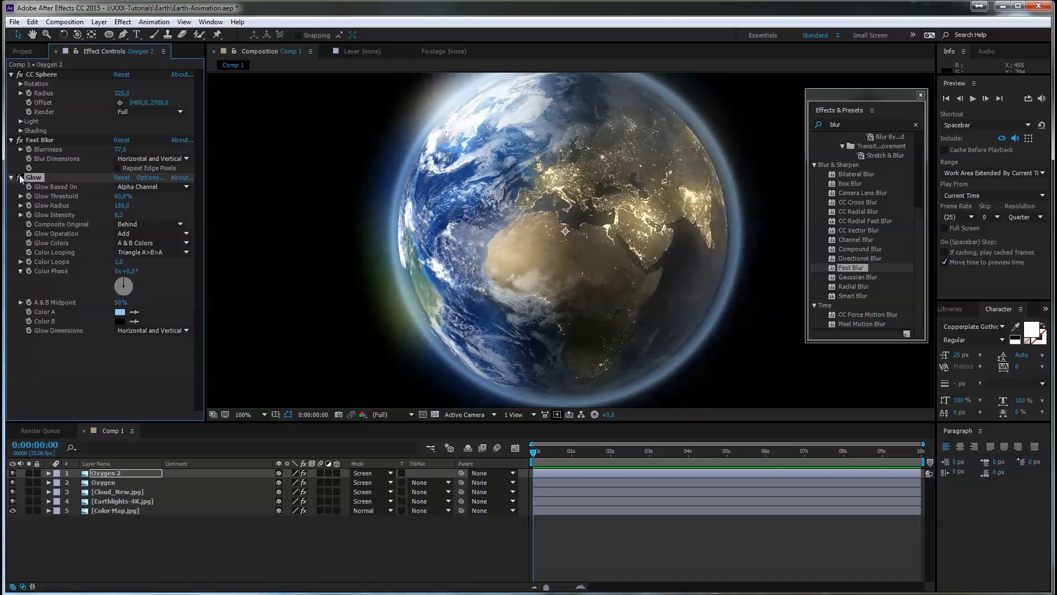
click(20, 177)
click(20, 177)
click(20, 178)
click(20, 177)
drag(298, 237, 300, 231)
scroll(300, 229, down, 1)
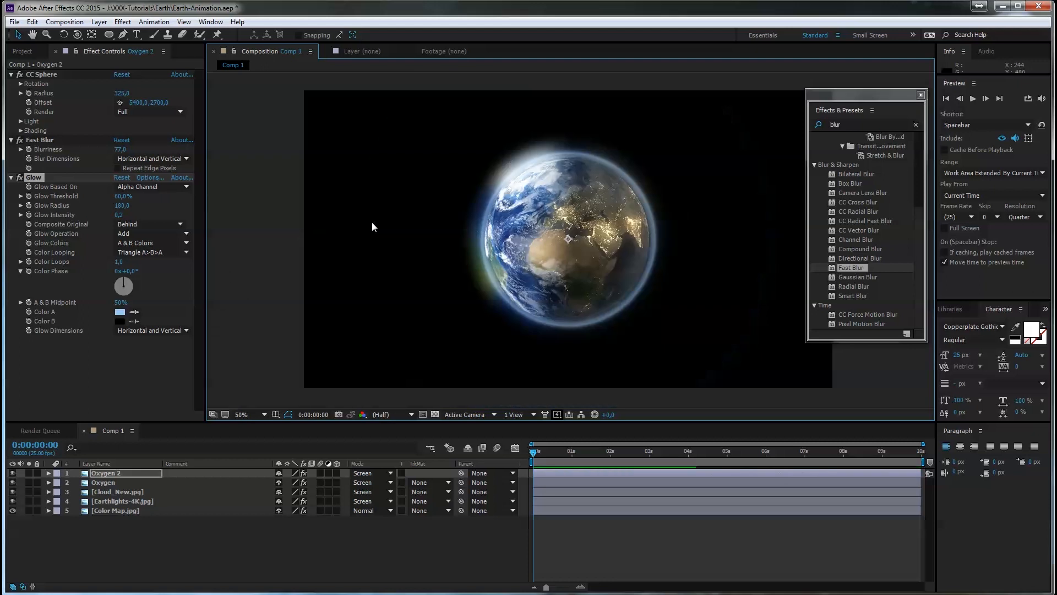
scroll(361, 207, up, 1)
drag(365, 211, 369, 229)
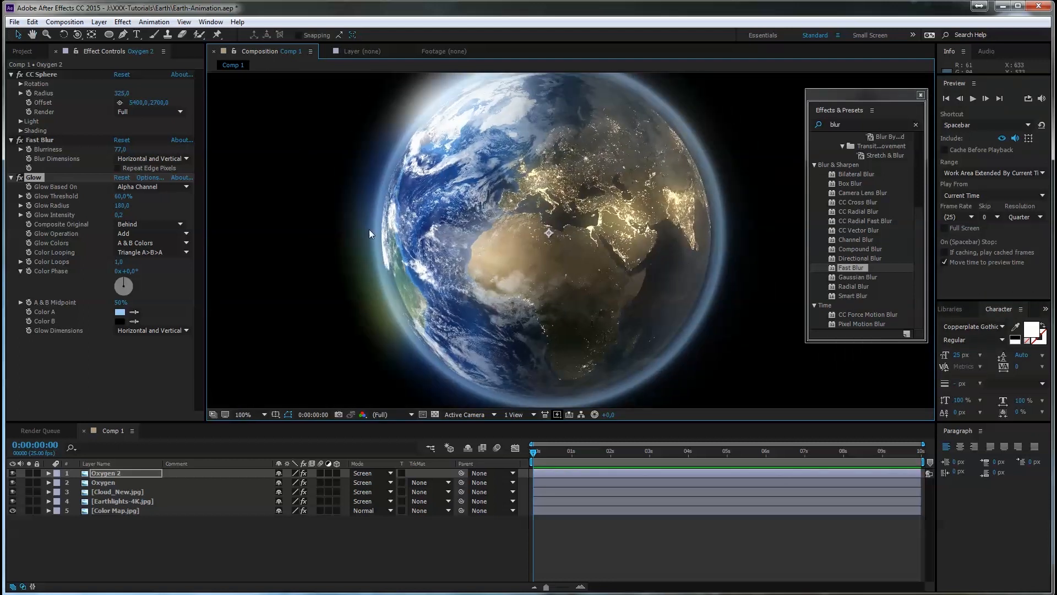
scroll(369, 229, down, 1)
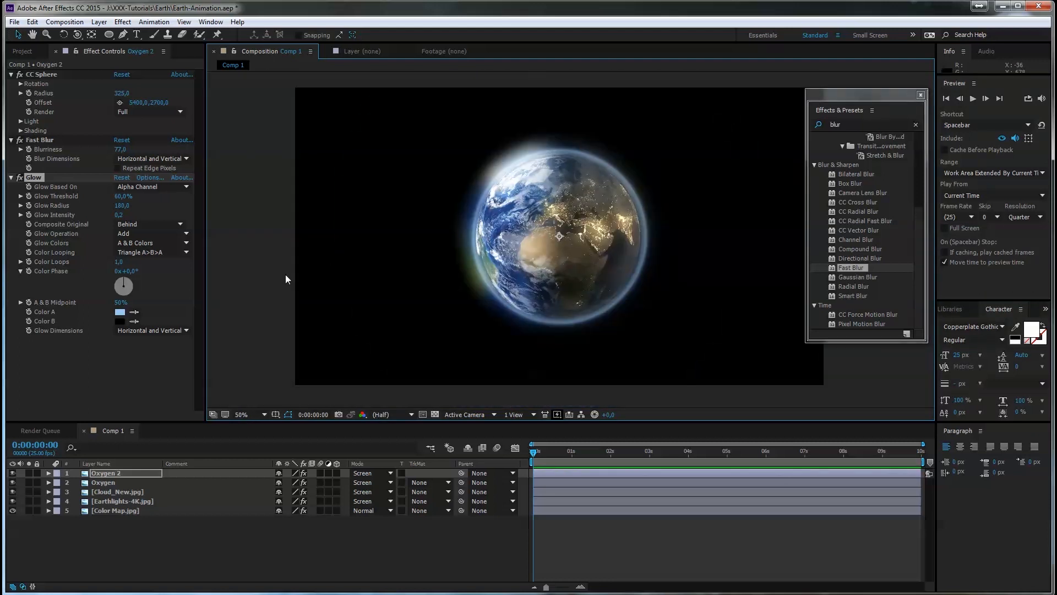
Step: Create a 1920 x 1080 px solid in pale cyan EDF9FC and place it below all other layers
click(141, 527)
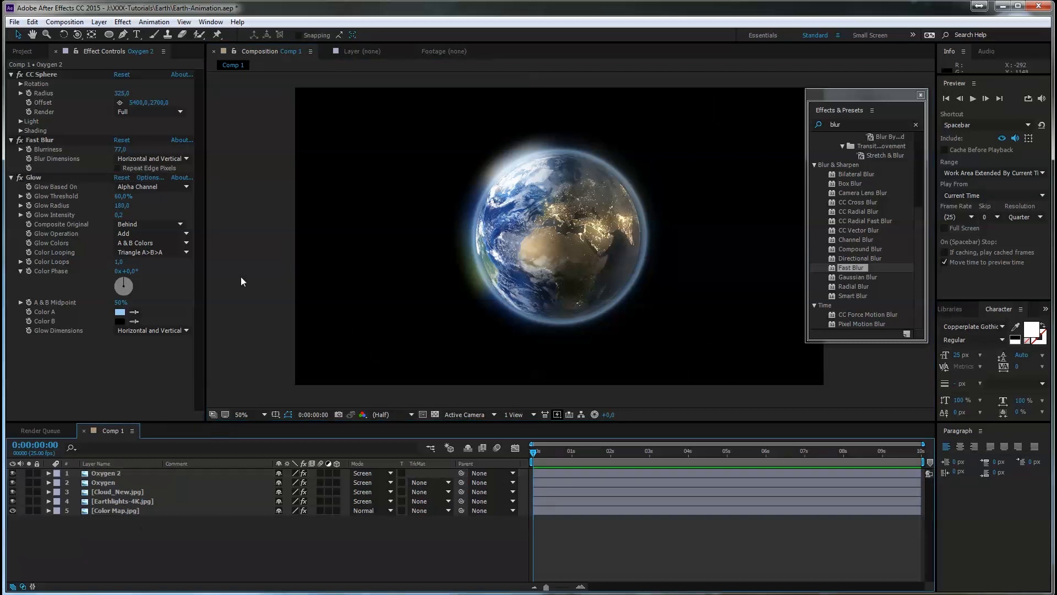
click(99, 22)
click(99, 22)
click(99, 22)
mouse_move(262, 40)
click(323, 45)
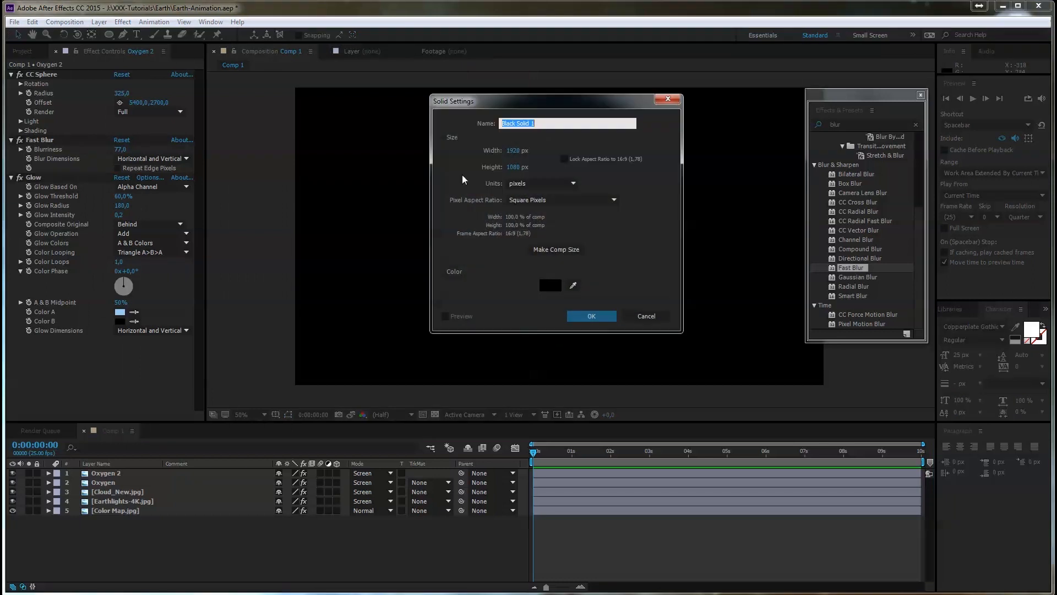
click(544, 282)
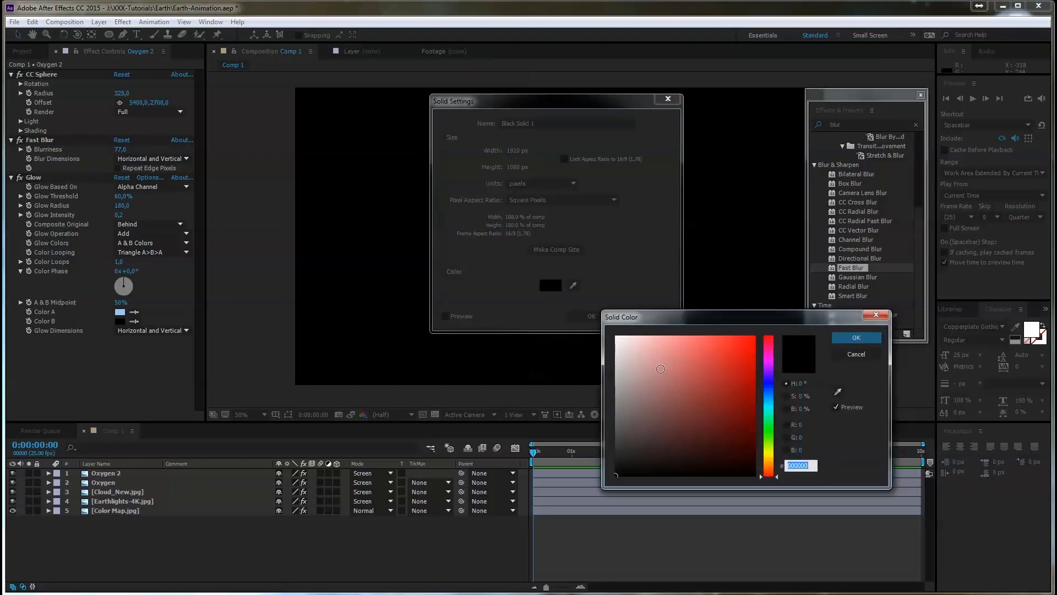
click(616, 337)
drag(771, 409, 770, 400)
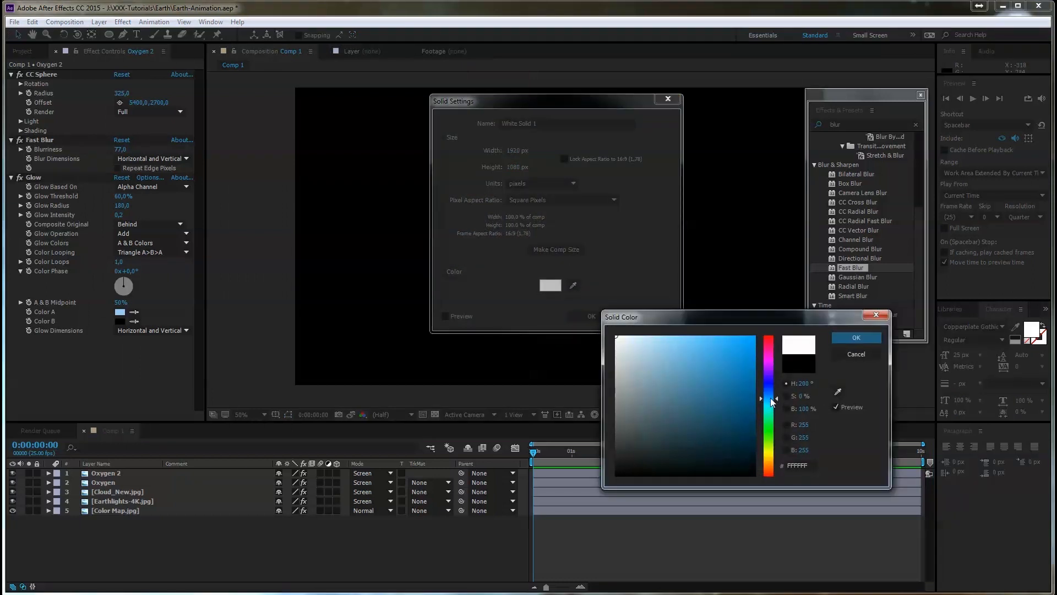
click(624, 337)
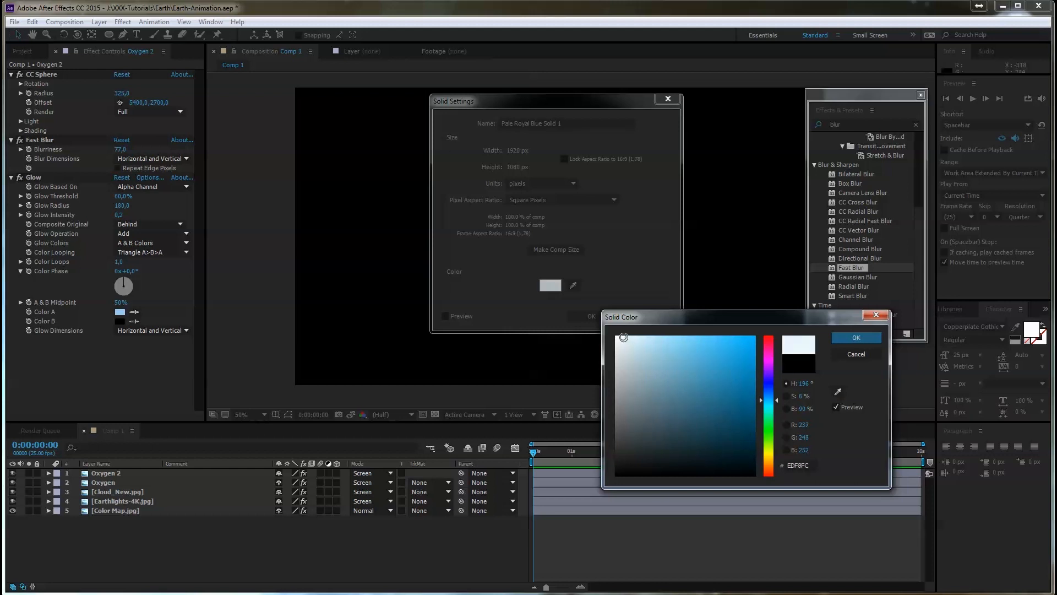
click(777, 402)
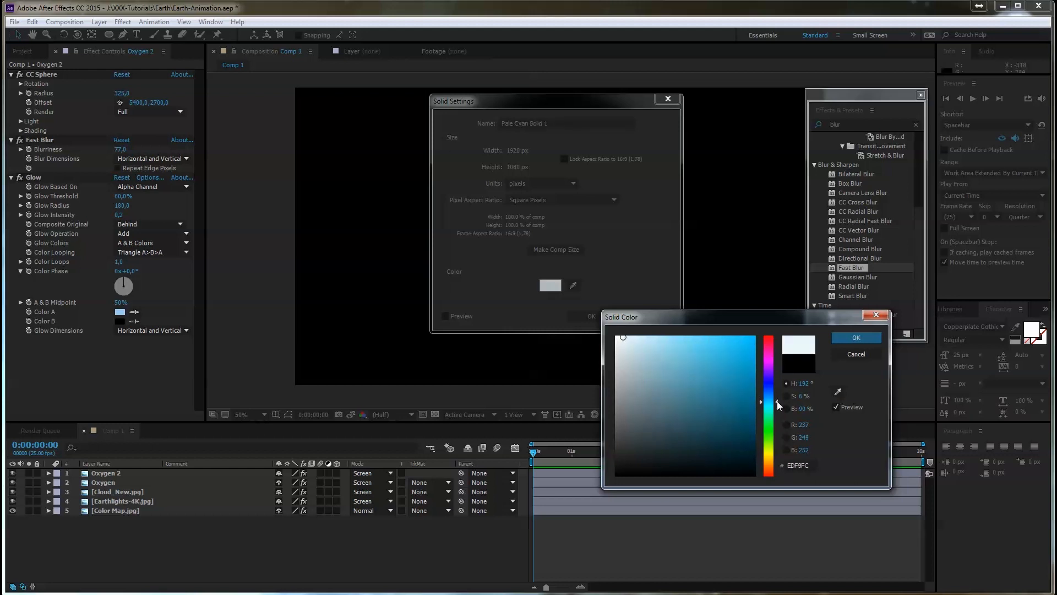
click(840, 339)
click(600, 316)
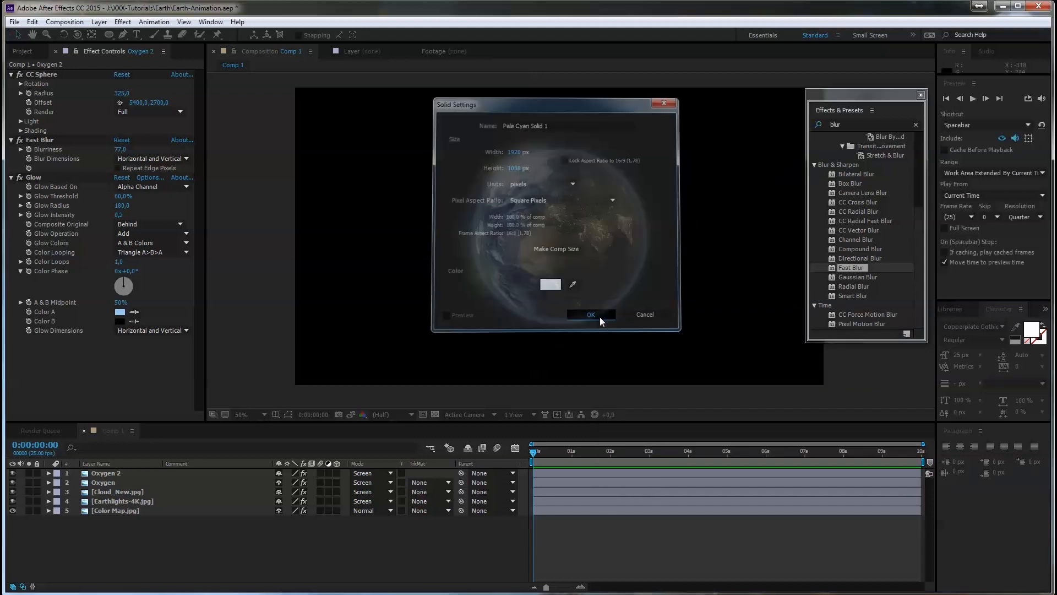
drag(130, 472, 131, 528)
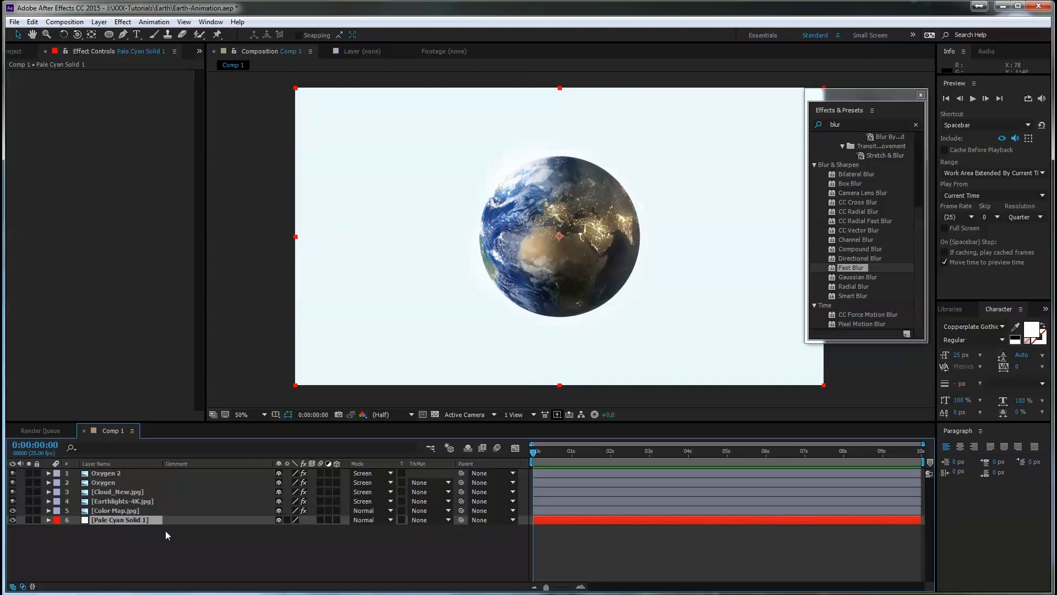
Step: Apply the CC Star Burst effect to the pale cyan solid and set its scatter to 312
click(852, 124)
text(s)
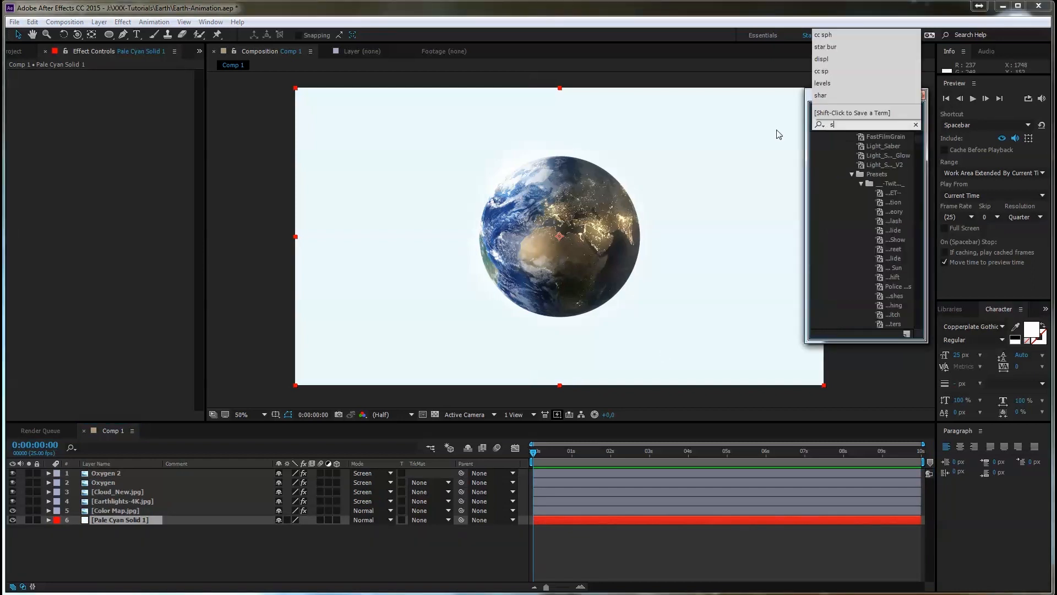
text(tar bu)
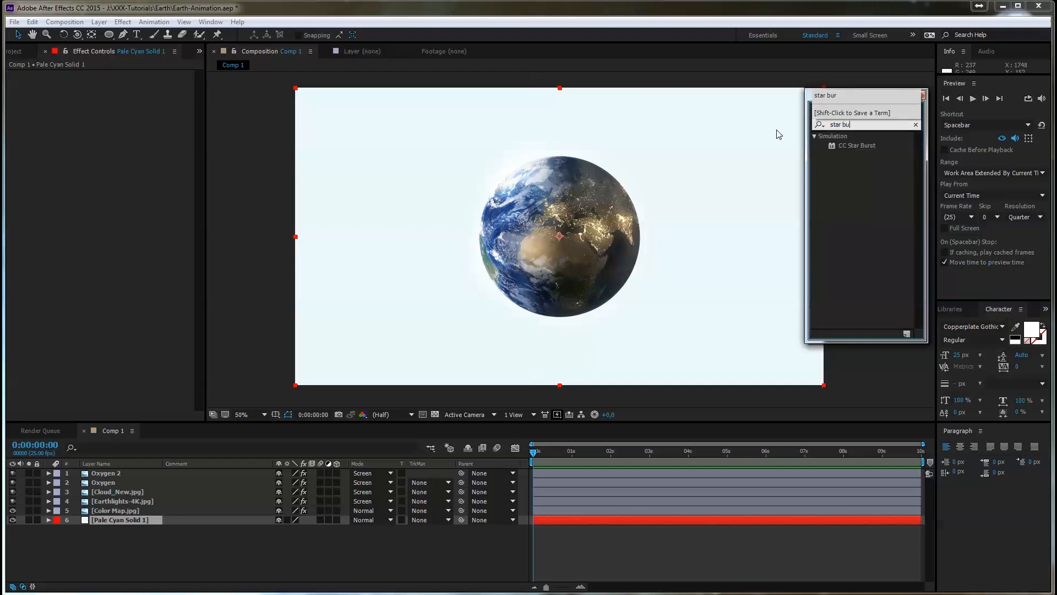
double_click(856, 145)
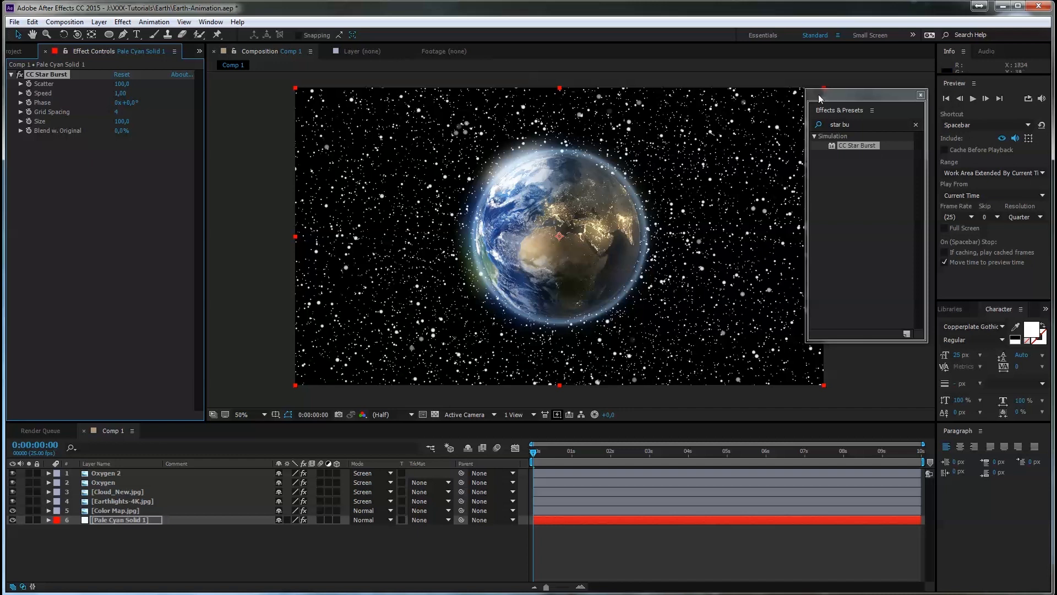
drag(818, 99, 855, 101)
drag(120, 86, 177, 83)
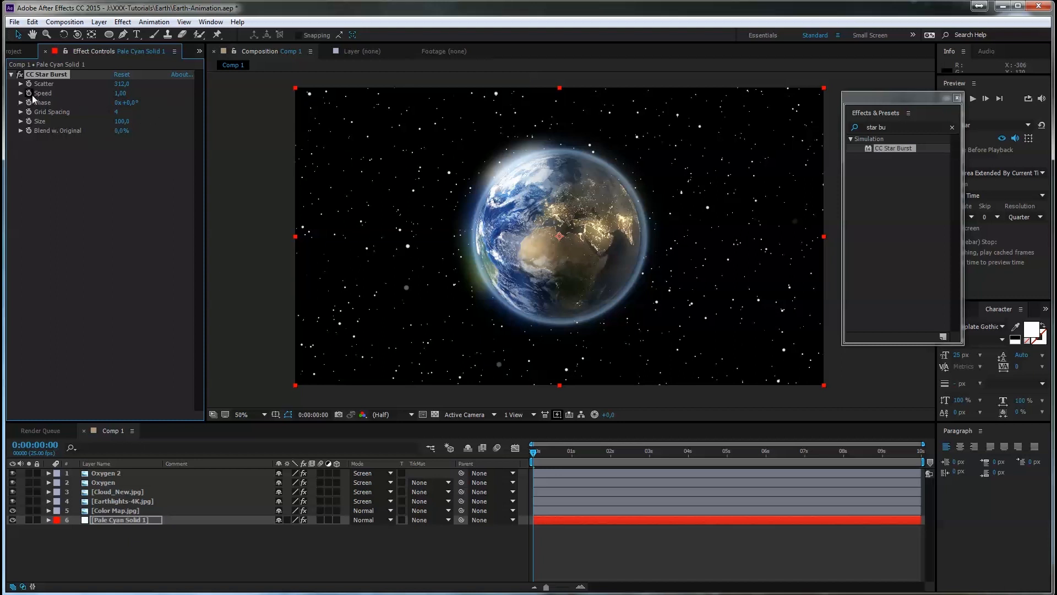
Step: Set the CC Star Burst speed to 0,01 and check the star motion at several early frames
mouse_move(534, 451)
mouse_down()
mouse_move(576, 447)
mouse_move(535, 447)
mouse_up()
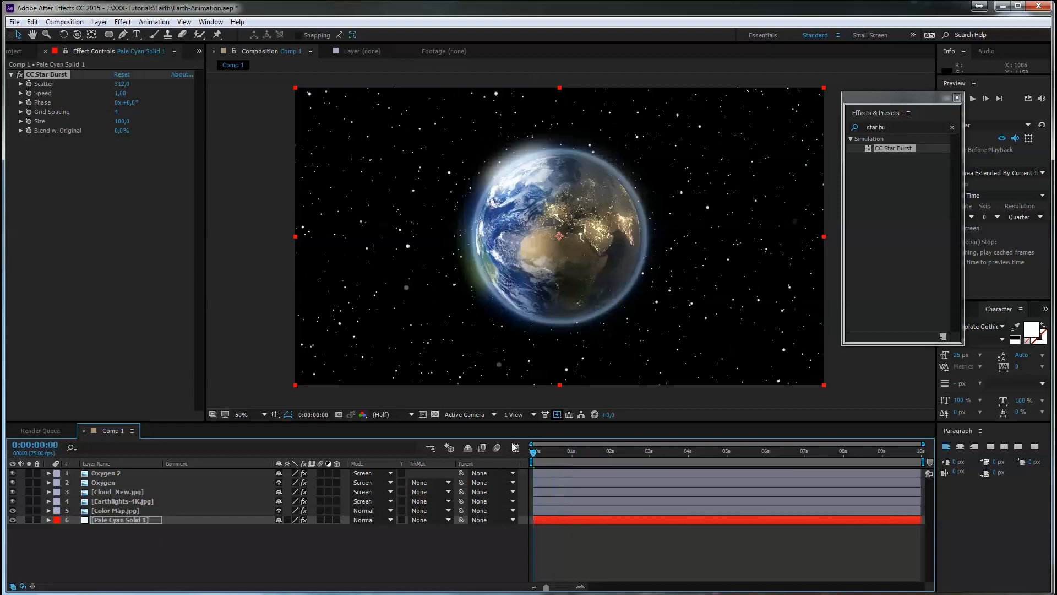
click(122, 93)
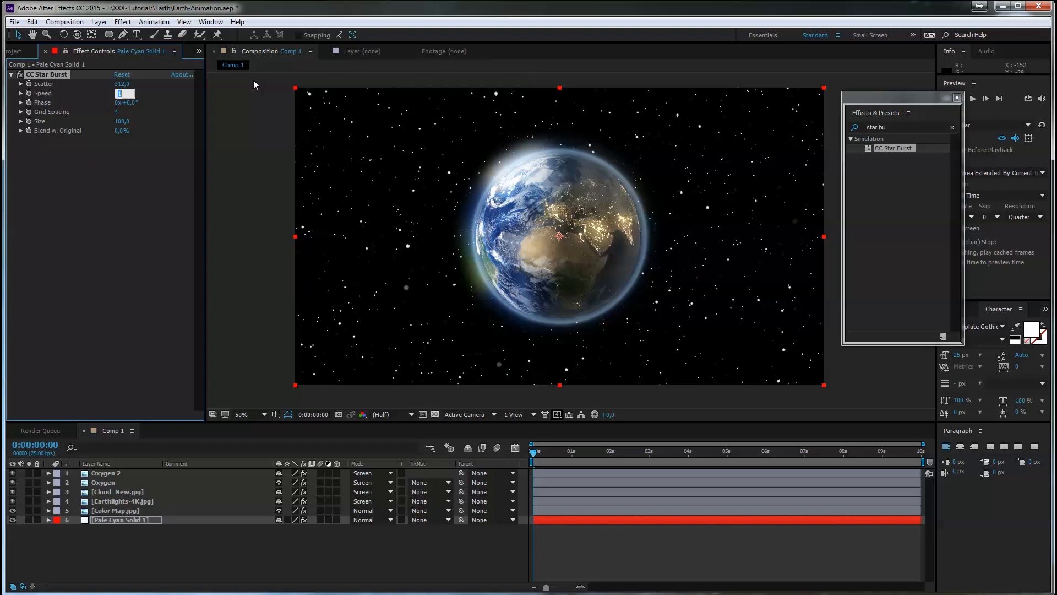
text(0,01)
key(Return)
click(575, 451)
click(540, 452)
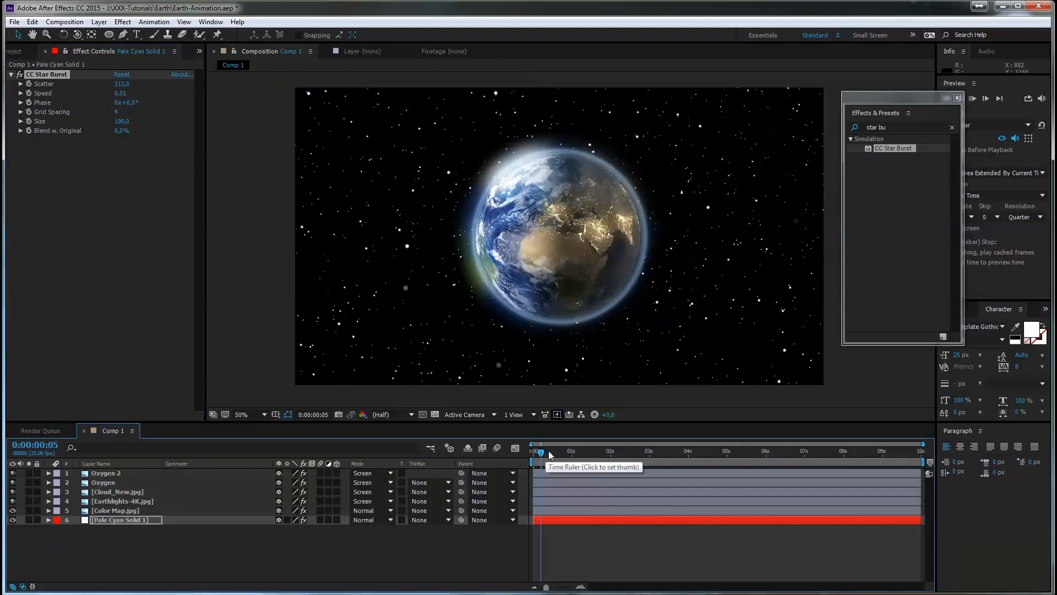
click(545, 452)
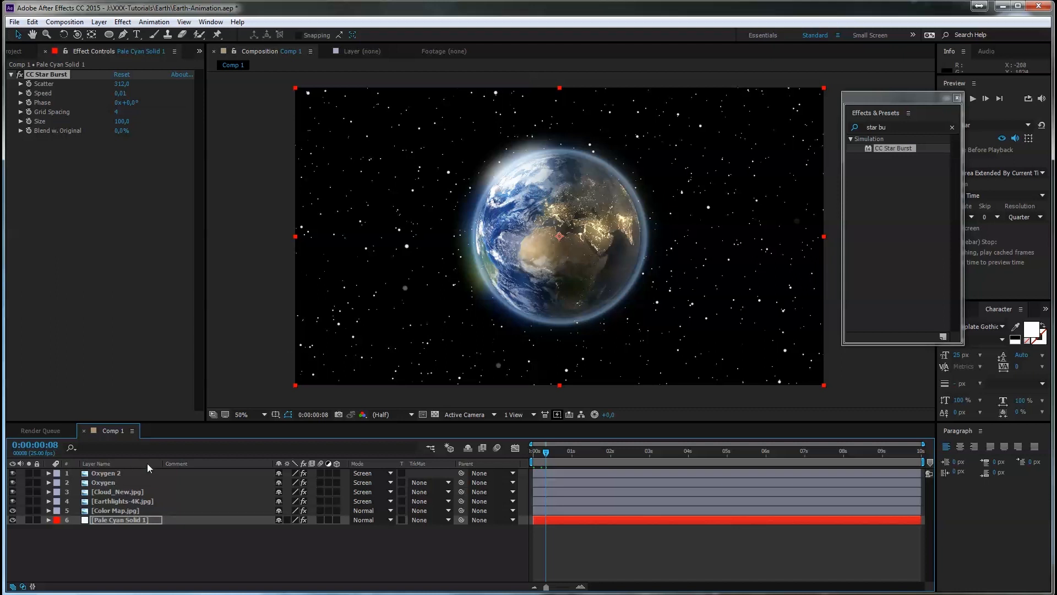
Step: Change the star background solid's color to a stronger light blue, B6E3EE
click(109, 520)
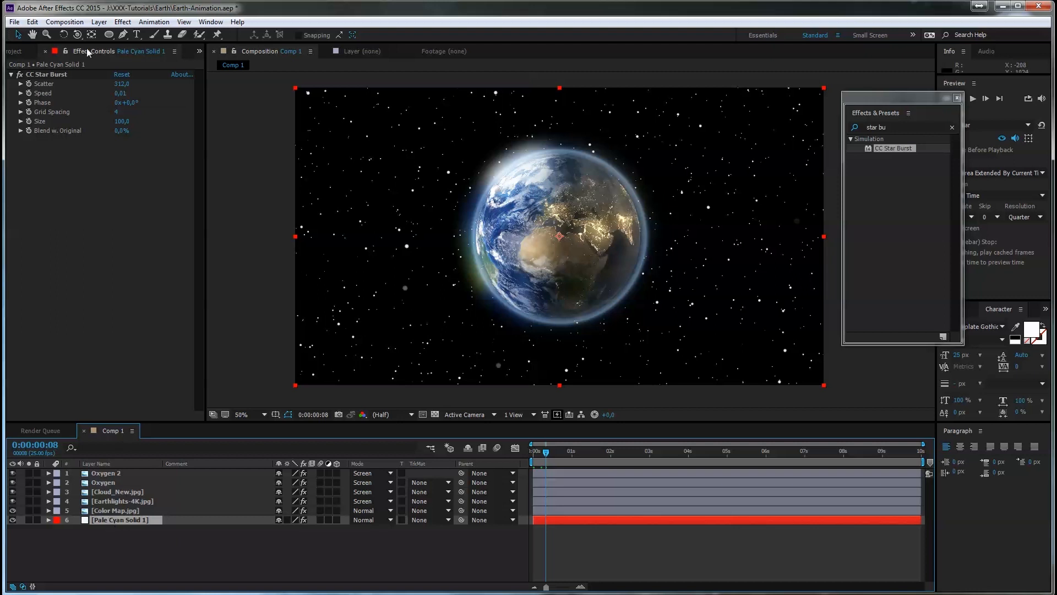
click(100, 23)
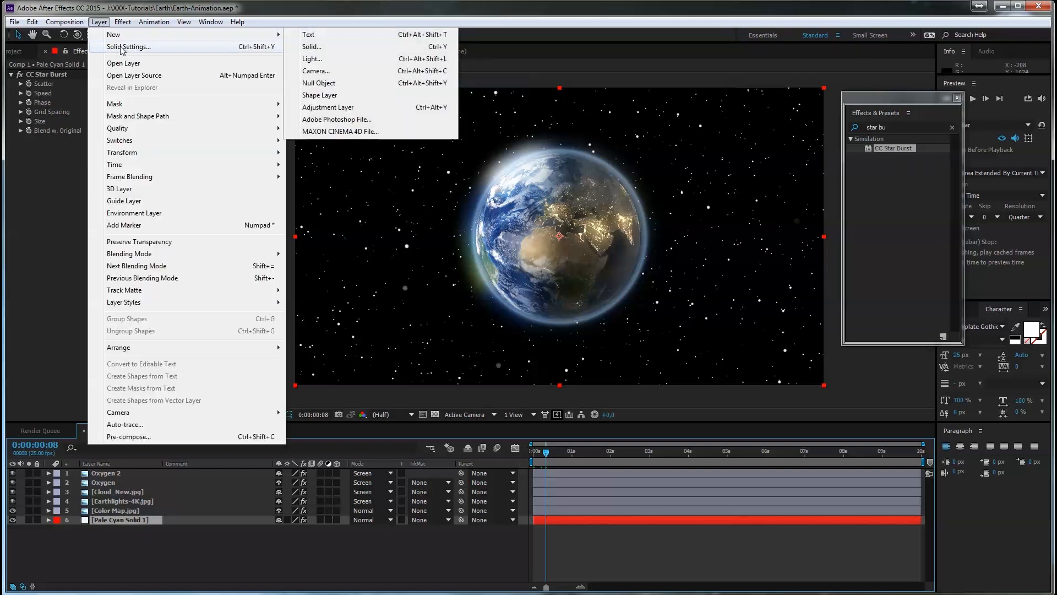
click(122, 47)
click(424, 329)
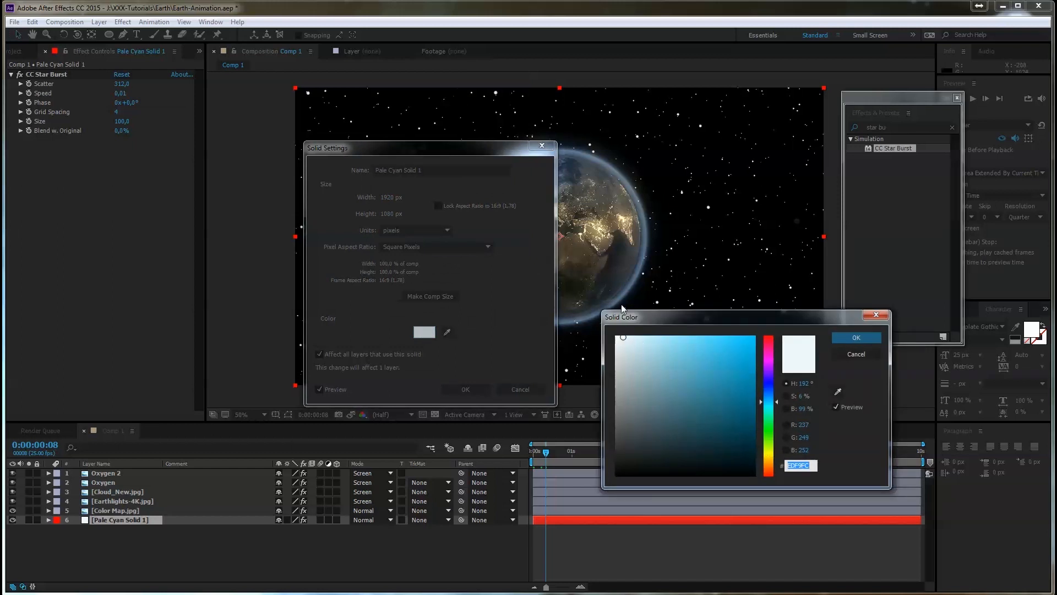
drag(630, 342, 648, 345)
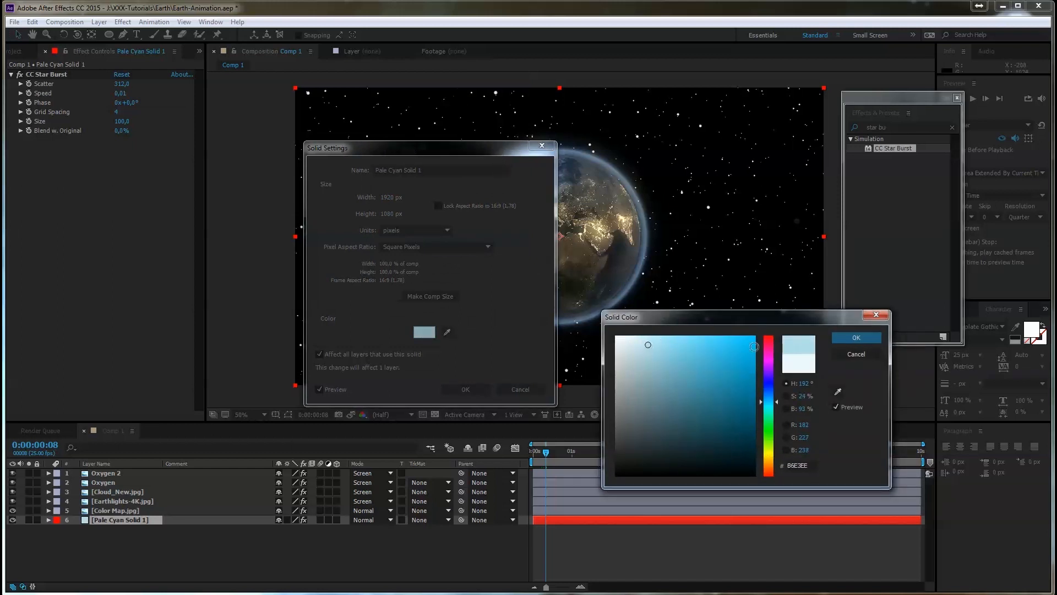
click(841, 340)
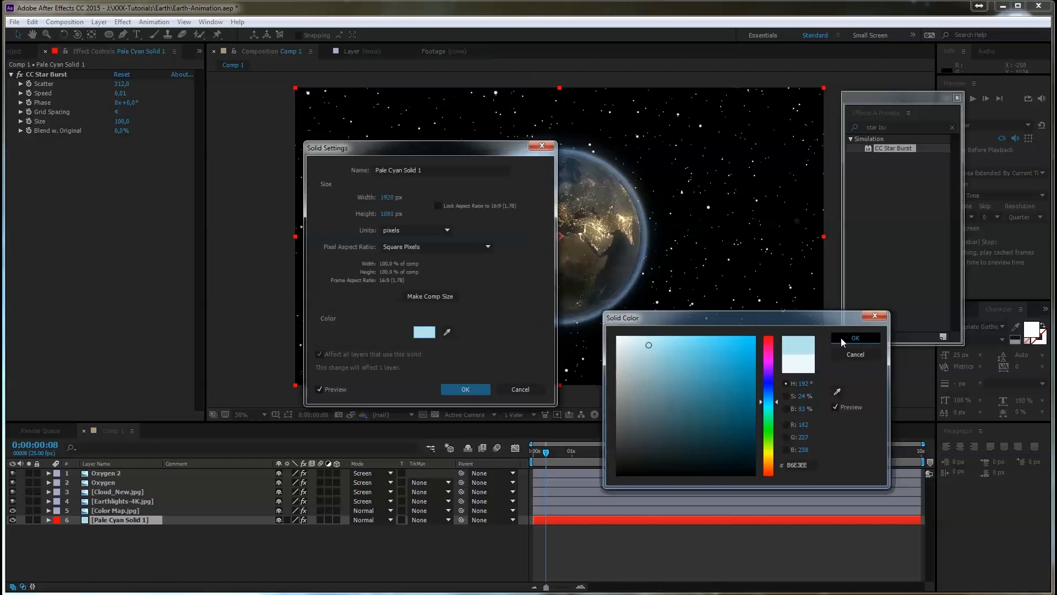
click(480, 390)
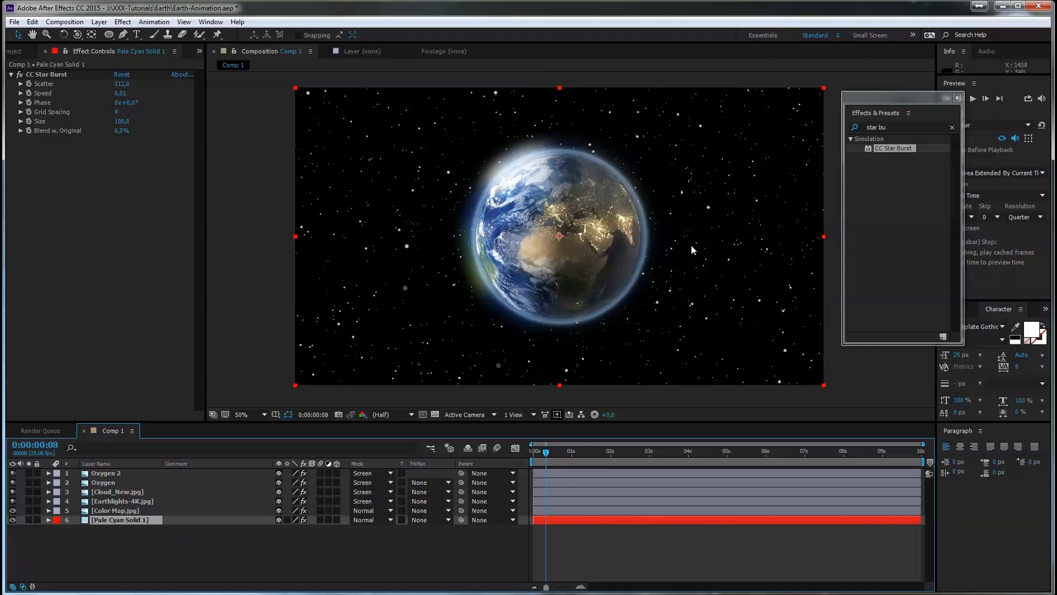
Step: Create a black 000000 solid named Dust and place it above all other layers
click(100, 22)
mouse_move(166, 33)
click(315, 50)
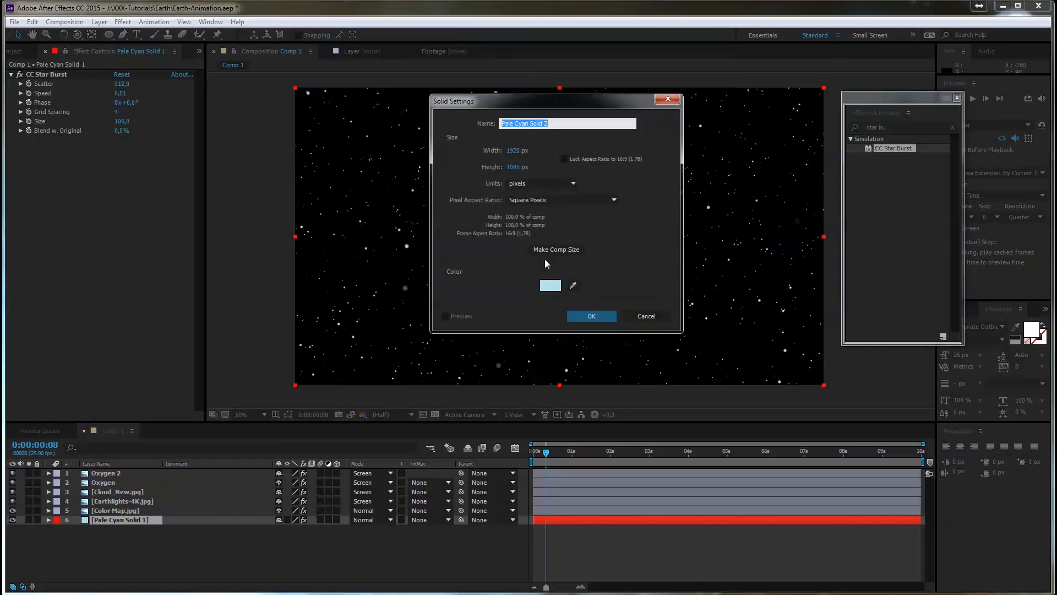
text(Dust)
click(551, 285)
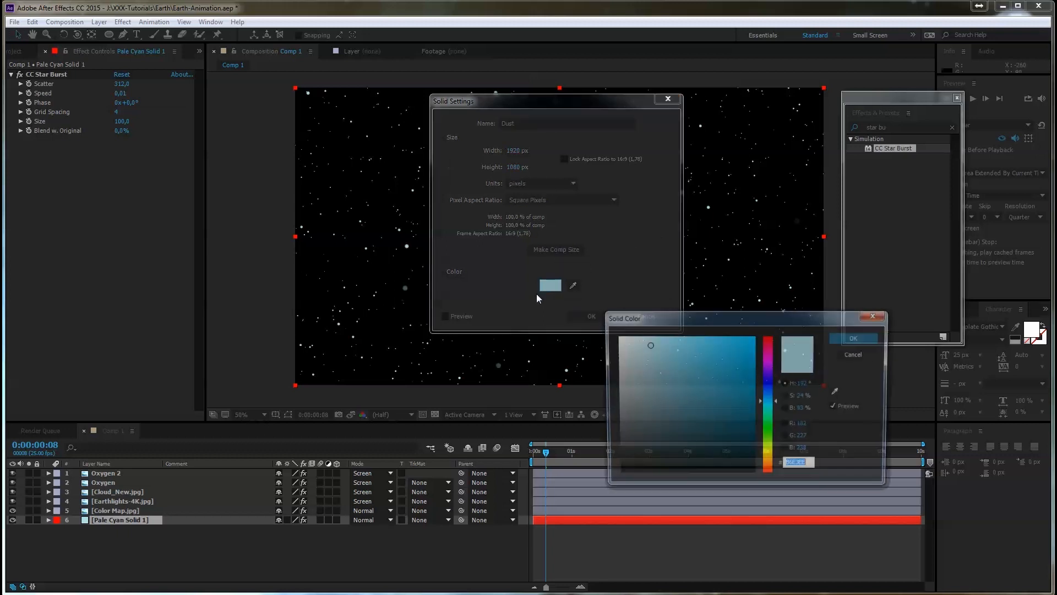
text(000000)
key(Return)
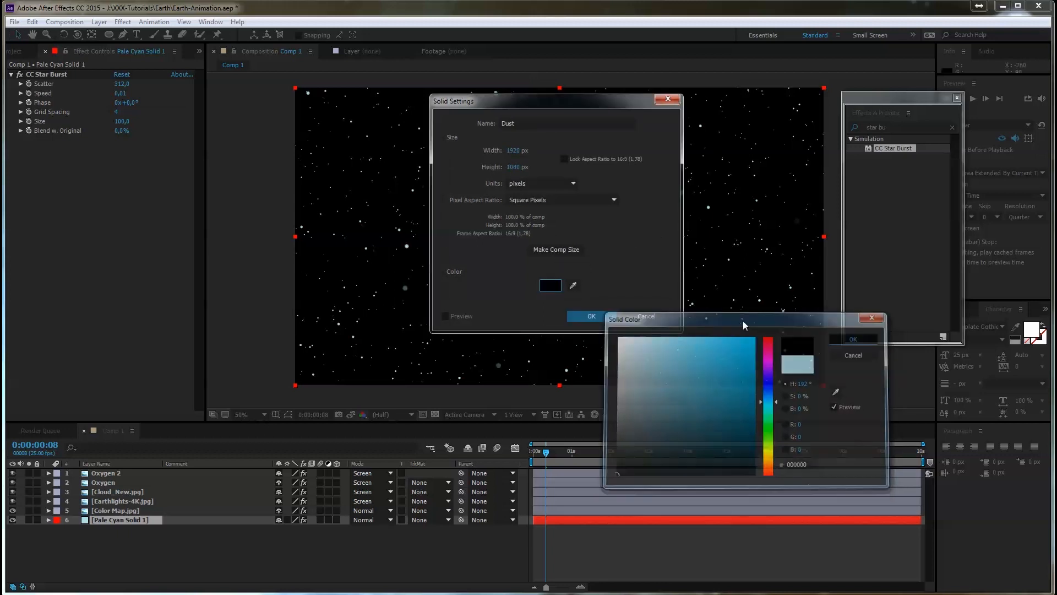
click(595, 314)
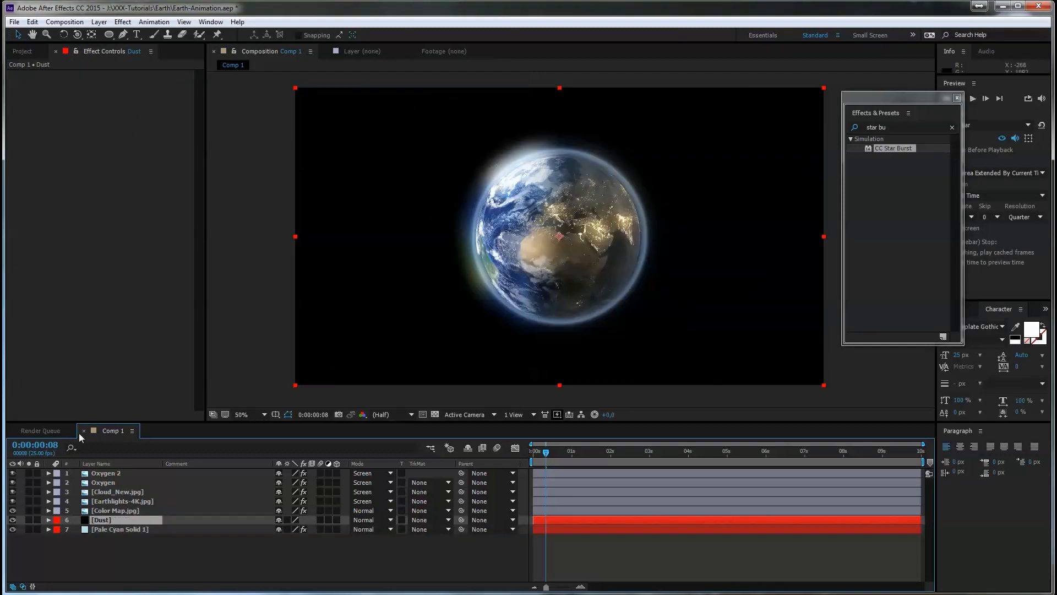
drag(101, 520, 105, 471)
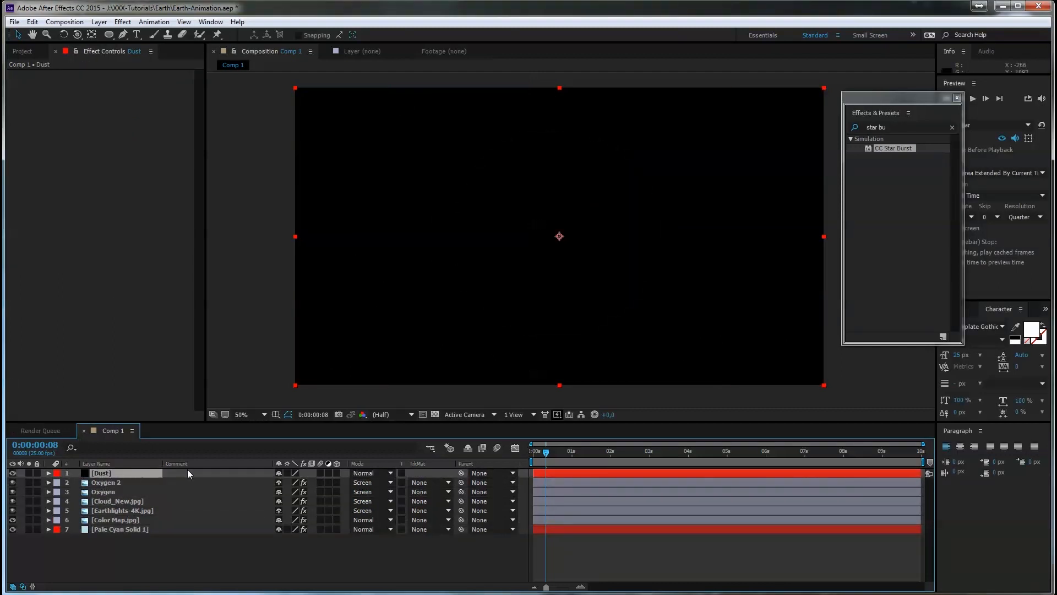
Step: Pre-compose the Dust layer into a new composition named Dust1 and open that composition
click(77, 25)
mouse_move(99, 22)
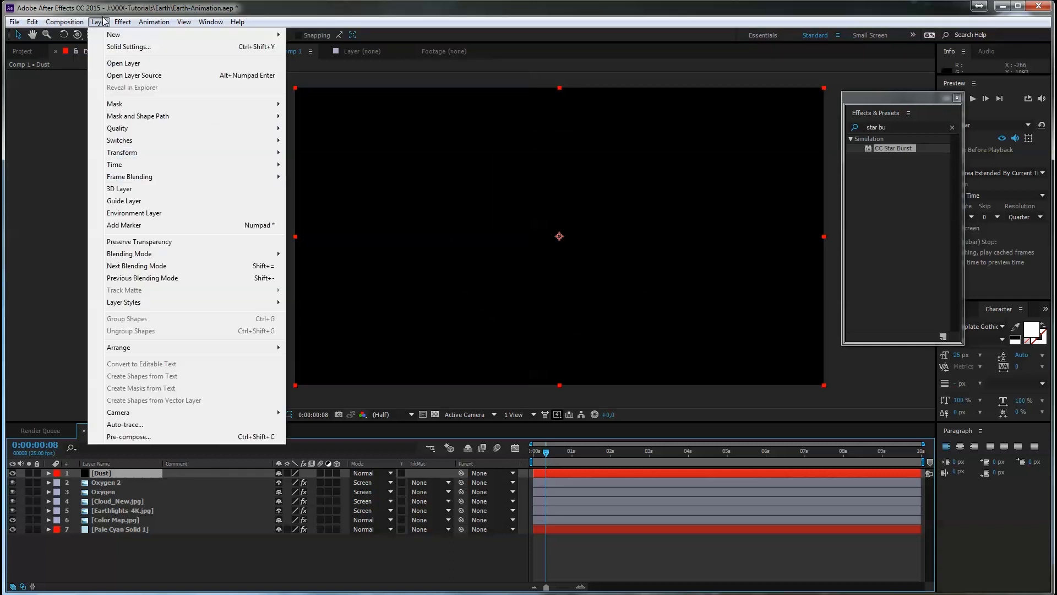
click(127, 436)
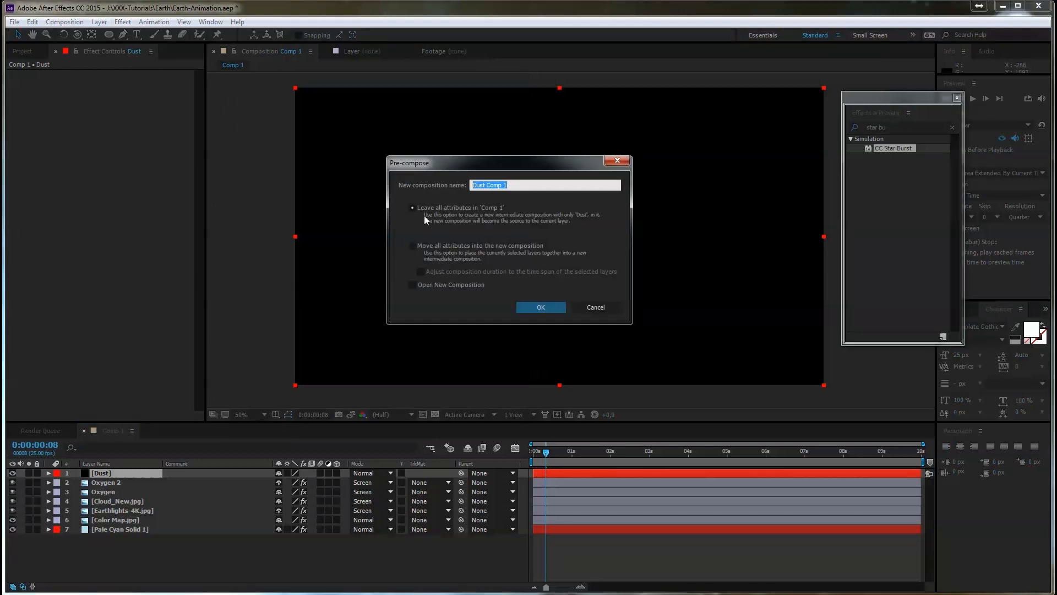
text(Dust1)
click(540, 307)
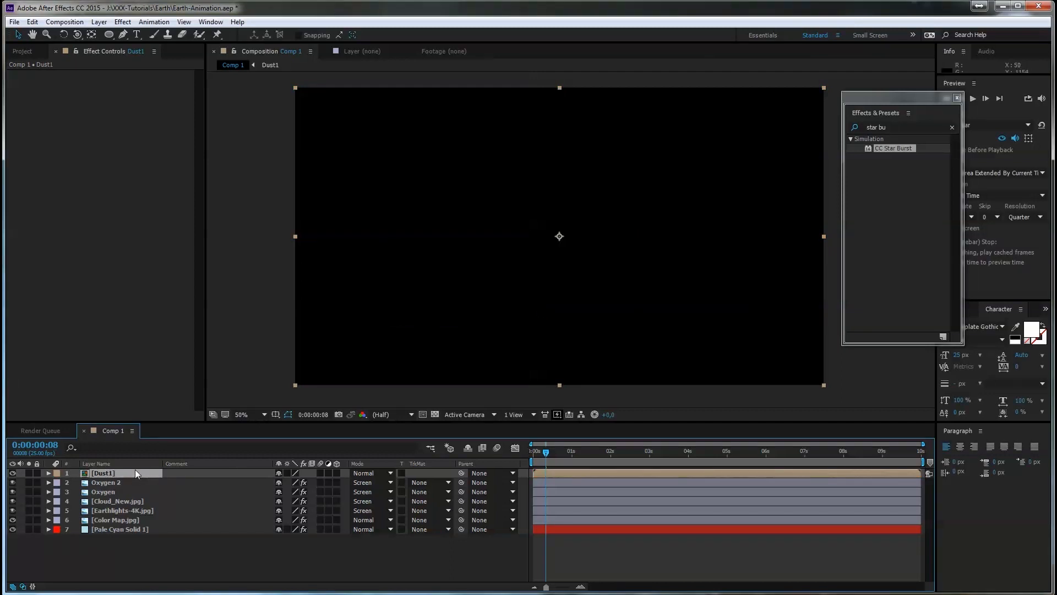
double_click(133, 471)
Step: Find the ilumy-Fire preset and apply it in the Dust1 composition
drag(883, 147, 827, 133)
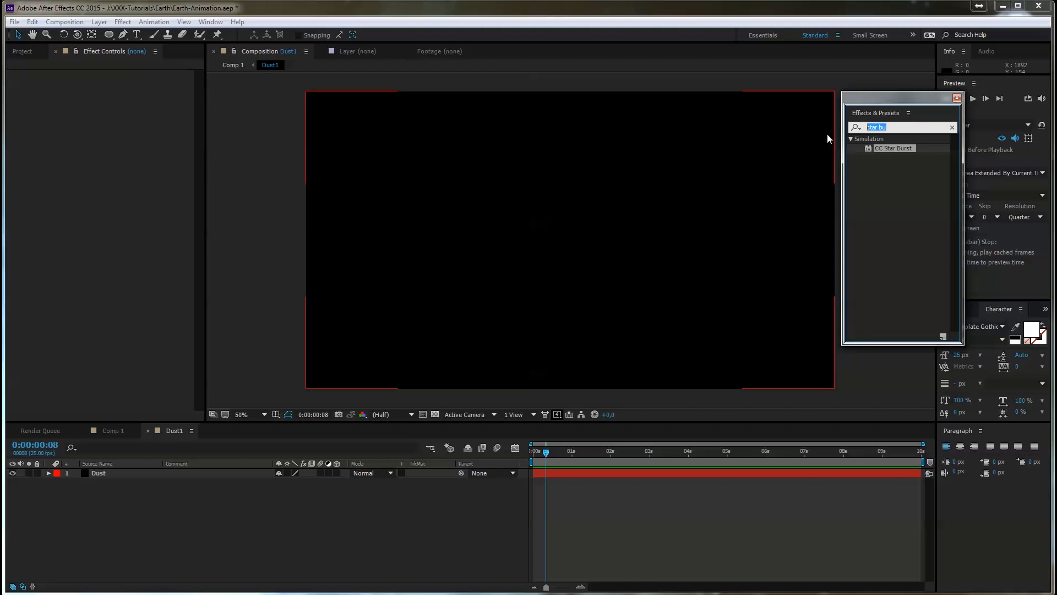
text(ilu)
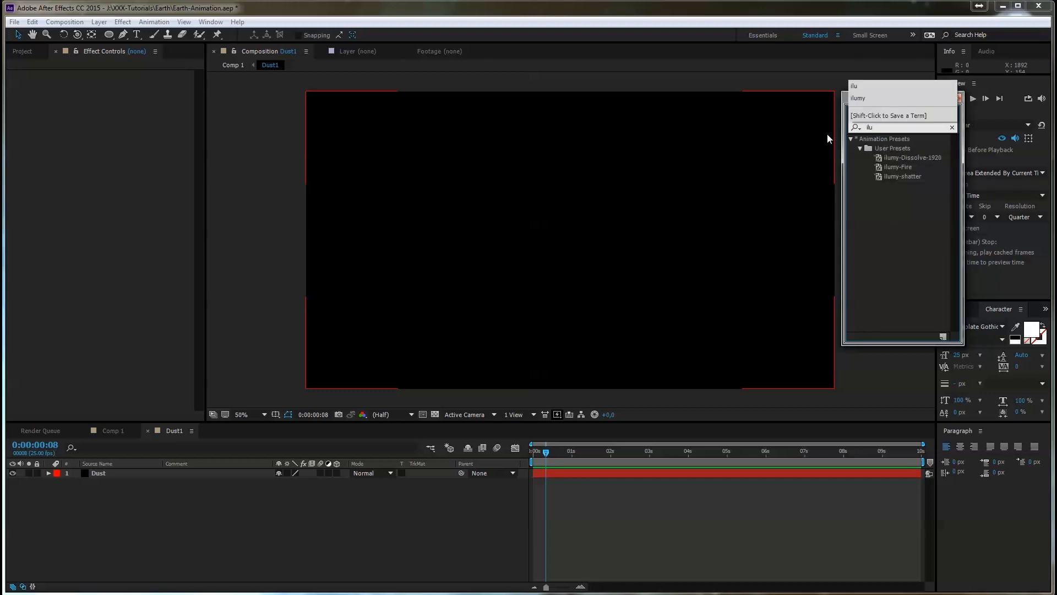
click(895, 167)
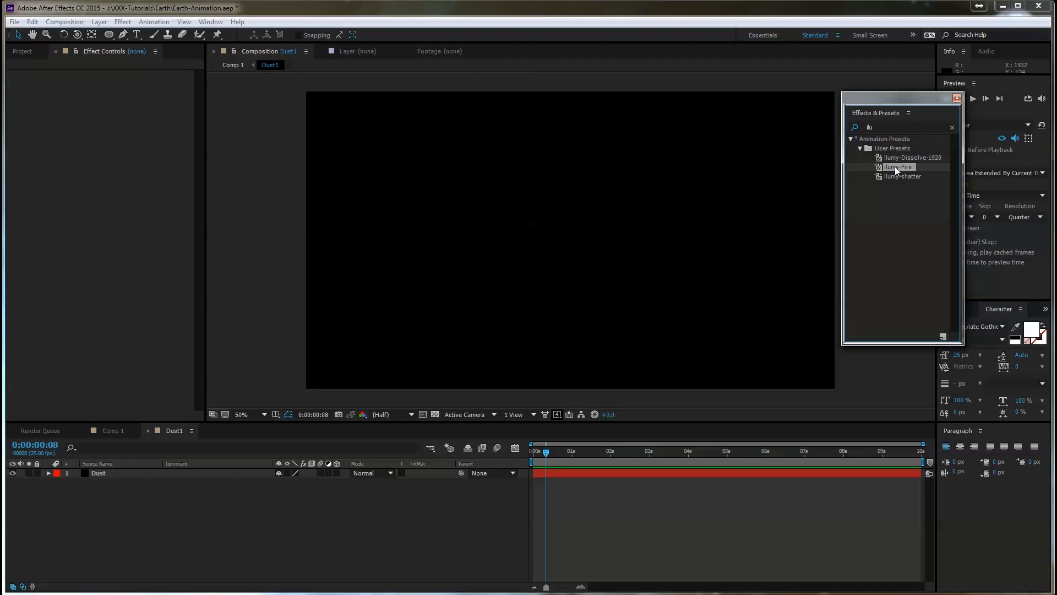
double_click(895, 166)
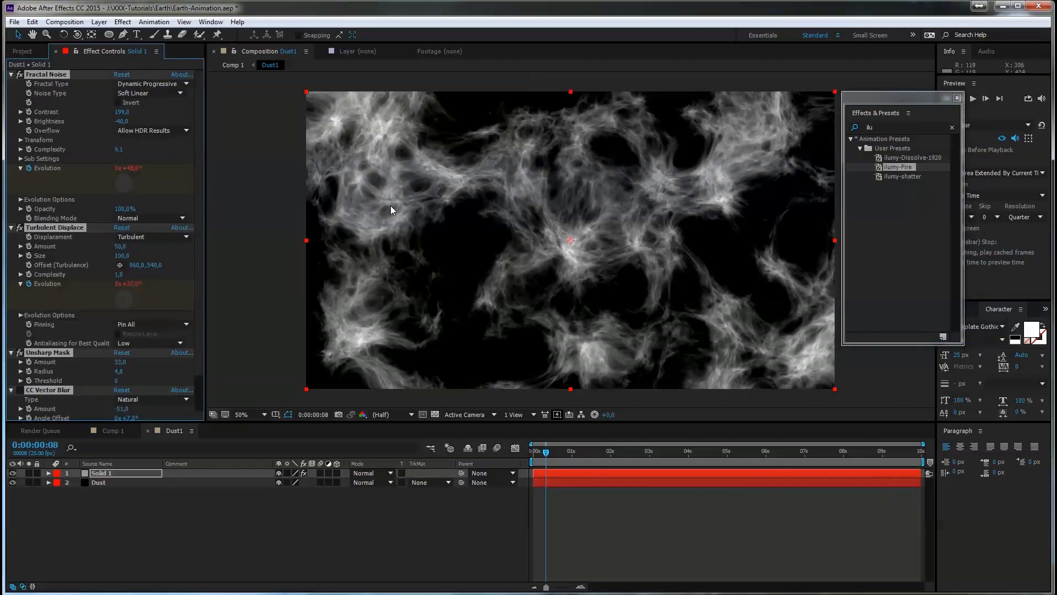
drag(879, 98, 929, 116)
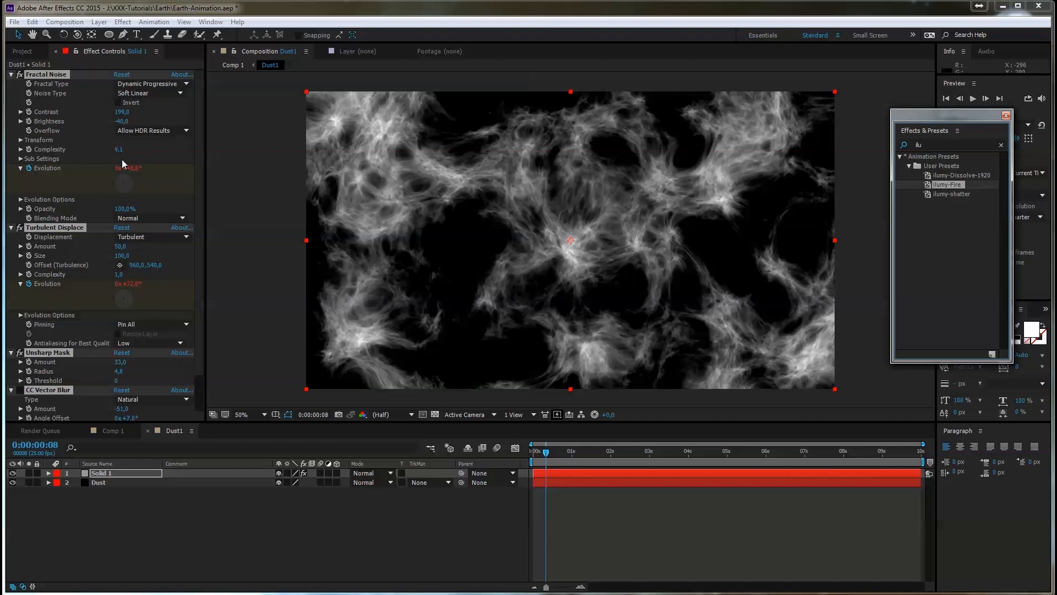
Step: Collapse the preset's four effects on Solid 1 and enable CC Vector Blur
ctrl+click(12, 74)
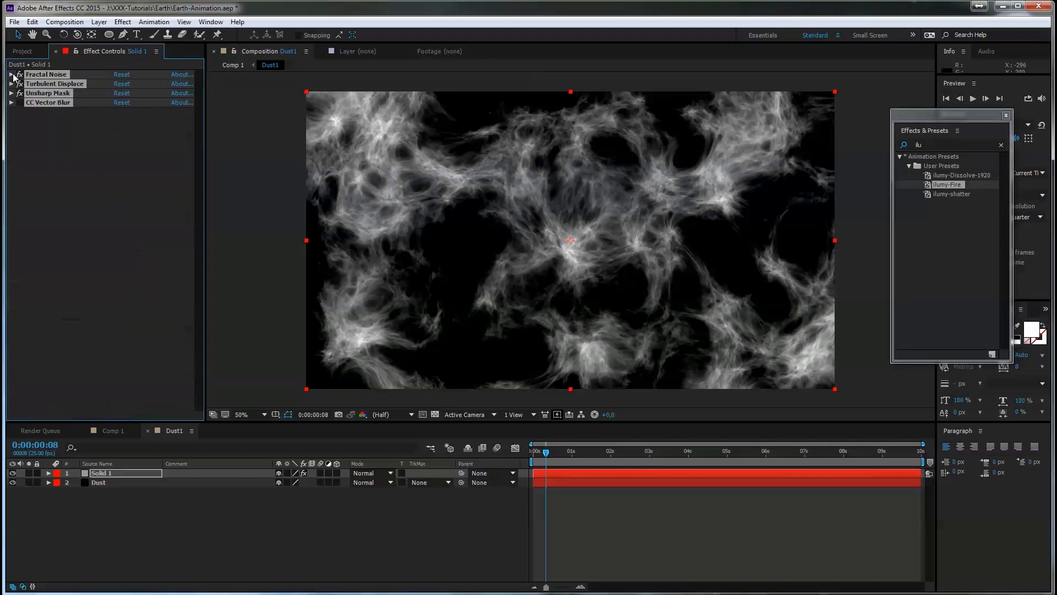
click(51, 74)
click(55, 84)
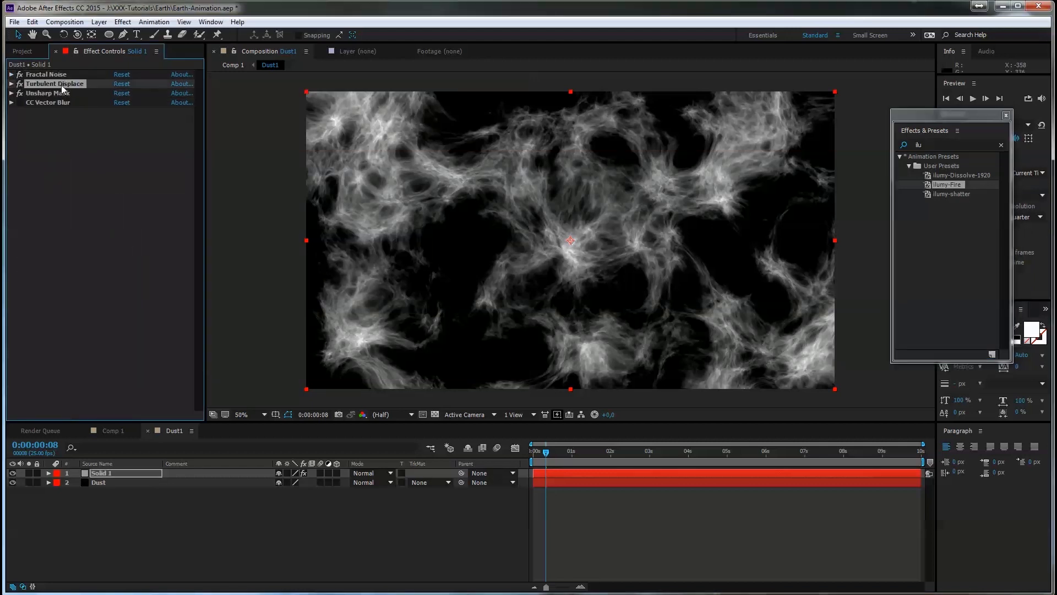
click(55, 94)
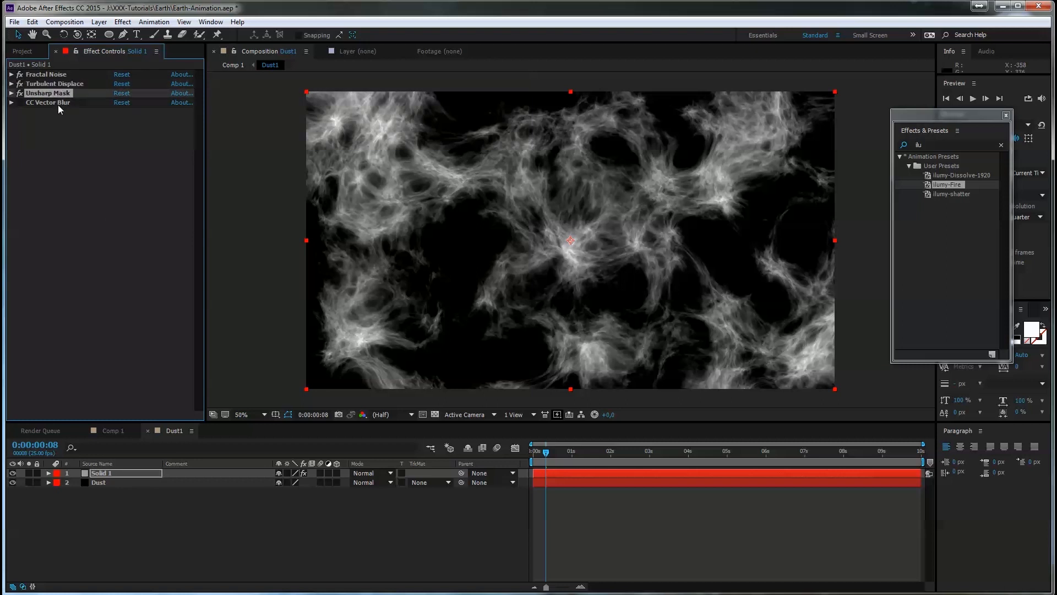
click(26, 104)
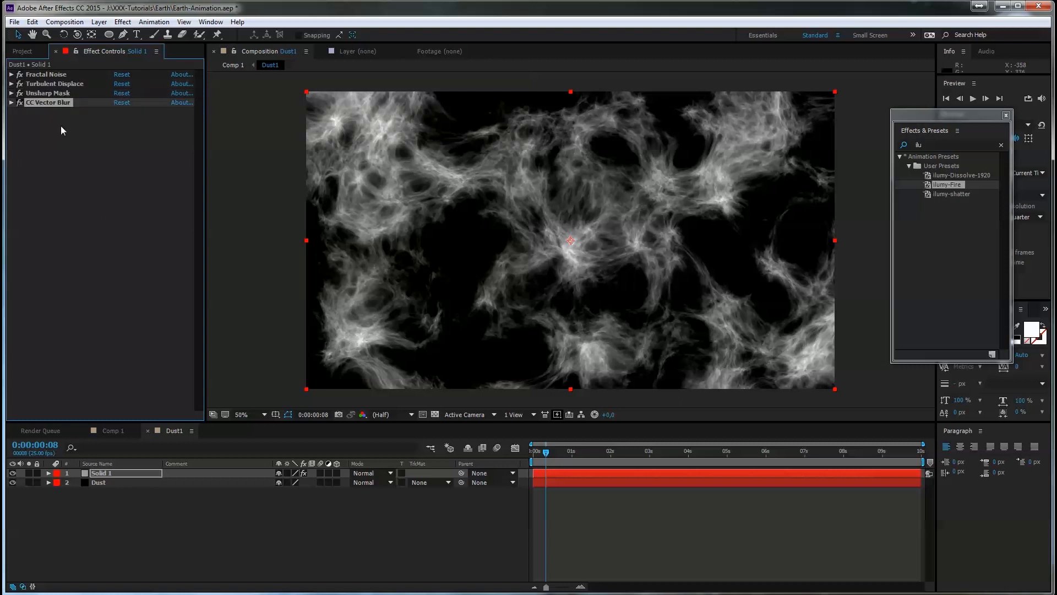
Step: Remove the Evolution expressions from Fractal Noise and Turbulent Displace, and go to the first frame
click(11, 74)
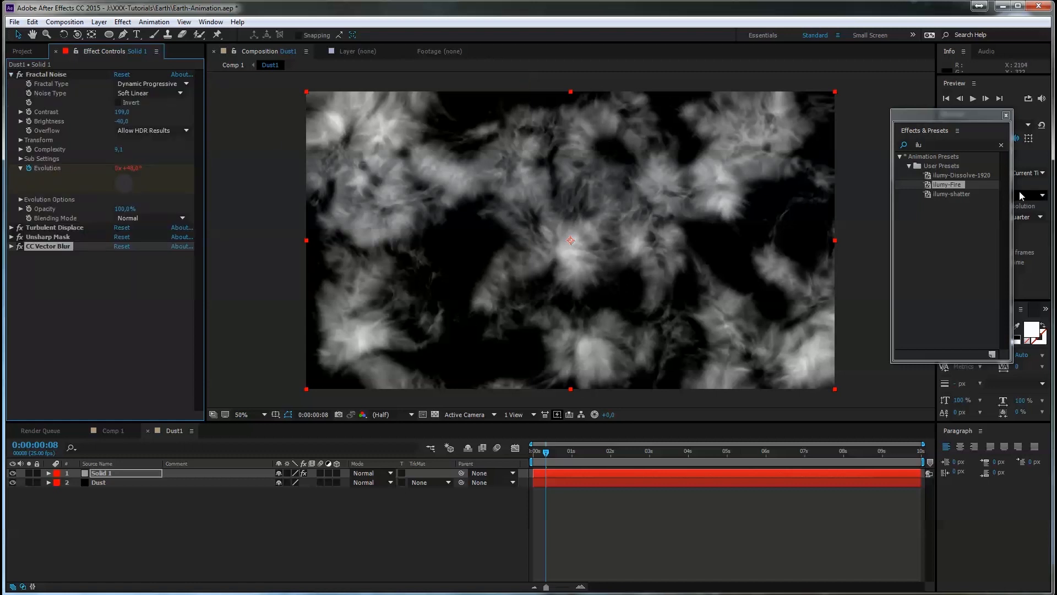
click(29, 168)
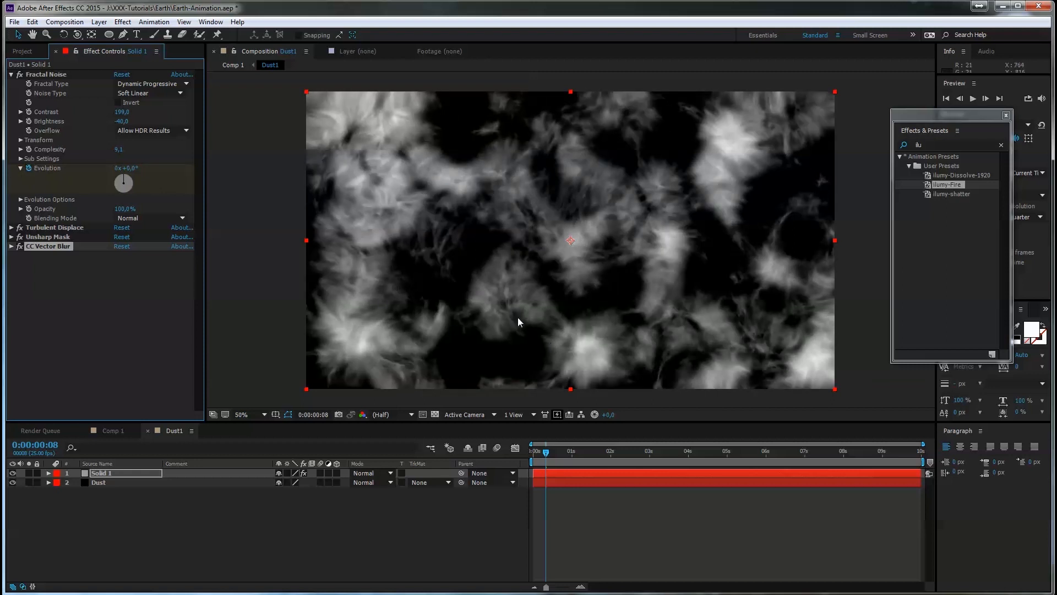
drag(548, 458, 510, 457)
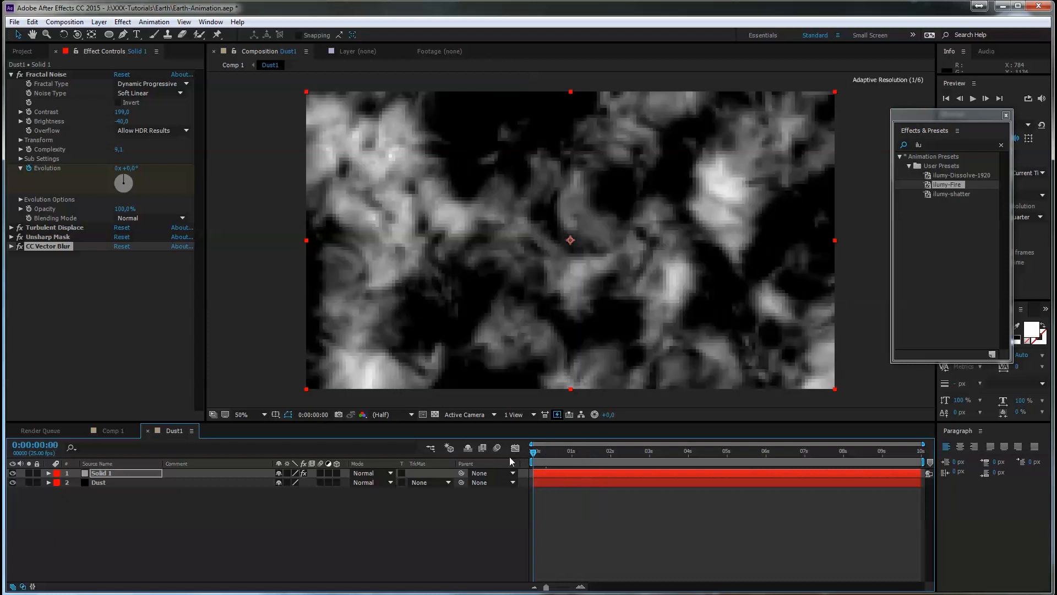
click(12, 229)
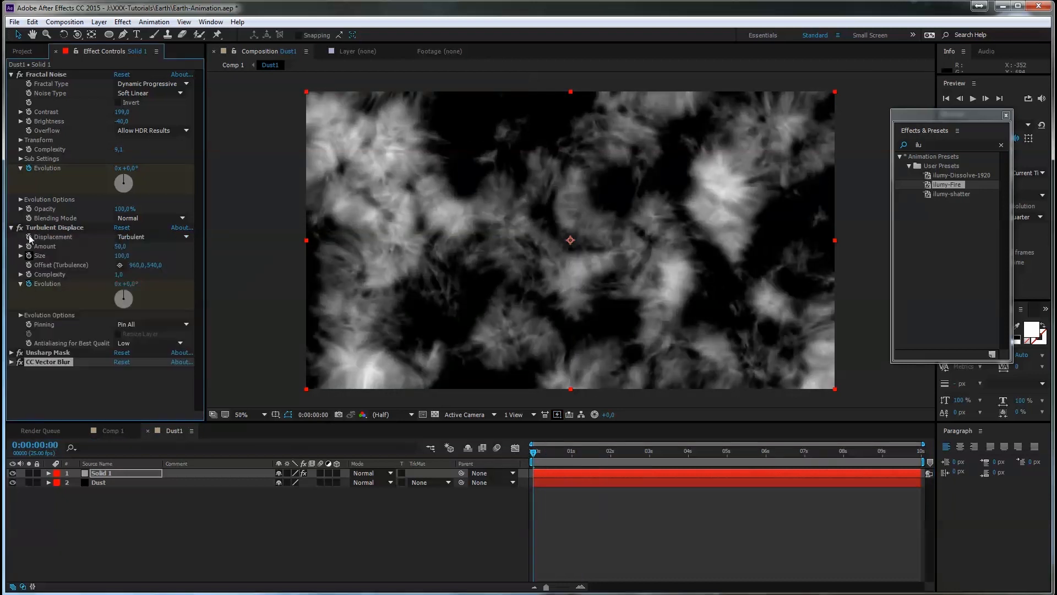
drag(537, 452, 498, 449)
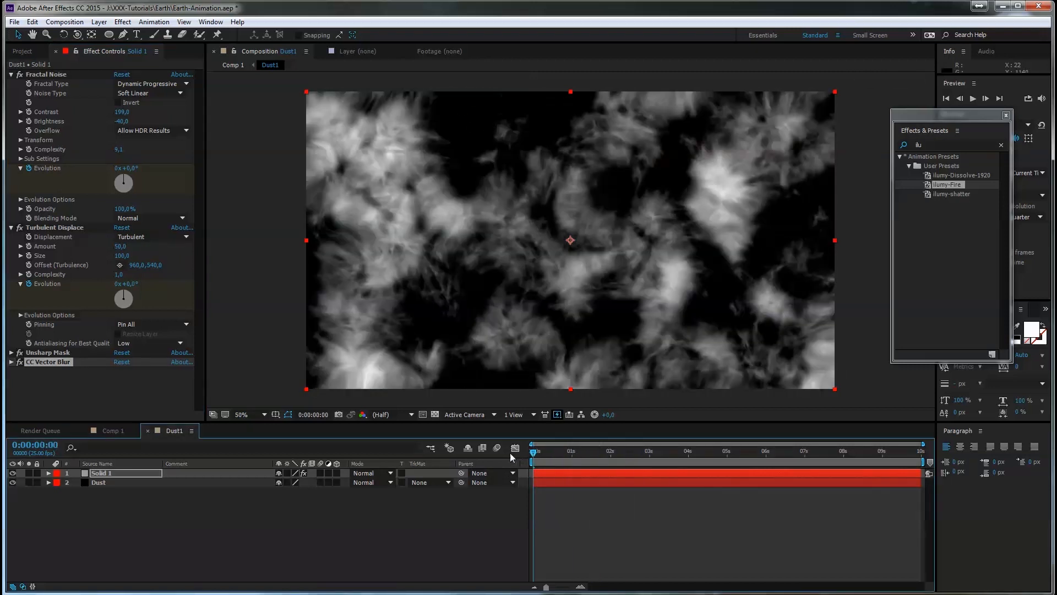
Step: Remove the Offset Turbulence expression in the Fractal Noise transform settings and go to frame 1
click(19, 141)
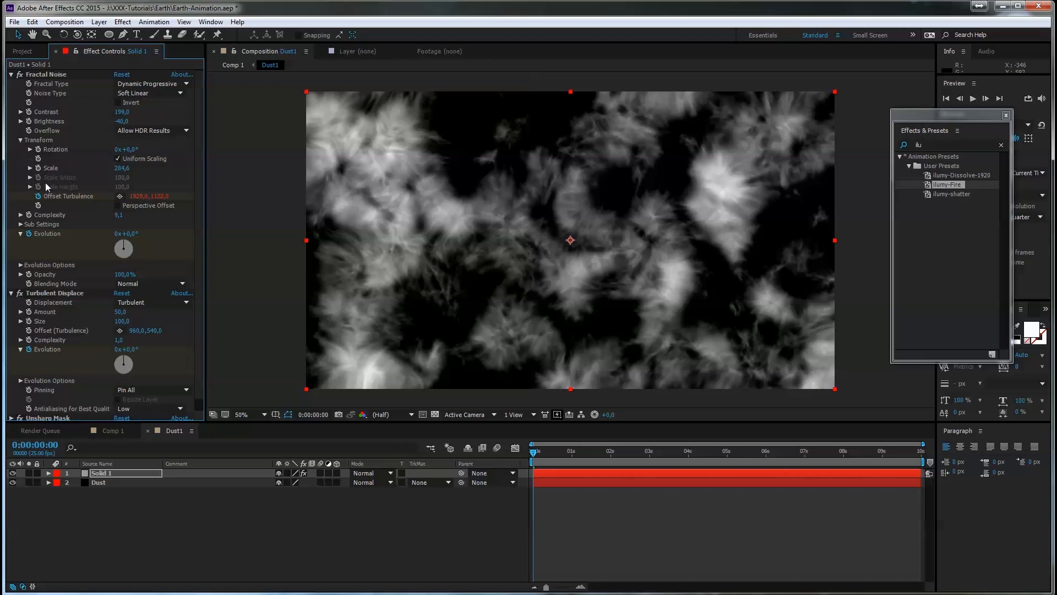
alt+click(38, 196)
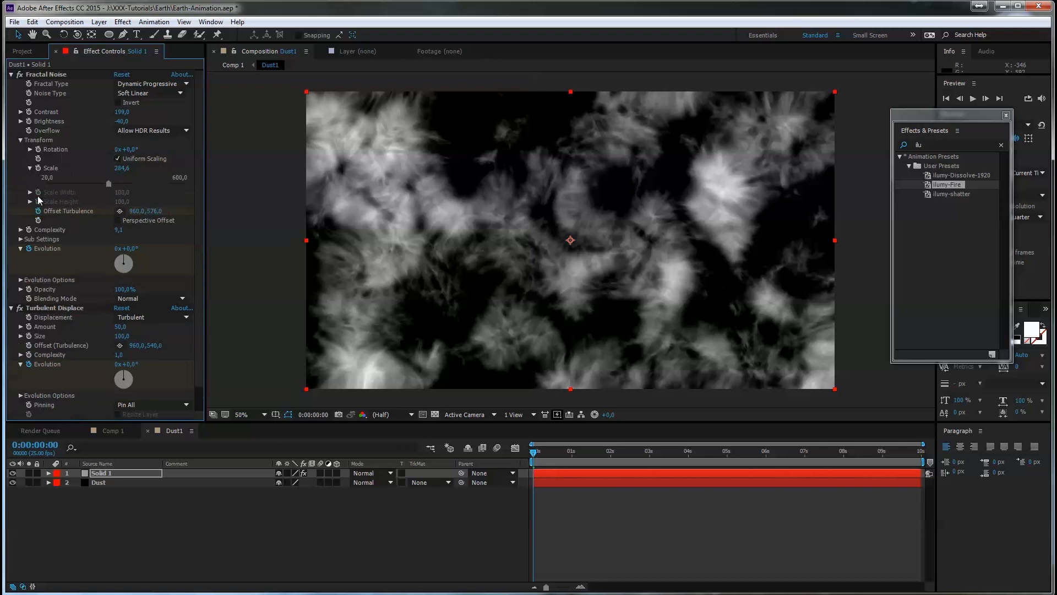
mouse_move(534, 454)
mouse_down()
mouse_move(683, 455)
mouse_move(488, 454)
mouse_move(780, 454)
mouse_move(535, 449)
mouse_up()
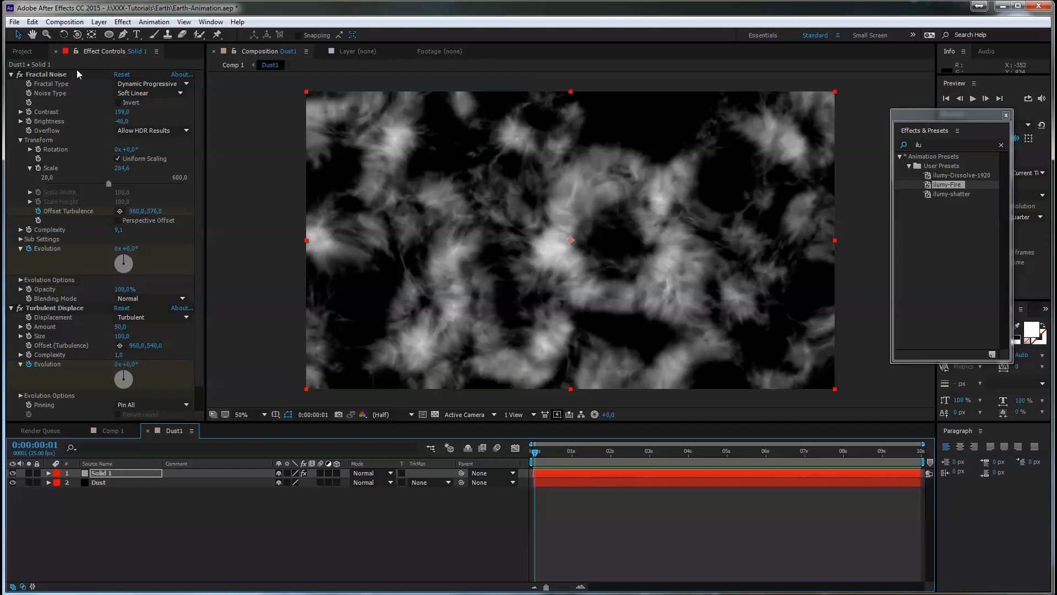
Step: Keep the Fractal Noise type at Dynamic Progressive and set its contrast to 178
click(144, 85)
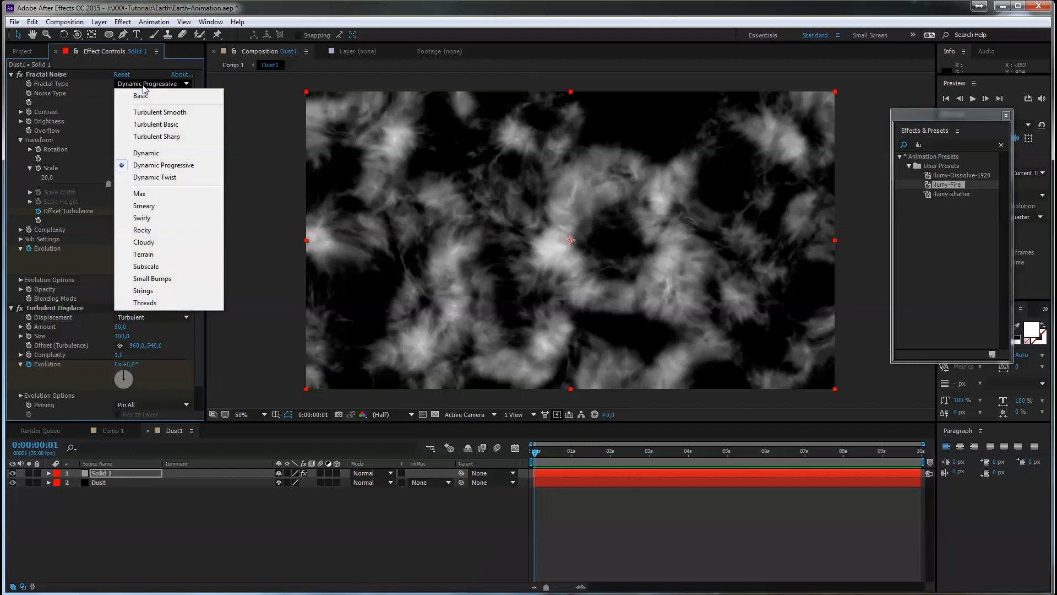
click(145, 164)
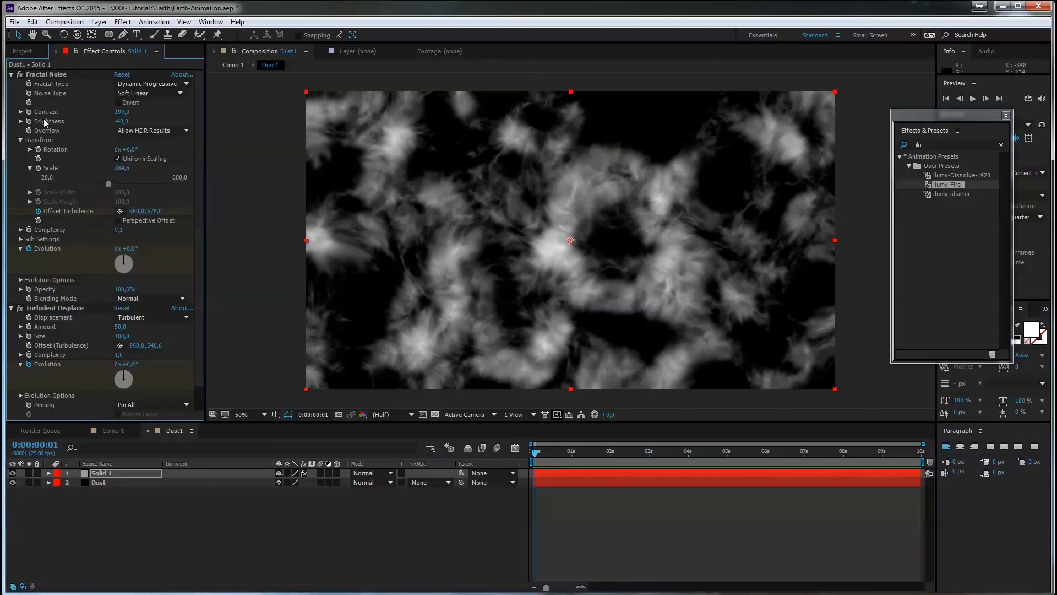
click(122, 112)
text(178)
key(Return)
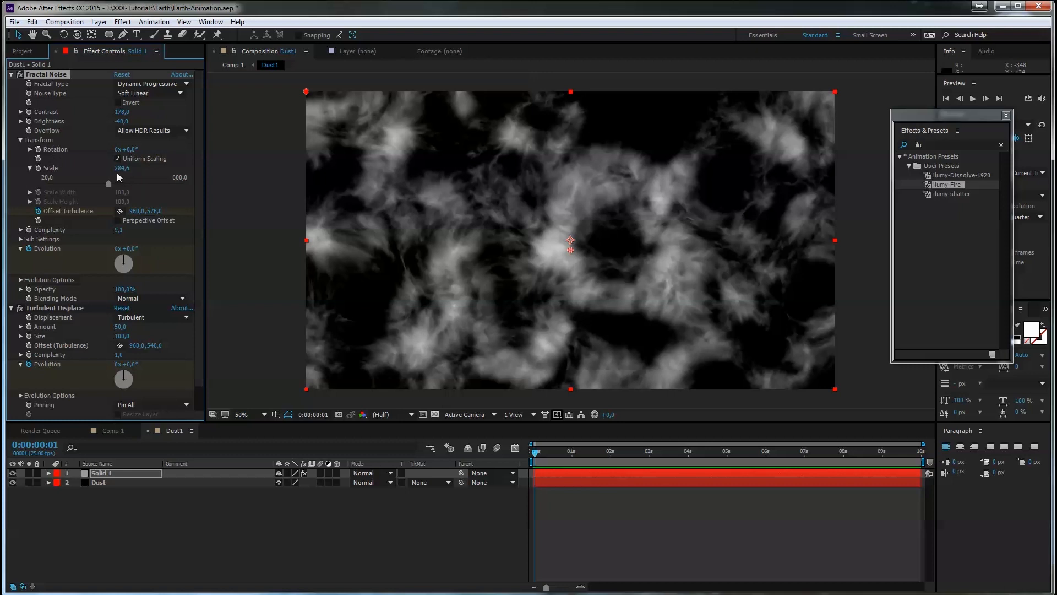
Step: Rotate the fractal noise to 136° and enlarge its scale to about 549,6
click(31, 149)
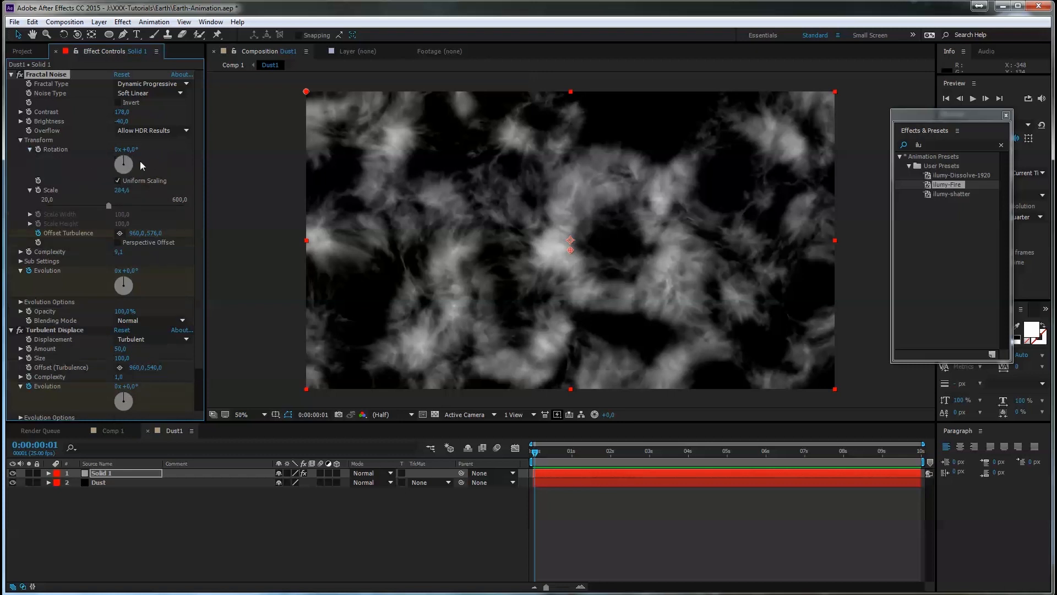
drag(139, 161, 135, 176)
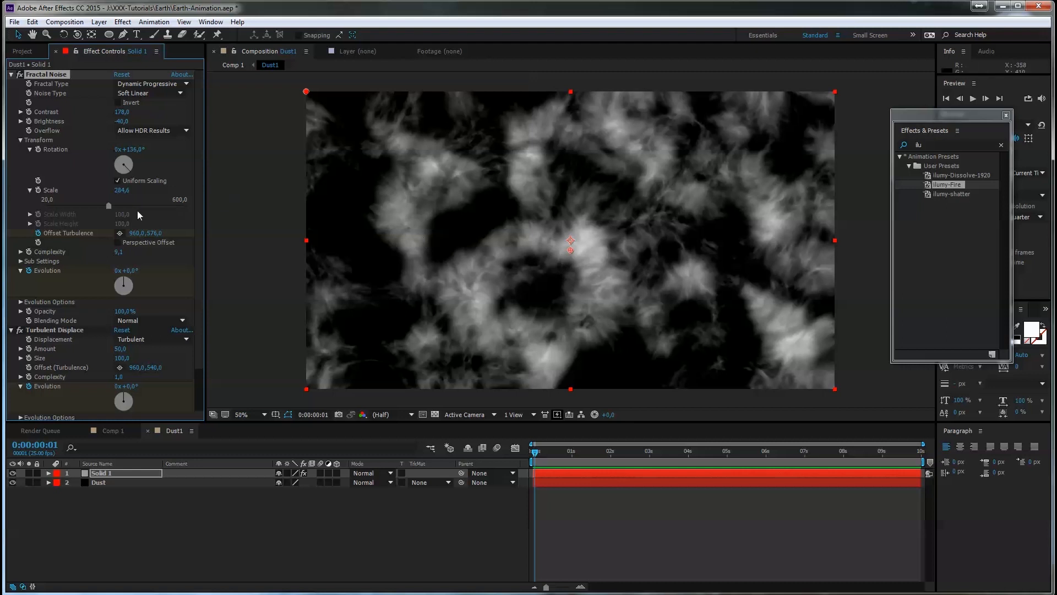
drag(118, 192, 237, 184)
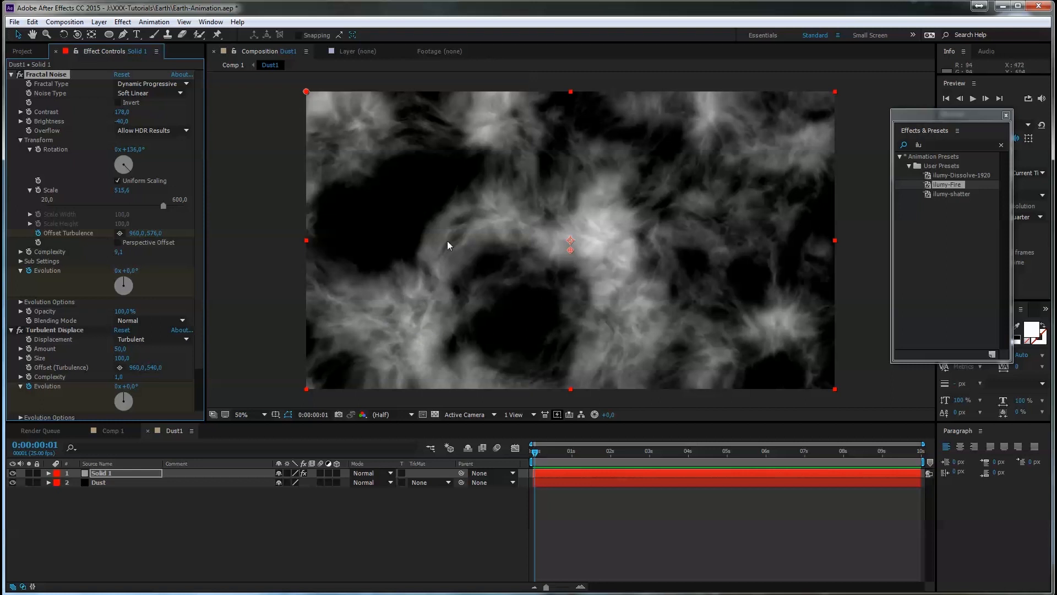
drag(122, 190, 223, 188)
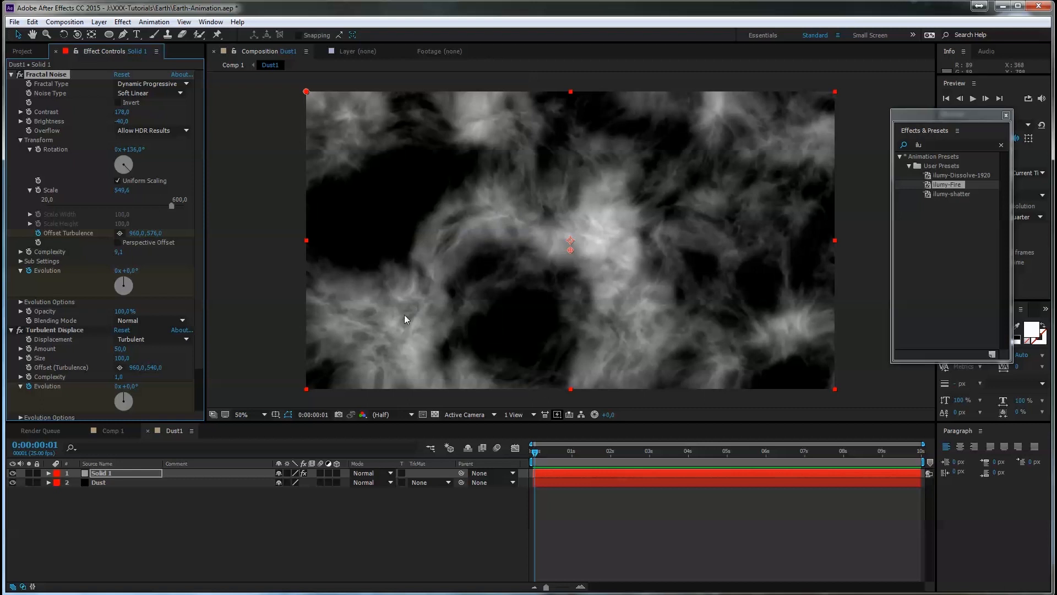
Step: Shift the fractal noise's Offset Turbulence point to about 1054, 292 and return to Comp 1
drag(571, 251, 609, 182)
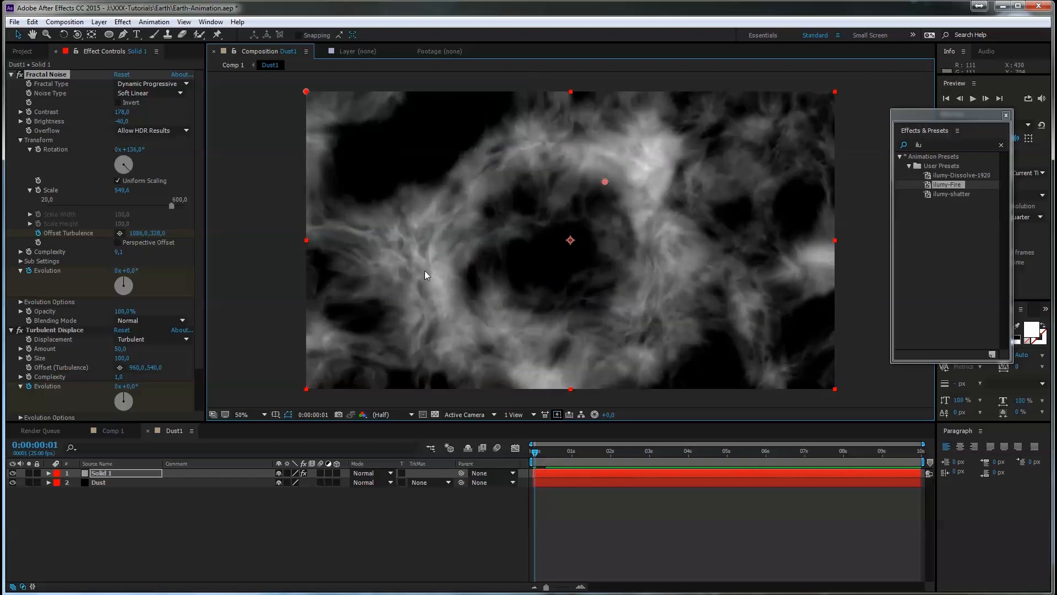
mouse_move(604, 181)
mouse_down()
mouse_move(641, 209)
mouse_move(702, 182)
mouse_move(756, 237)
mouse_move(708, 250)
mouse_move(574, 187)
mouse_move(599, 175)
mouse_up()
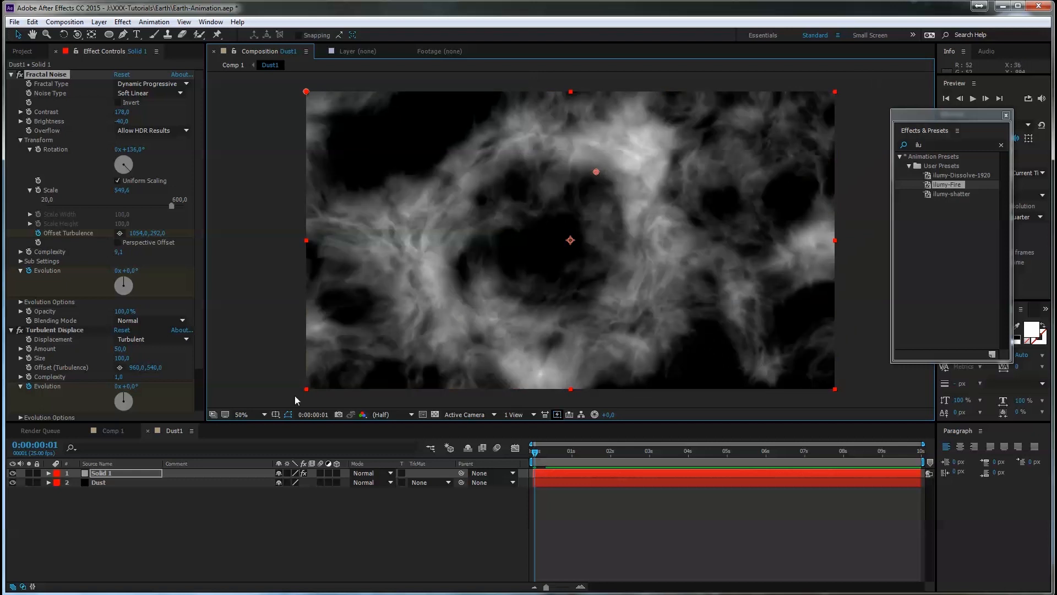
click(117, 434)
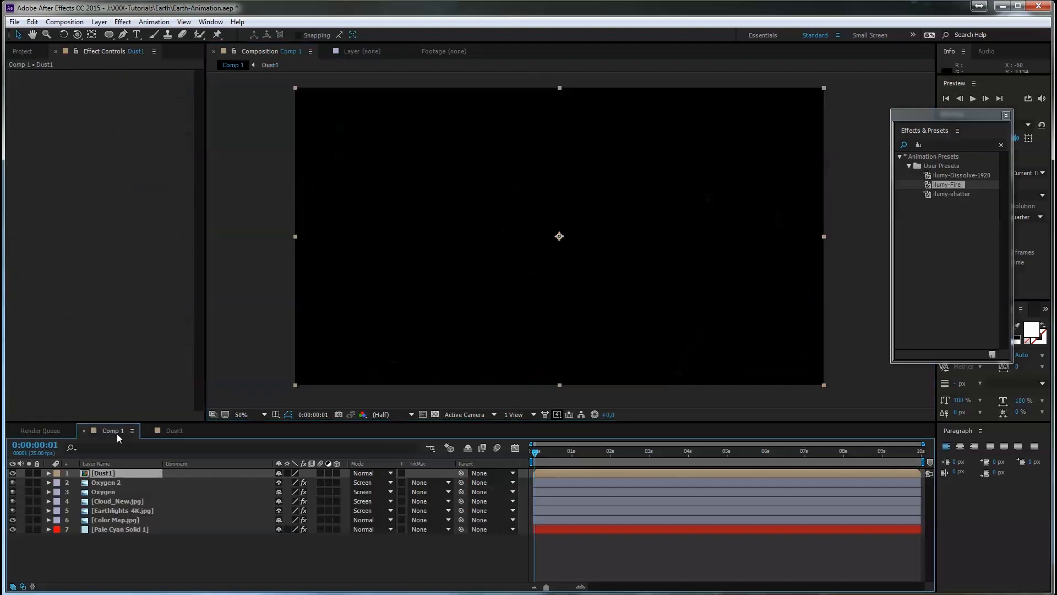
Step: Set the Dust1 layer to Screen blending and draw a closed Pen mask around its lower-left dust and most of the Earth
click(378, 472)
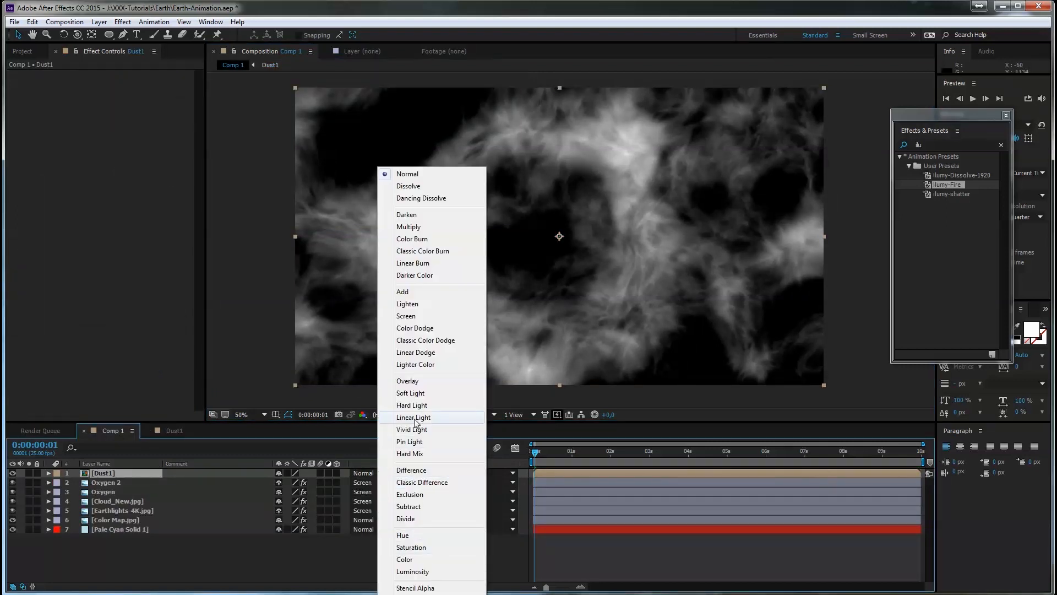
click(417, 316)
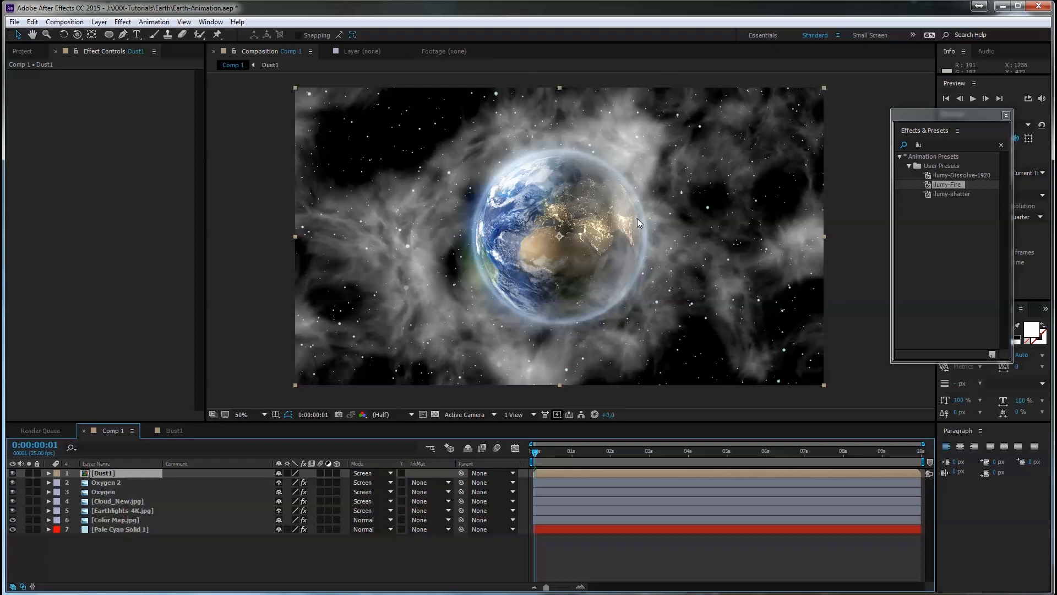
click(109, 34)
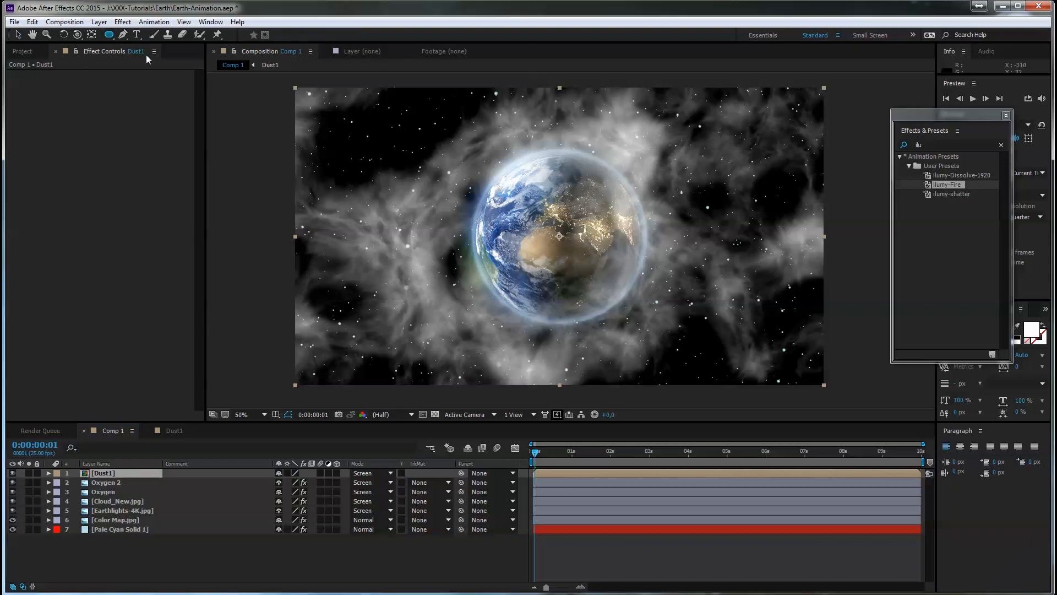
click(123, 34)
click(439, 129)
drag(371, 169, 283, 201)
drag(260, 247, 257, 276)
drag(271, 389, 285, 396)
drag(347, 404, 357, 403)
drag(584, 404, 590, 391)
drag(596, 333, 600, 316)
drag(628, 265, 637, 249)
drag(636, 206, 630, 193)
click(554, 166)
click(499, 144)
click(462, 116)
click(439, 131)
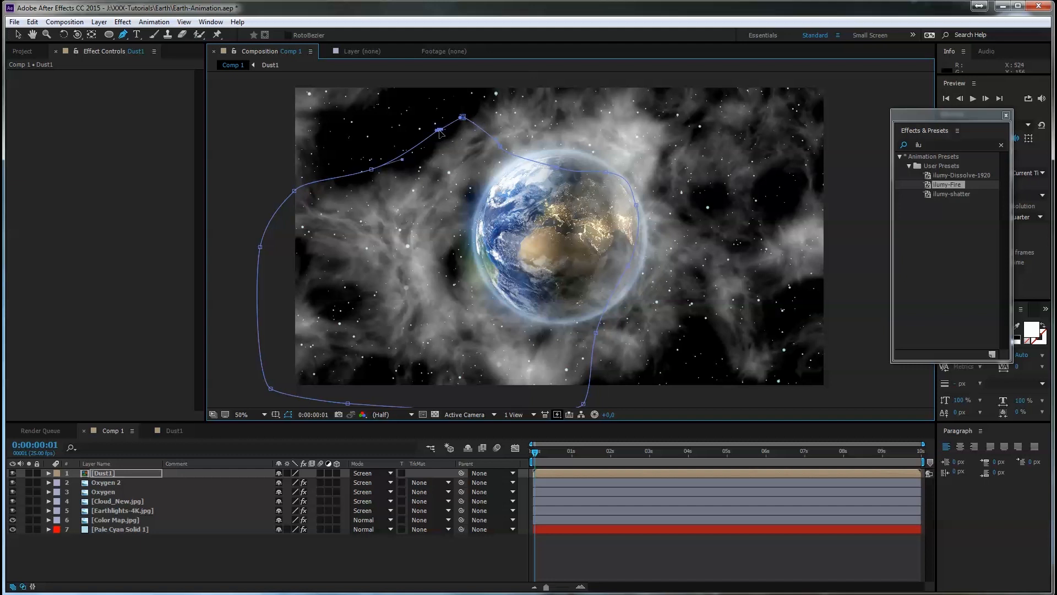
Step: Set the Dust1 mask's feather to 239 pixels and collapse the layer's properties
click(98, 474)
key(m)
key(m)
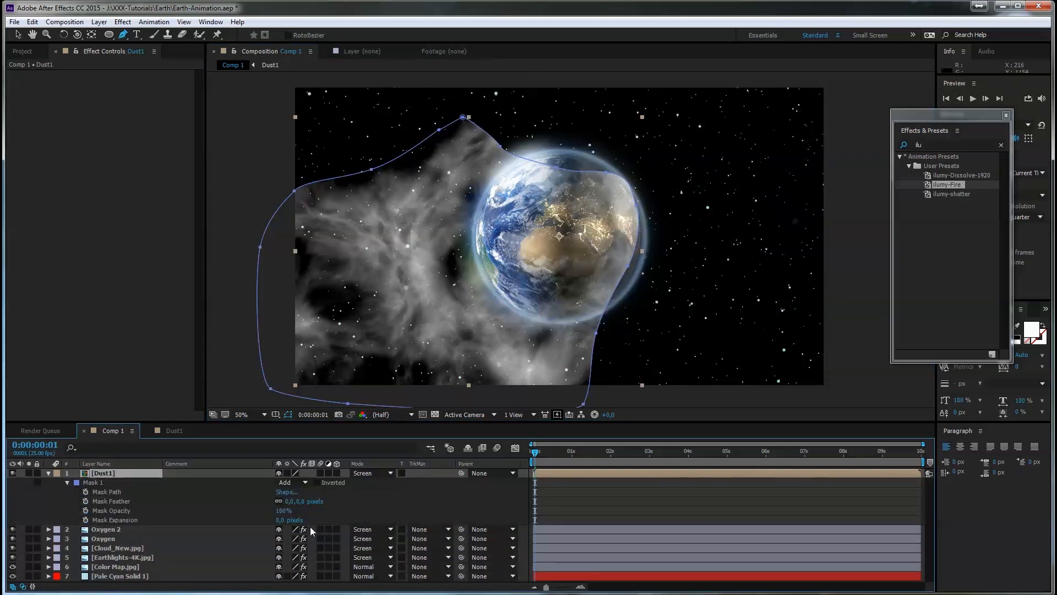
drag(298, 505, 418, 491)
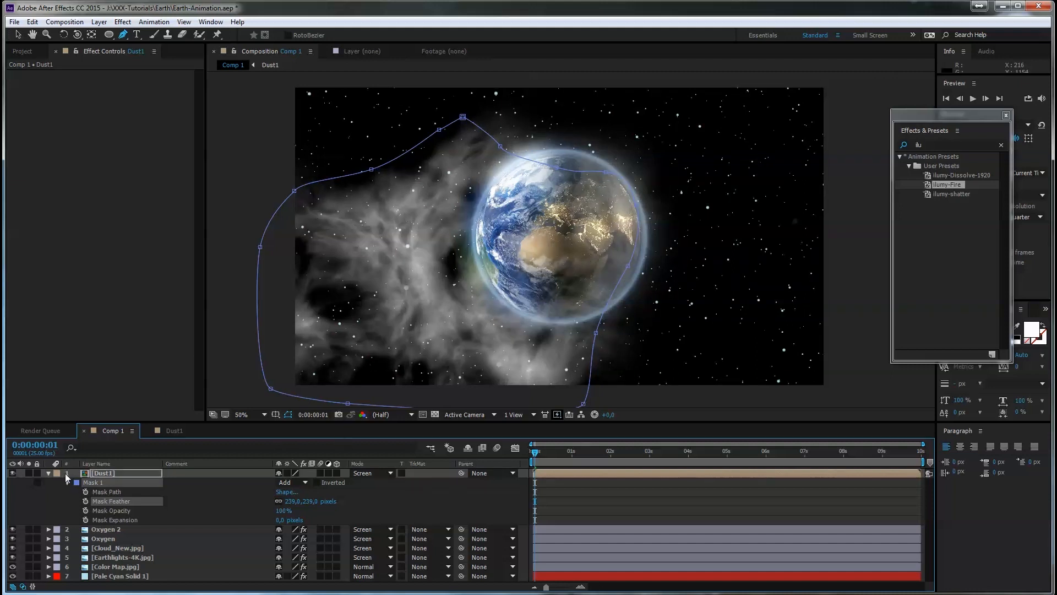
click(49, 473)
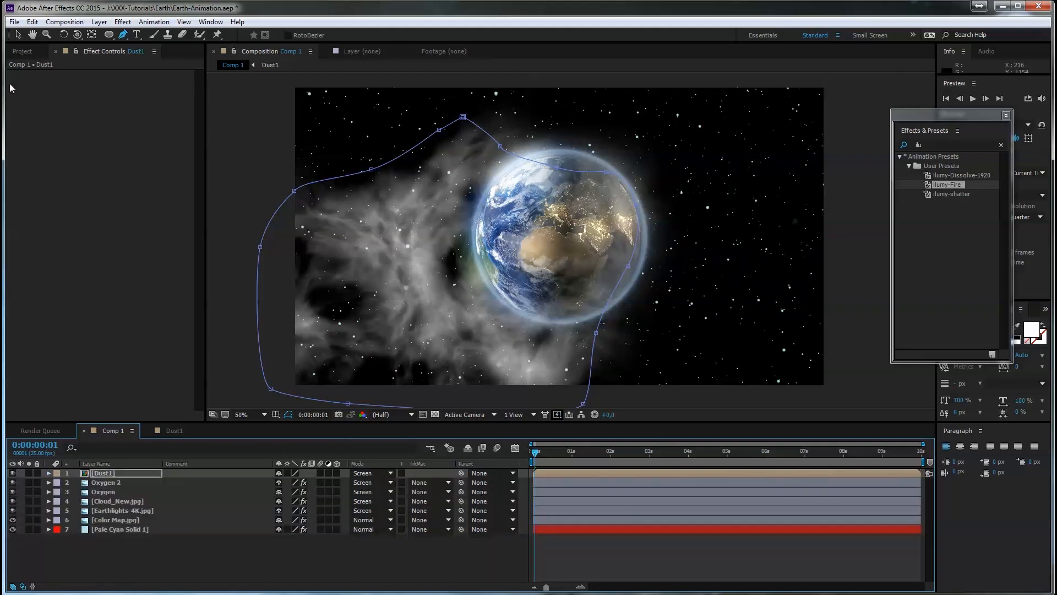
Step: Copy and paste the Dust1 composition in the project, and add the resulting Dust2 above Dust1 in Comp 1
click(22, 51)
click(46, 171)
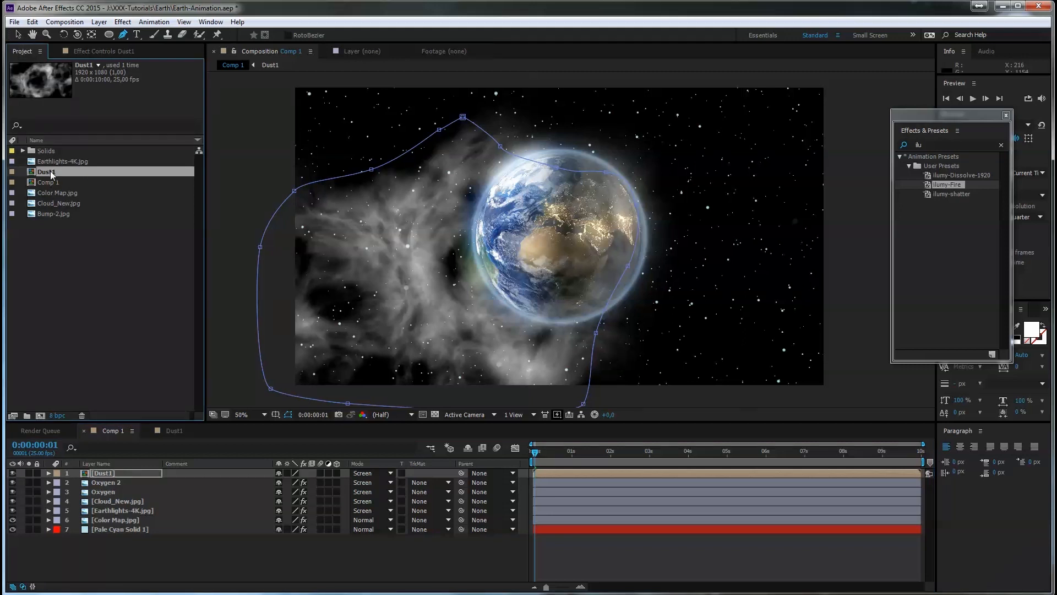
click(33, 22)
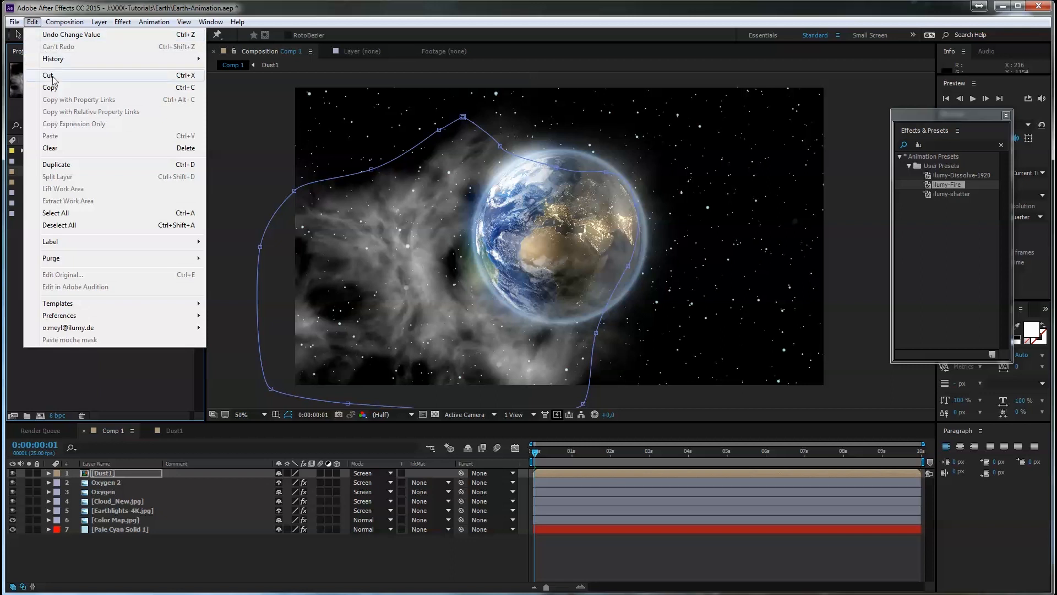
click(53, 88)
click(32, 22)
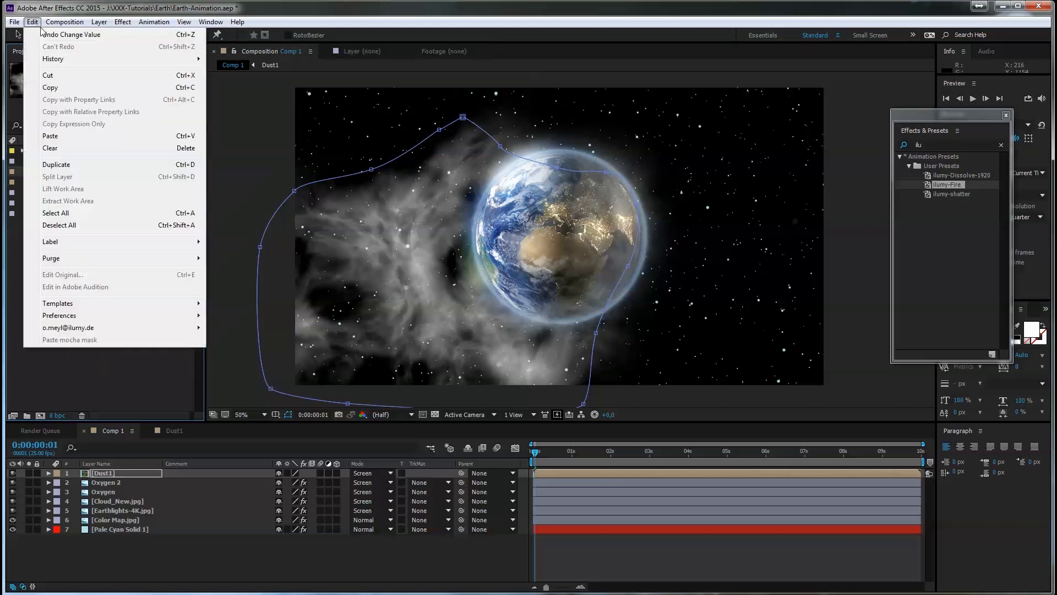
click(50, 136)
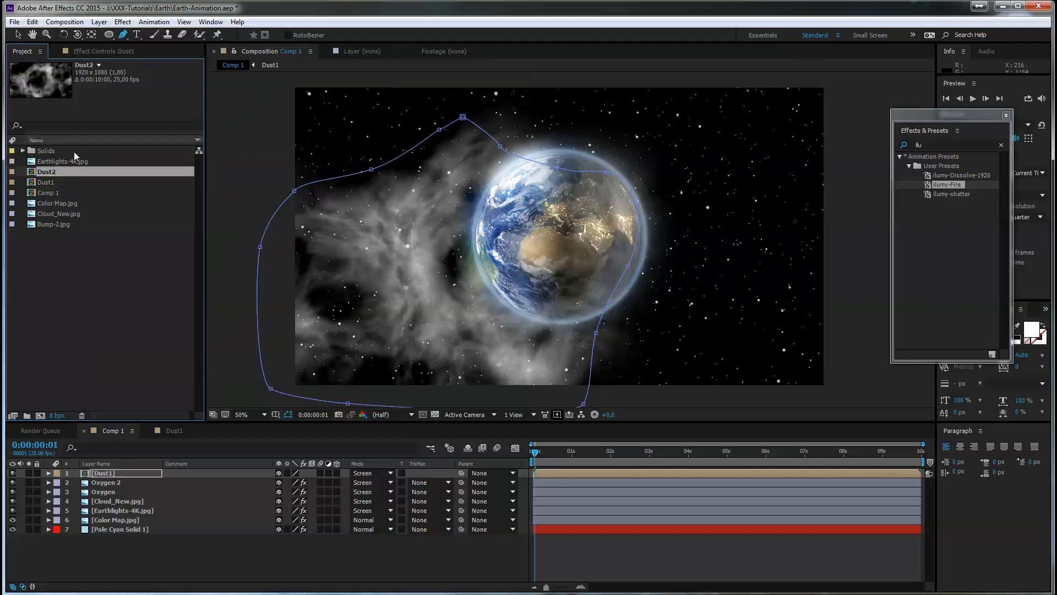
drag(49, 171, 117, 470)
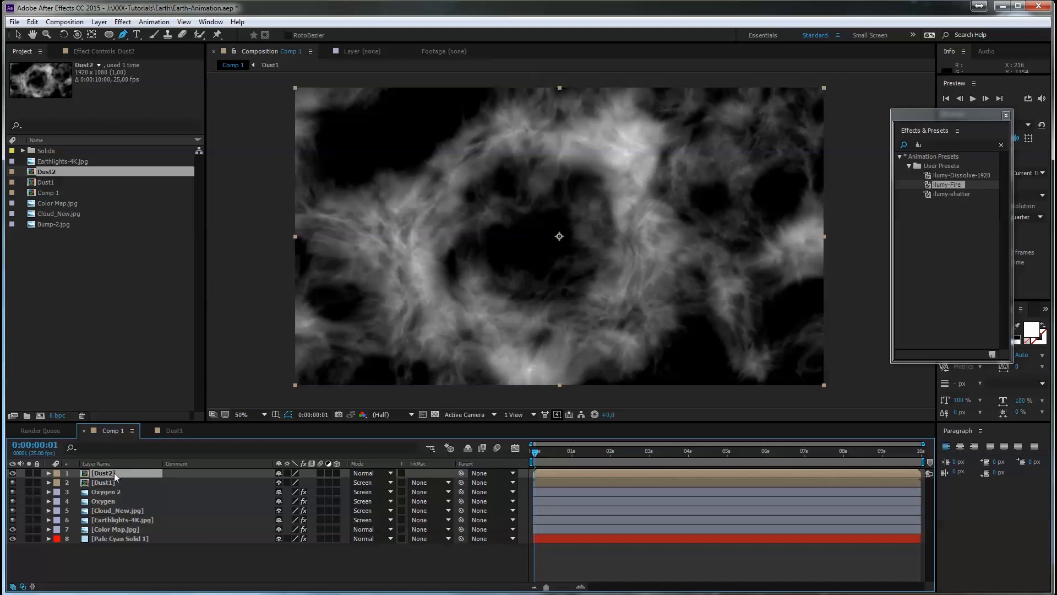
Step: Open the Dust2 composition and reduce the Fractal Noise scale on Solid 1 to about 269,6
double_click(114, 473)
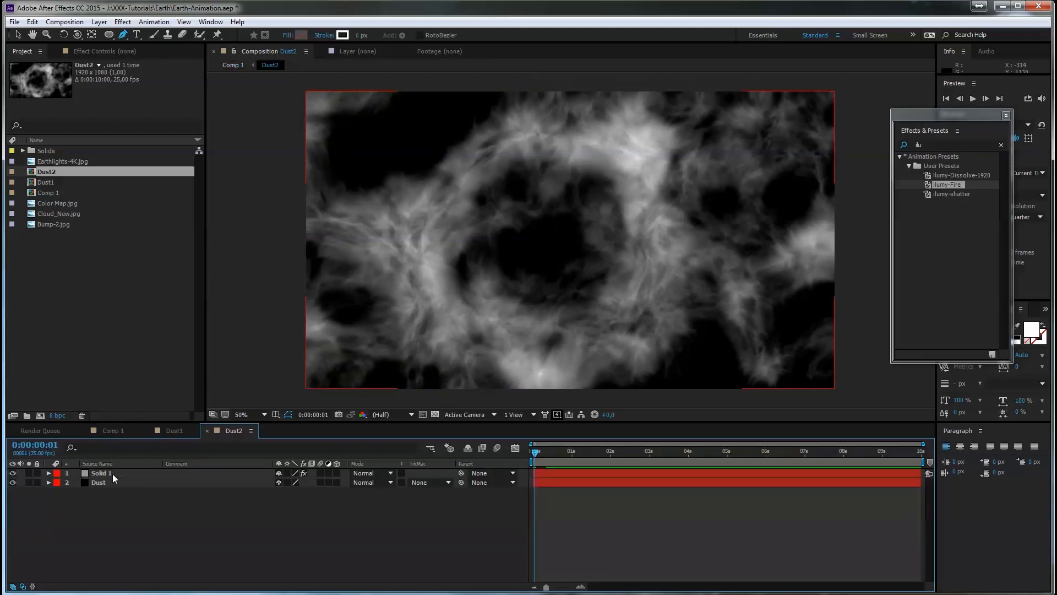
click(112, 472)
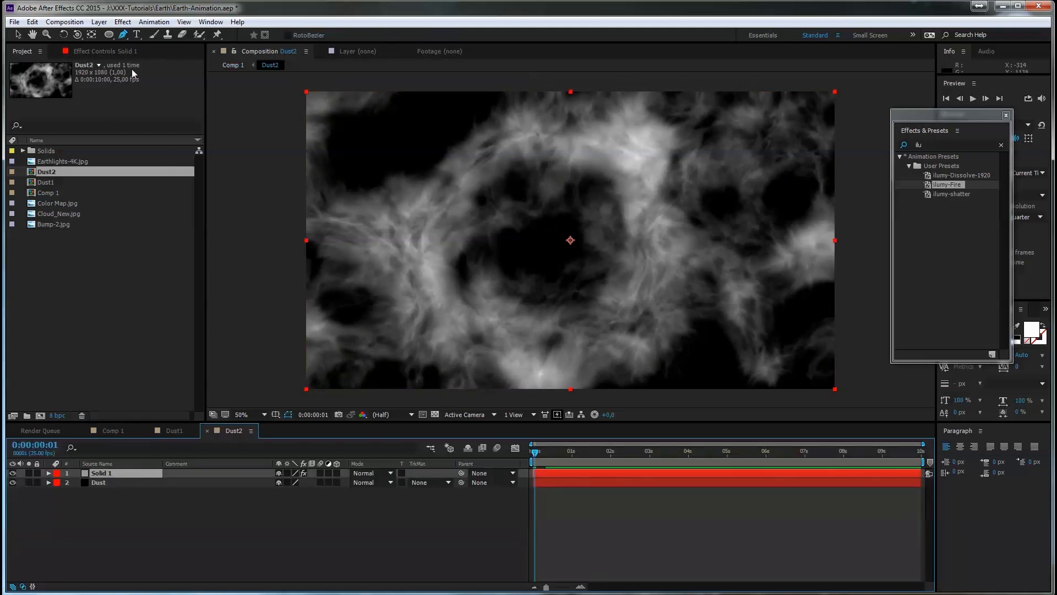
click(116, 49)
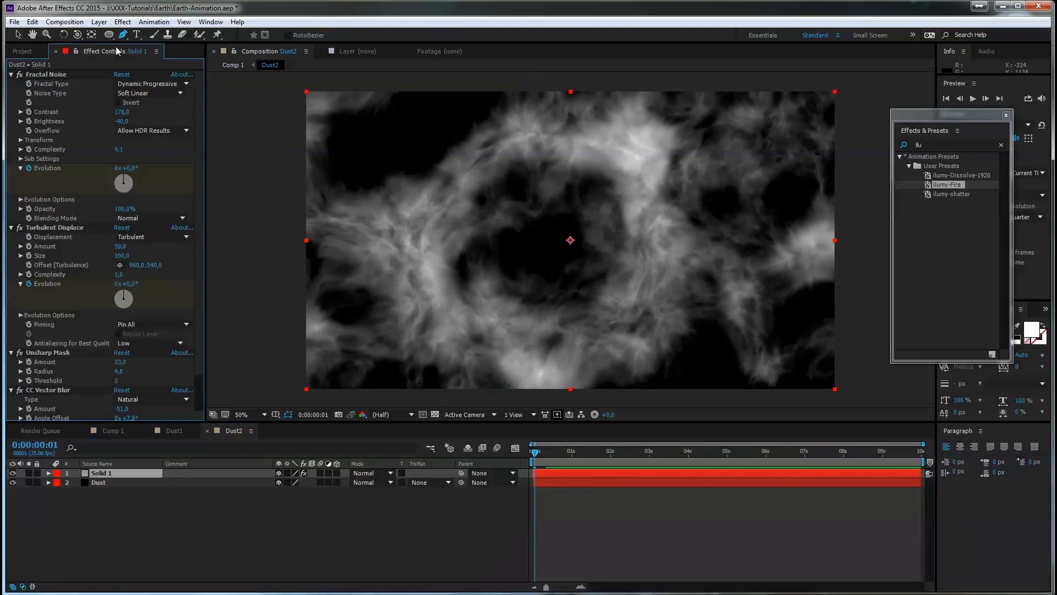
click(96, 483)
click(98, 474)
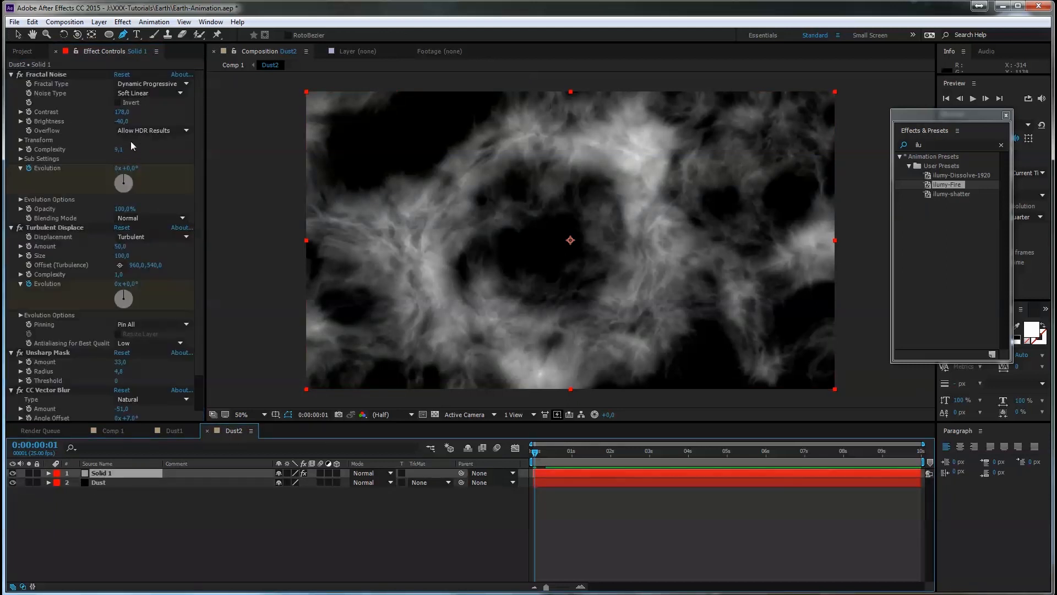
click(35, 140)
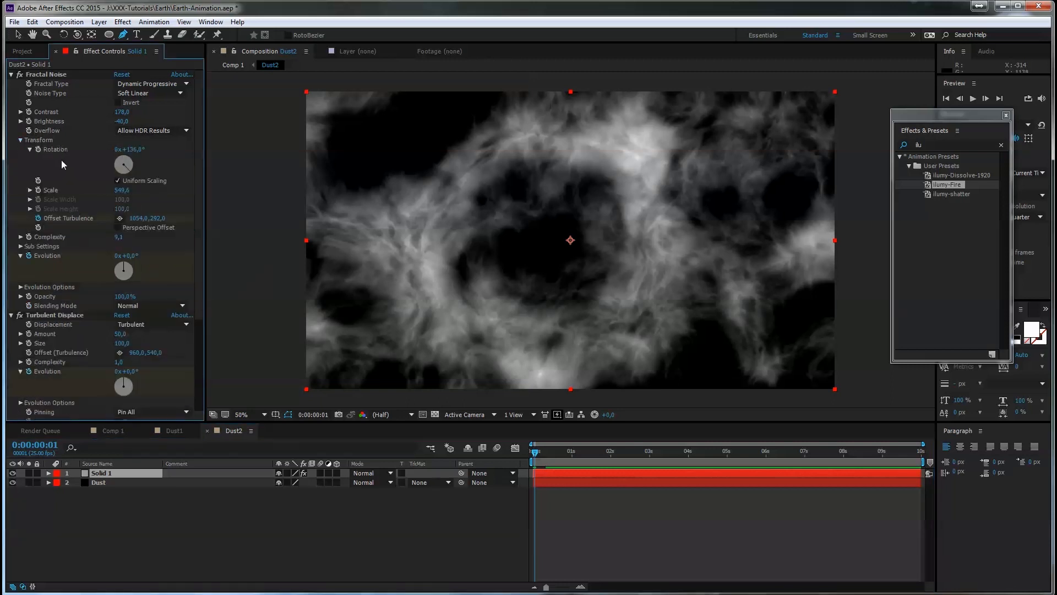
drag(121, 190, 0, 190)
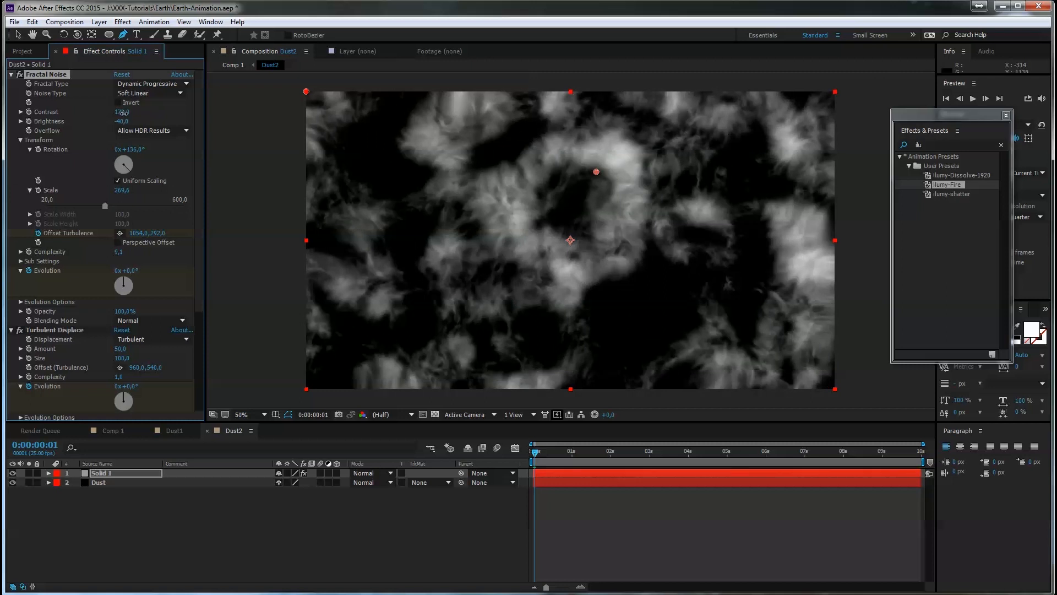
Step: Set the fractal noise contrast to 186 and the Turbulent Displace amount to 104
drag(125, 113, 128, 113)
scroll(150, 226, down, 1)
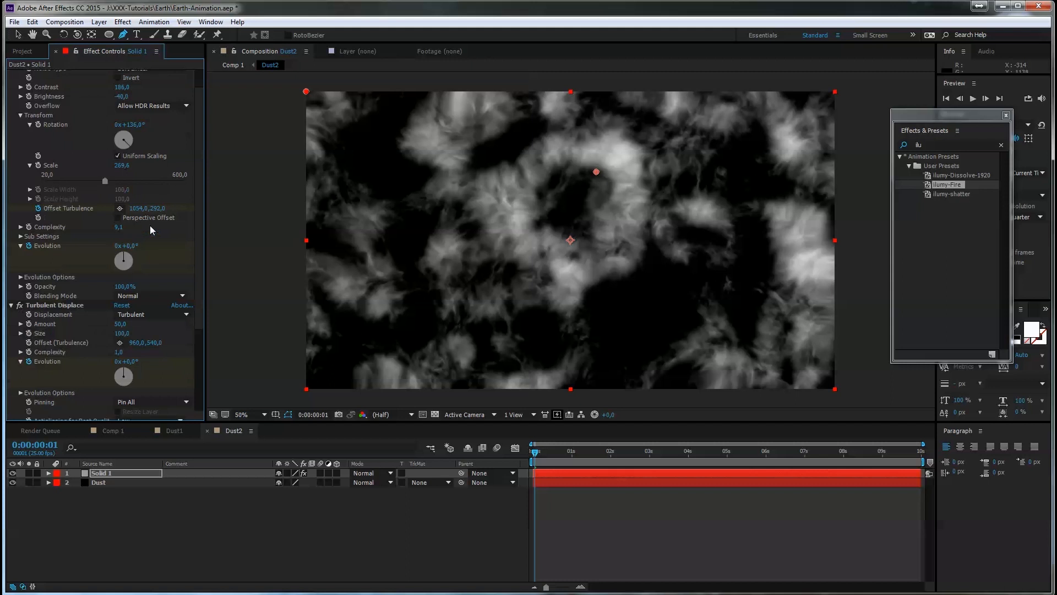
scroll(143, 252, down, 1)
scroll(143, 254, down, 1)
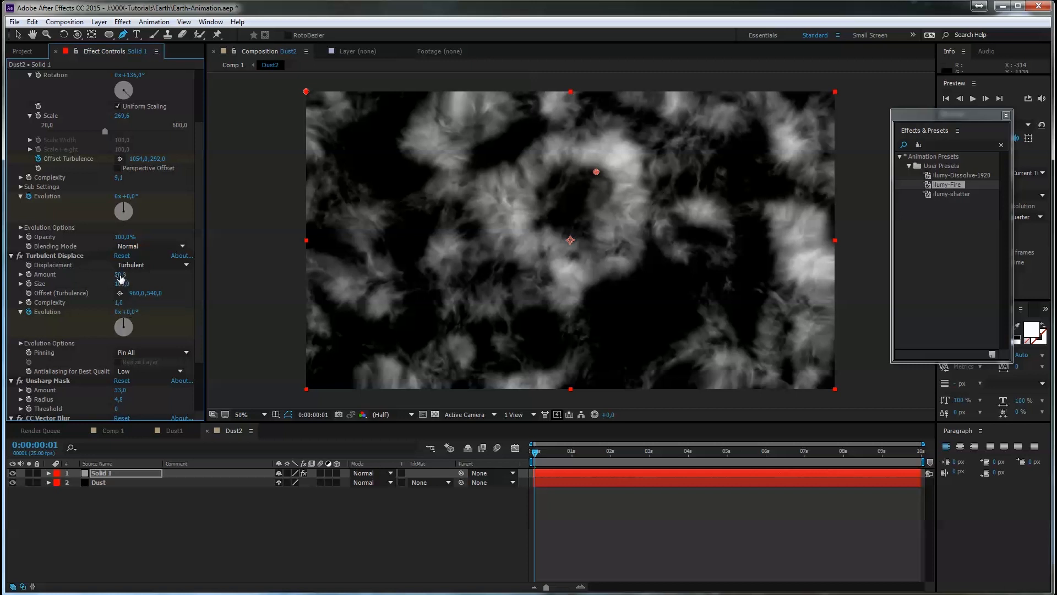
drag(120, 274, 147, 274)
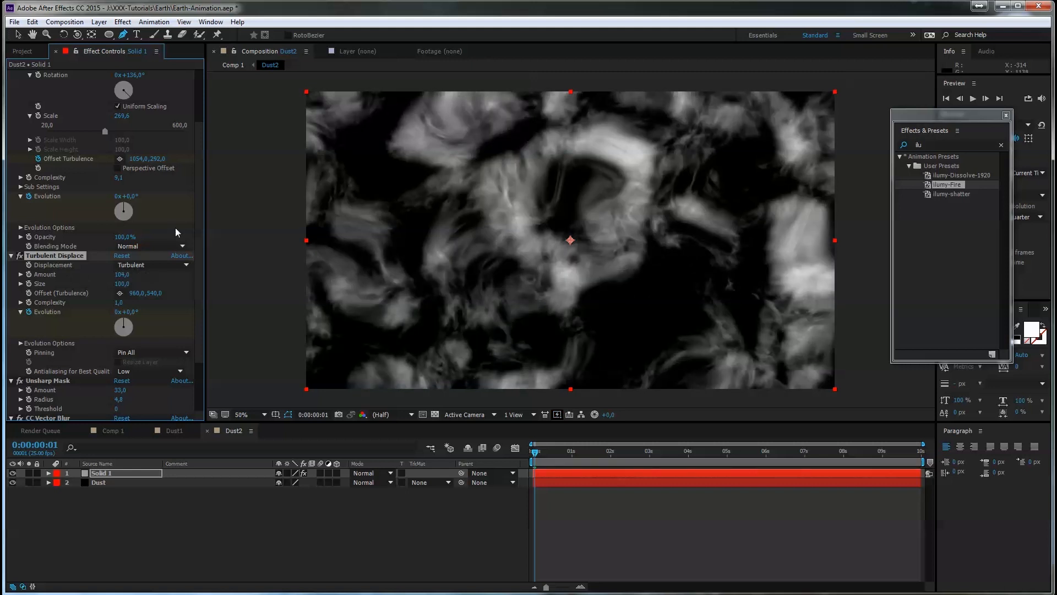
Step: In the Fractal Noise sub settings, set Sub Influence to 79,9, Sub Scaling to 31,3 and Sub Rotation to 84°
click(21, 196)
click(21, 188)
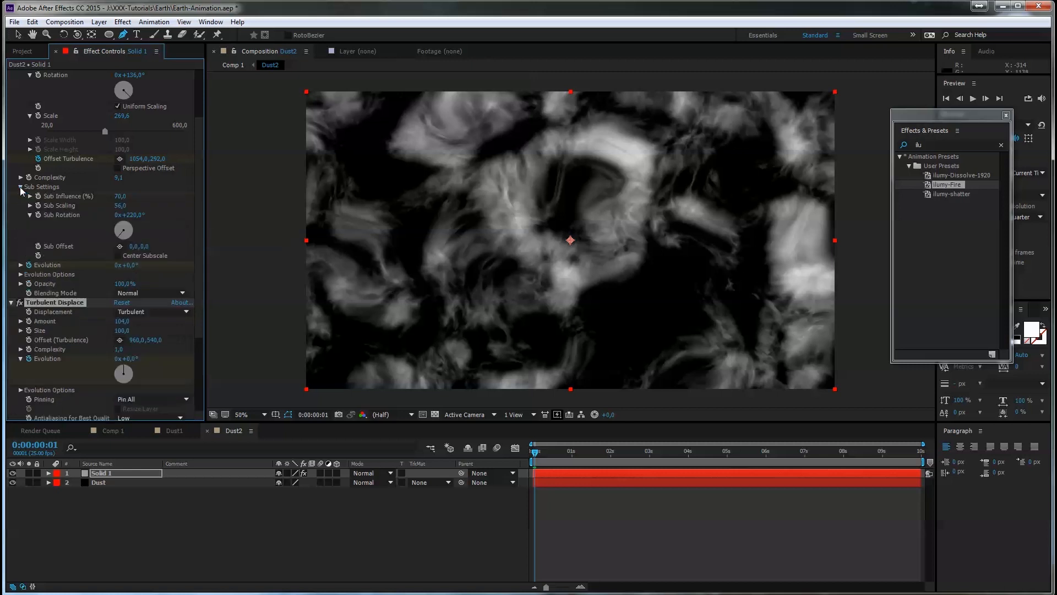
drag(122, 205, 61, 214)
drag(120, 196, 172, 193)
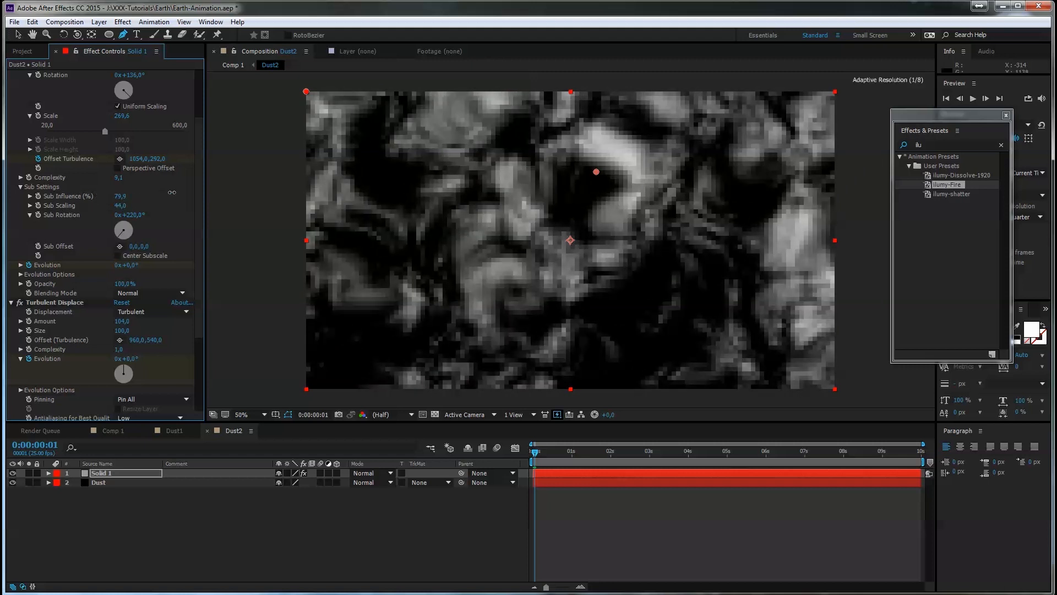
drag(126, 235, 148, 227)
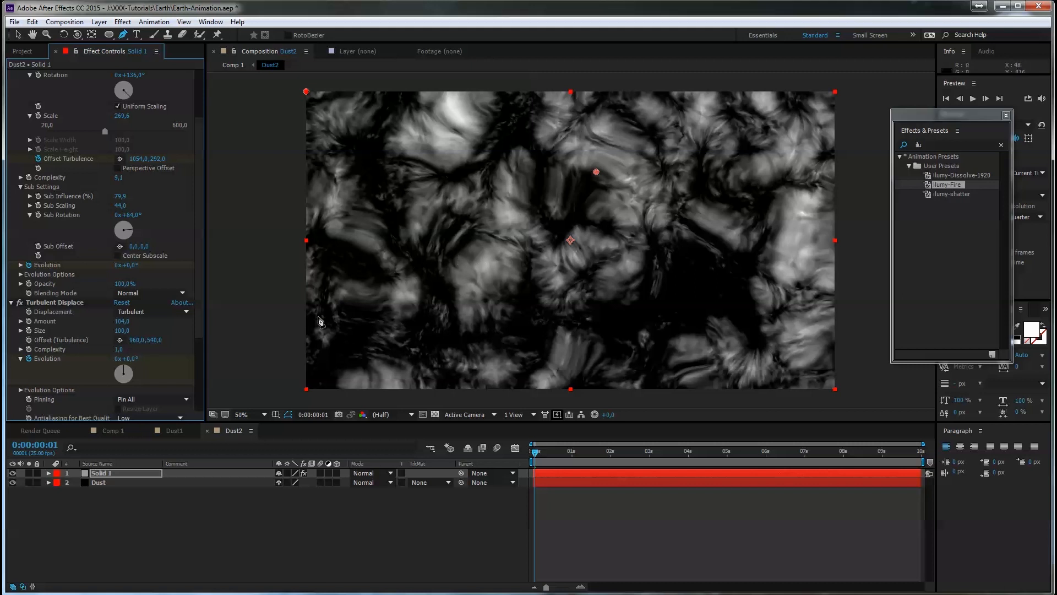
drag(119, 205, 51, 207)
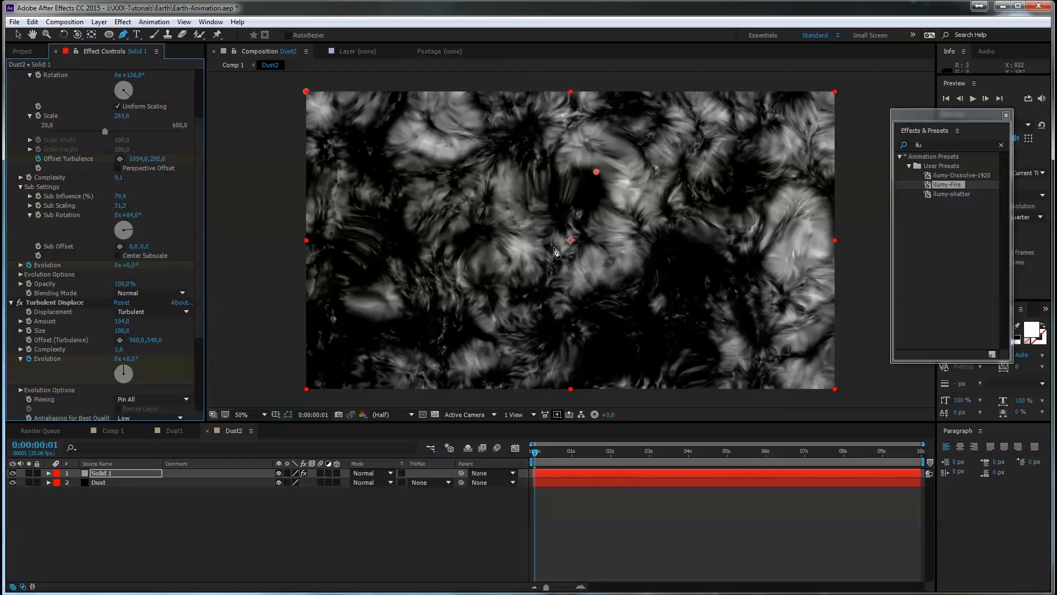
click(282, 338)
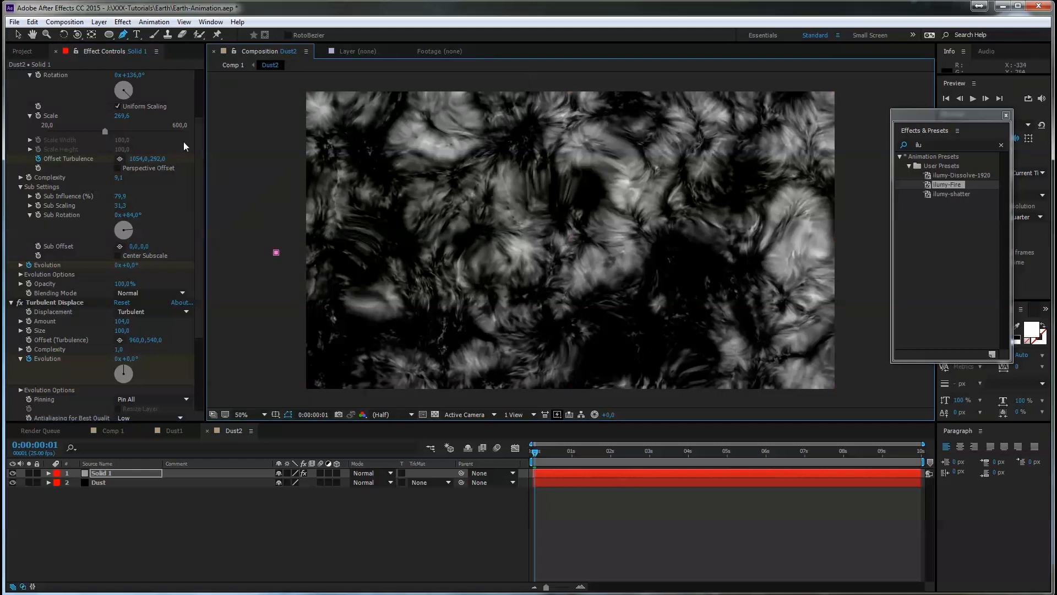
click(98, 476)
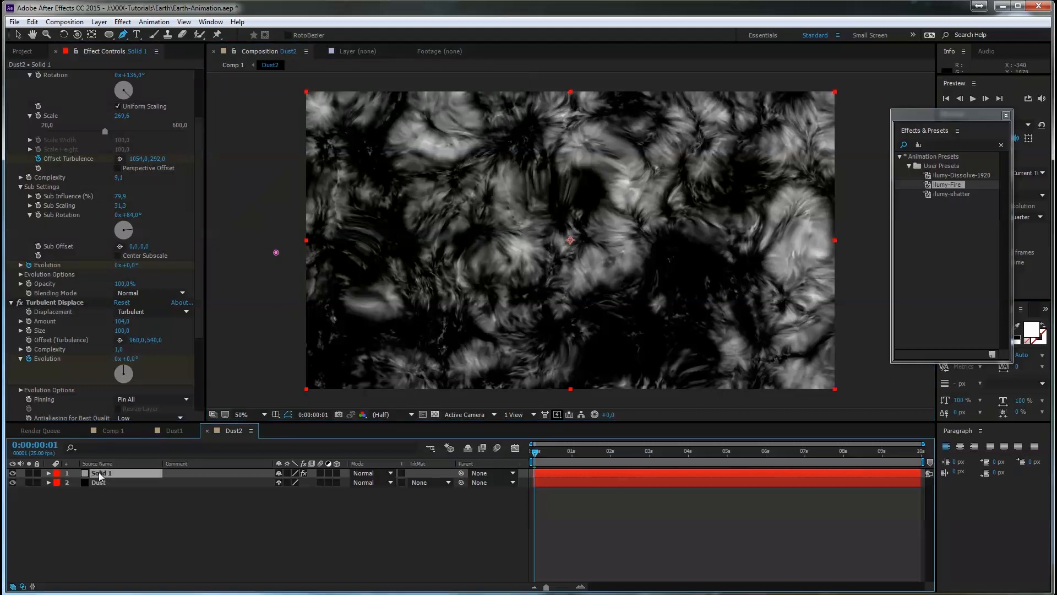
key(m)
click(92, 484)
key(Delete)
Step: Return to Comp 1 and set the Dust2 layer's blending mode to Screen
click(115, 432)
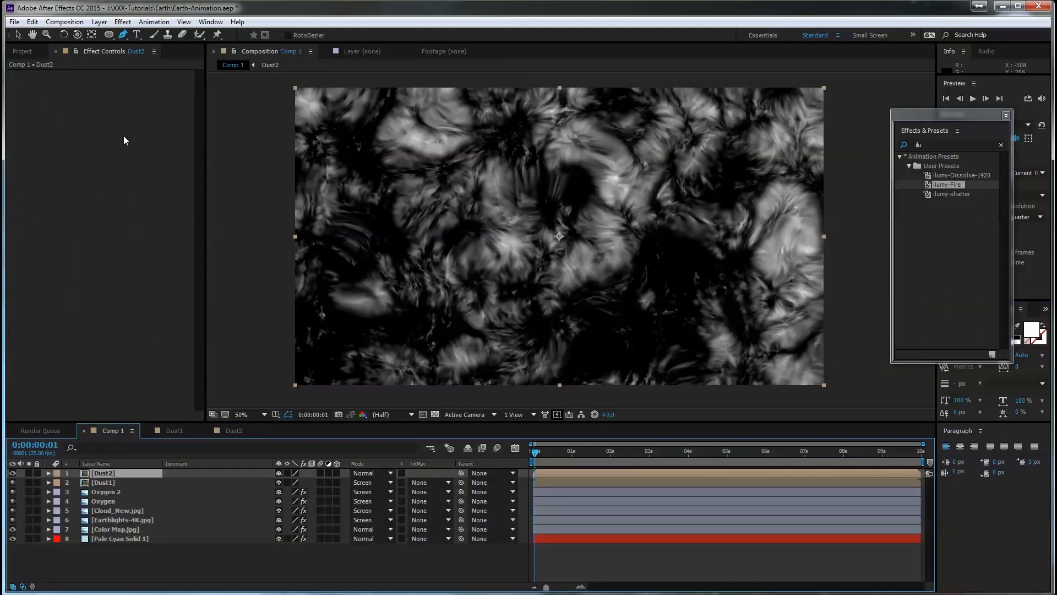
click(387, 474)
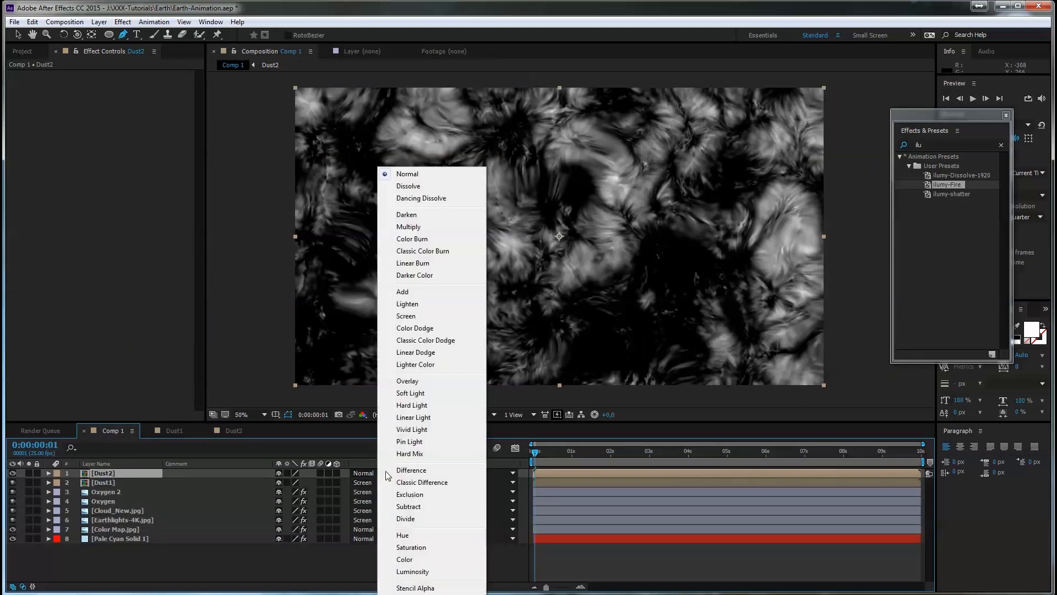
click(424, 317)
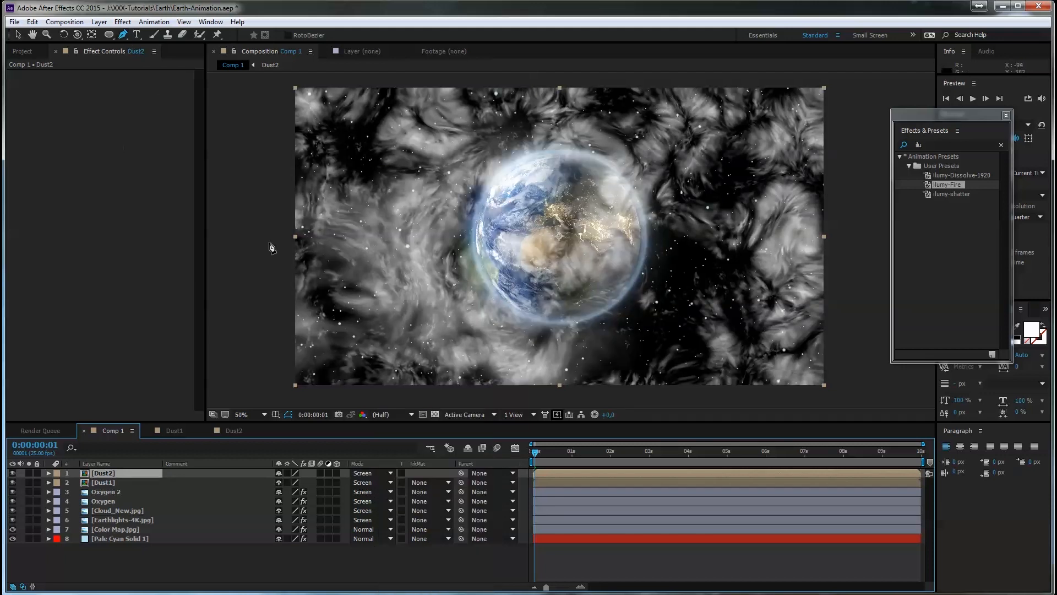
Step: Draw a closed Pen mask on Dust2 running from the frame's lower-left corner up across the Earth's centre
click(269, 316)
drag(355, 262, 390, 239)
mouse_move(456, 202)
mouse_down()
mouse_move(564, 202)
mouse_move(597, 214)
mouse_up()
drag(592, 283, 475, 369)
drag(446, 392, 425, 397)
drag(356, 402, 332, 401)
click(289, 396)
drag(273, 353, 272, 346)
click(268, 316)
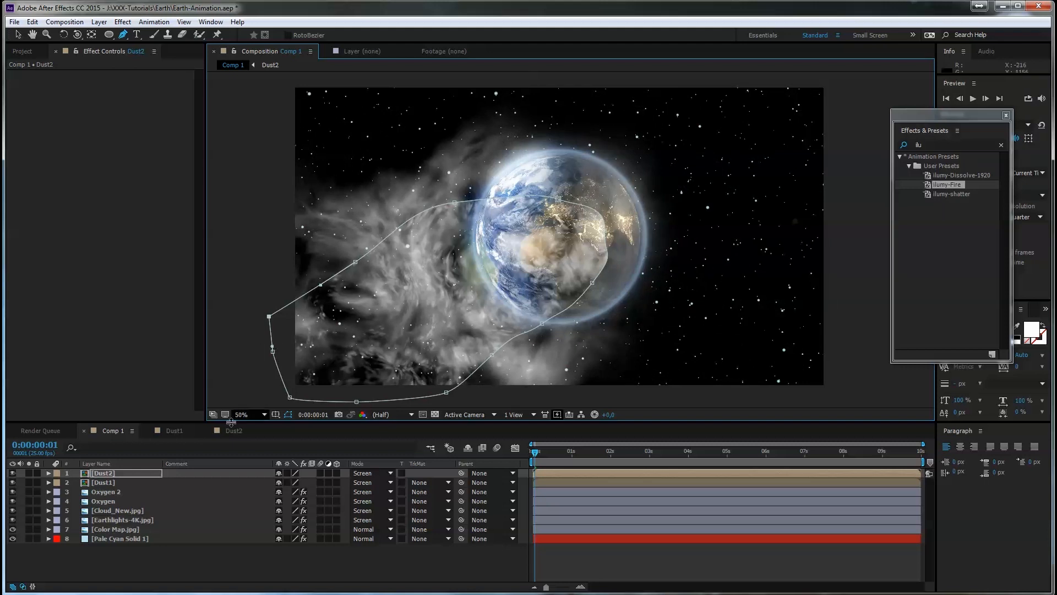
Step: Set the Dust2 mask's feather to 311 pixels, collapse its properties and select the Dust1 layer
click(128, 472)
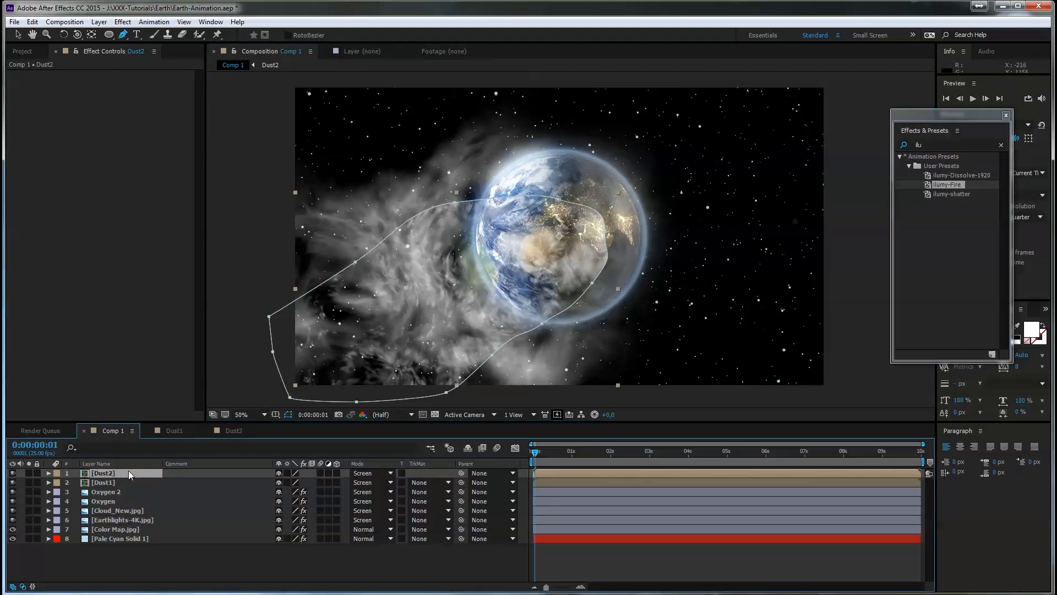
key(m)
key(m)
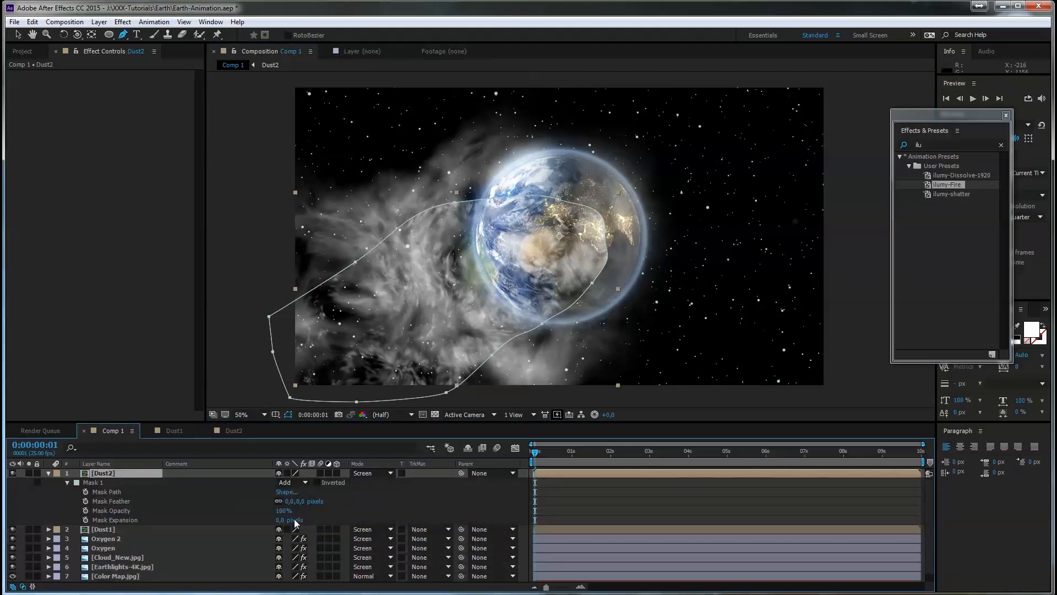
drag(293, 503, 461, 494)
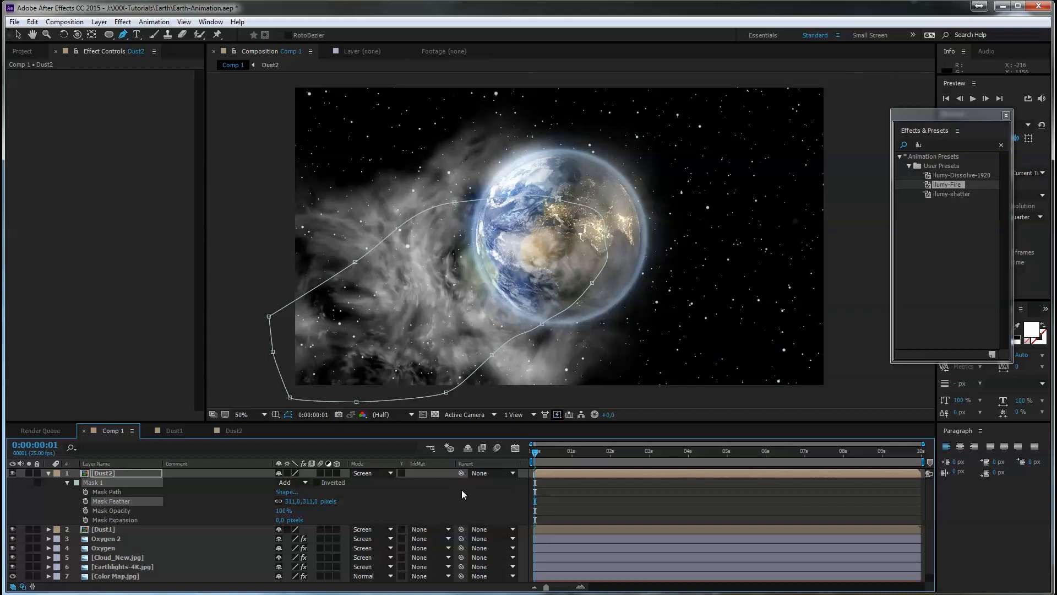
click(13, 472)
click(48, 472)
click(106, 482)
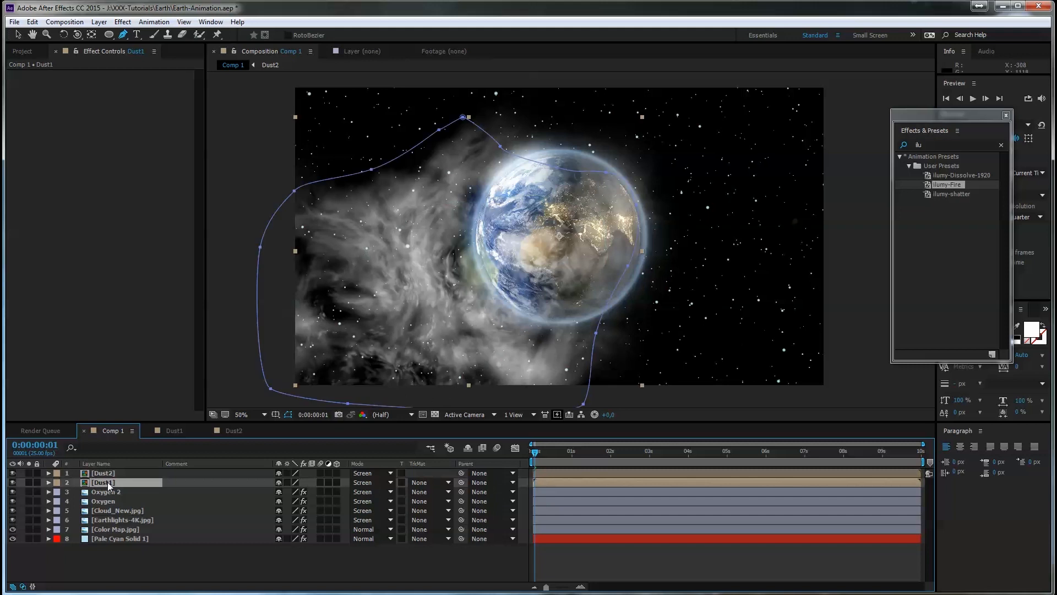
Step: Place a duplicate of the Dust1 layer below Pale Cyan Solid 1 and delete the duplicate's mask
key(ctrl+d)
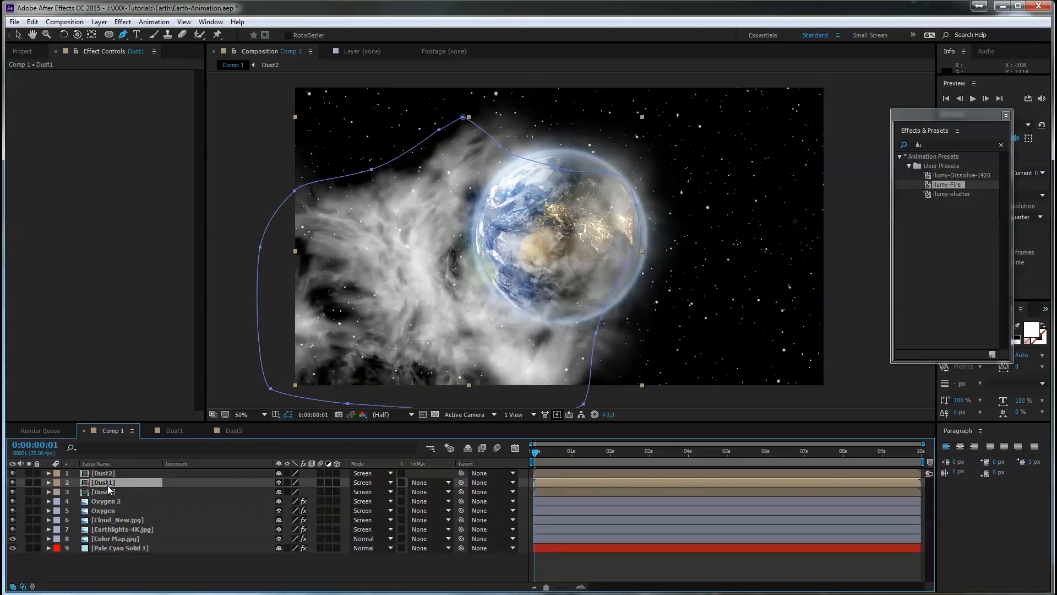
drag(104, 489, 114, 554)
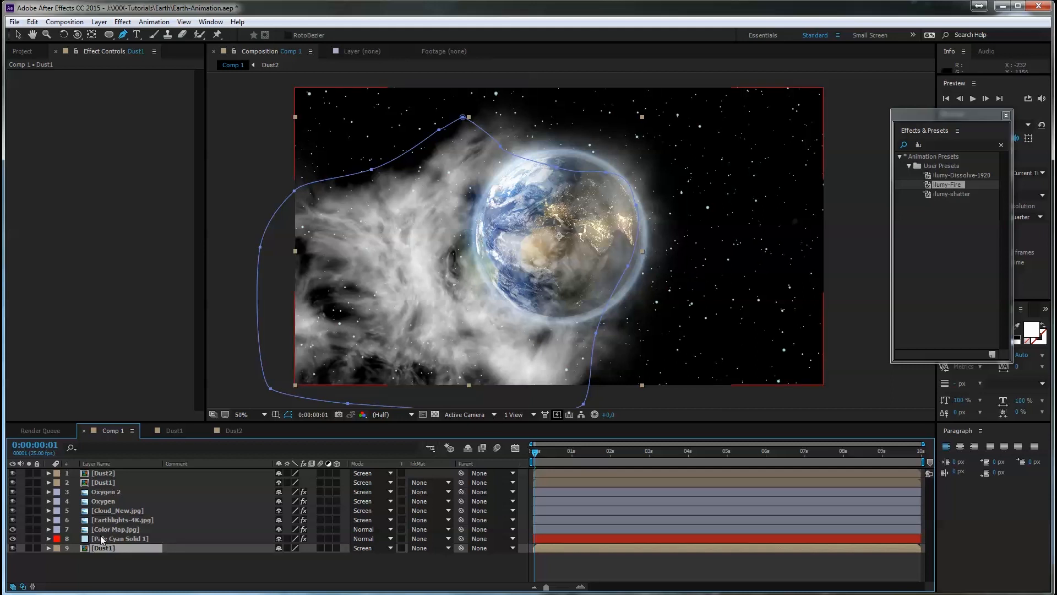
key(m)
key(m)
click(93, 557)
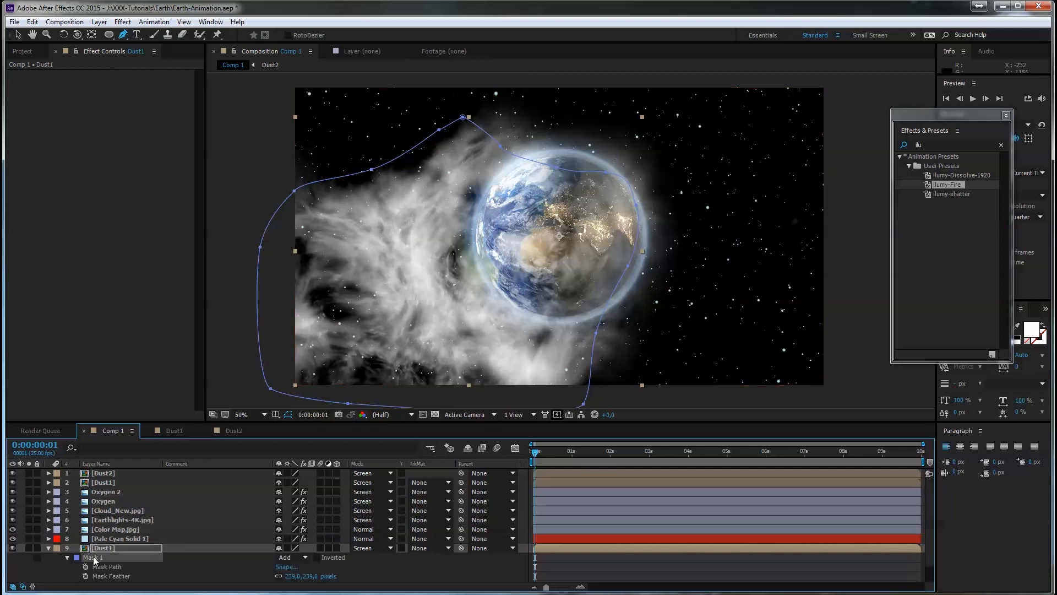
key(Delete)
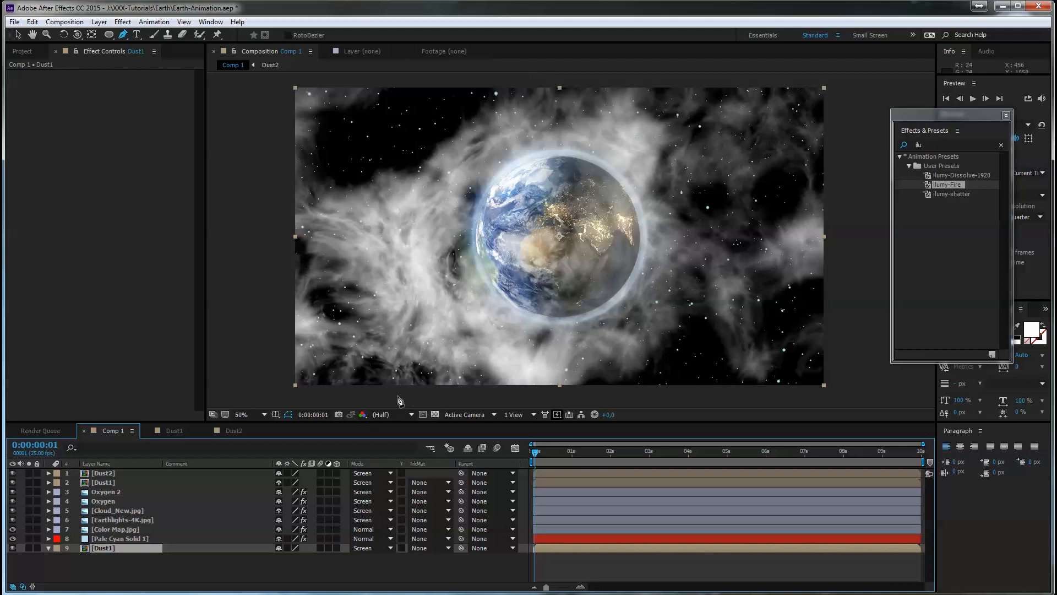
Step: Set the bottom Dust1 copy's opacity to 35% and display the project's item list
key(t)
click(272, 558)
drag(272, 558, 221, 556)
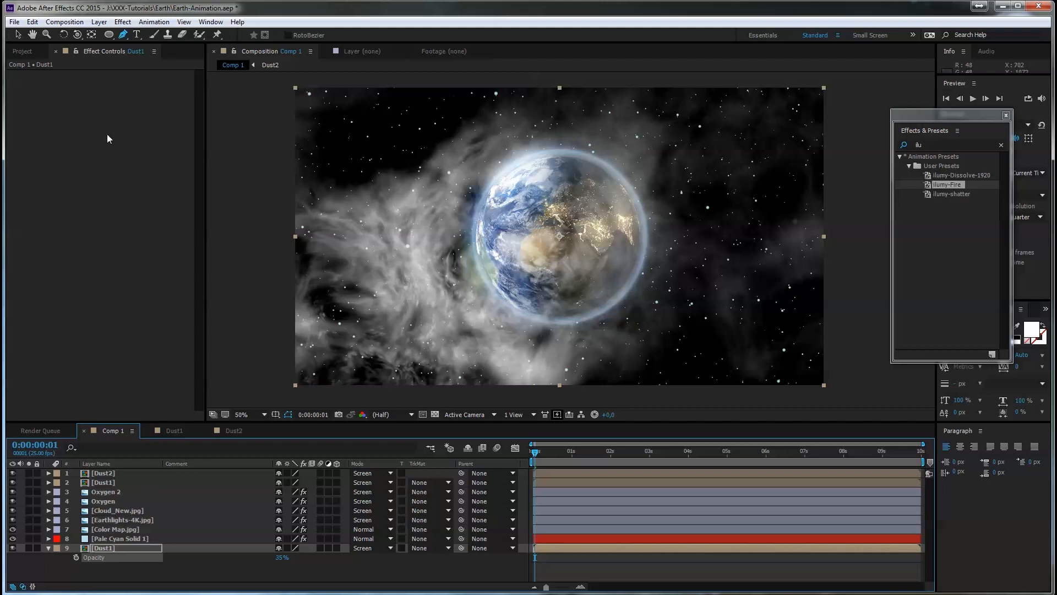
click(19, 51)
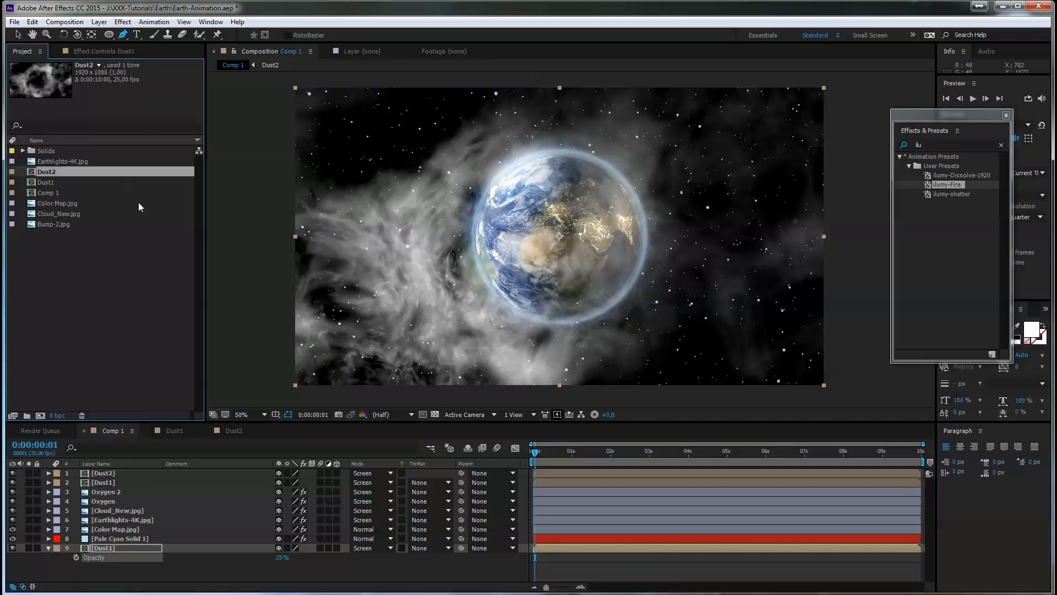
Step: Duplicate the Dust1 composition in the project and place the copy in Comp 1 directly beneath the Pale Cyan Solid 1 layer
click(51, 183)
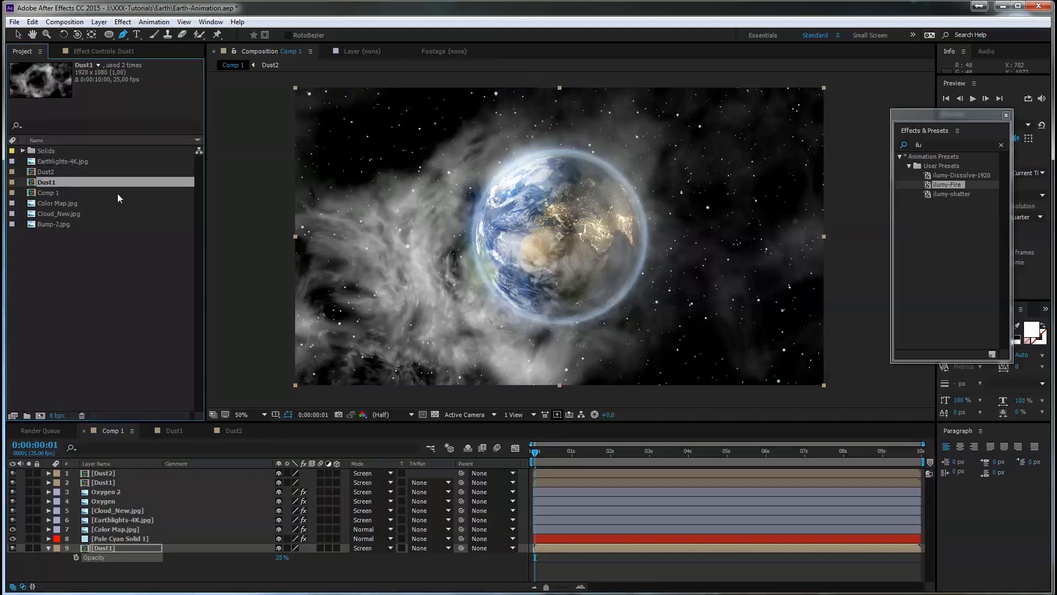
click(32, 22)
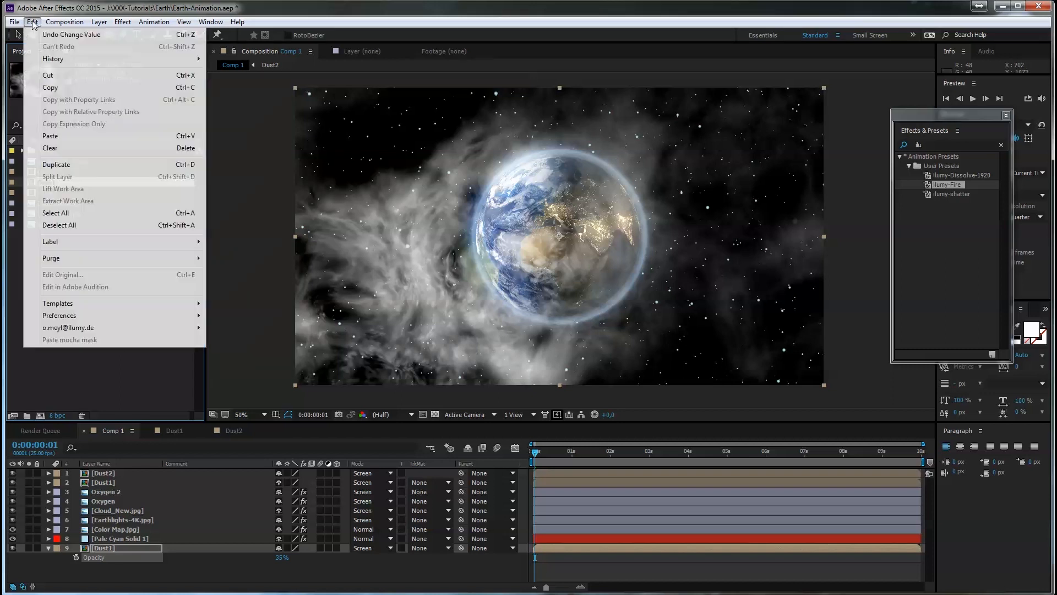
click(61, 88)
click(33, 22)
click(72, 136)
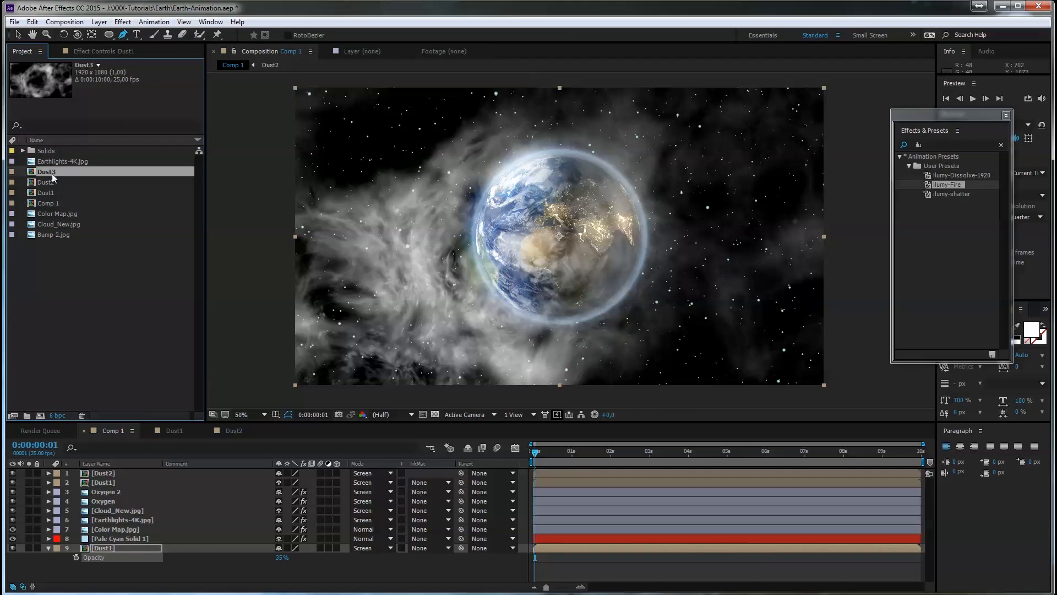
drag(51, 172, 108, 540)
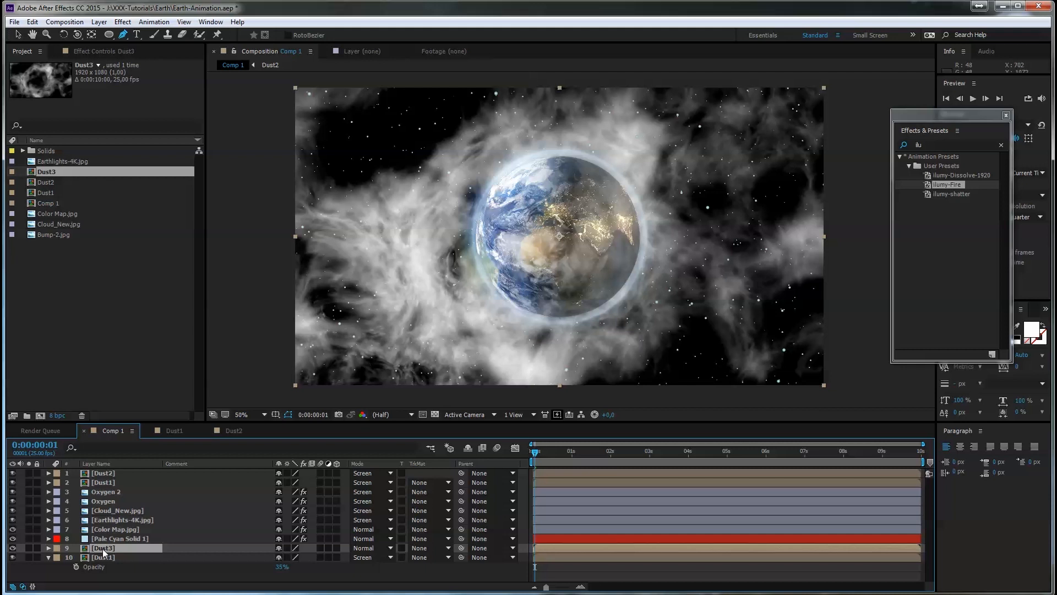
drag(108, 539, 104, 579)
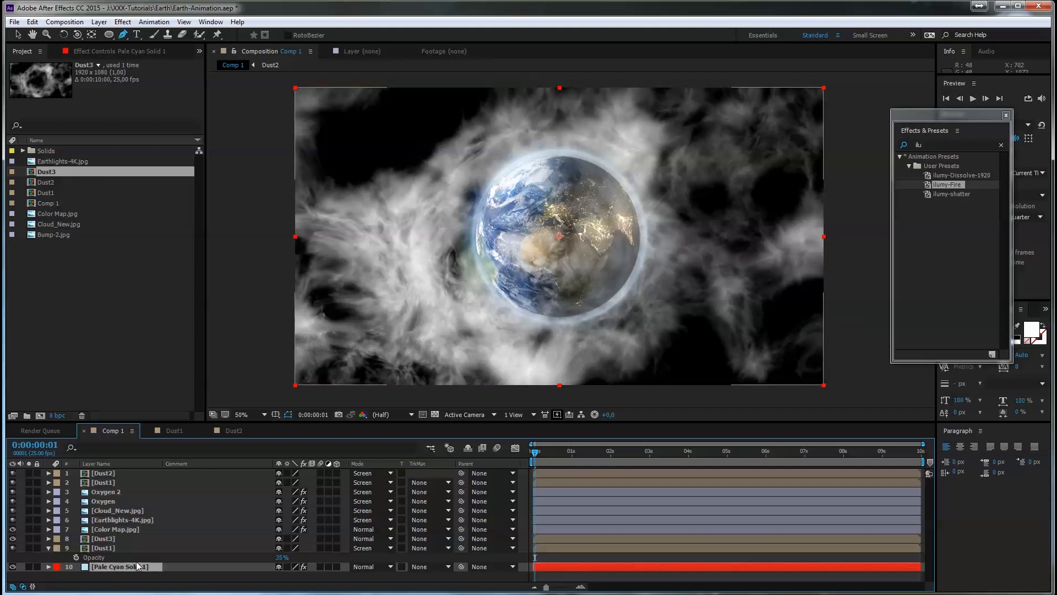
drag(123, 564, 120, 534)
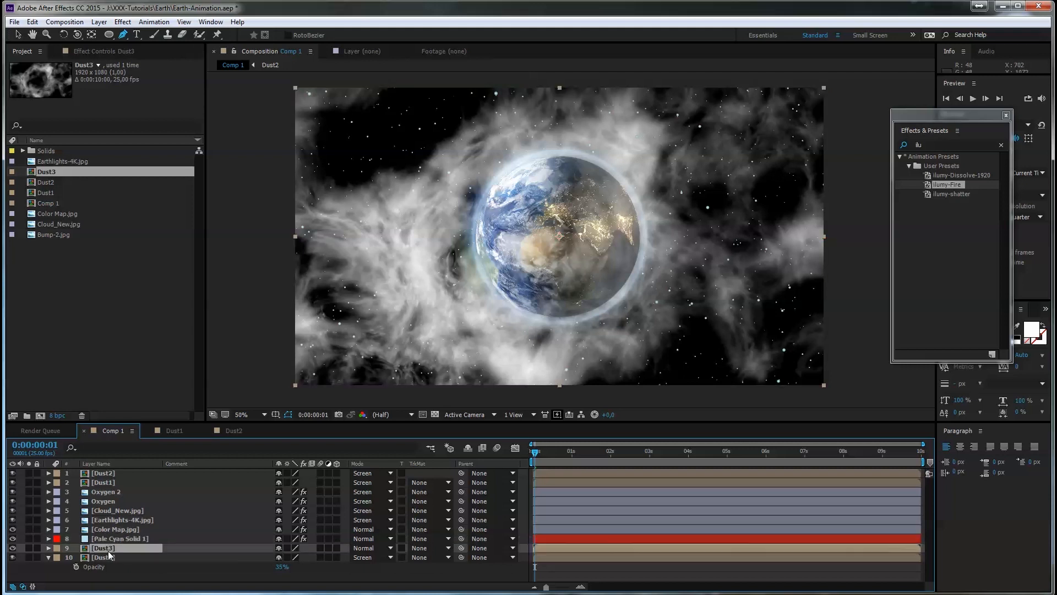
Step: Inside the Dust3 composition, set Solid 1's Fractal Noise Scale to about 2063.6 and move Offset Turbulence to about 118, 690
double_click(108, 551)
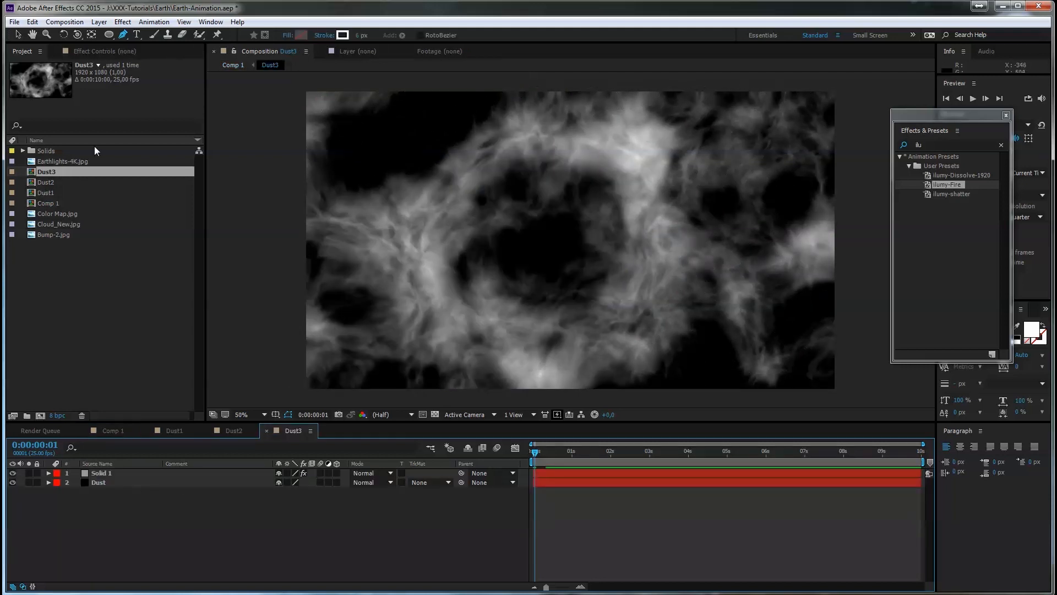
click(109, 54)
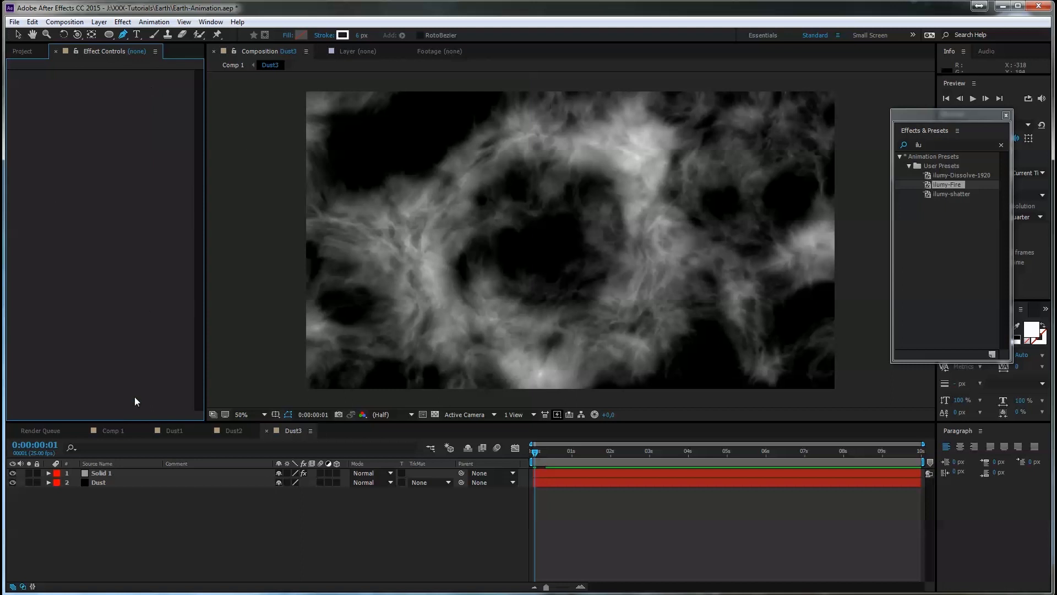
click(107, 471)
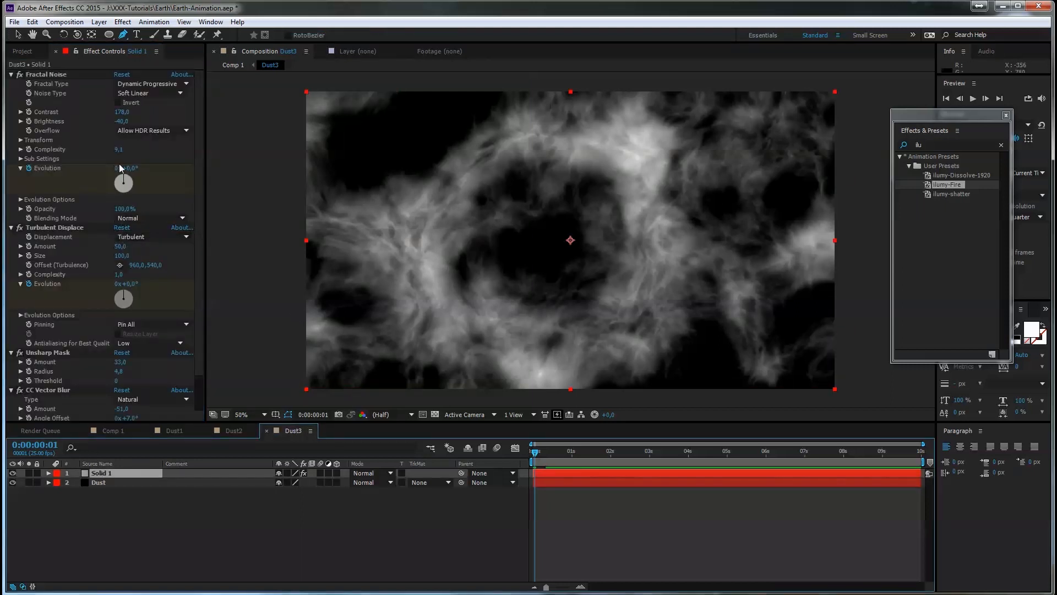
click(21, 140)
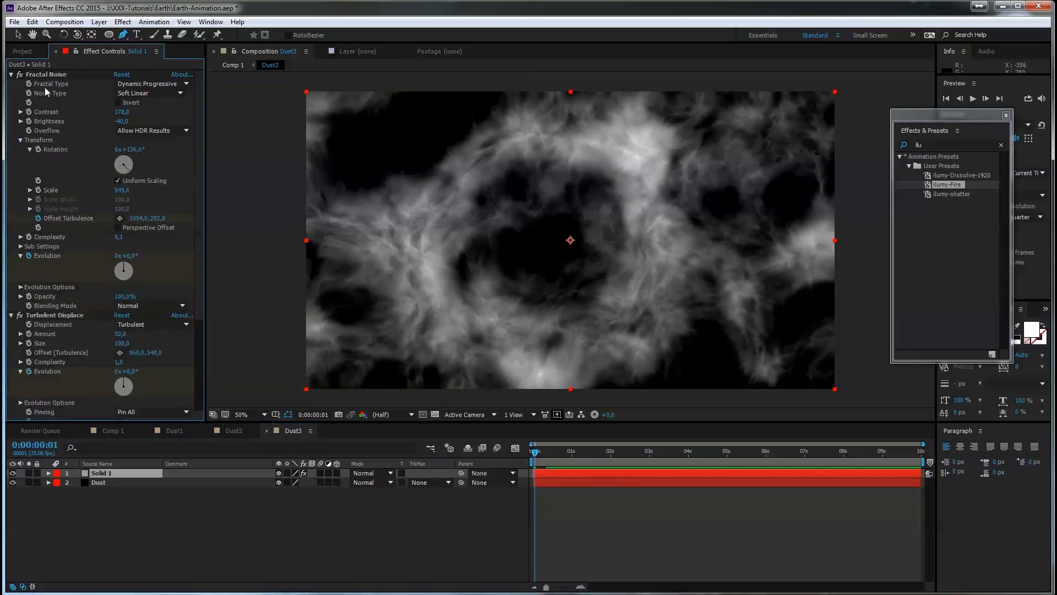
drag(130, 190, 938, 164)
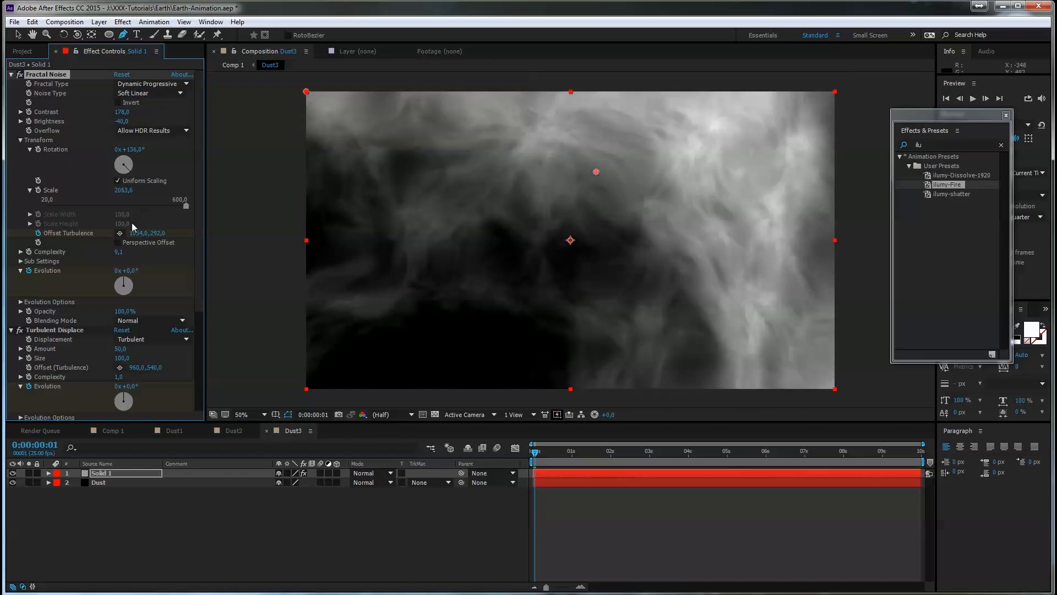
drag(599, 170, 341, 281)
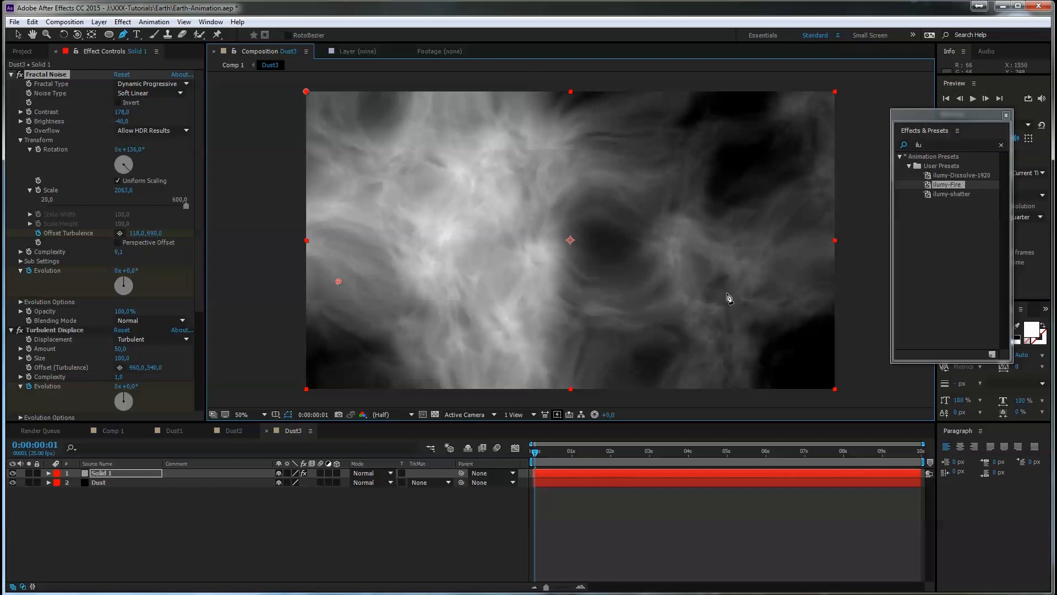
Step: In Comp 1, draw a closed curved Pen tool mask on the Dust3 layer from the Earth's left half out beyond the frame's right edge
click(107, 431)
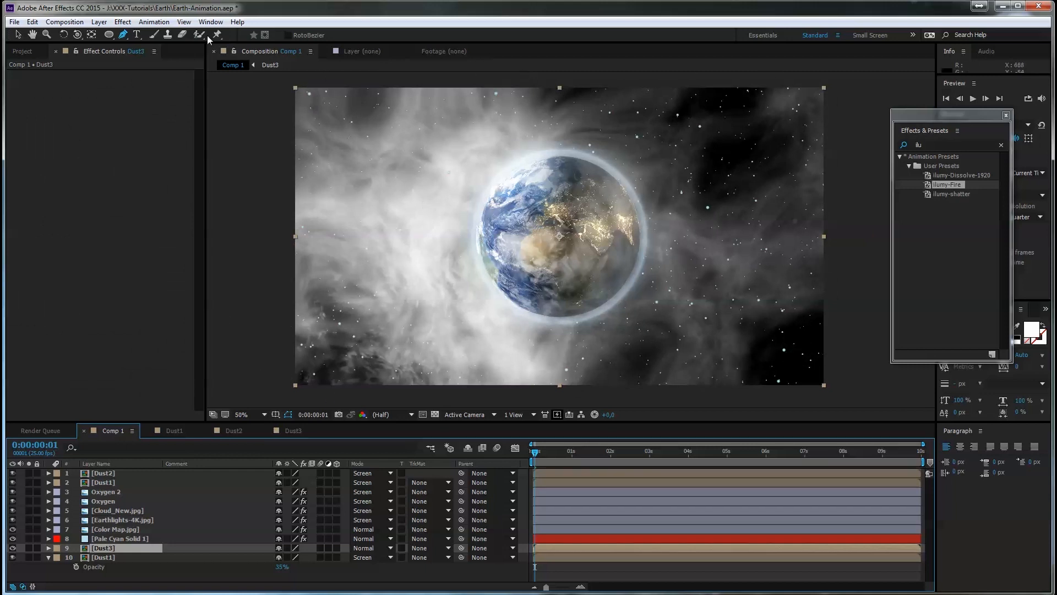
click(832, 76)
drag(703, 82, 683, 87)
drag(597, 109, 581, 121)
click(541, 157)
drag(497, 204, 489, 217)
drag(487, 259, 535, 307)
drag(582, 310, 616, 319)
drag(675, 345, 698, 362)
drag(757, 397, 845, 395)
drag(858, 207, 858, 197)
click(852, 109)
drag(832, 76, 847, 96)
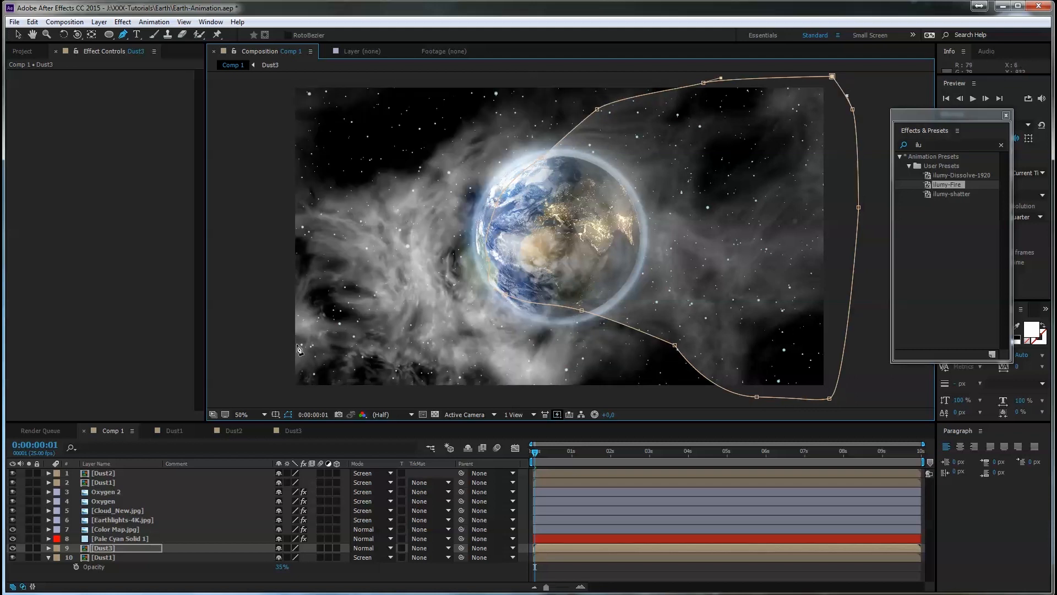
Step: Increase the Fractal Noise Contrast on Solid 1 inside the Dust3 composition and return to Comp 1
double_click(109, 548)
mouse_move(122, 112)
mouse_down()
mouse_move(154, 112)
mouse_move(128, 112)
mouse_up()
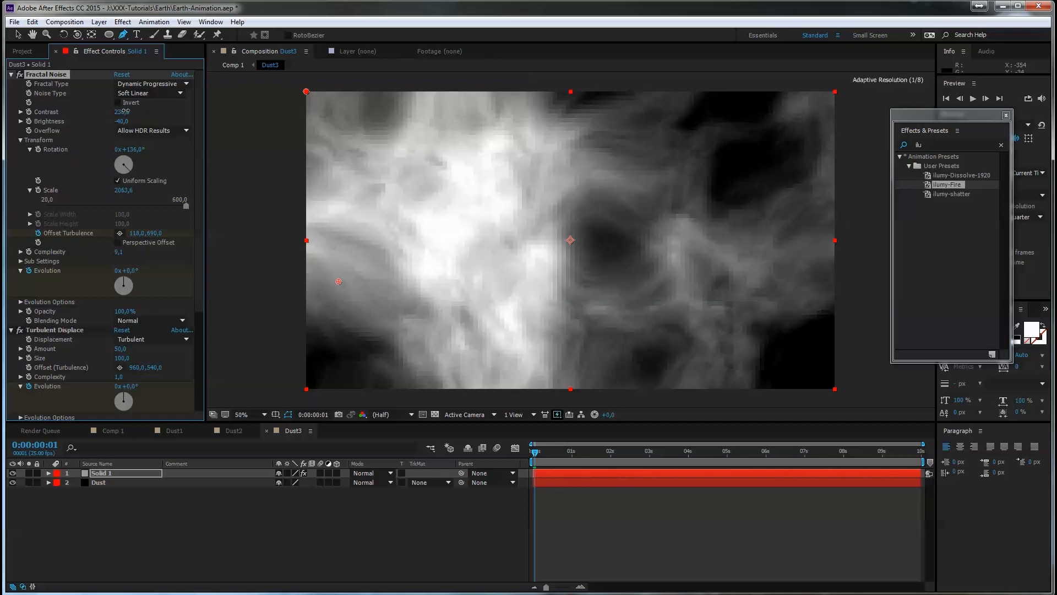
click(110, 431)
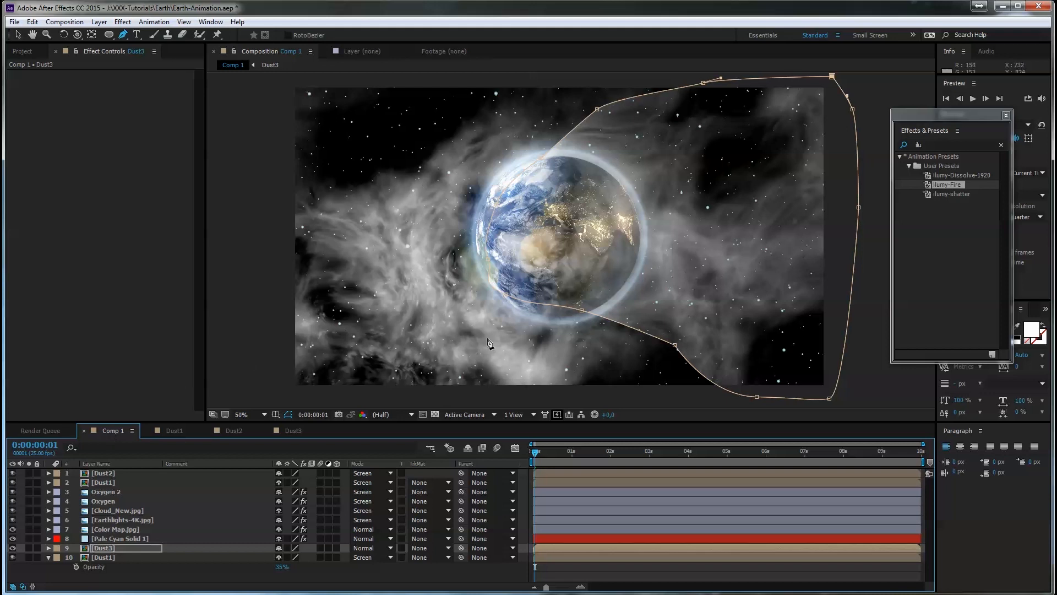
Step: Feather Mask 1 on the Dust3 layer by 206 pixels
click(103, 548)
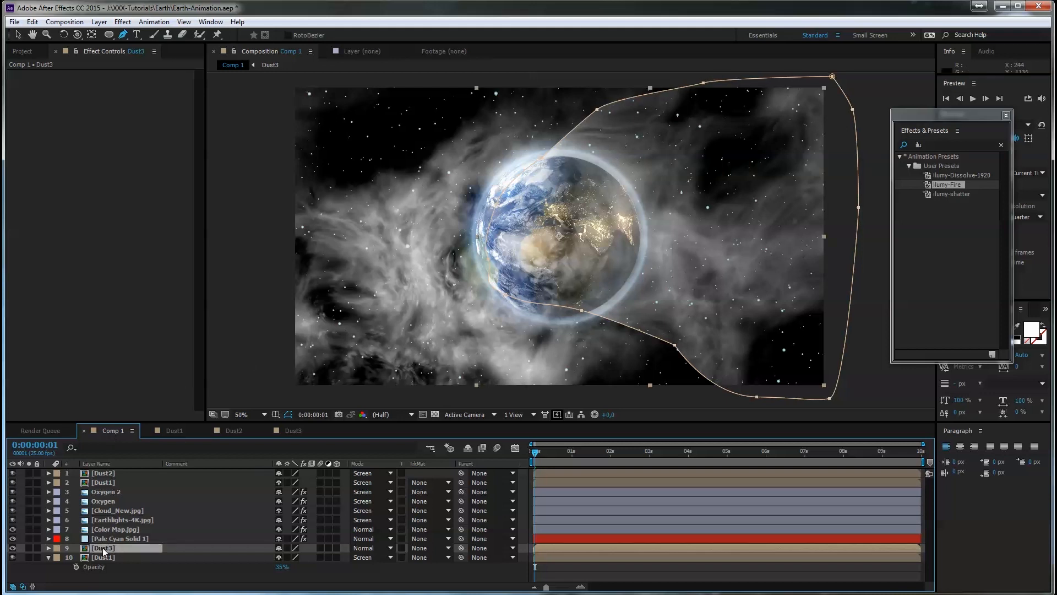
key(m)
key(m)
drag(306, 577, 411, 575)
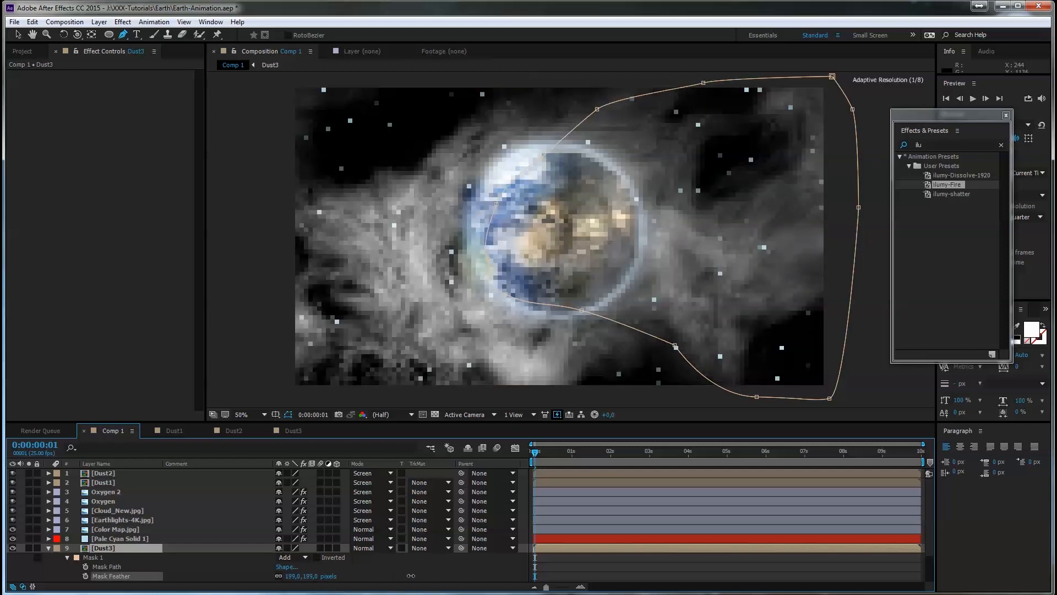
Step: Reshape the Dust3 mask by moving its points over the Earth inward, away from the planet's left side
key(v)
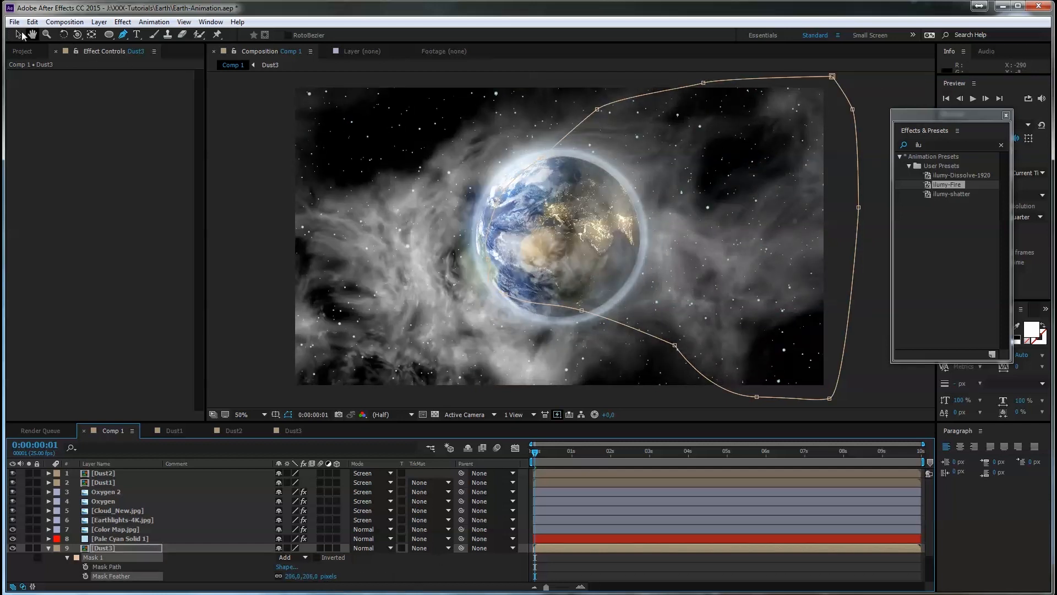
drag(488, 259, 531, 259)
drag(506, 296, 640, 335)
drag(543, 159, 562, 170)
drag(497, 205, 509, 207)
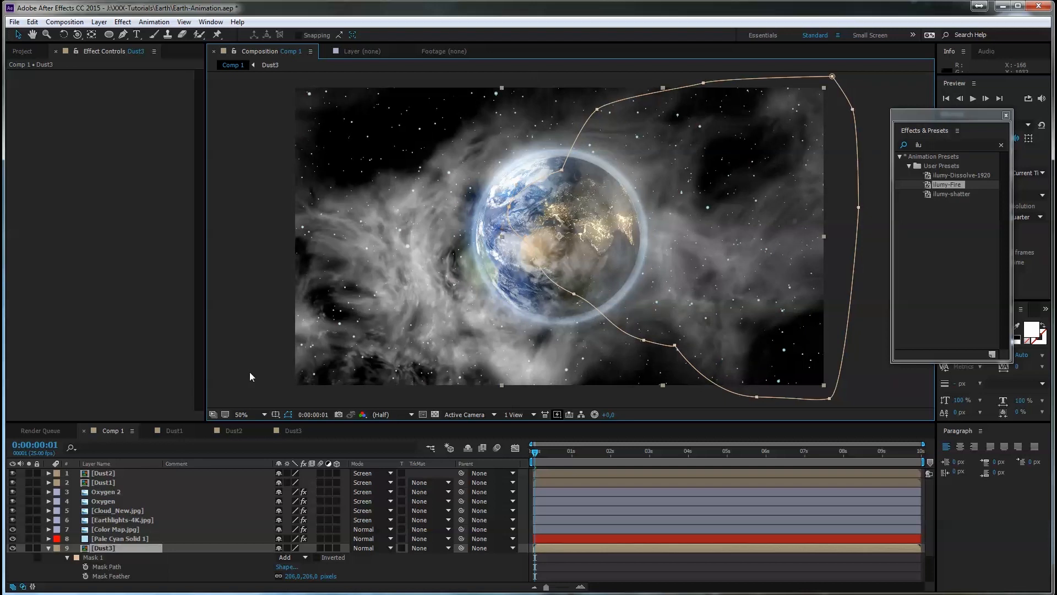
click(109, 483)
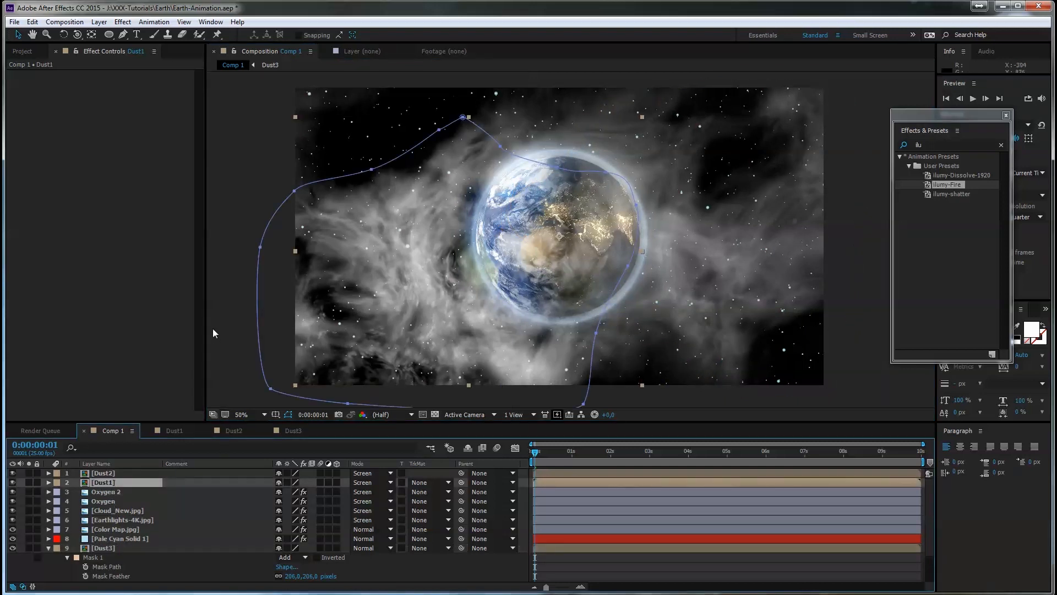
key(ctrl+Down)
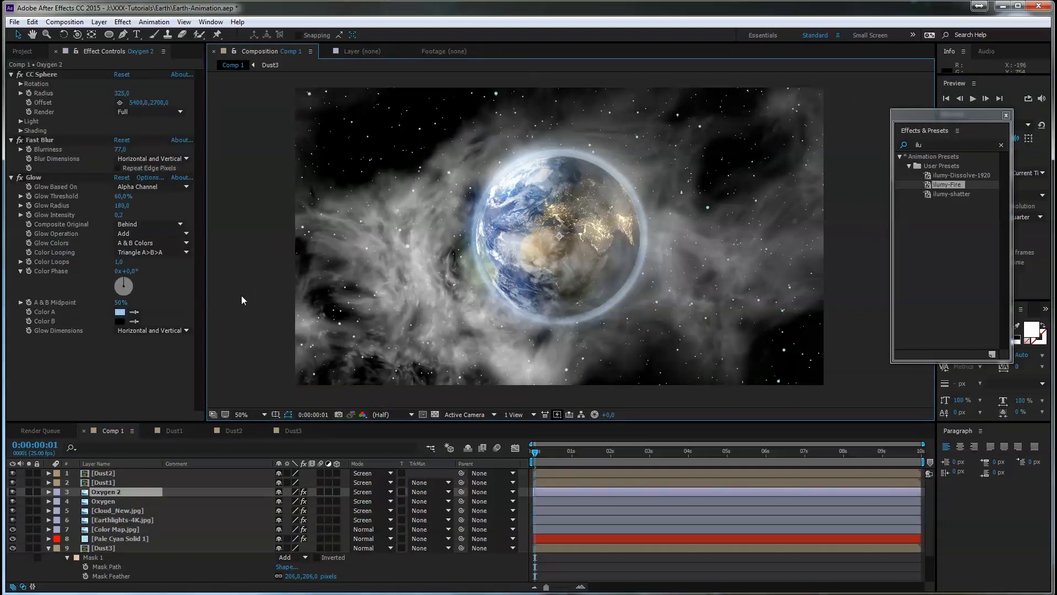
scroll(510, 259, up, 2)
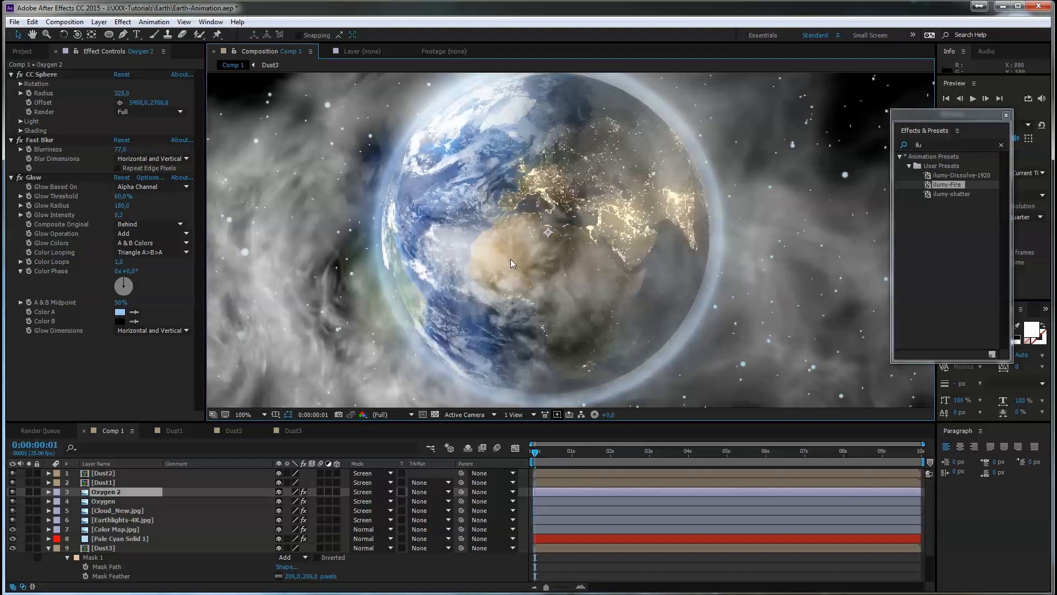
drag(501, 260, 552, 290)
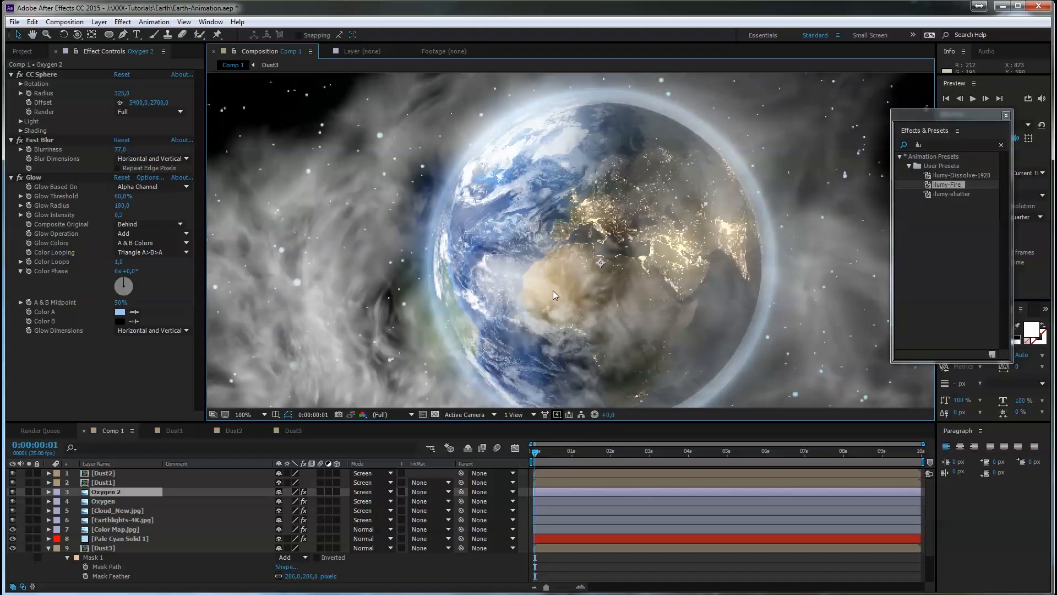
scroll(553, 290, down, 2)
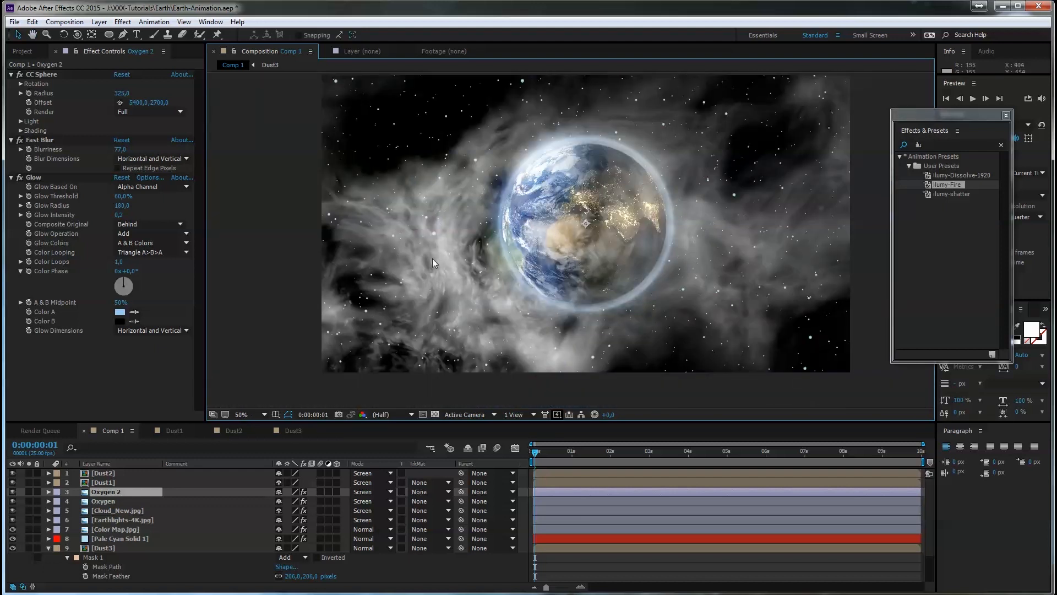
Step: Find the Tint effect and apply it to the upper Dust1 layer in Comp 1
click(106, 475)
click(112, 483)
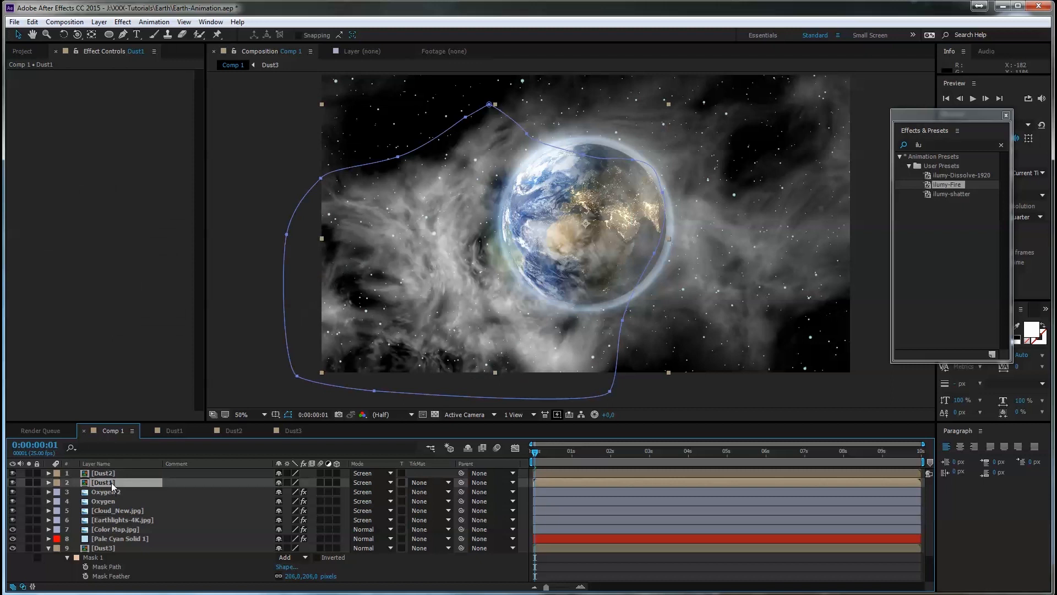
click(933, 144)
text(tint)
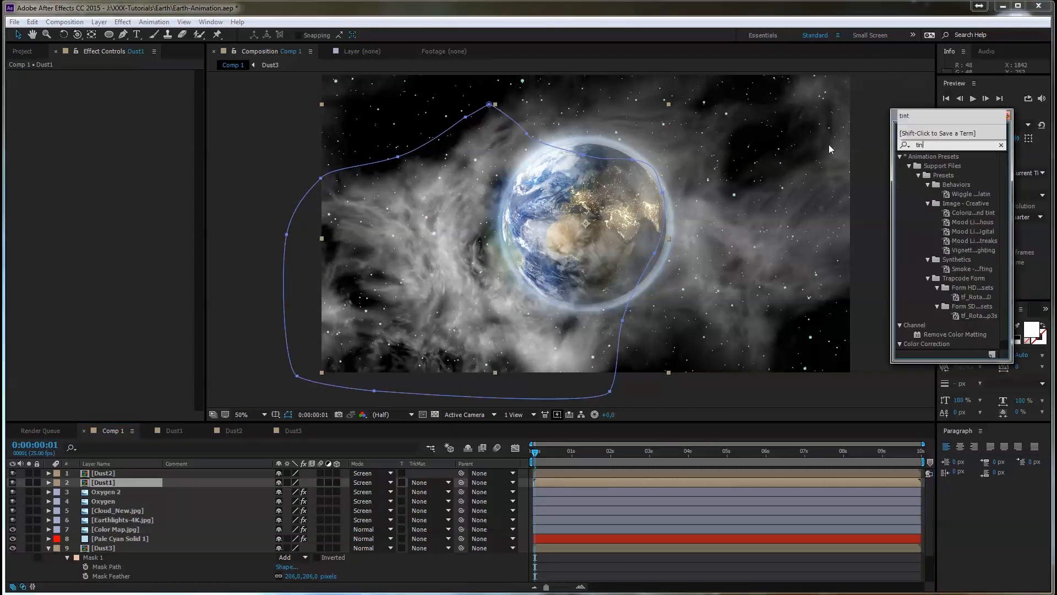
click(23, 51)
click(128, 52)
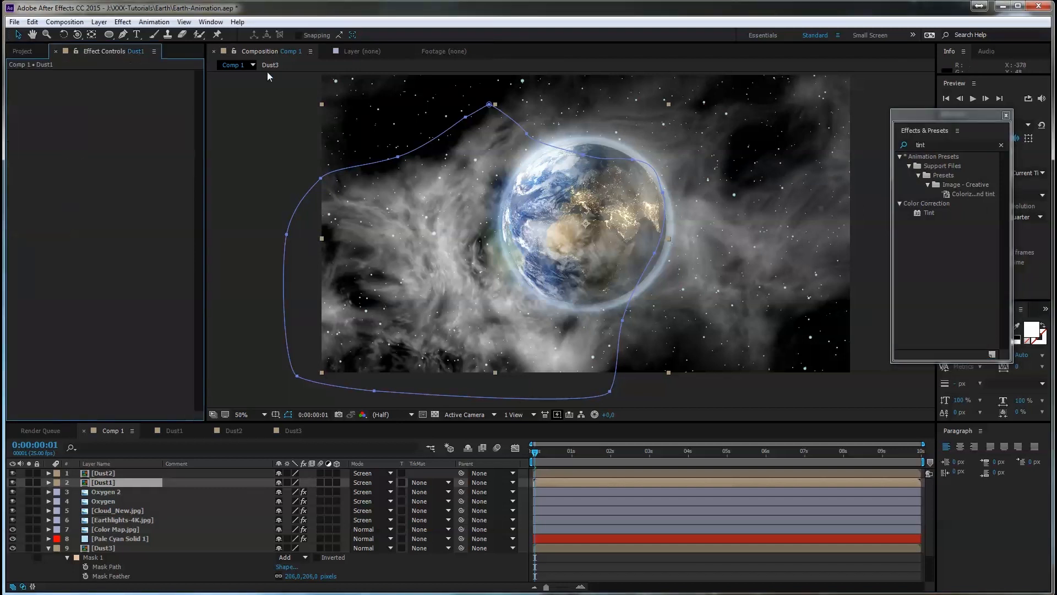
double_click(923, 214)
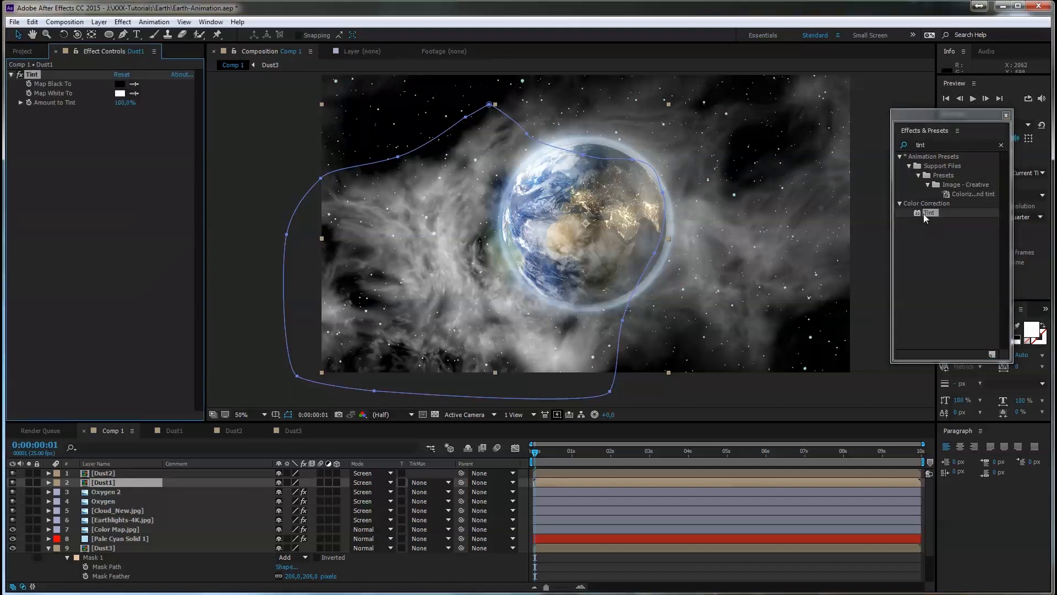
Step: Set the Tint effect's Map White To colour to light blue BEDAF7 on the upper Dust1 layer
click(120, 93)
drag(770, 421, 773, 395)
click(644, 340)
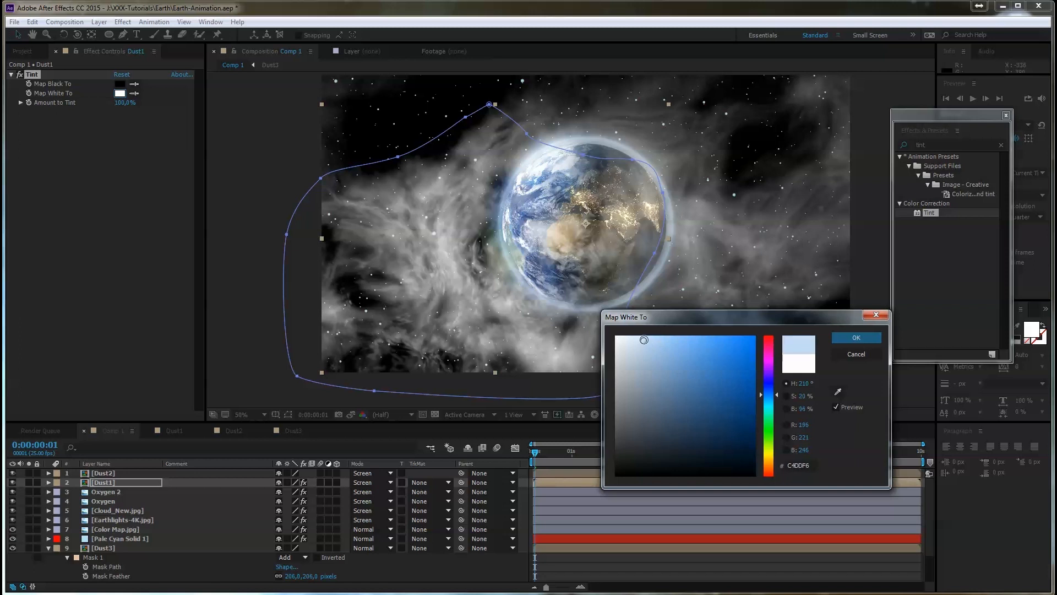
drag(644, 339, 644, 338)
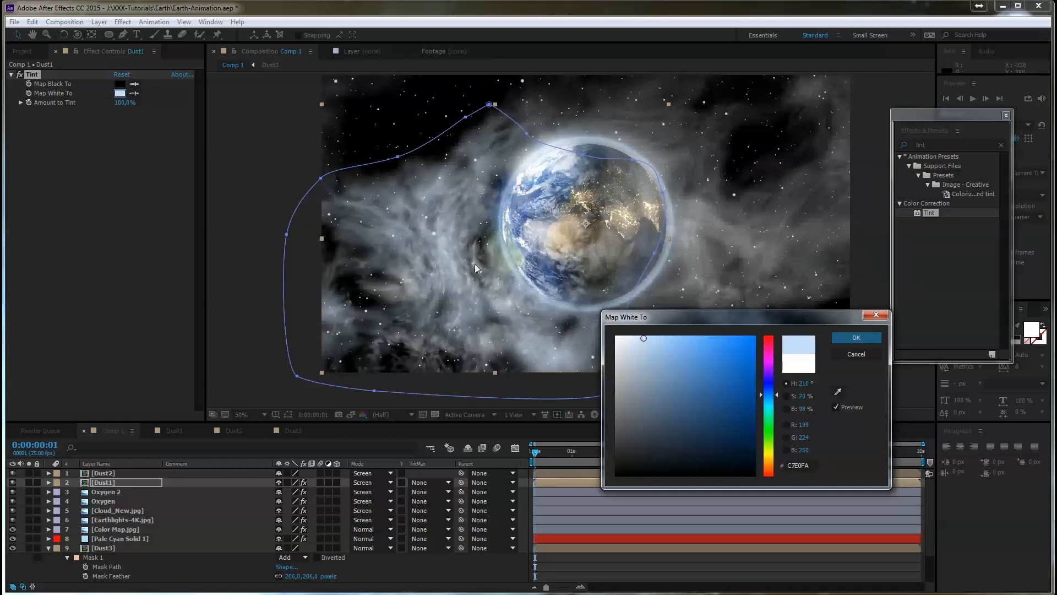
click(648, 340)
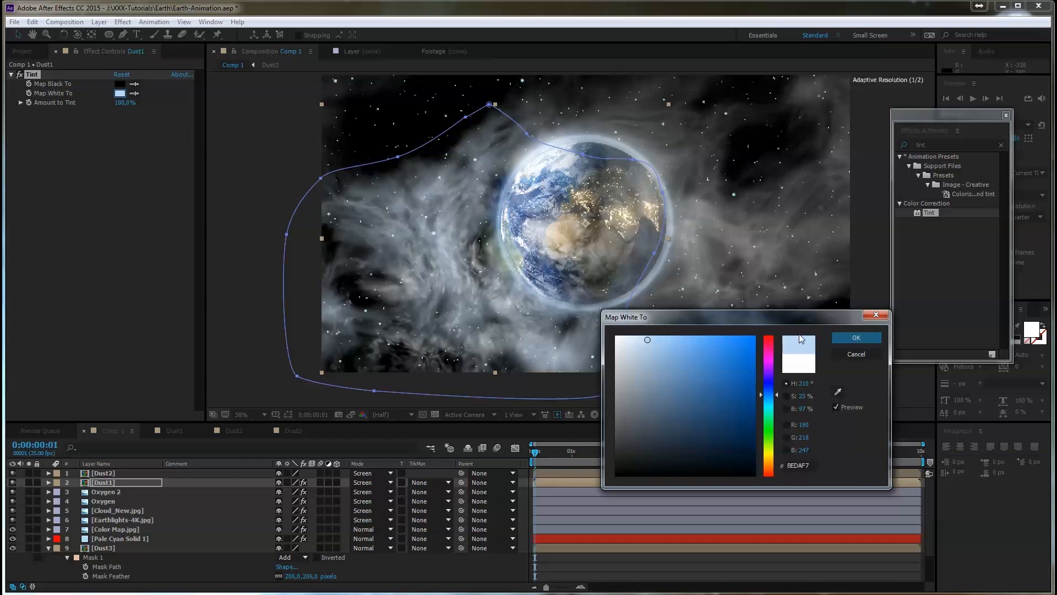
click(856, 337)
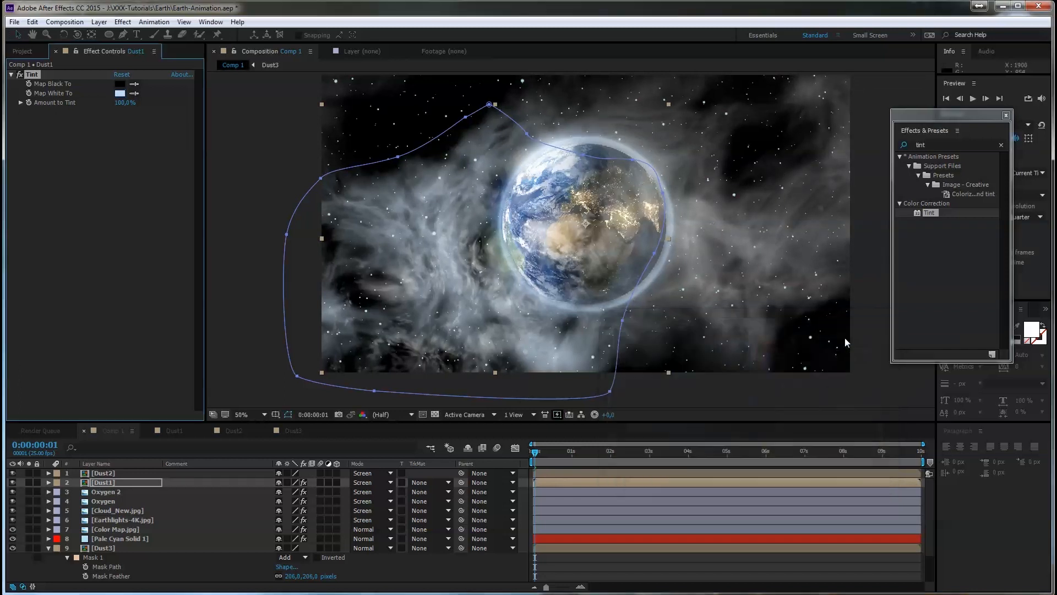
Step: Copy the Tint effect from the upper Dust1 layer onto the Dust2, Dust3 and lower Dust1 layers
click(35, 75)
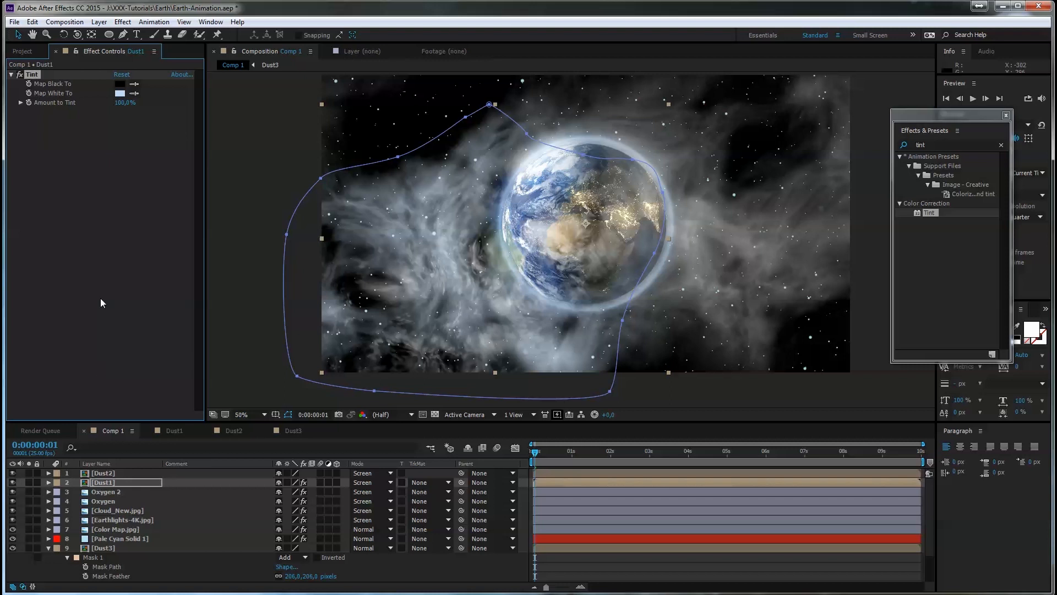
click(102, 464)
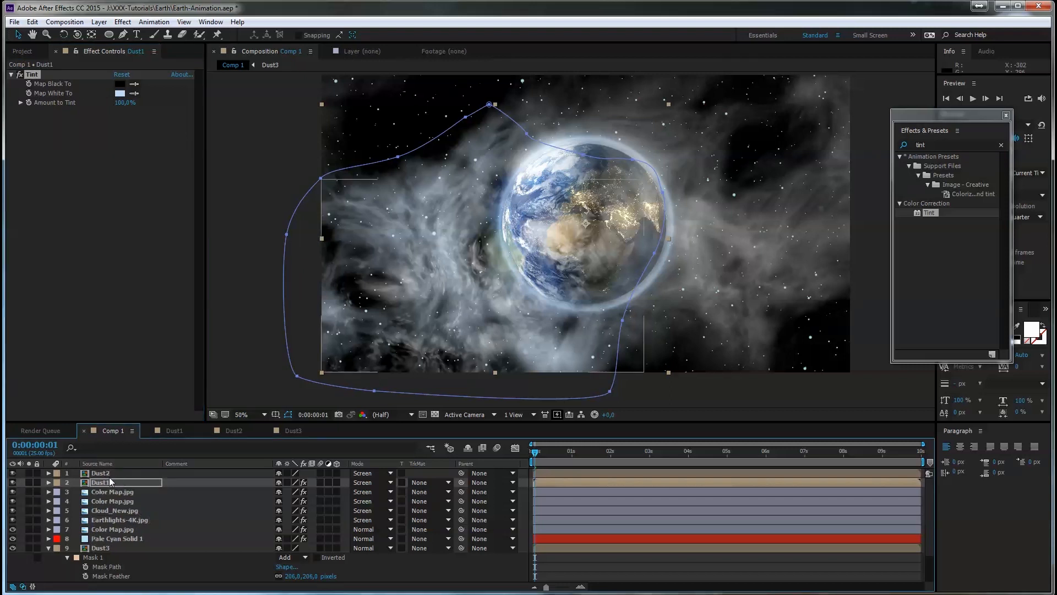
click(108, 474)
key(ctrl+v)
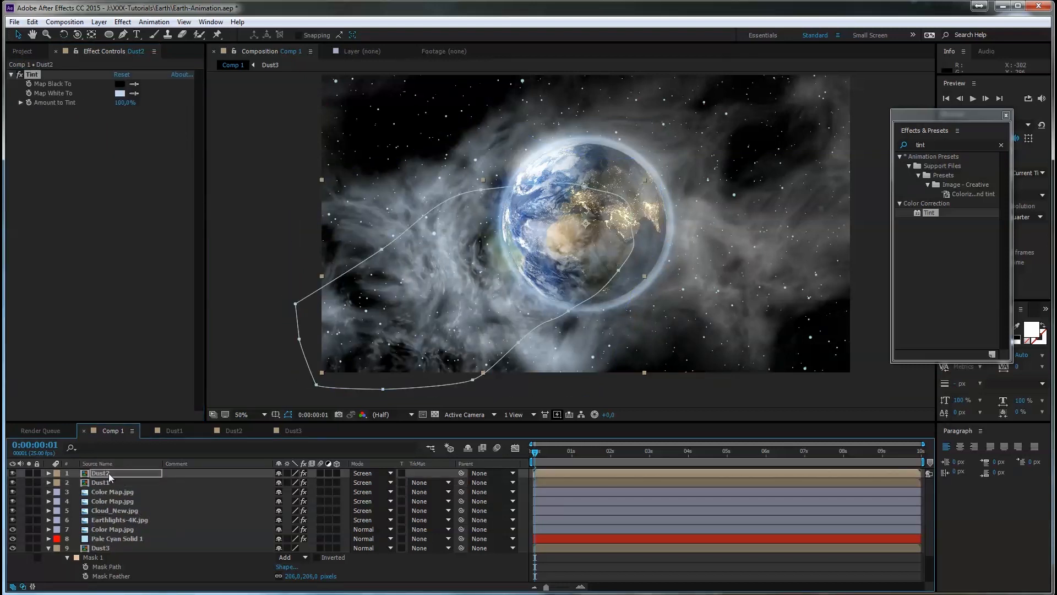
click(108, 546)
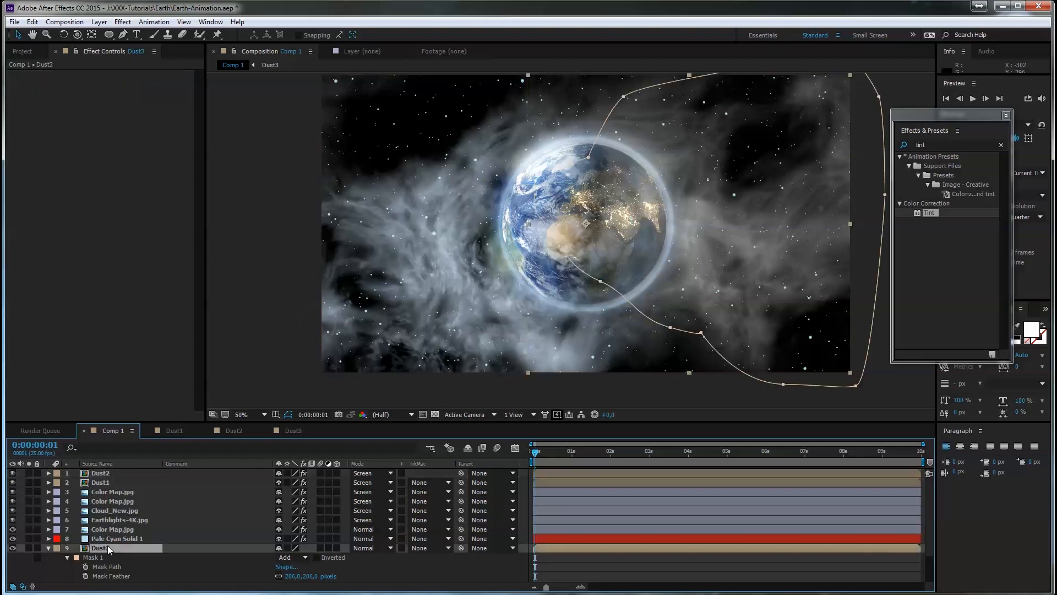
key(ctrl+v)
scroll(130, 542, down, 2)
click(108, 567)
key(ctrl+v)
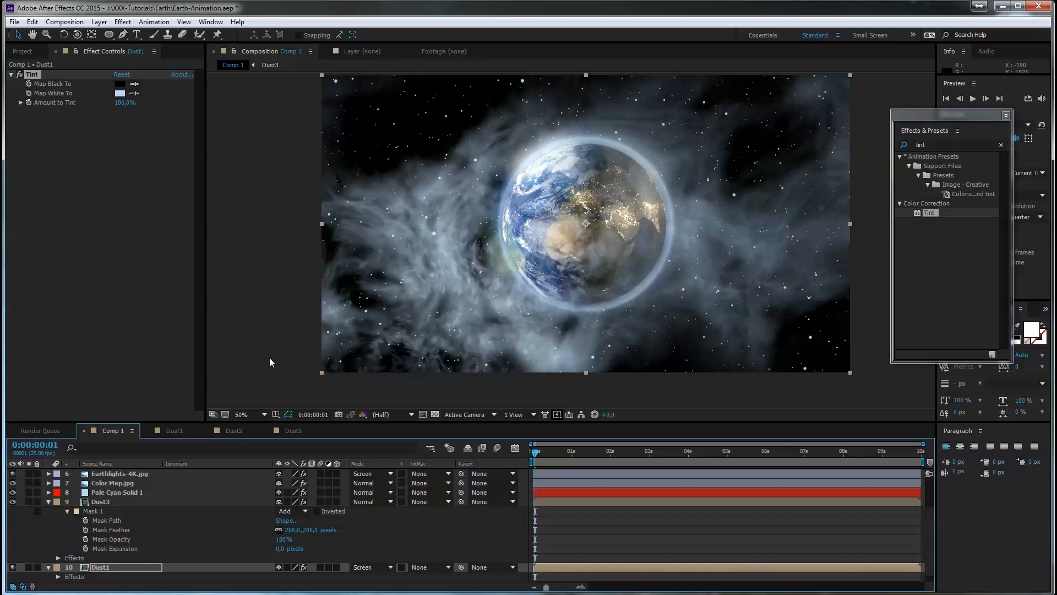
scroll(159, 507, up, 3)
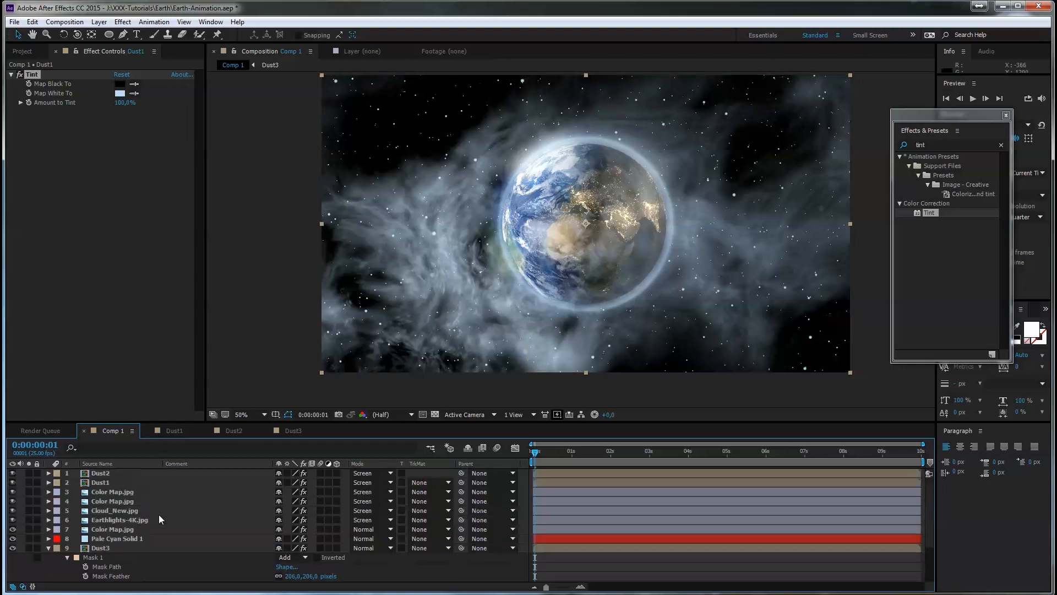
Step: Set the CC Sphere radius to 400 on the base Color Map.jpg layer beneath Earthlights-4K.jpg
click(122, 529)
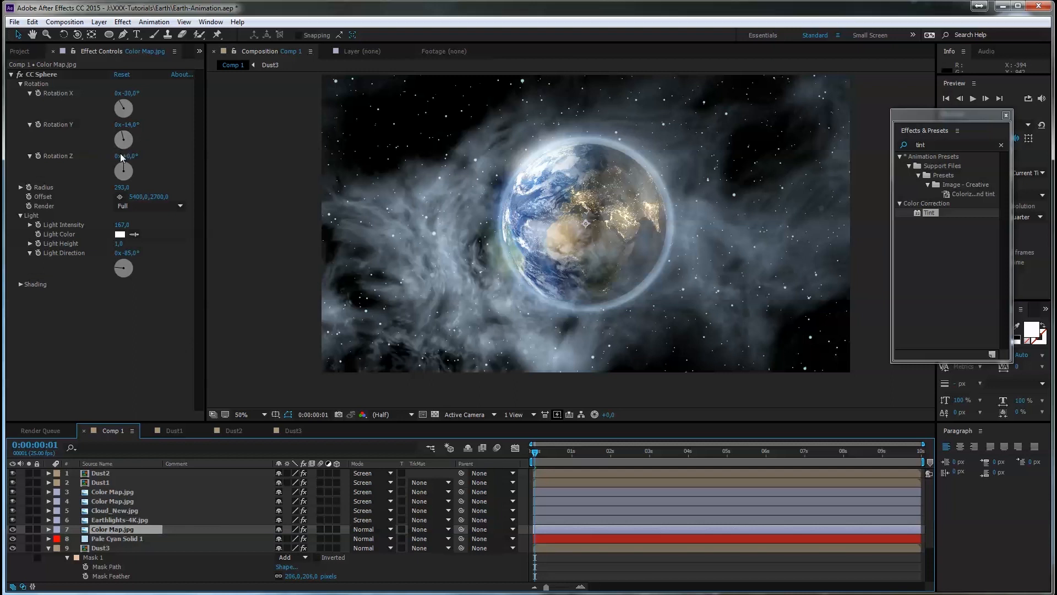
click(122, 188)
text(370)
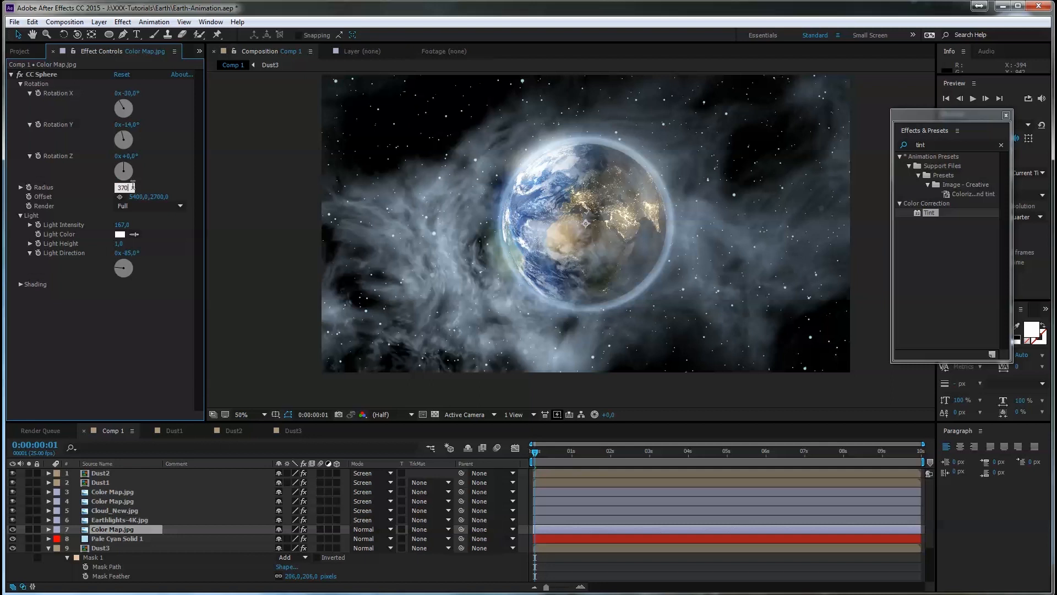
key(Tab)
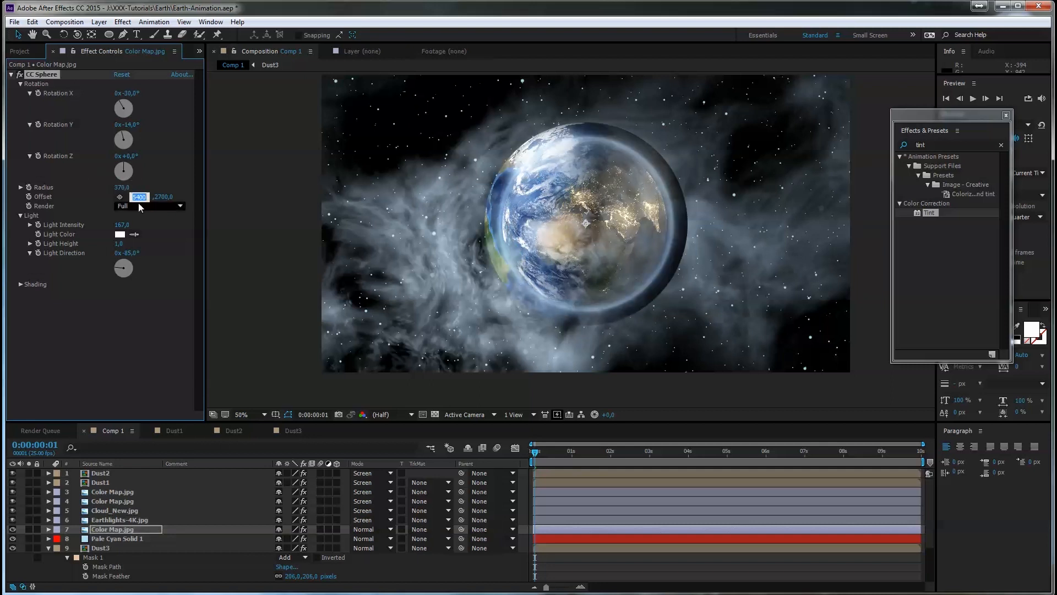
key(shift+Tab)
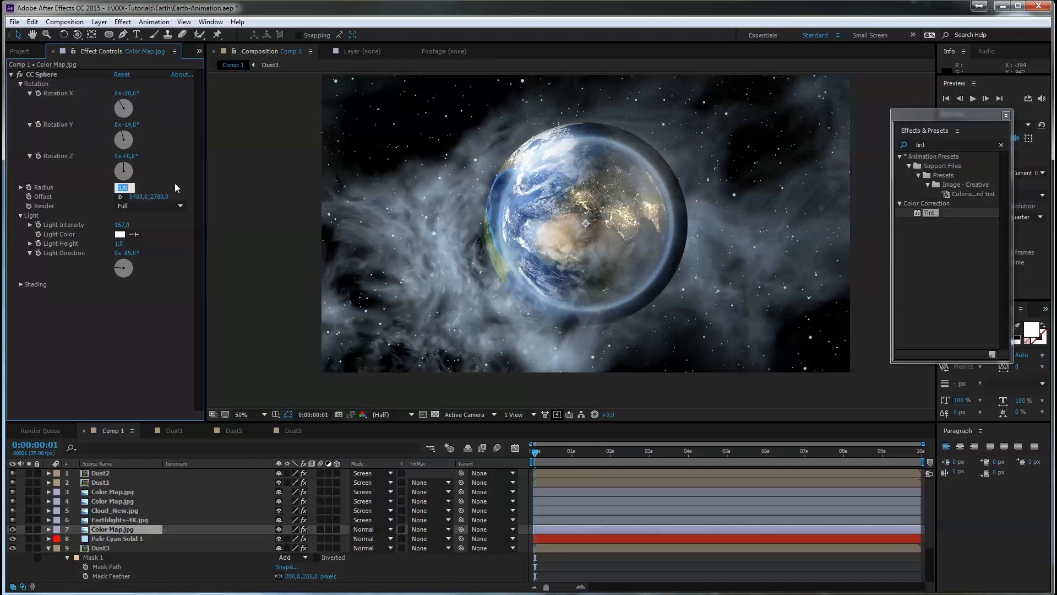
text(400)
key(Return)
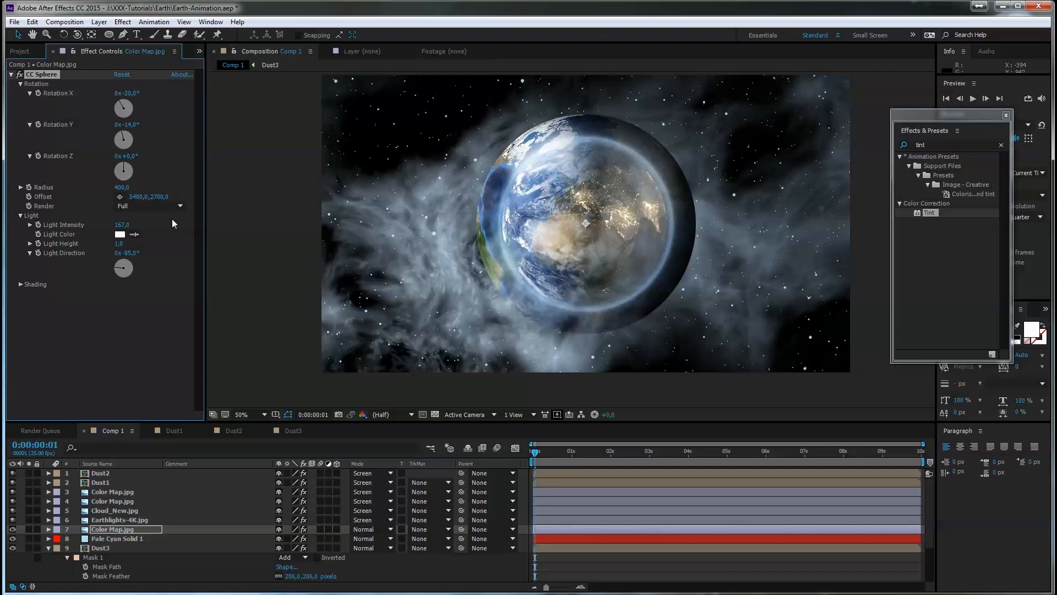
Step: Set the CC Sphere radius of the Earthlights-4K.jpg layer to 401
click(122, 519)
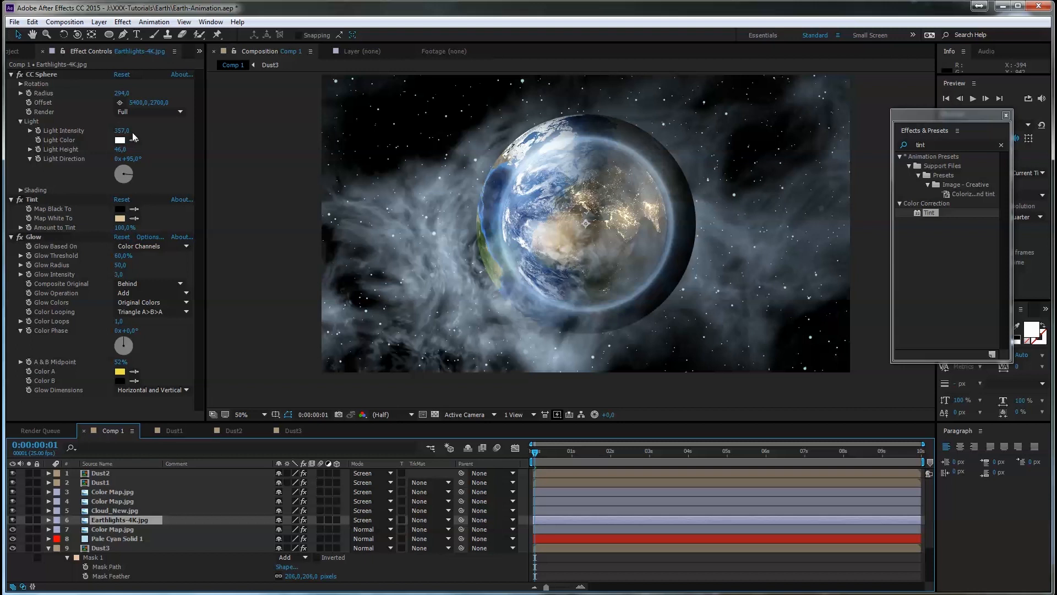
click(132, 91)
text(401)
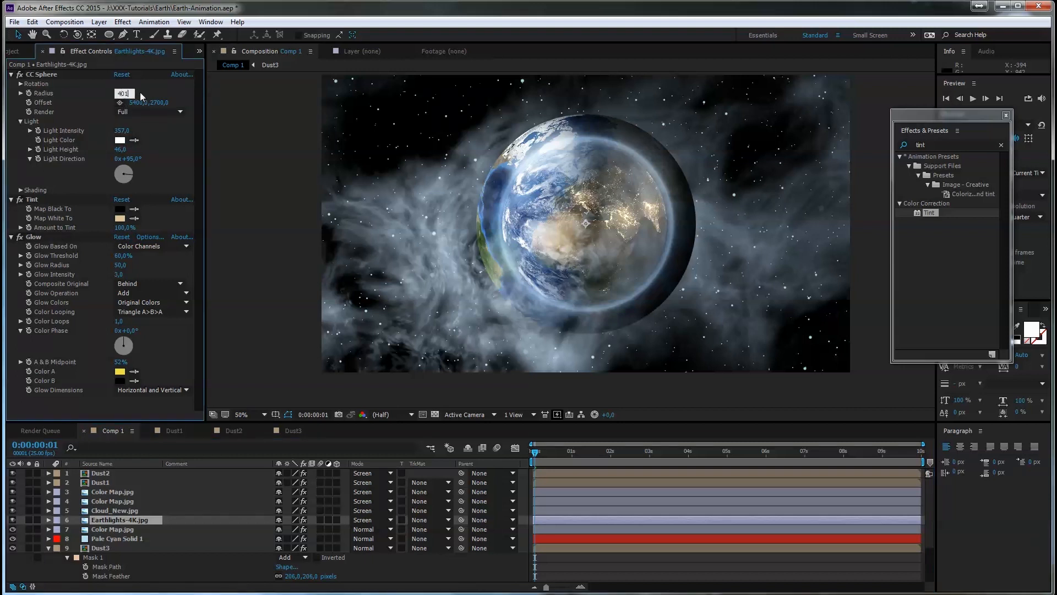
key(Return)
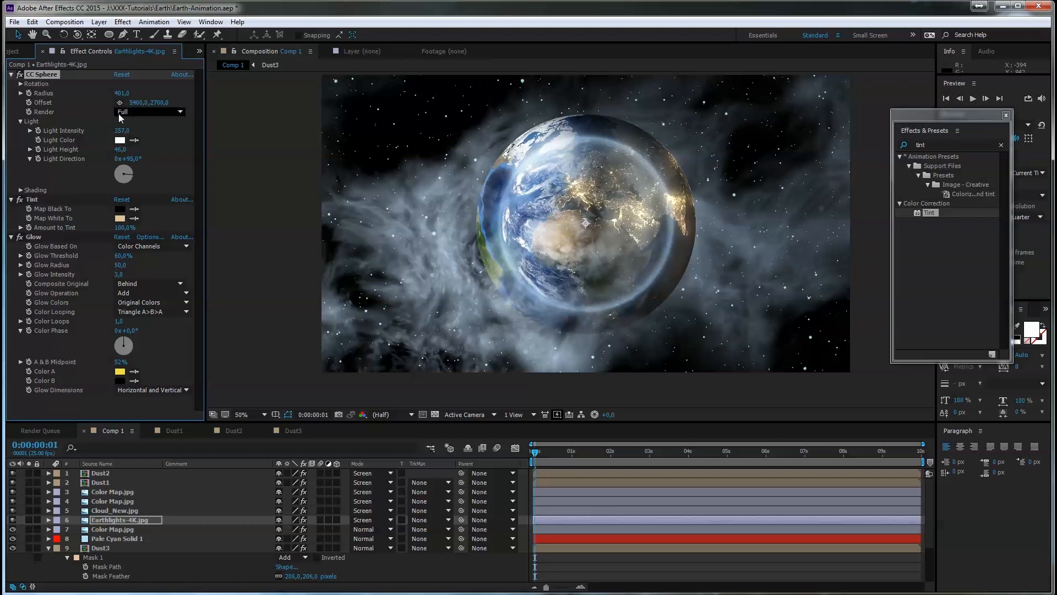
Step: Set the CC Sphere radius of the Cloud_New.jpg layer to 420
click(114, 510)
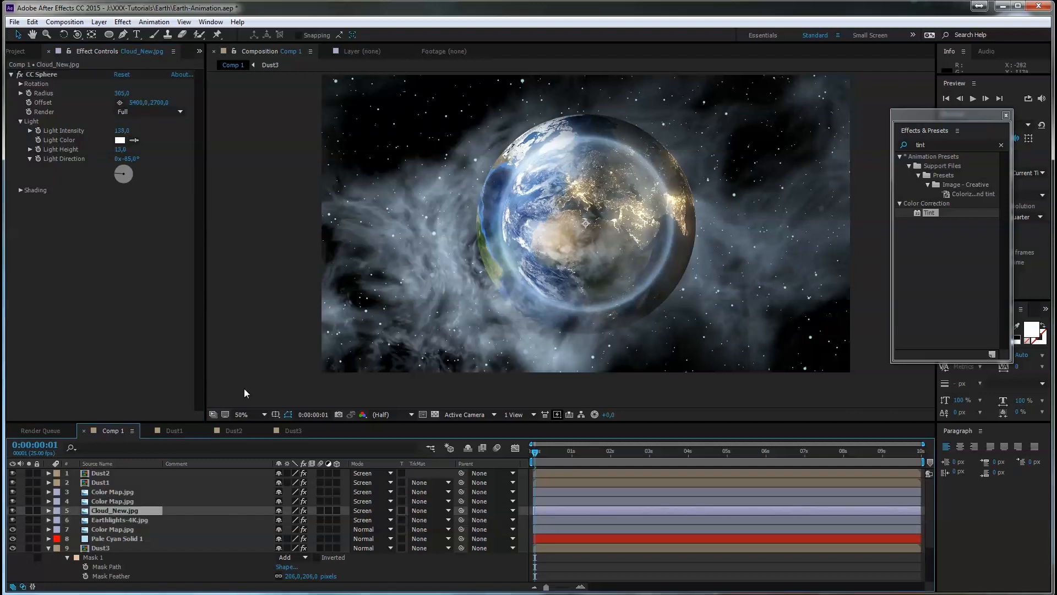
click(121, 94)
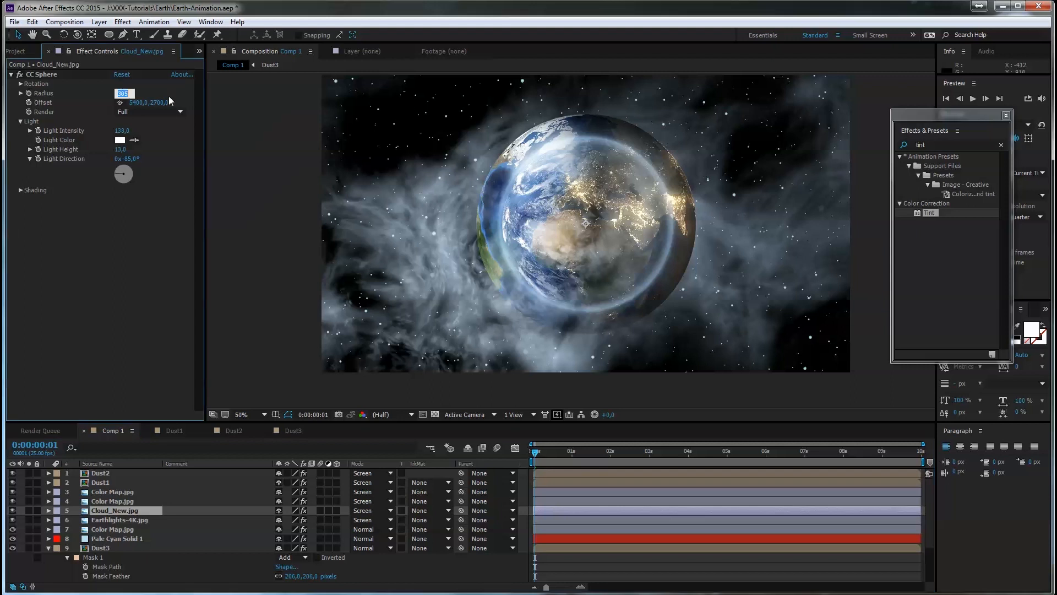
text(420)
key(Return)
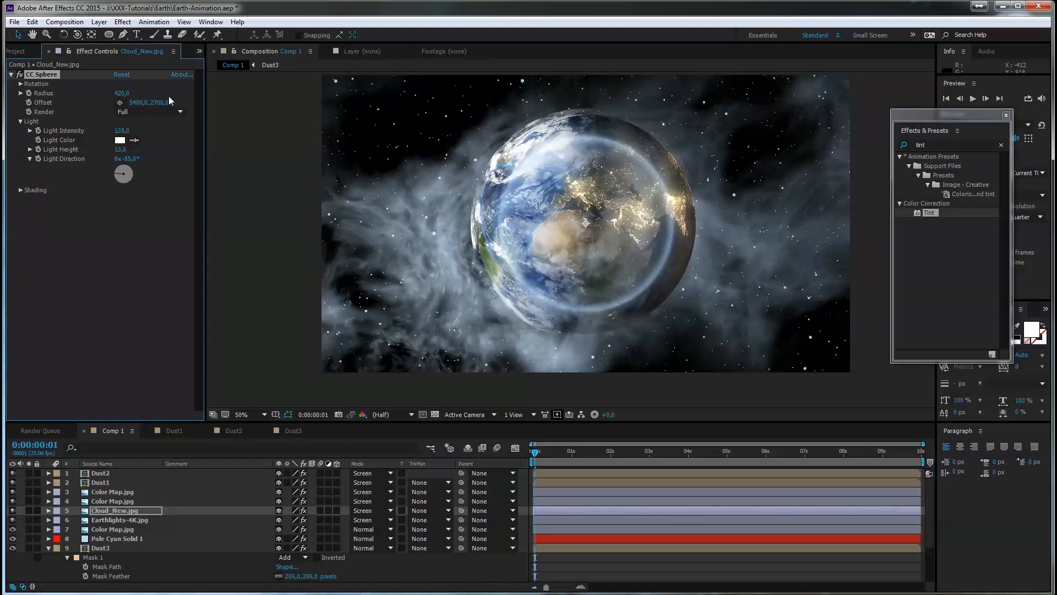
Step: Enlarge the atmosphere glow on the Color Map.jpg layer directly above Cloud_New.jpg by setting its CC Sphere radius to 445
click(114, 500)
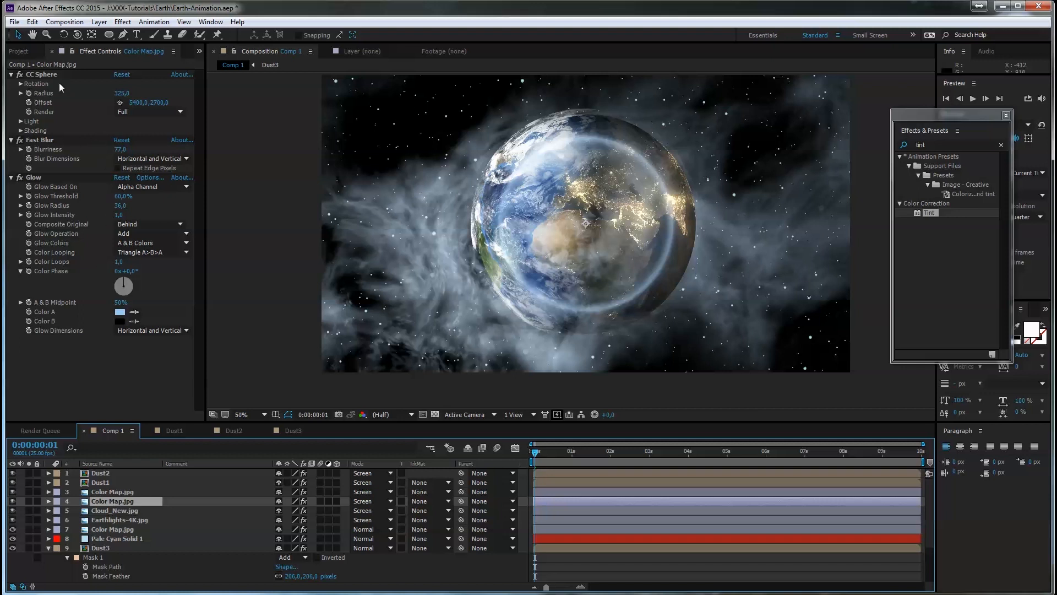
click(122, 94)
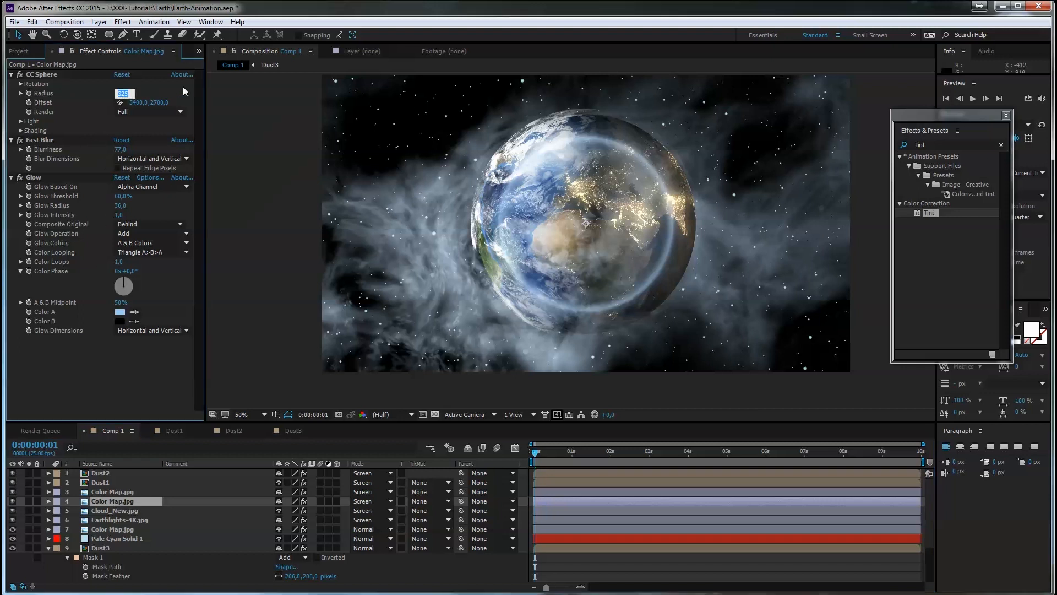
text(460)
key(Return)
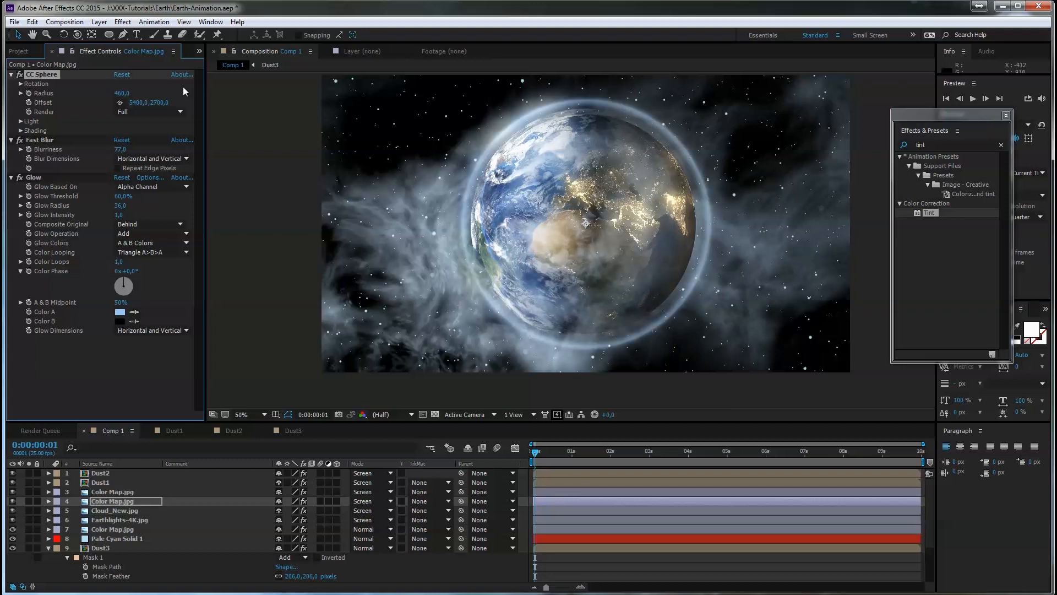
click(127, 93)
text(445)
key(Return)
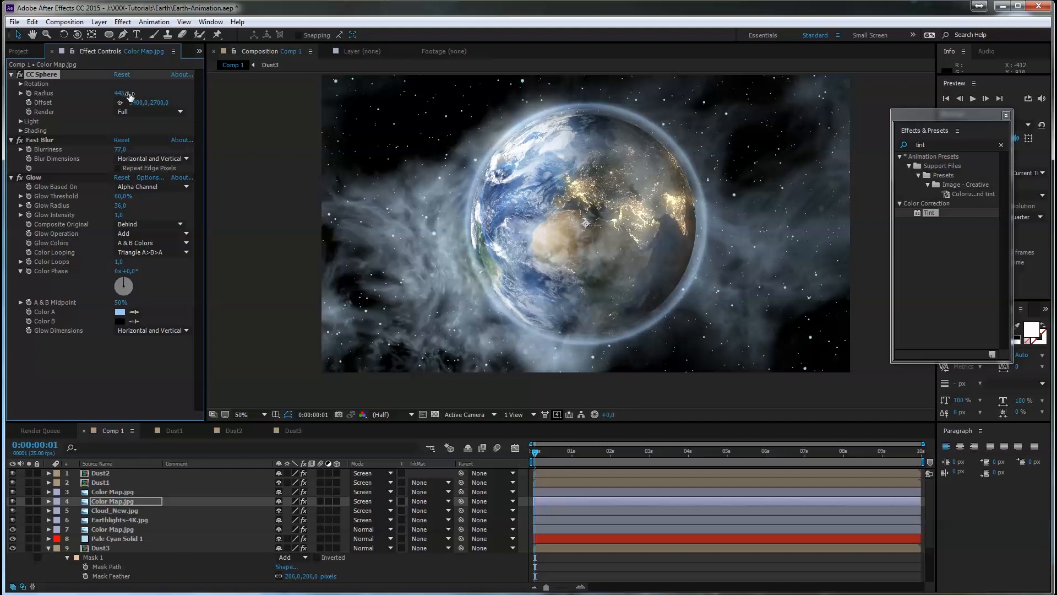
Step: Set the CC Sphere radius to 445 on the uppermost Color Map.jpg layer, directly below Dust1
key(ctrl+Up)
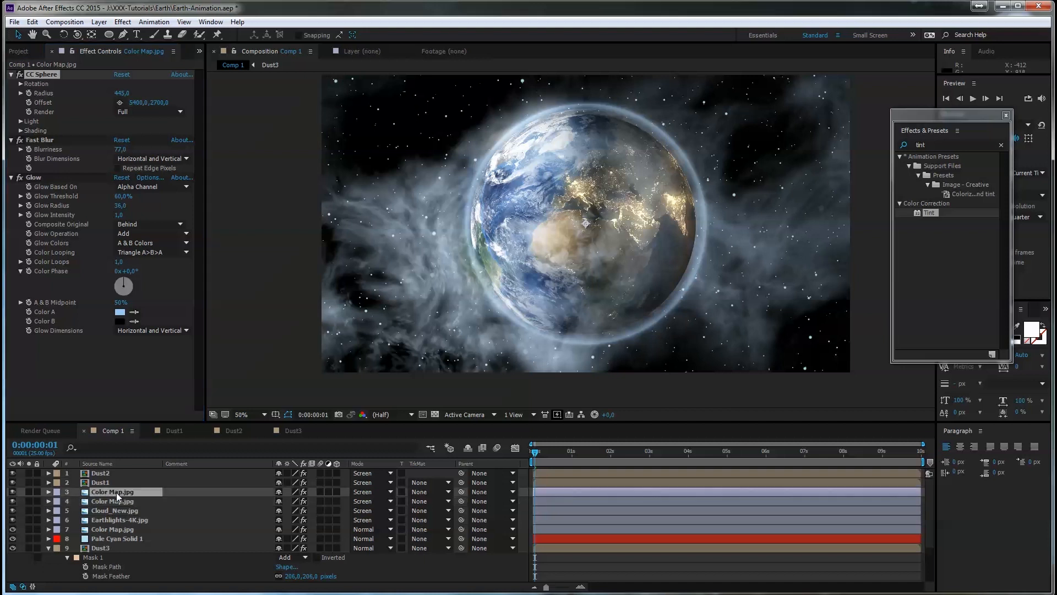
click(128, 93)
text(44)
key(Return)
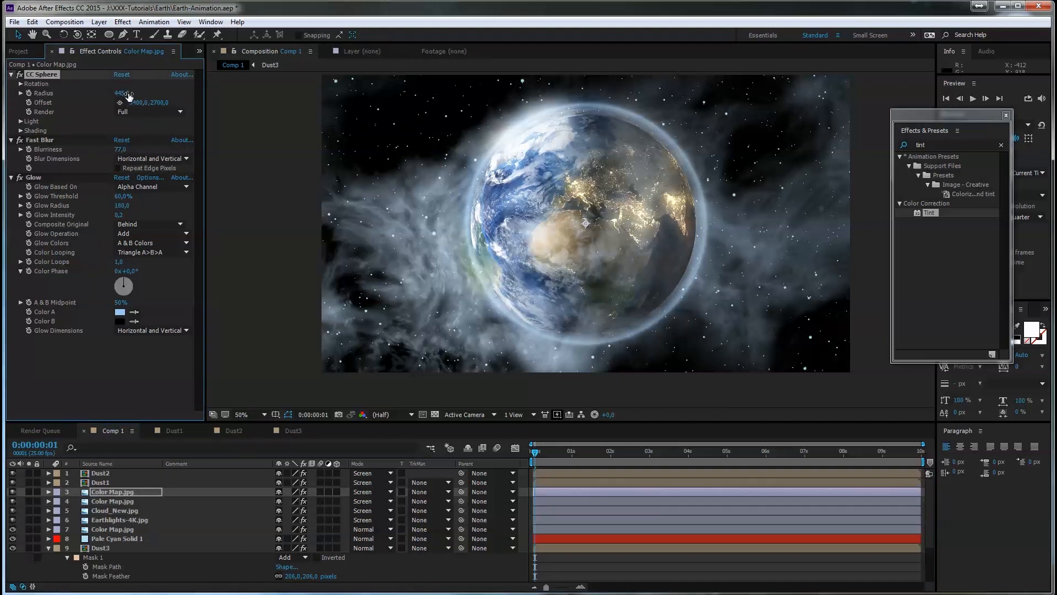
click(369, 158)
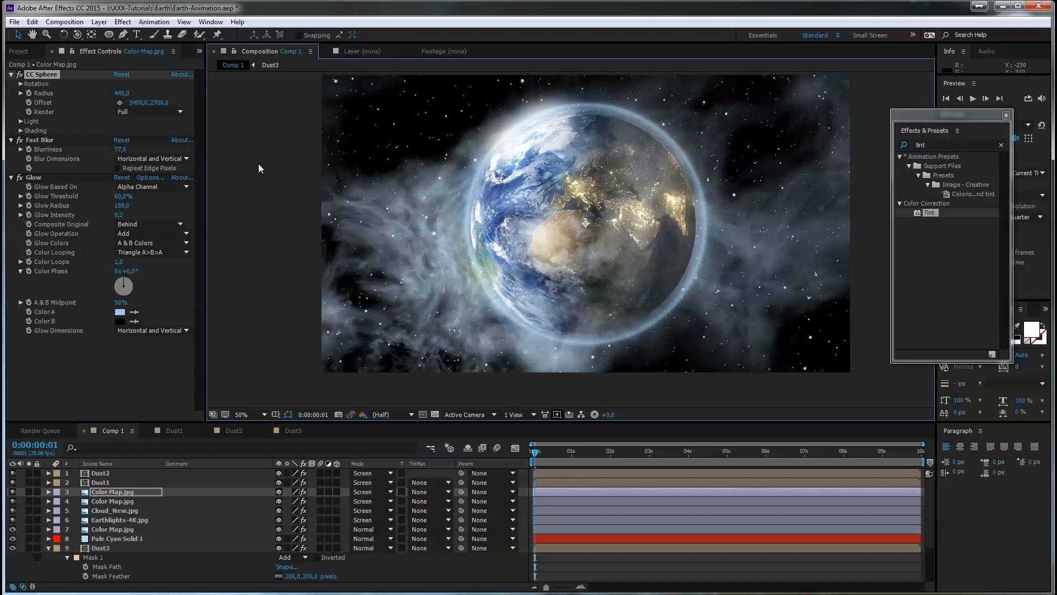
Step: Add an adjustment layer above Dust2 and apply the CC Light Rays effect to it
click(146, 473)
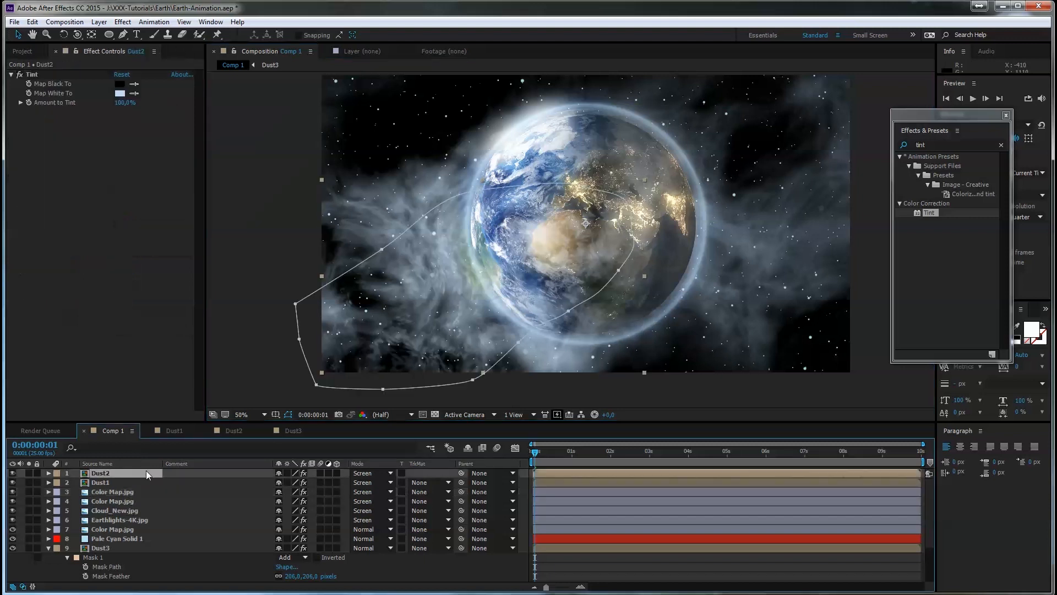
click(99, 21)
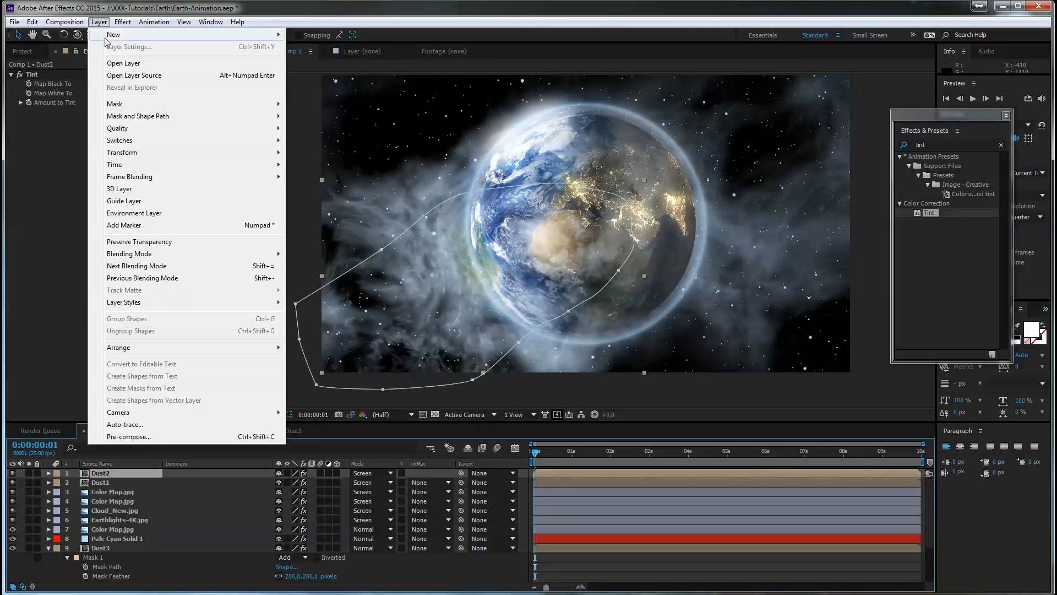
mouse_move(119, 38)
click(344, 107)
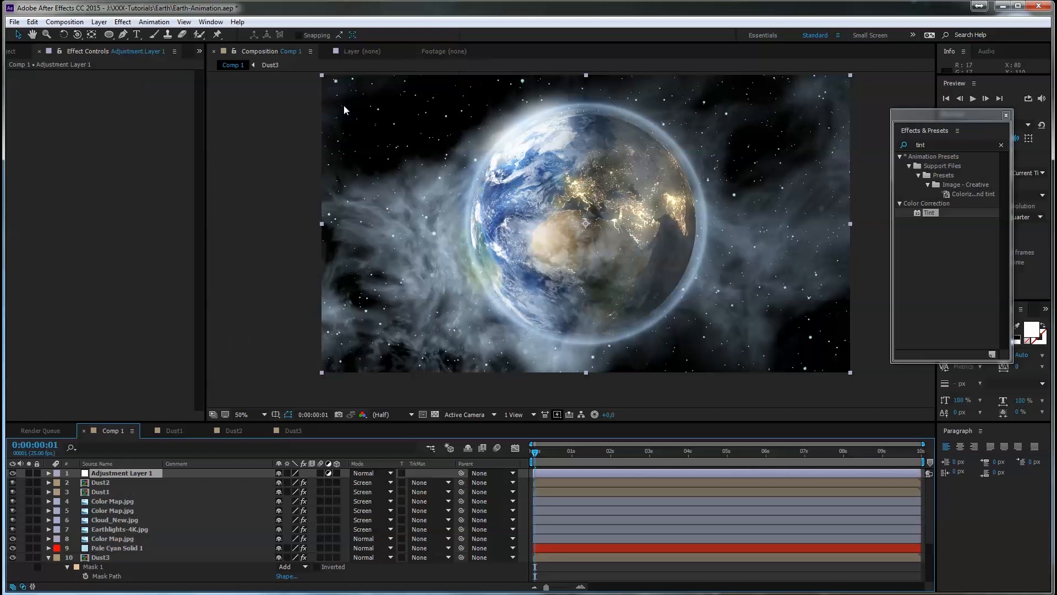
click(929, 144)
text(cc ligh)
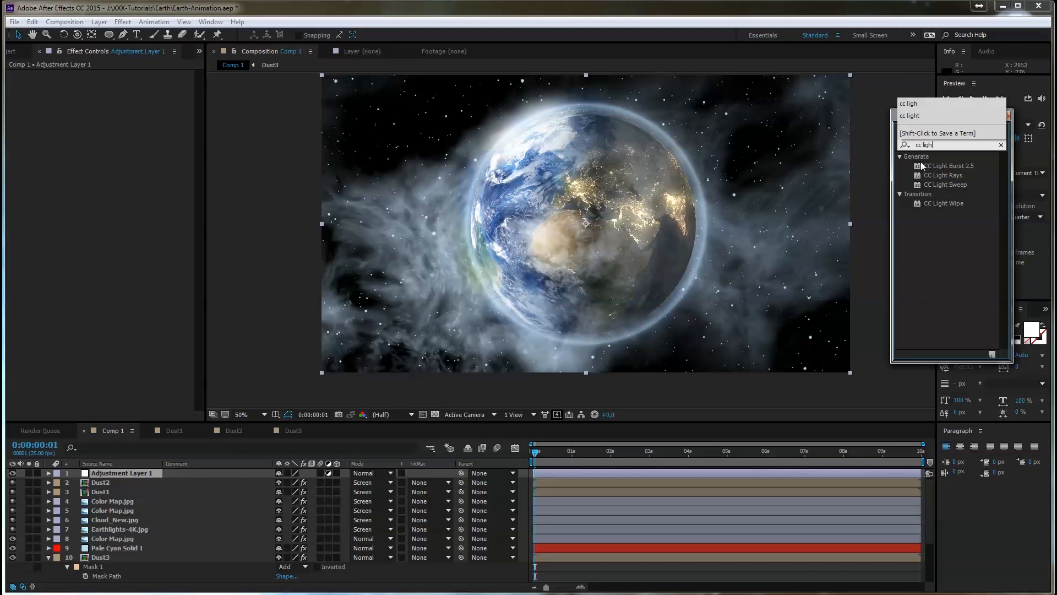
double_click(952, 174)
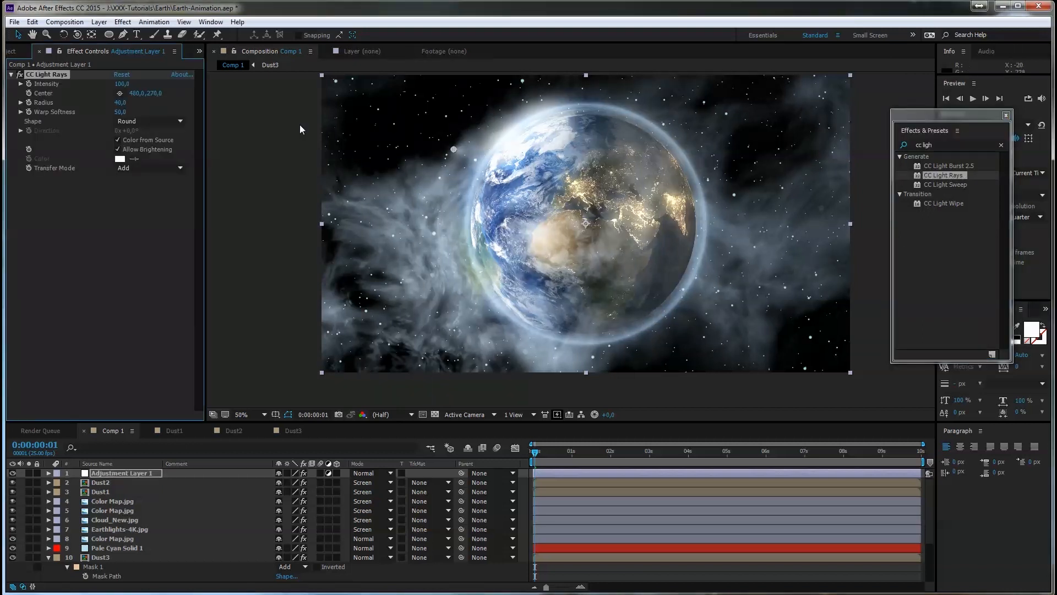
Step: Move Adjustment Layer 1 directly above Pale Cyan Solid 1 and place its CC Light Rays center at the planet's upper-left edge
drag(124, 472, 119, 543)
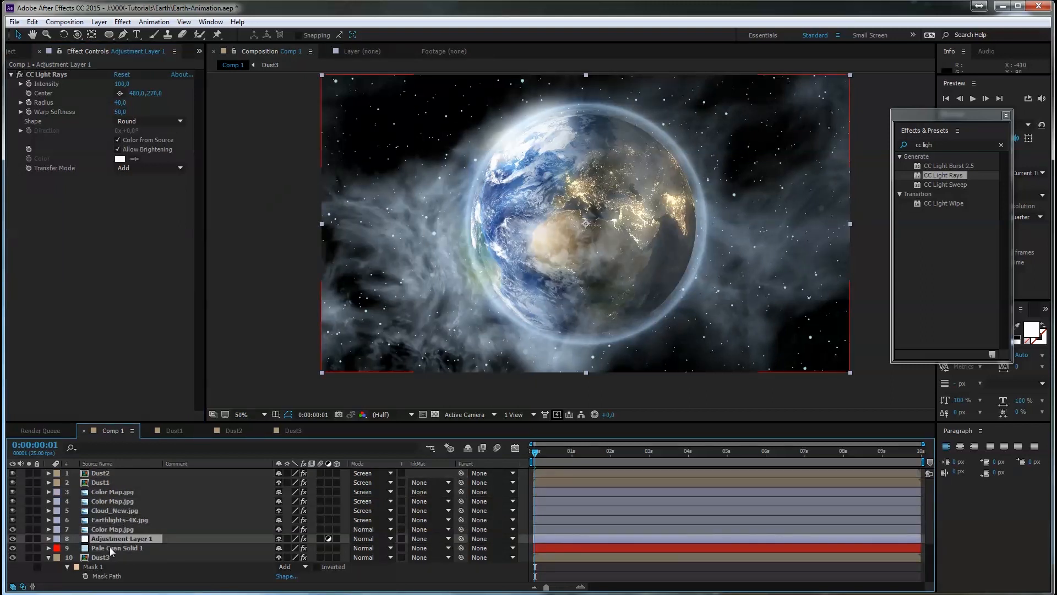
click(119, 93)
click(474, 155)
drag(475, 153, 476, 161)
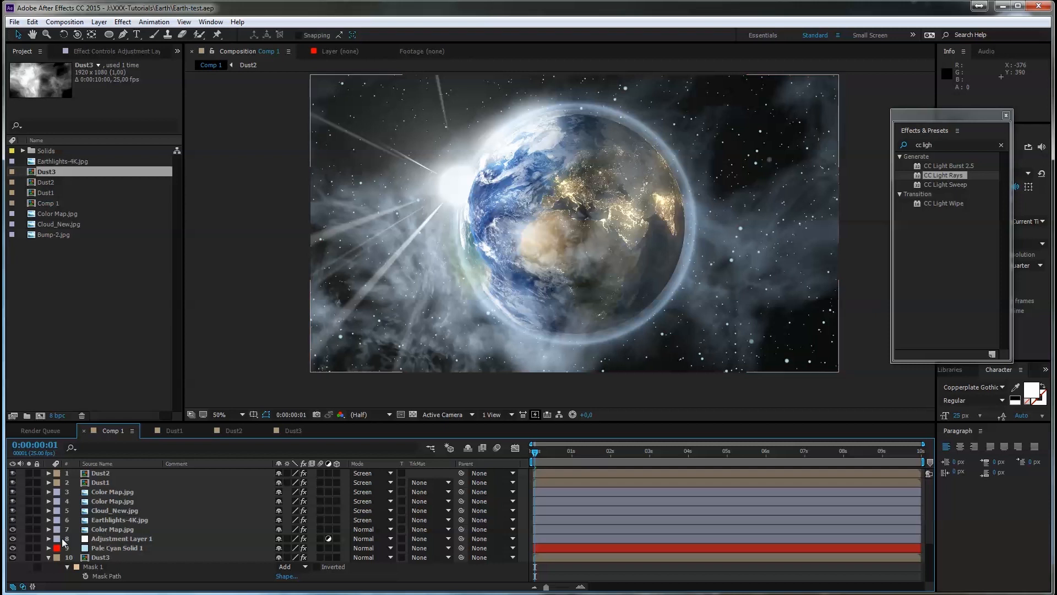
Step: Hide Adjustment Layer 1 and create a dark grey 1920 x 1080 px solid named Starfield
click(13, 538)
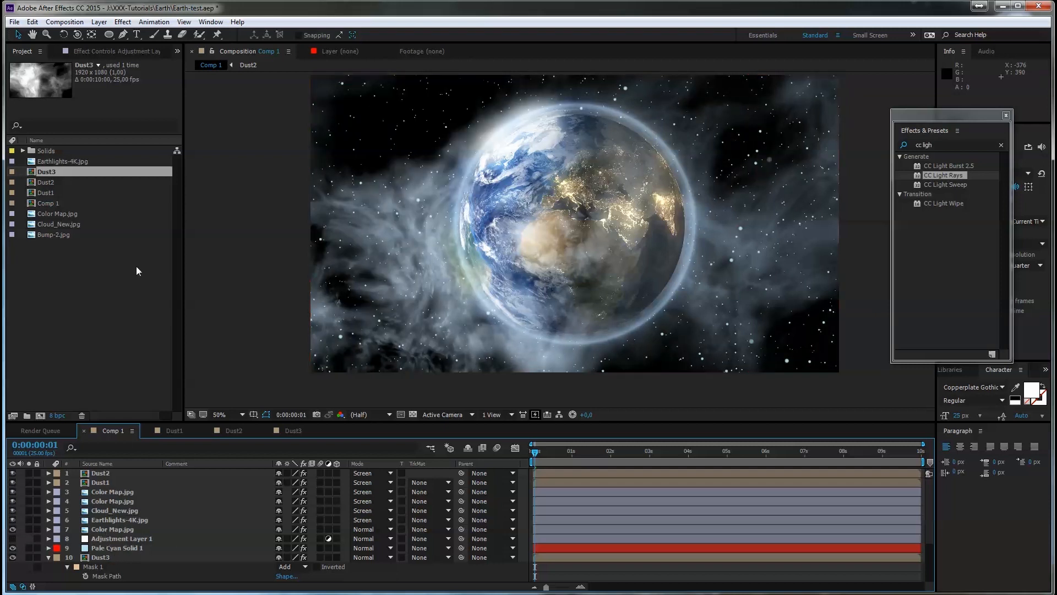
click(100, 24)
mouse_move(113, 38)
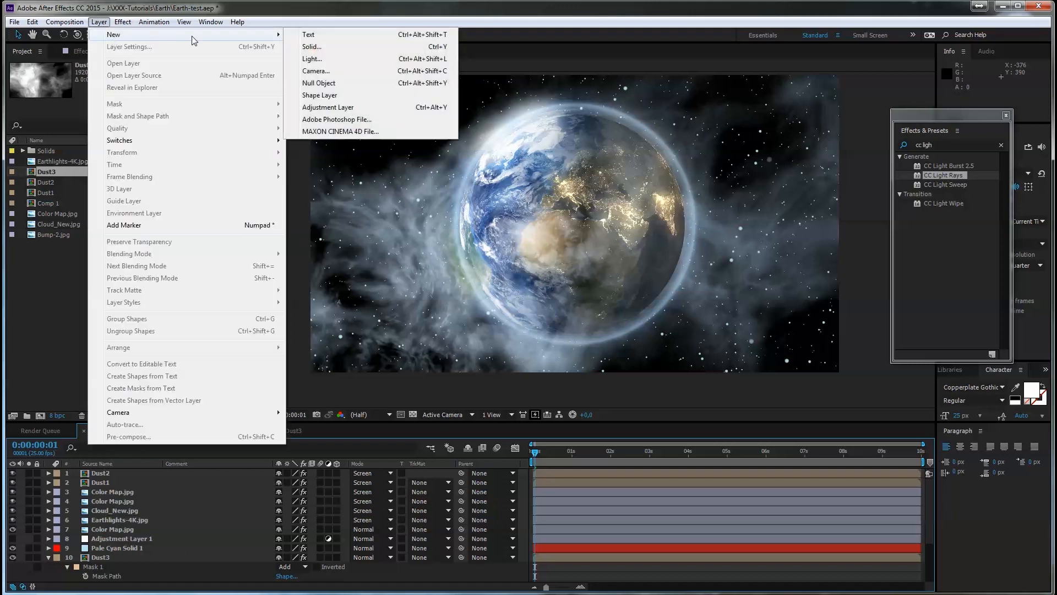
click(328, 50)
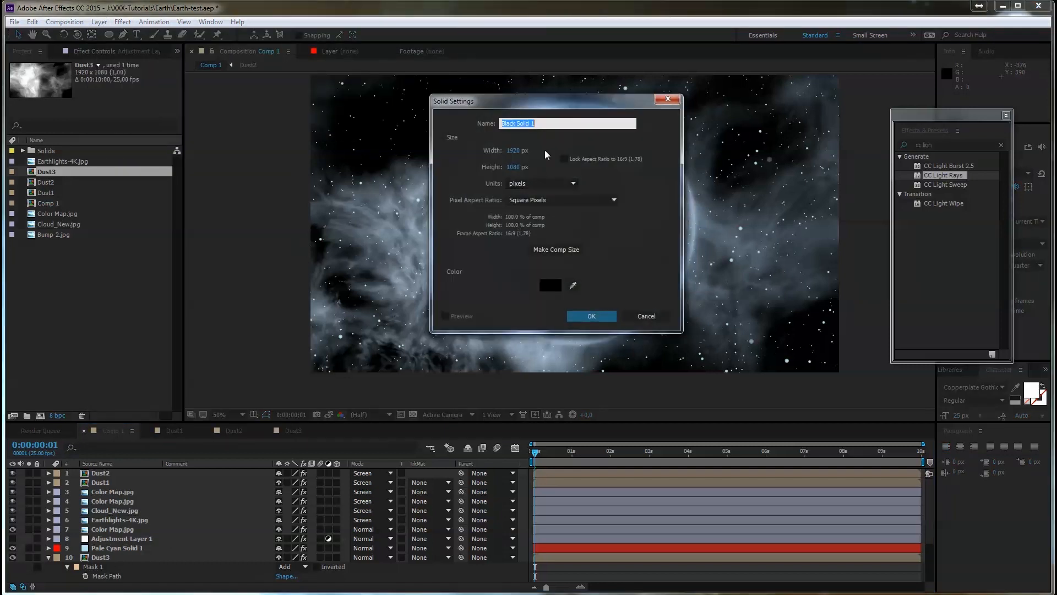
text(Starfield)
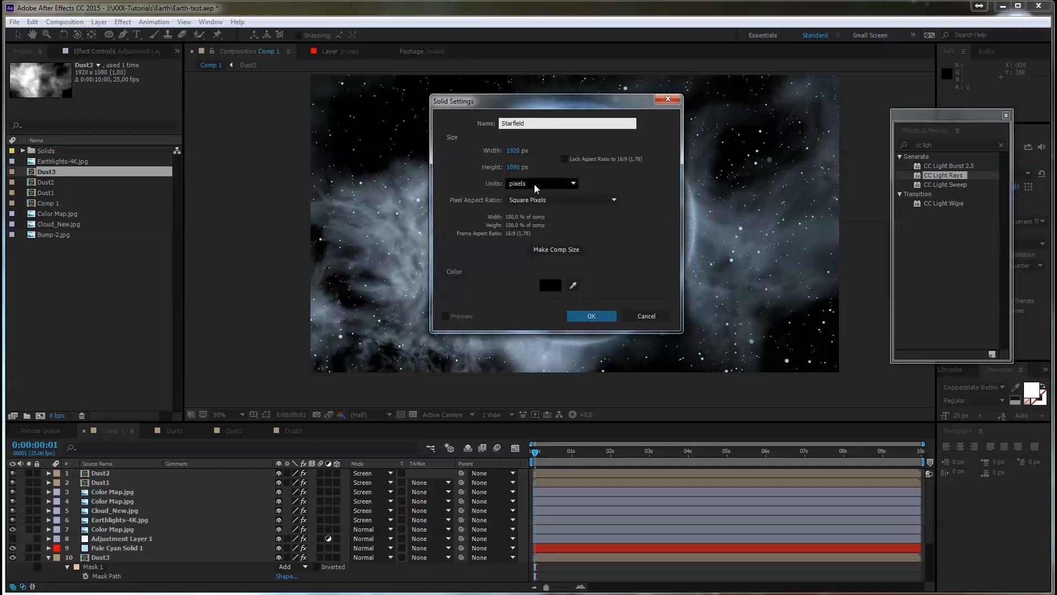
click(589, 316)
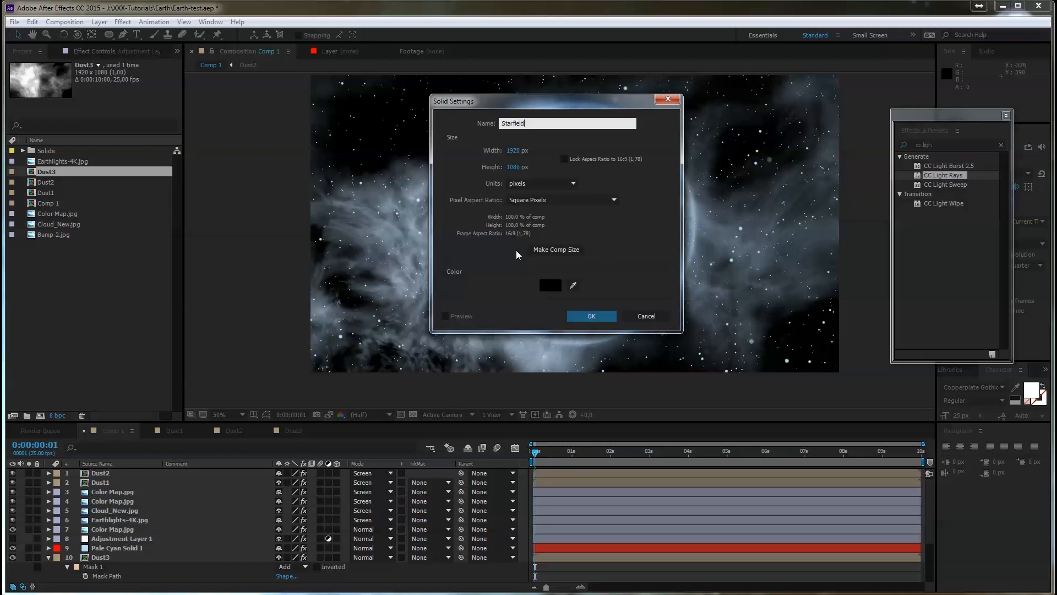
click(549, 285)
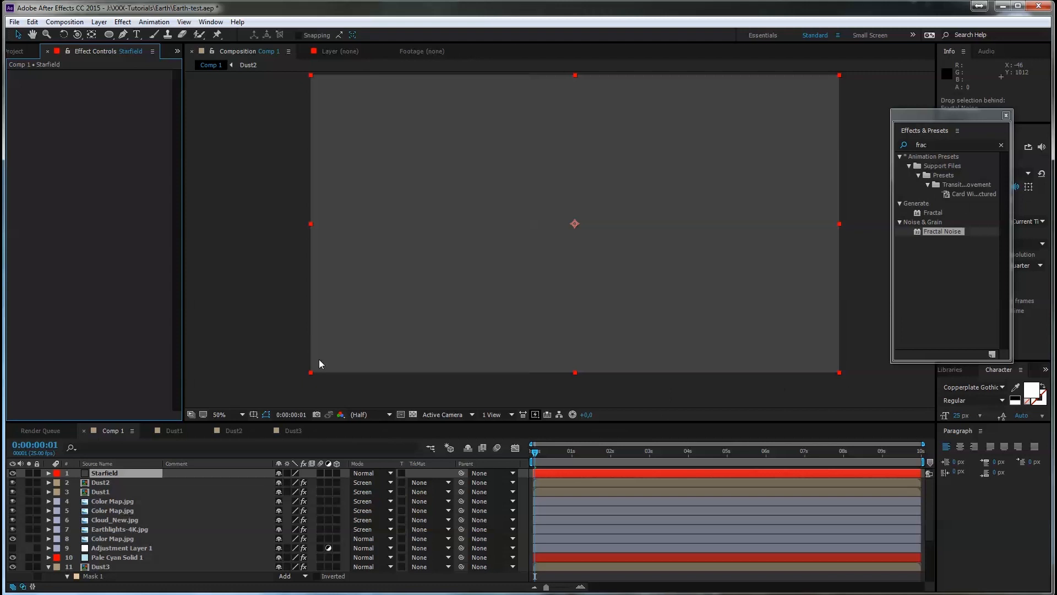
Step: Apply Fractal Noise to the Starfield layer and set its transform scale to 1
click(122, 476)
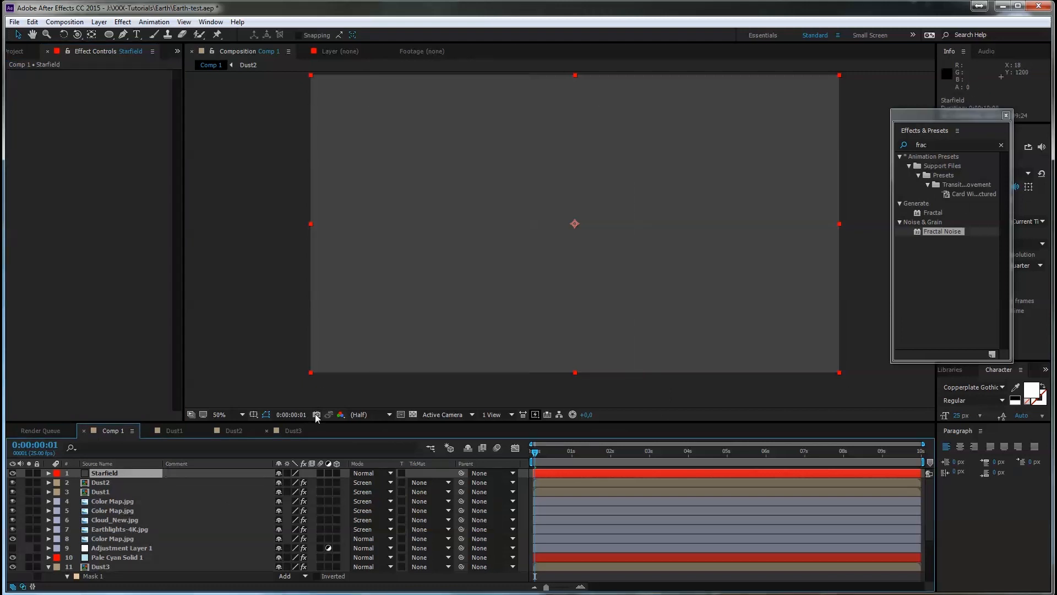
click(930, 242)
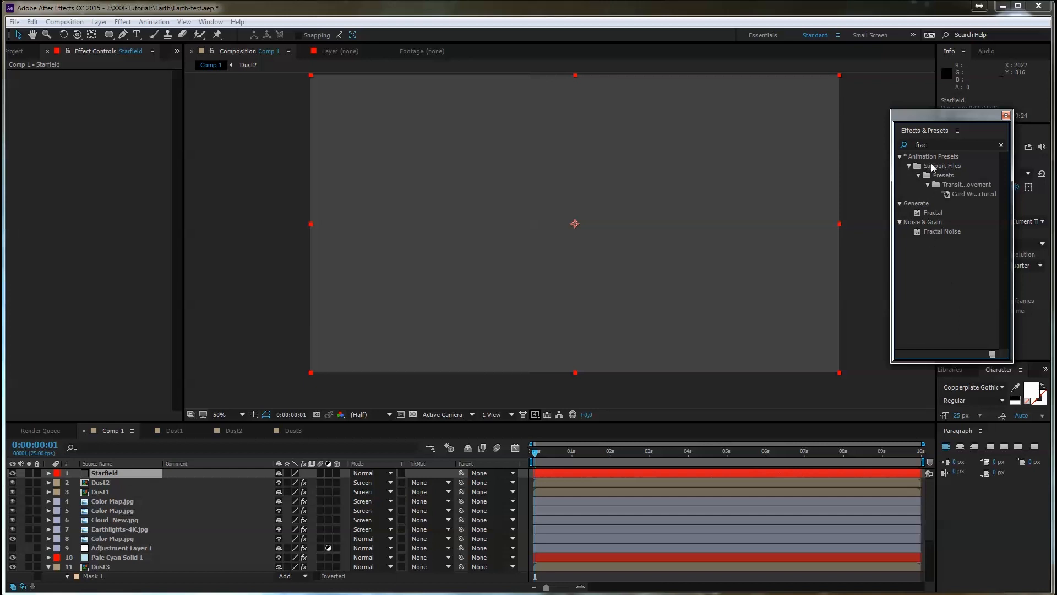
double_click(938, 232)
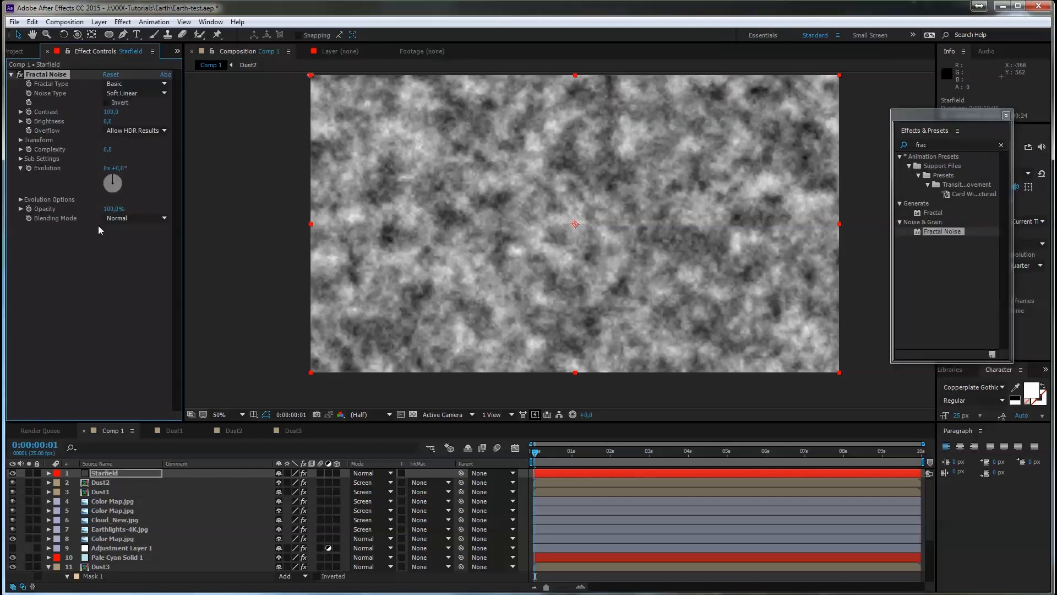
click(20, 140)
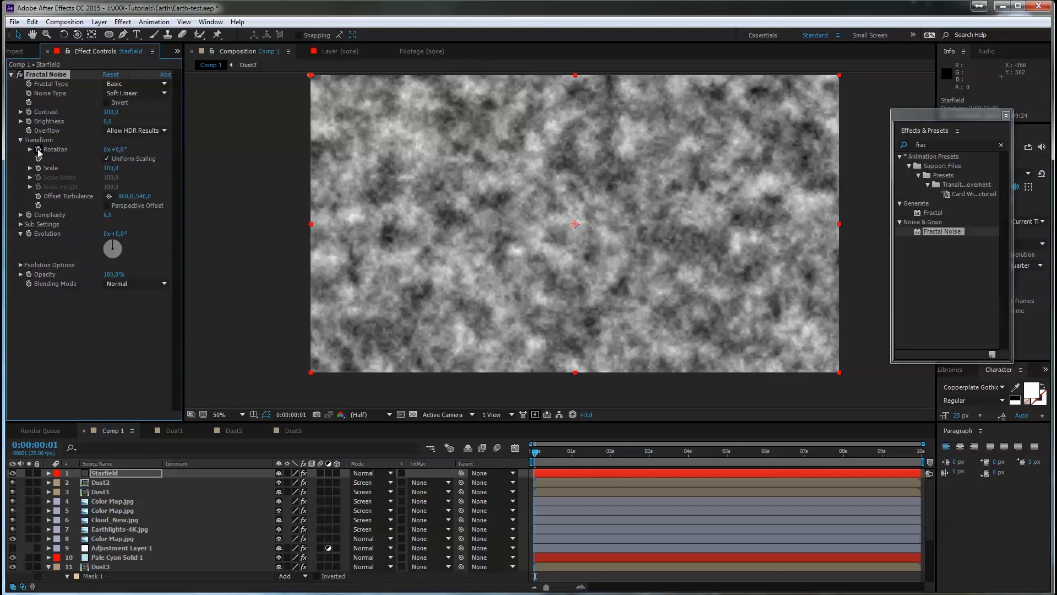
drag(114, 169, 58, 169)
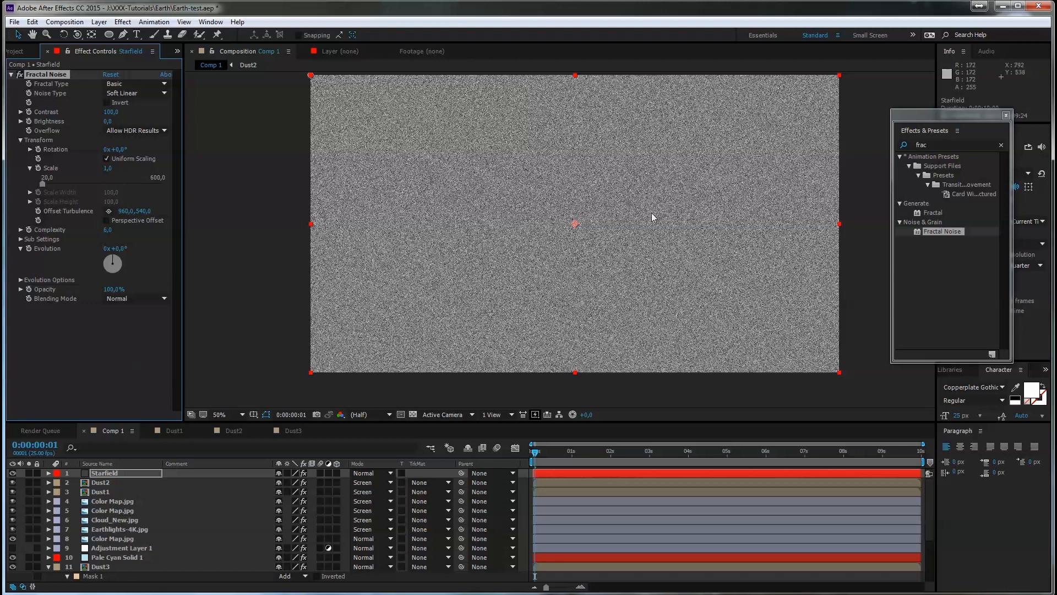
Step: Add a Tint effect to the Starfield layer and map white to a very pale blue
drag(934, 145, 878, 151)
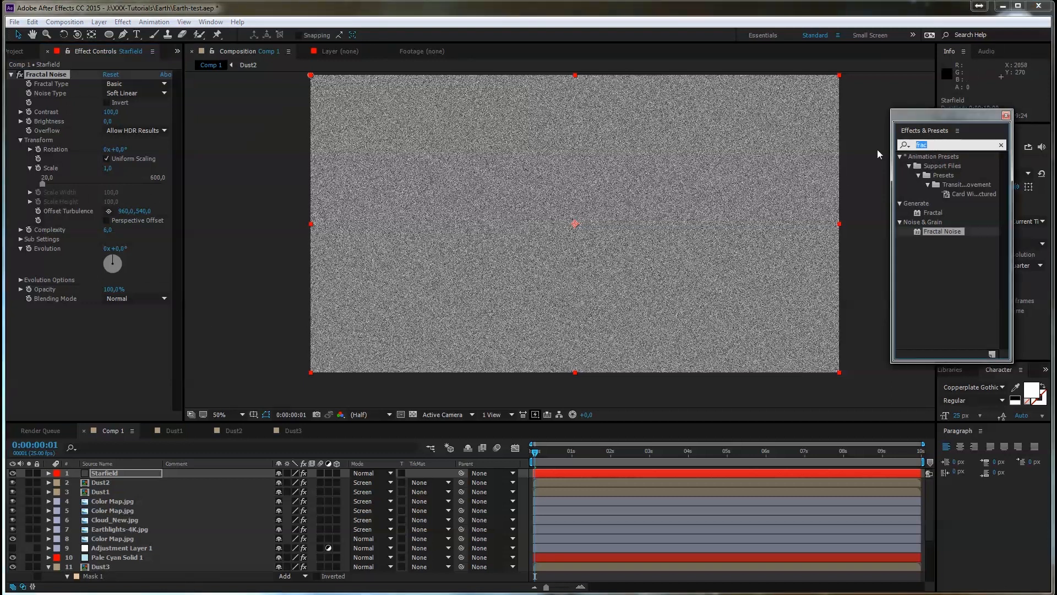
text(Tint)
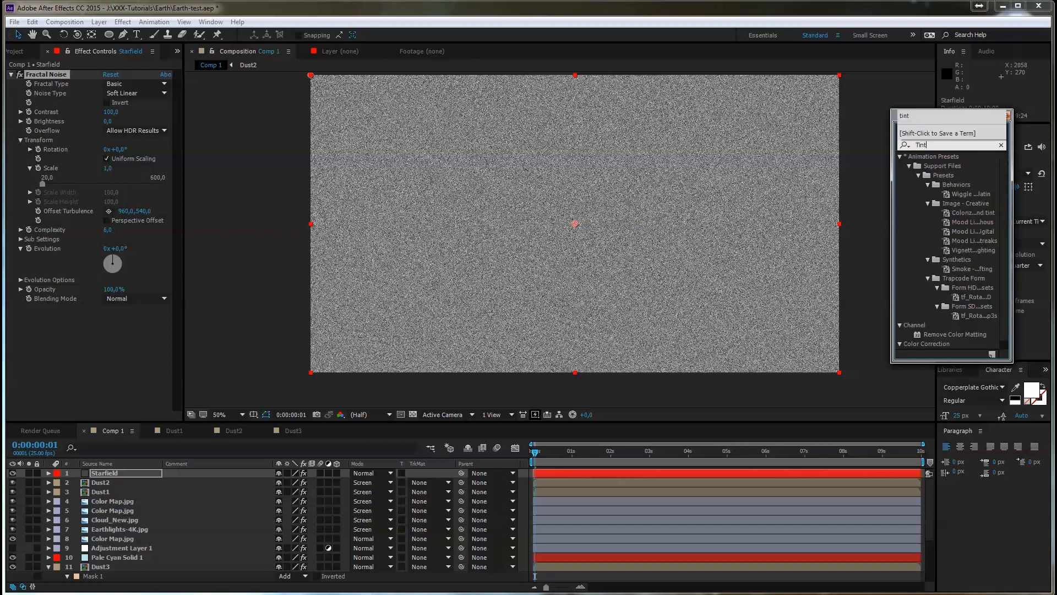
drag(932, 213, 559, 248)
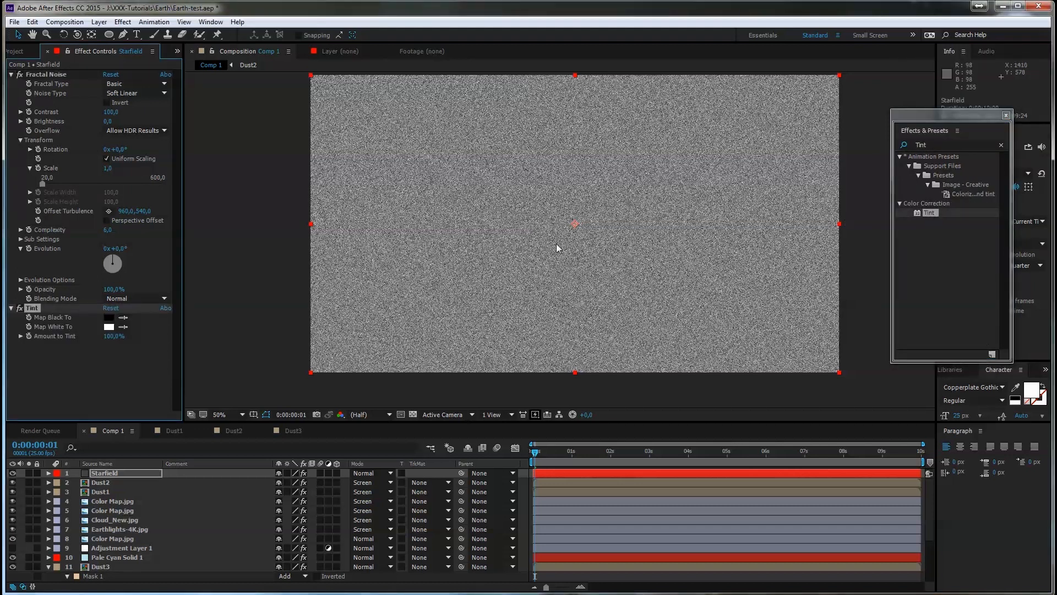
click(109, 327)
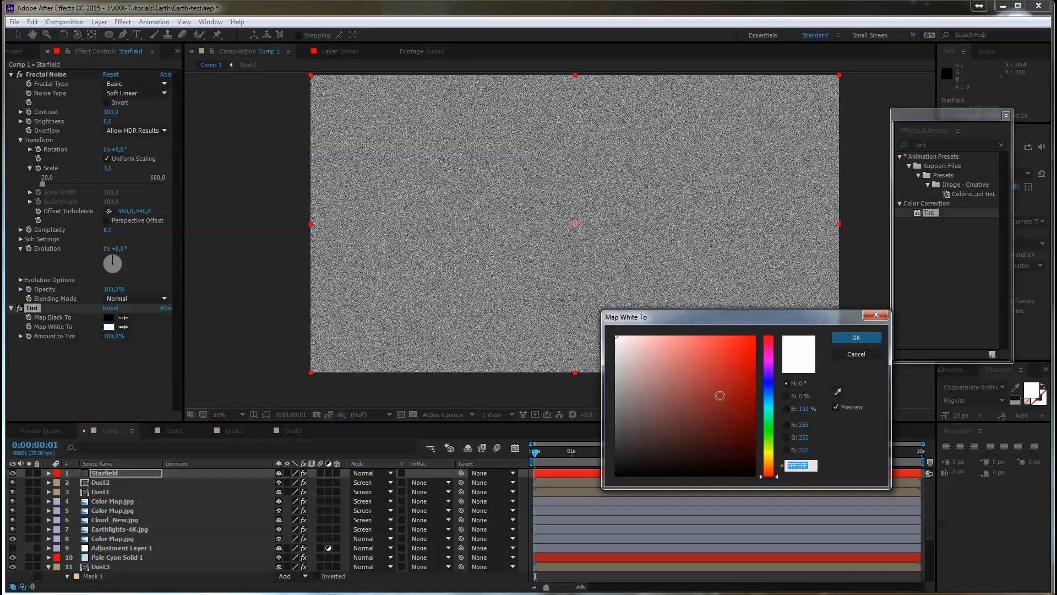
click(770, 401)
drag(638, 338, 632, 336)
click(849, 338)
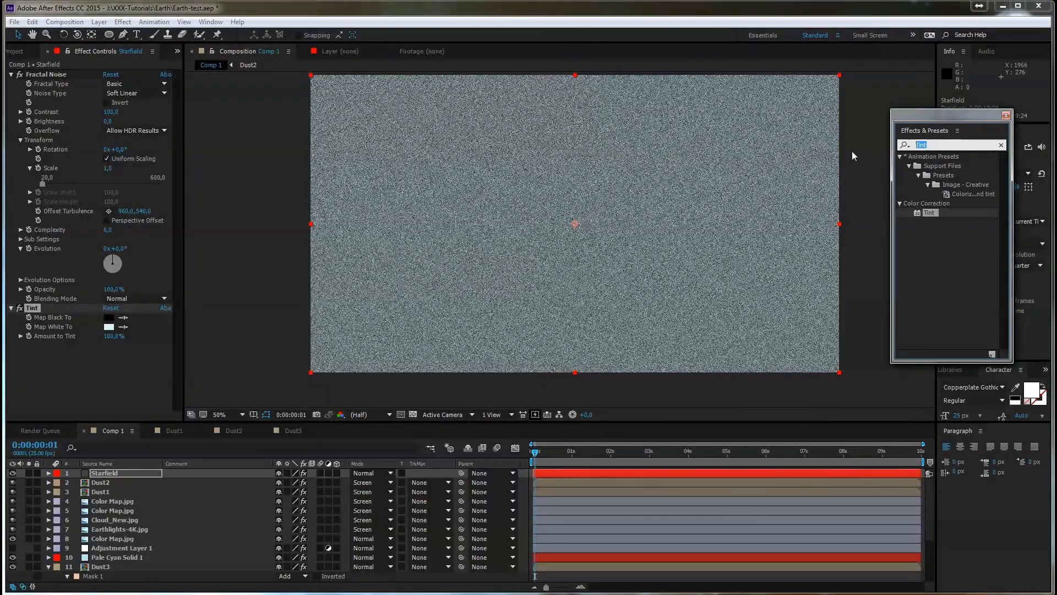
Step: Apply CC Vector Blur with an amount of 55 to Starfield and enlarge the layer slightly beyond the composition's edges
text(cc vec)
double_click(953, 166)
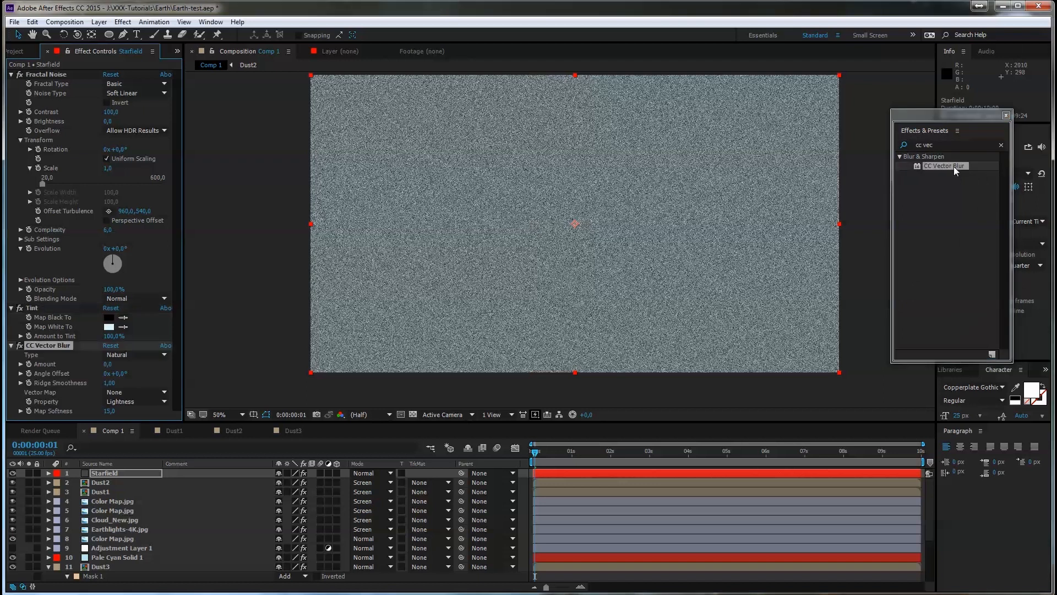
drag(108, 364, 137, 360)
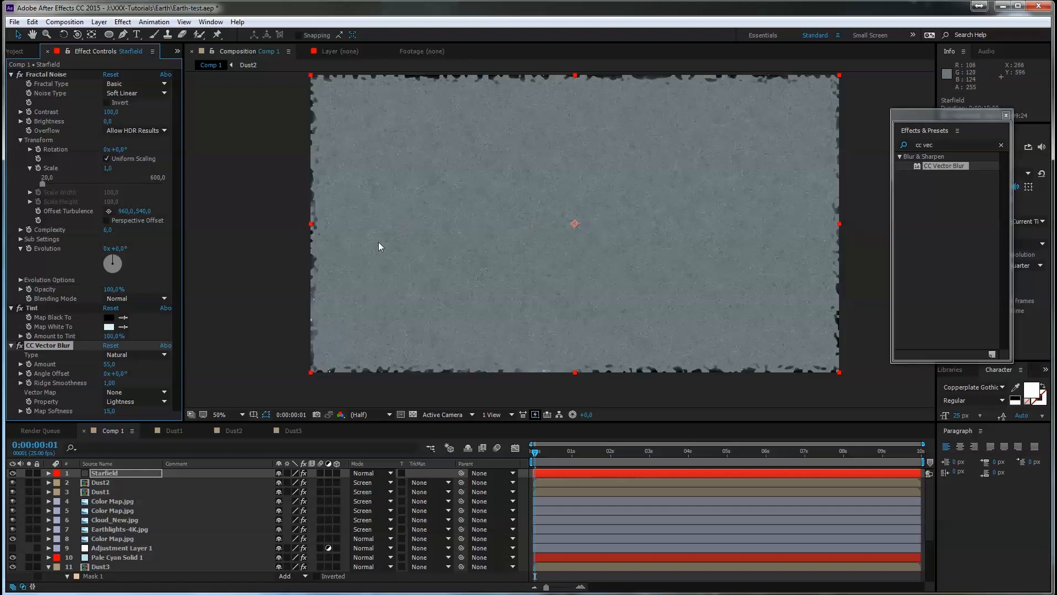
drag(312, 223, 300, 223)
drag(574, 373, 574, 381)
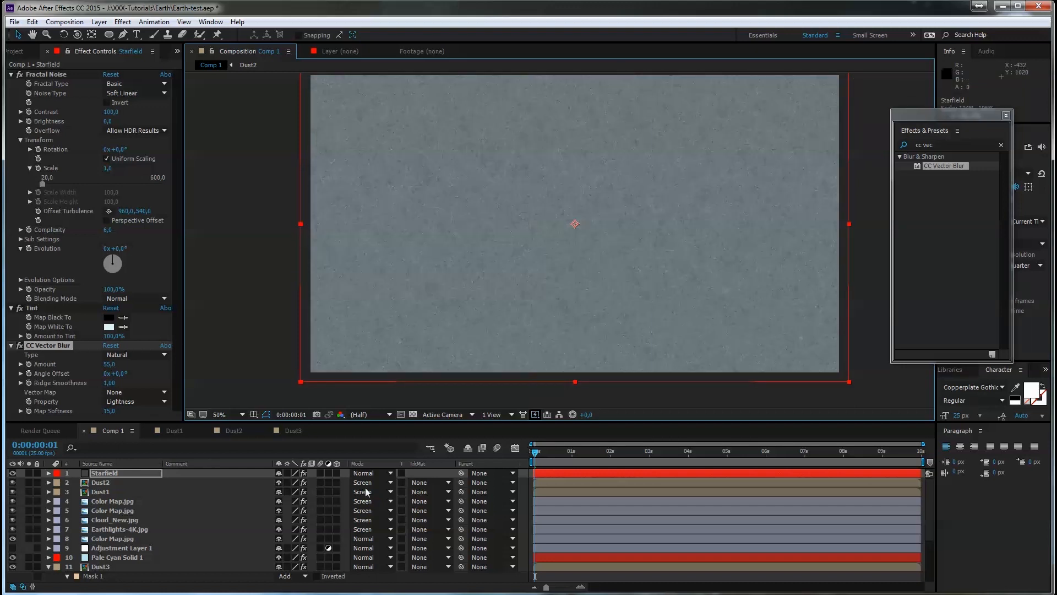
Step: Move Starfield directly below Pale Cyan Solid 1 and set its blending mode to Add
click(368, 473)
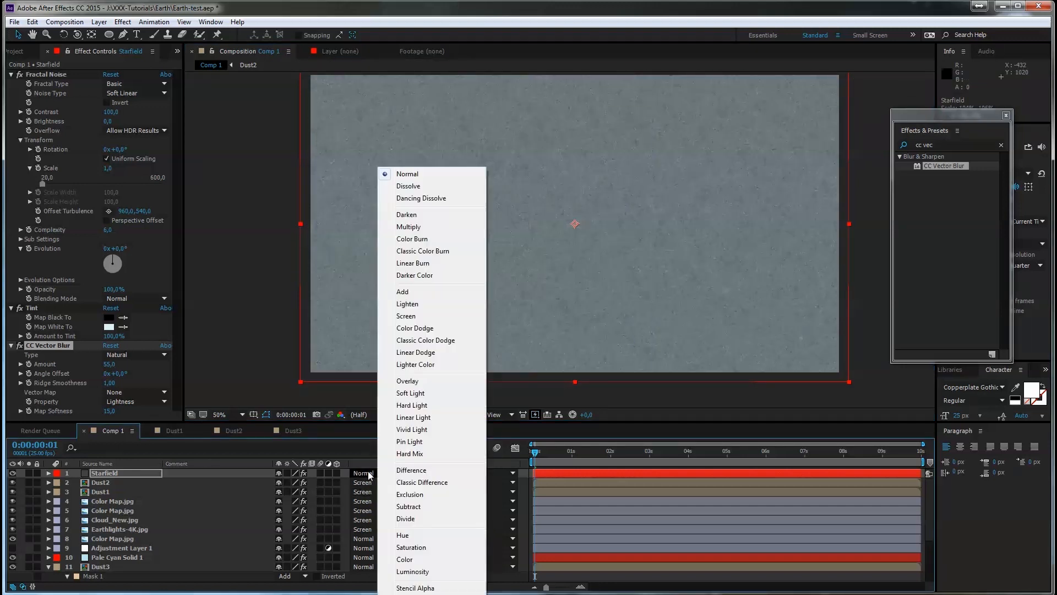
click(434, 316)
drag(107, 474, 129, 536)
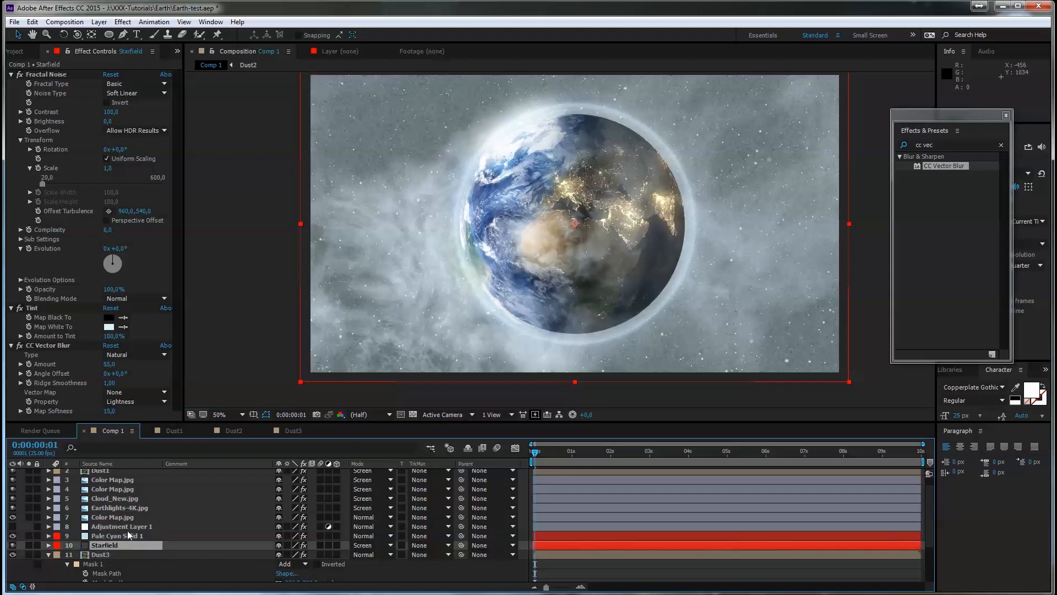
click(128, 536)
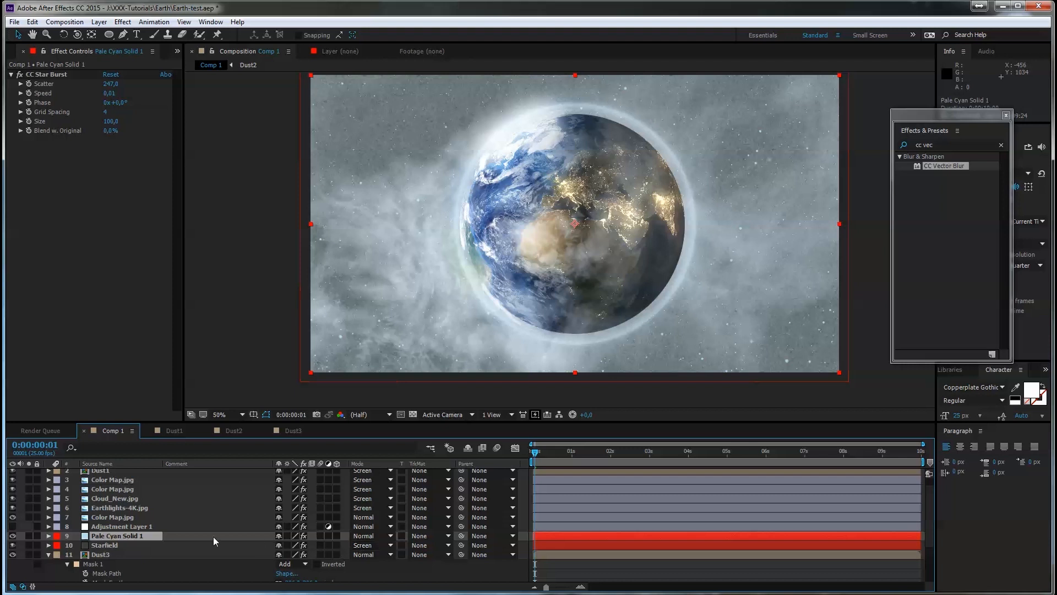
click(389, 547)
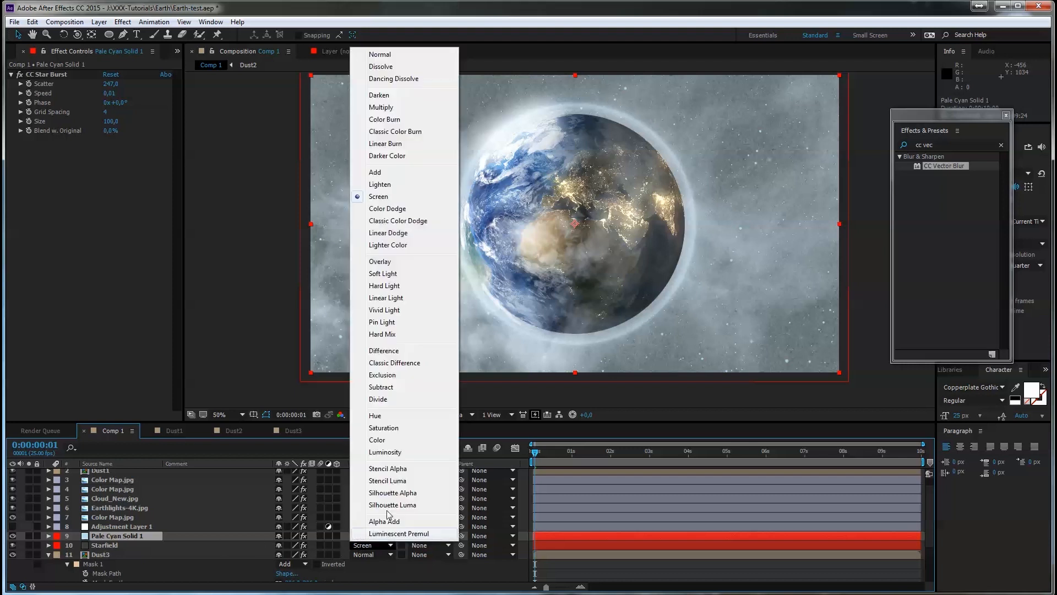
click(393, 174)
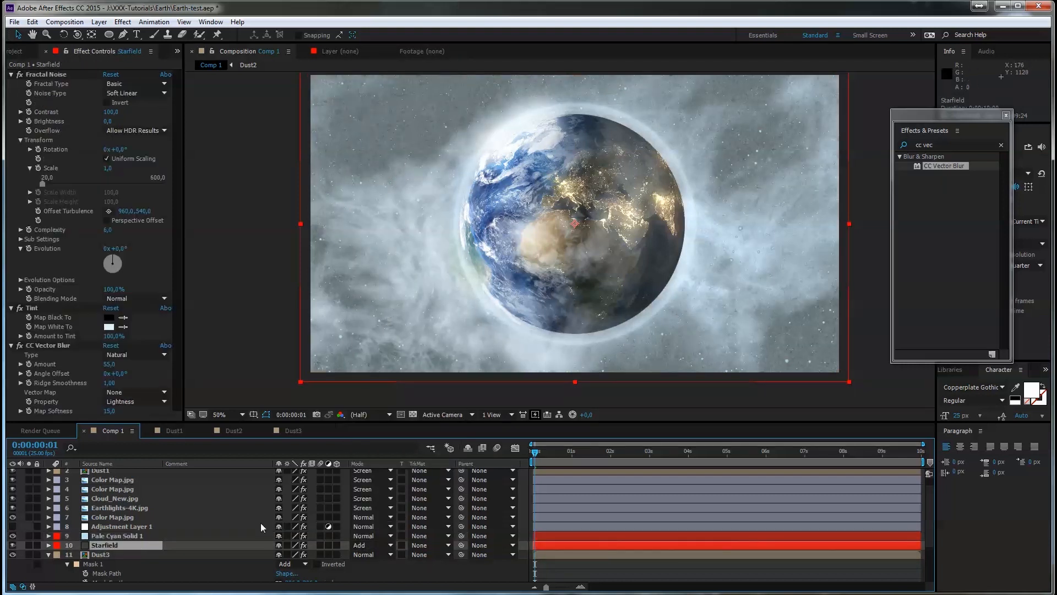
Step: Rename the Pale Cyan Solid 1 layer to Stars-BG
click(139, 536)
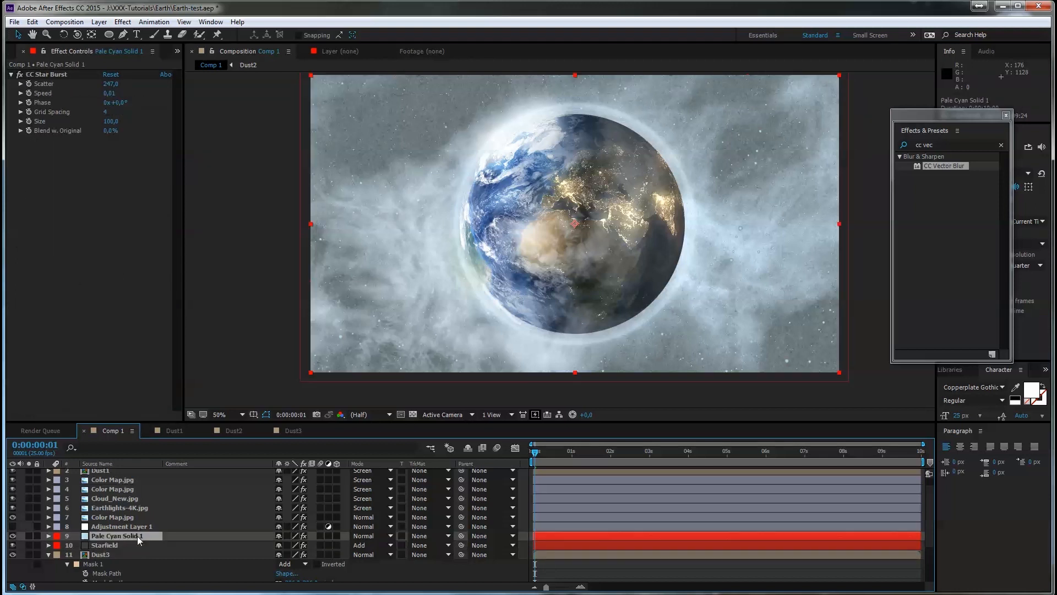
key(Return)
text(Stars-BG)
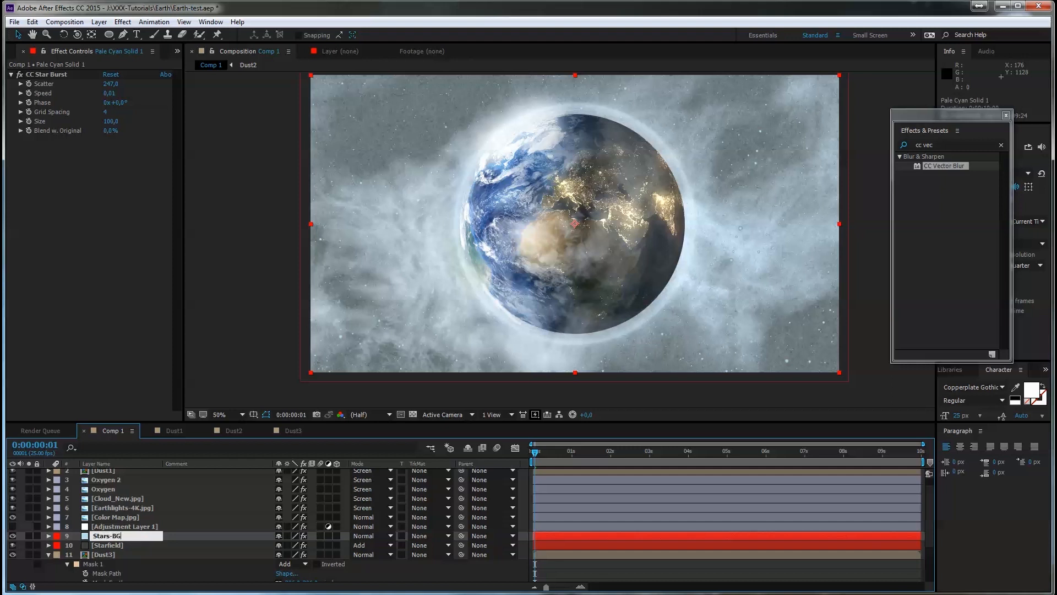
key(Return)
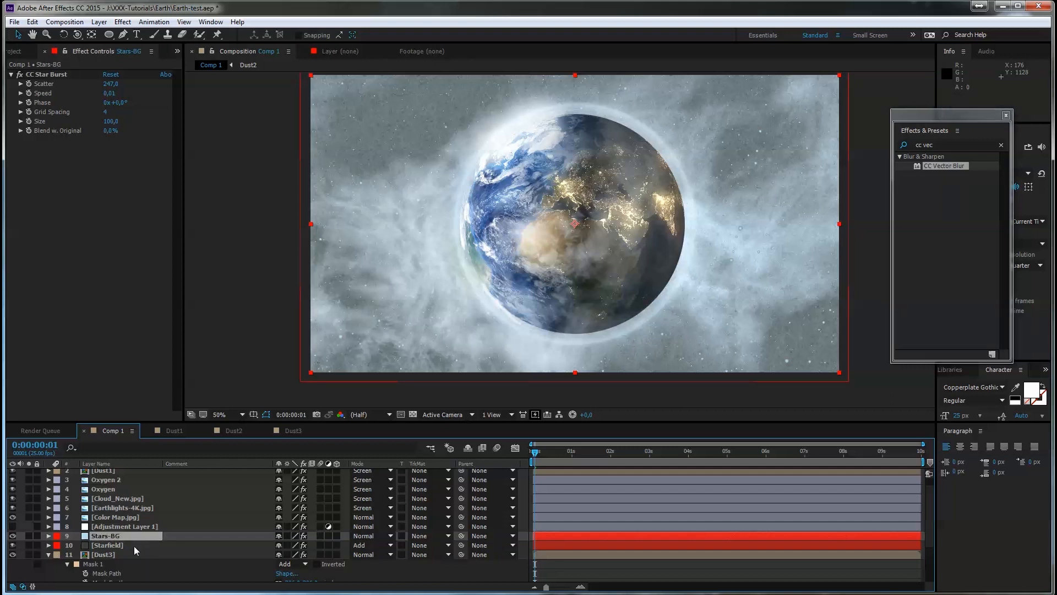
Step: Lower the Starfield layer's opacity to 12%
click(135, 546)
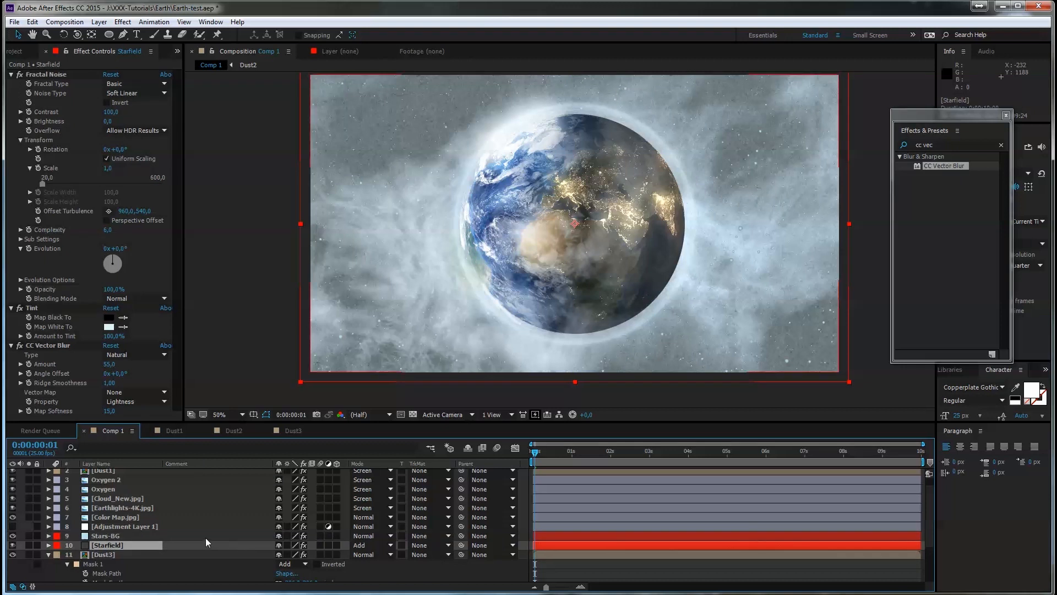
key(t)
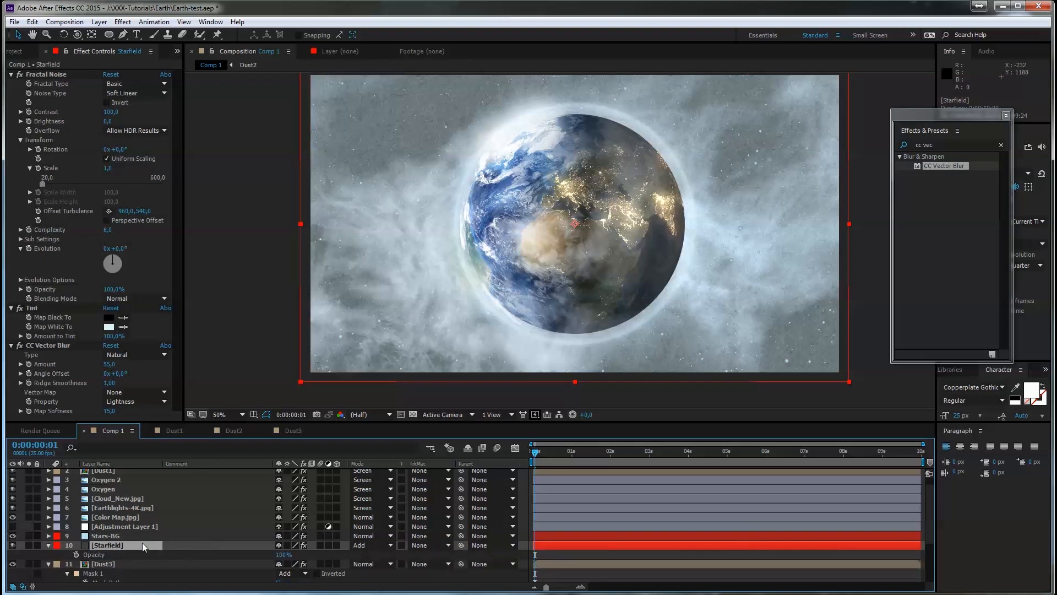
drag(280, 554, 228, 557)
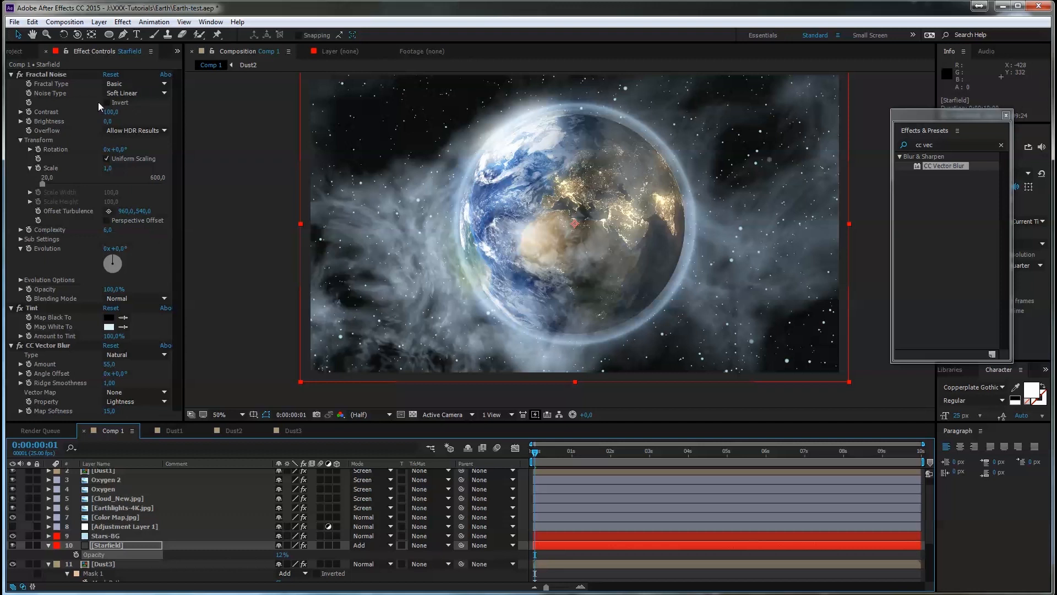
Step: Draw a wide rectangular mask on the Starfield layer, spanning the full composition width as a horizontal band across its middle
click(111, 38)
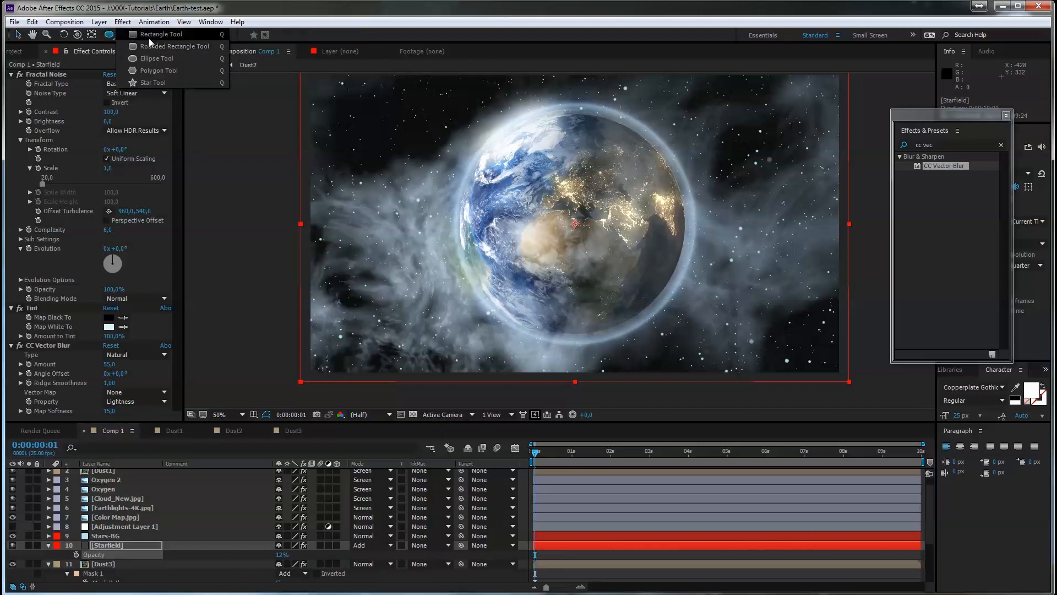
click(149, 40)
drag(480, 191, 462, 219)
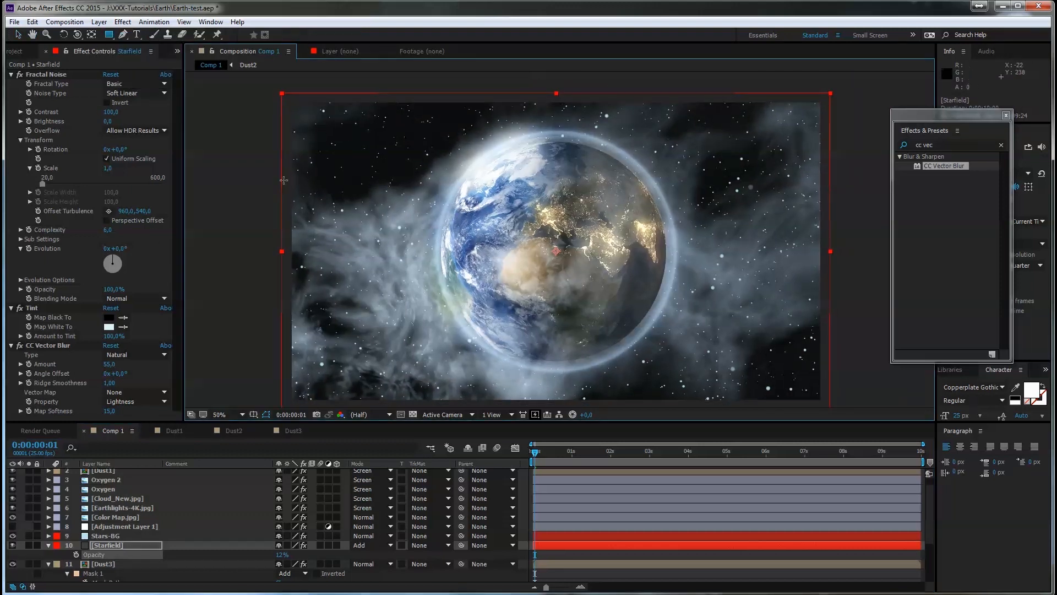
drag(278, 194, 841, 300)
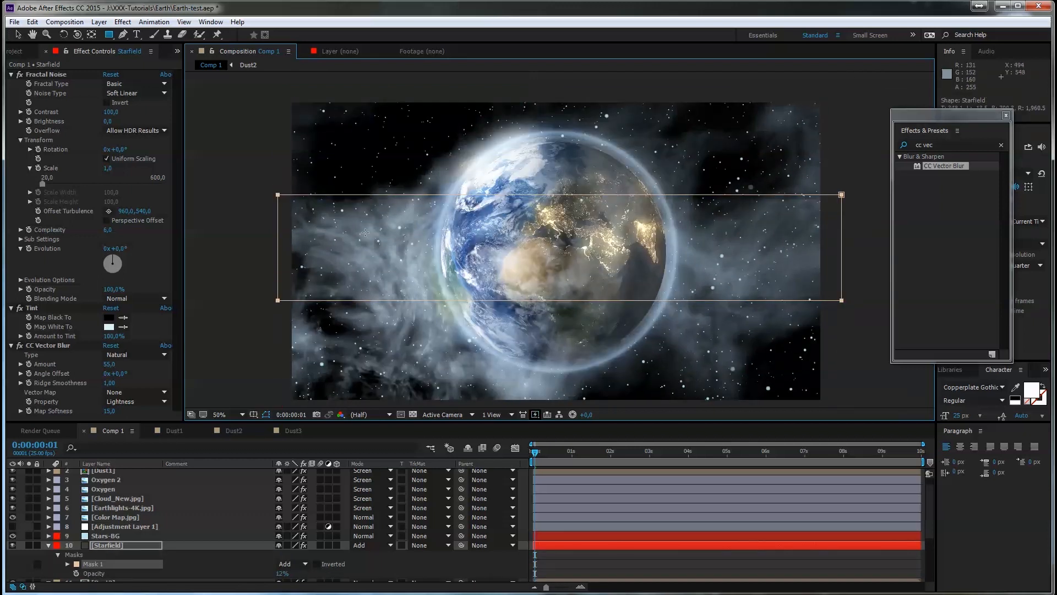
Step: Move Adjustment Layer 1 directly below Stars-BG, above the Starfield layer
mouse_move(139, 521)
mouse_down()
mouse_move(147, 496)
mouse_move(135, 517)
mouse_up()
drag(134, 518, 134, 518)
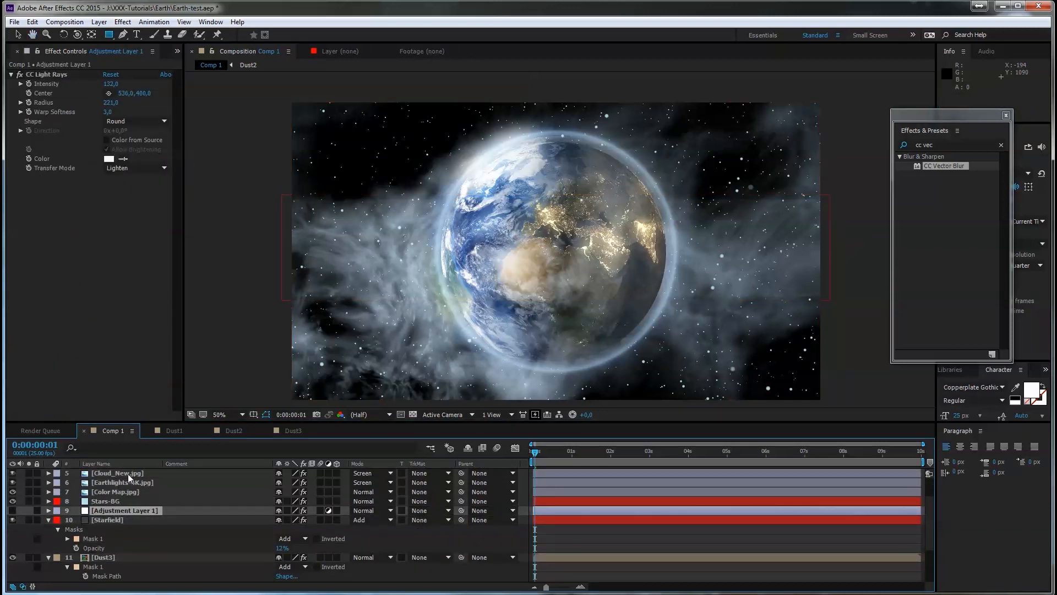
scroll(159, 490, up, 3)
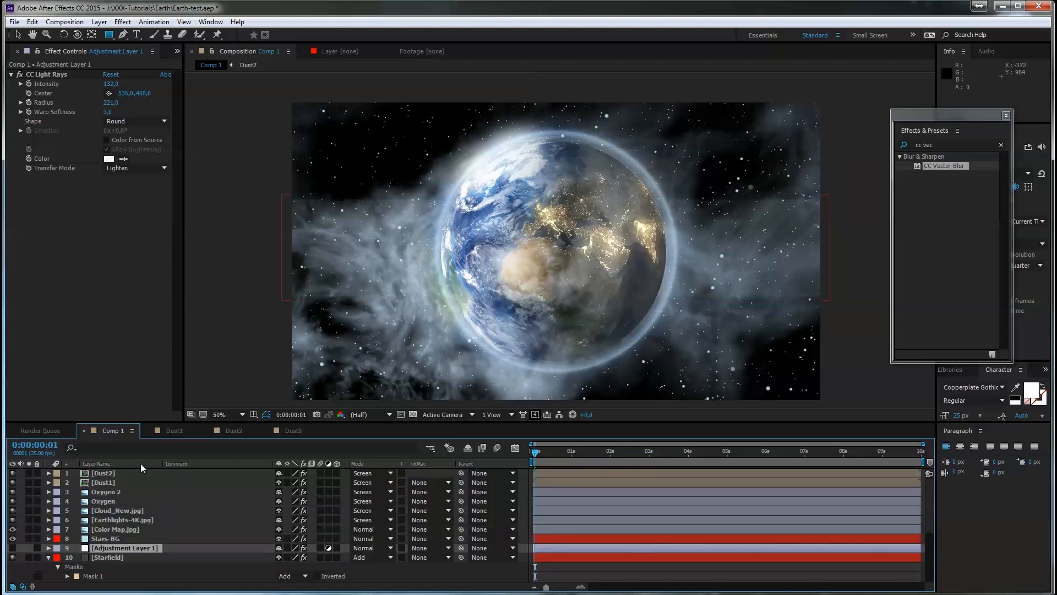
Step: Make Adjustment Layer 1 visible, reduce its CC Light Rays radius to 181 and take the ray color from the source
click(14, 548)
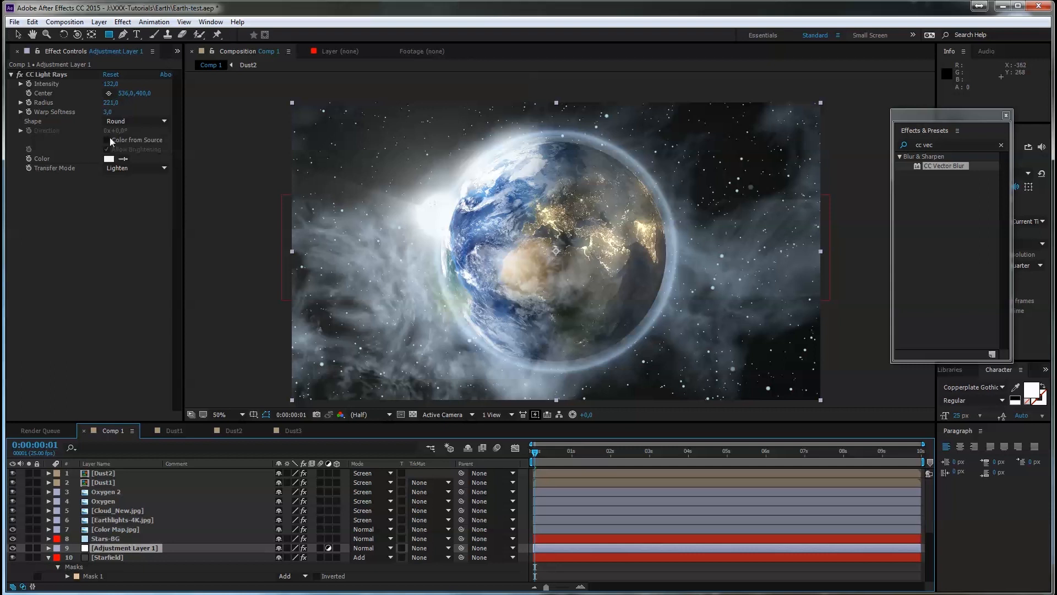
mouse_move(111, 106)
mouse_down()
mouse_move(66, 105)
mouse_move(136, 113)
mouse_move(99, 116)
mouse_up()
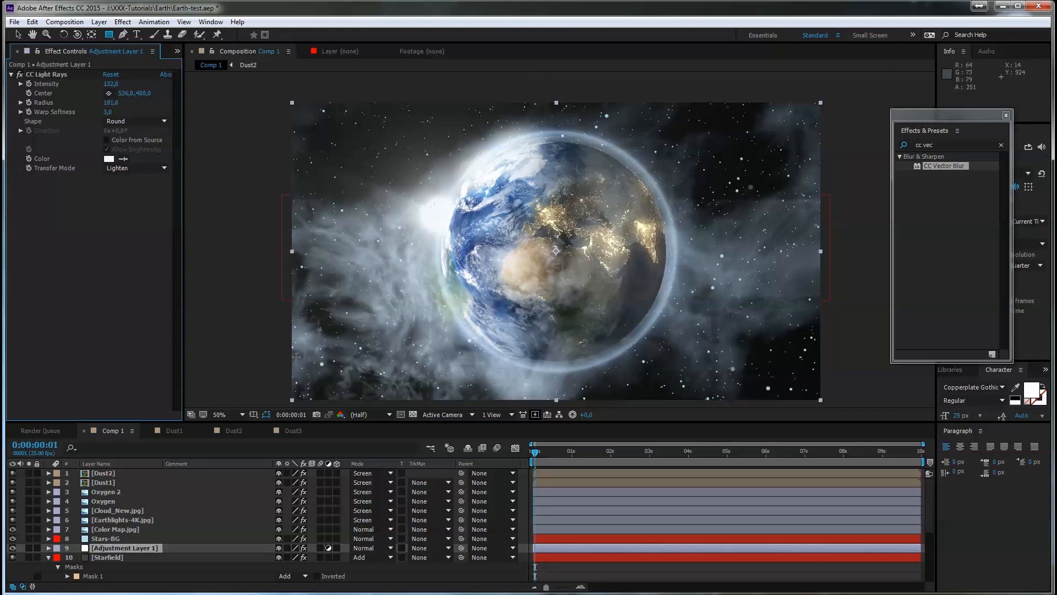
click(107, 141)
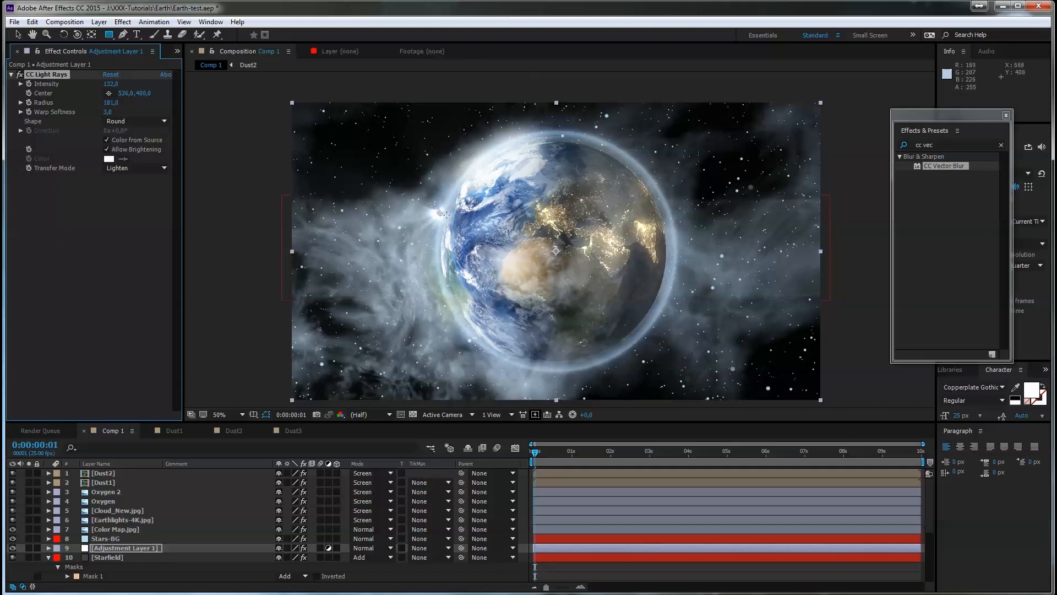
Step: Set the light rays' radius to 225 and move their center to about 540, 470 on the Earth's bright edge
drag(440, 213, 433, 231)
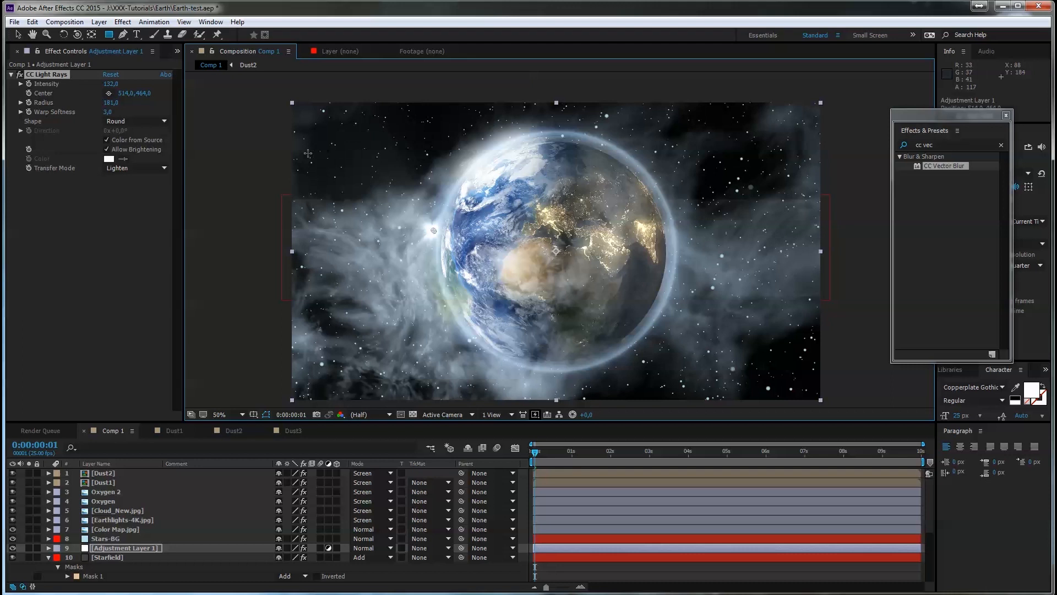
drag(117, 103, 187, 99)
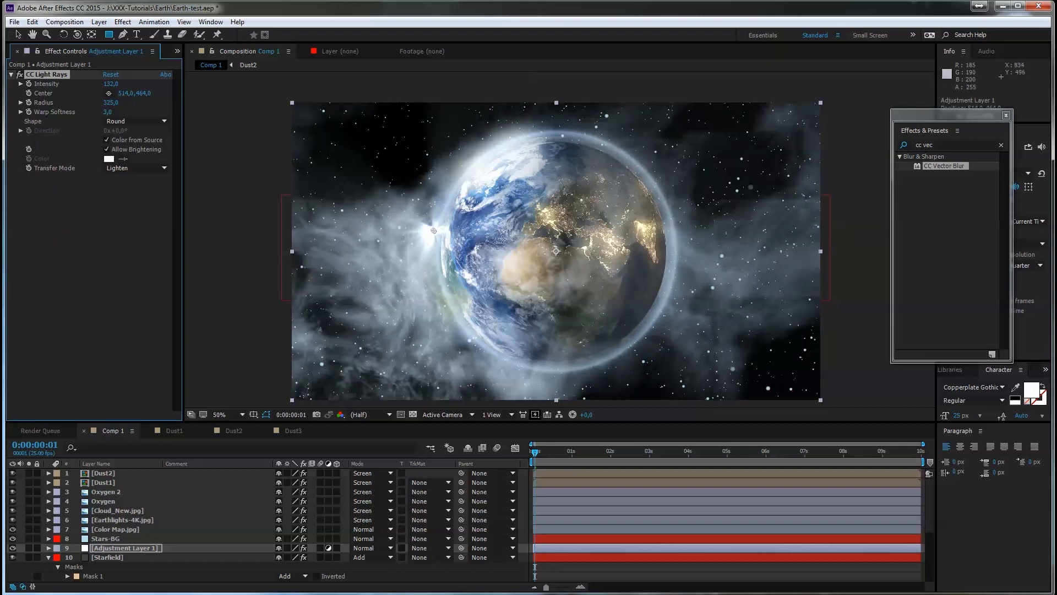
key(slash)
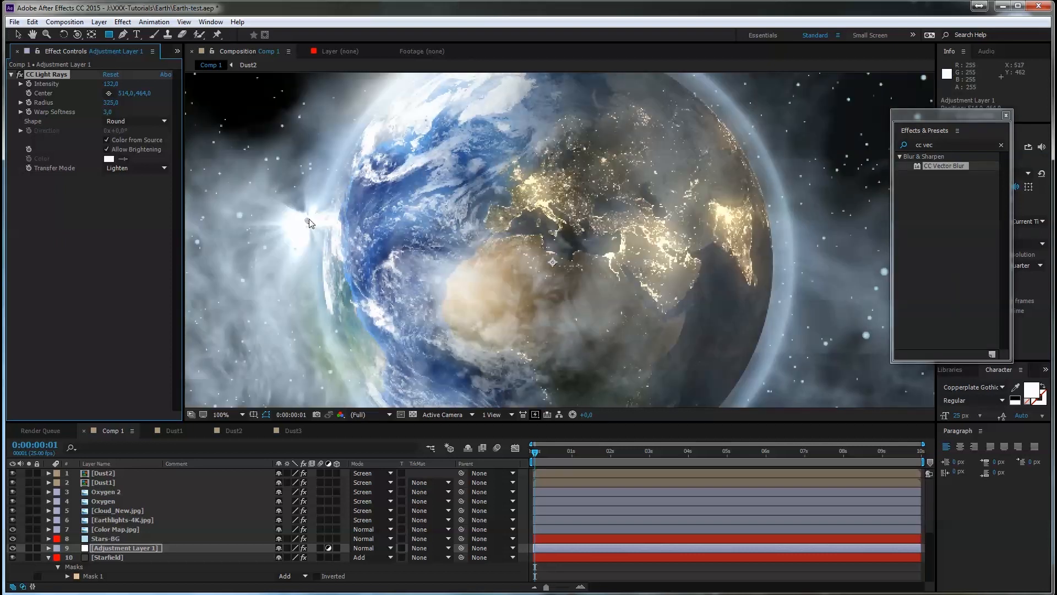
drag(309, 222, 321, 230)
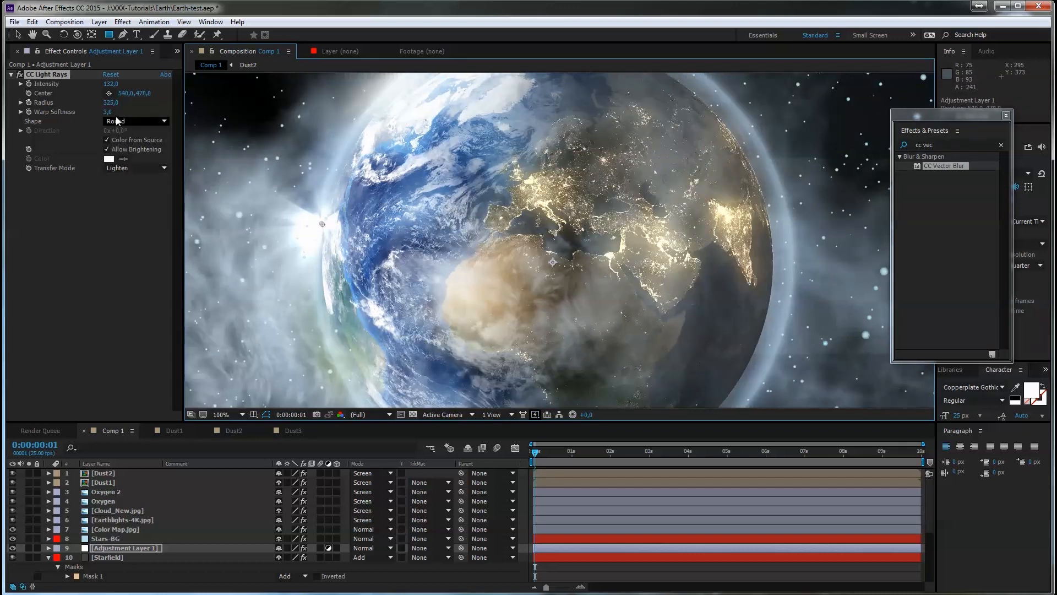
Step: Raise the CC Light Rays intensity to 193 and the warp softness to 24
mouse_move(109, 113)
mouse_down()
mouse_move(122, 112)
mouse_move(112, 113)
mouse_up()
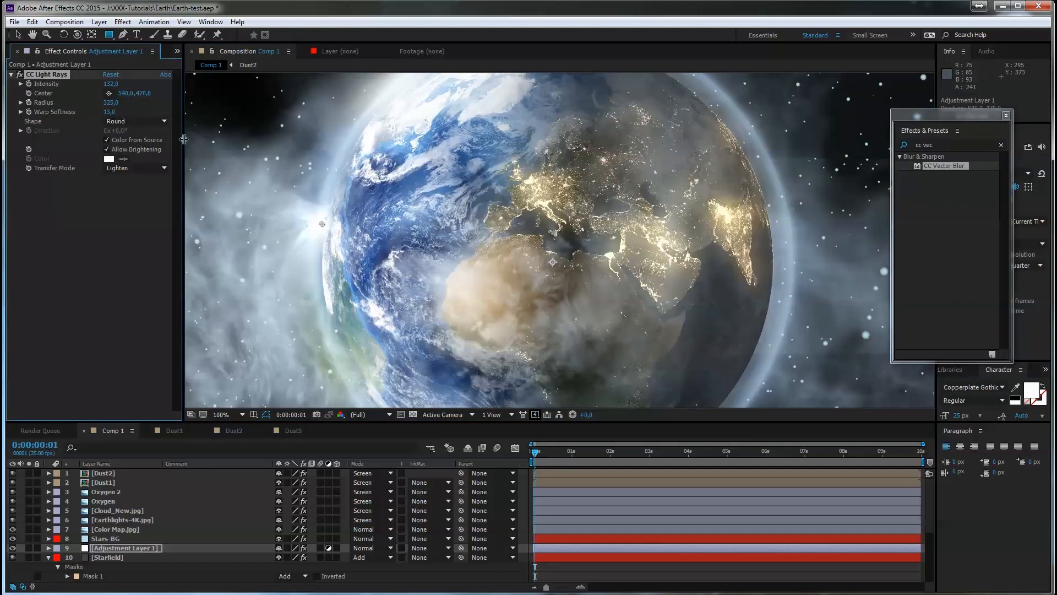
drag(334, 225, 434, 203)
scroll(434, 213, down, 1)
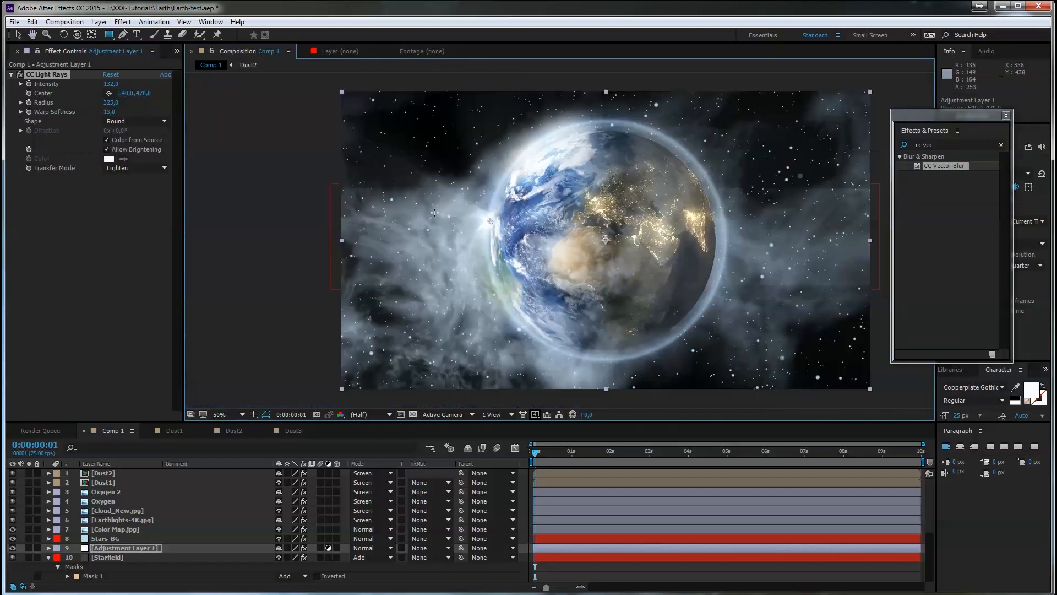
scroll(452, 218, up, 1)
drag(111, 84, 140, 83)
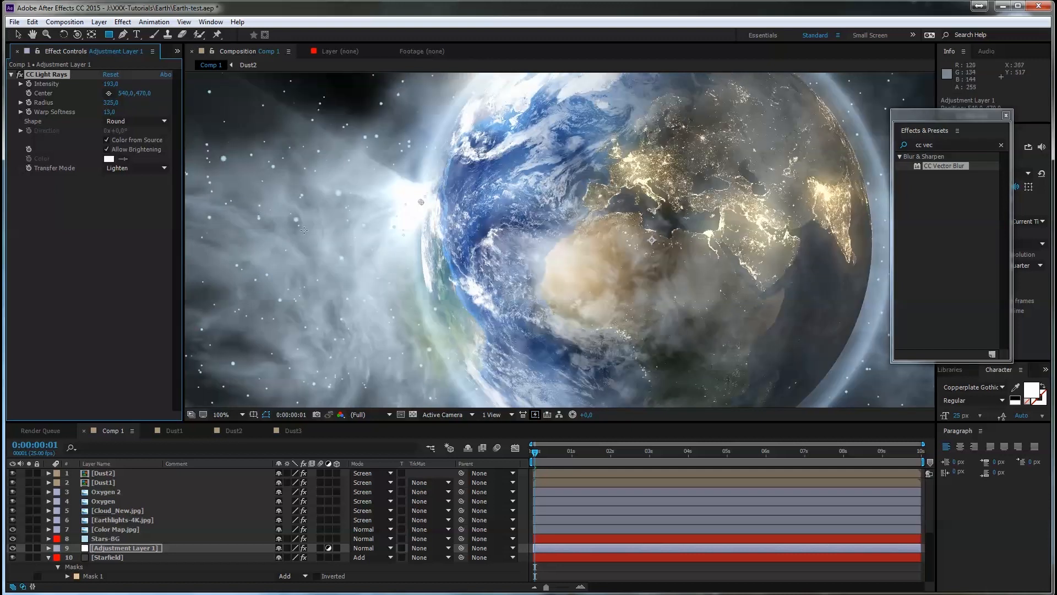
mouse_move(114, 112)
mouse_down()
mouse_move(124, 112)
mouse_move(113, 113)
mouse_up()
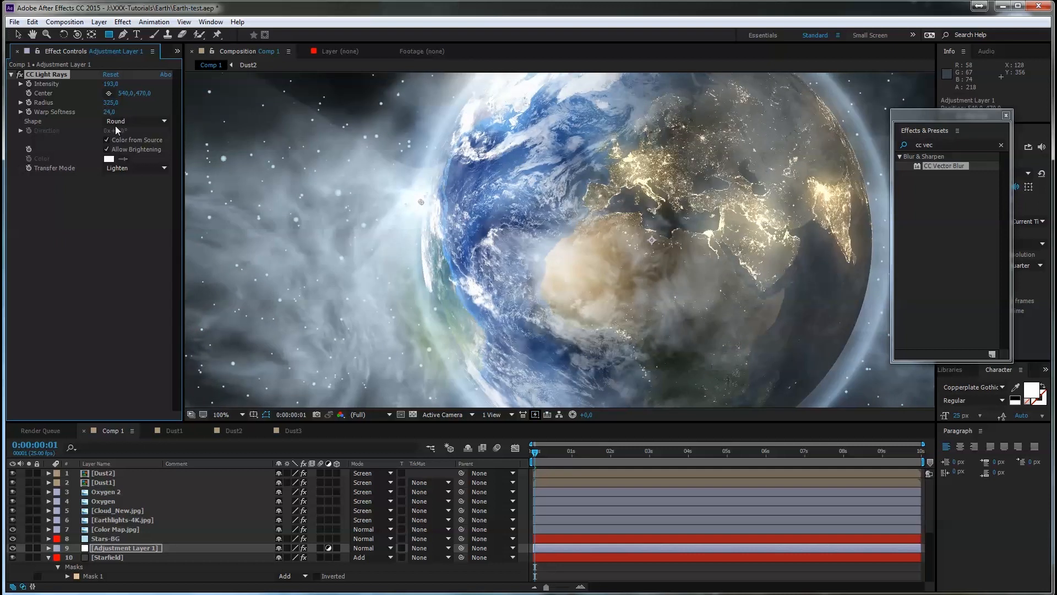
Step: Reposition the light rays' center slightly higher along the Earth's bright edge, to about 542, 438
scroll(385, 204, down, 2)
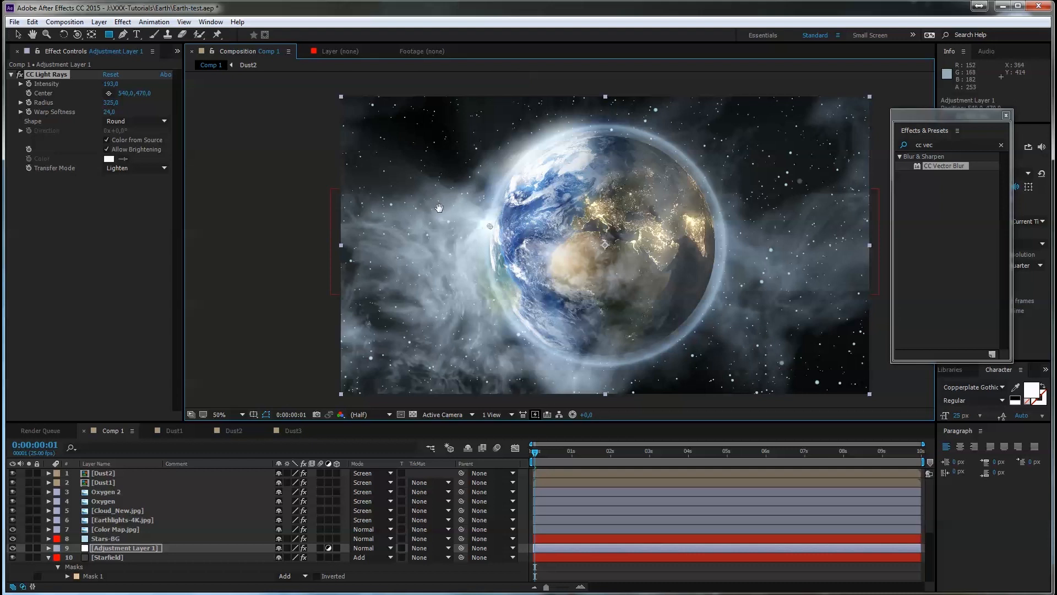
key(q)
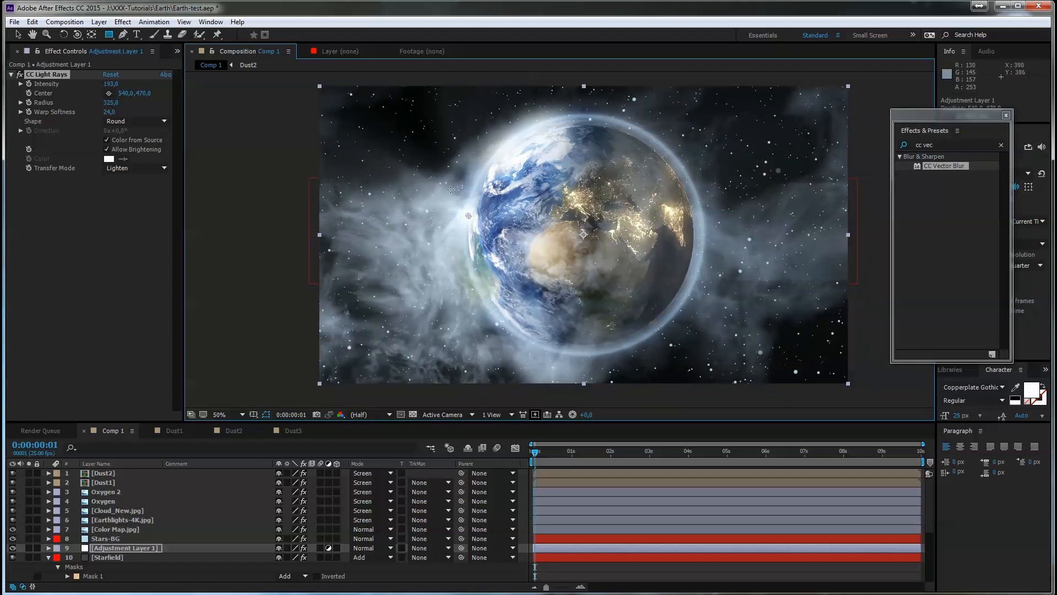
drag(468, 215, 469, 197)
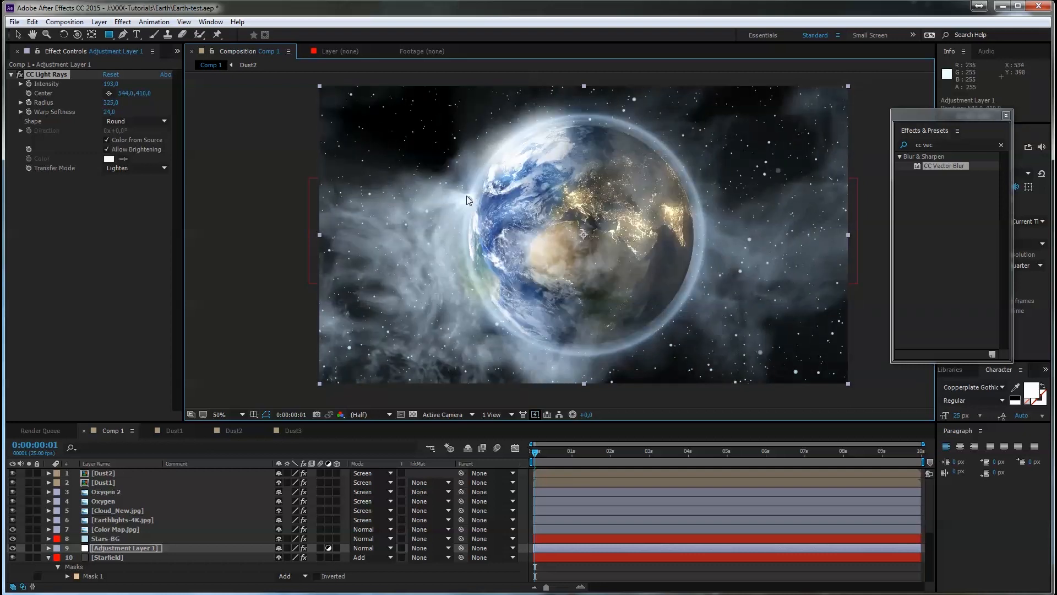
drag(466, 198, 465, 203)
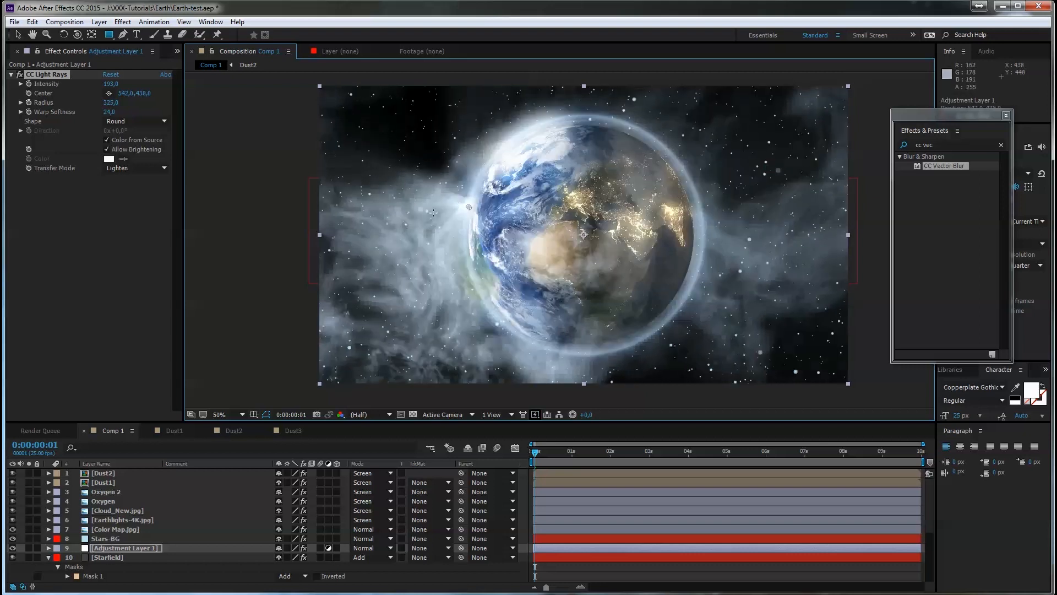
Step: Set the Starfield layer's opacity to about 22%
click(113, 557)
key(u)
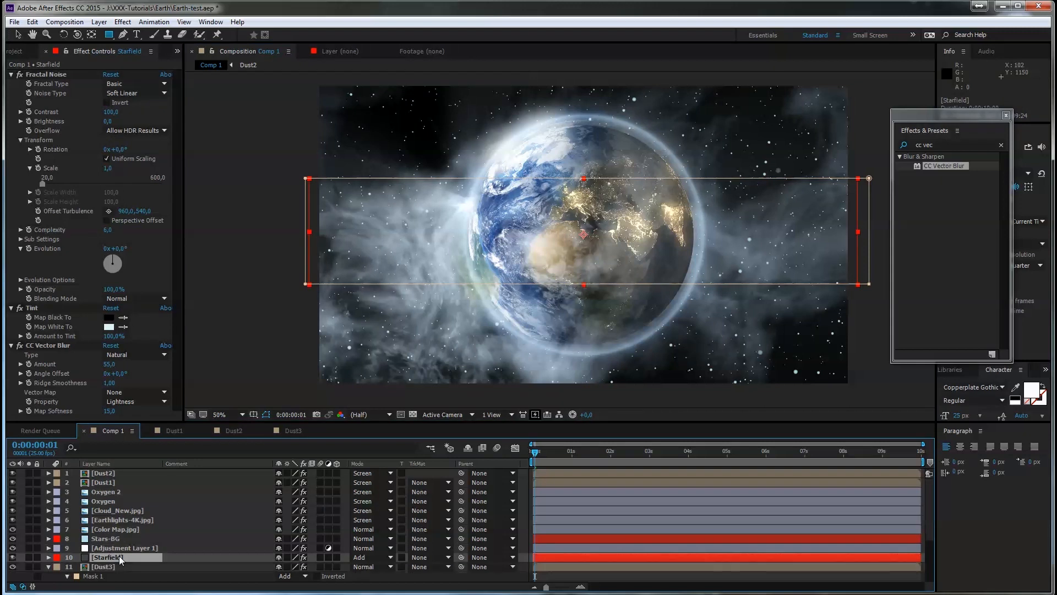
key(t)
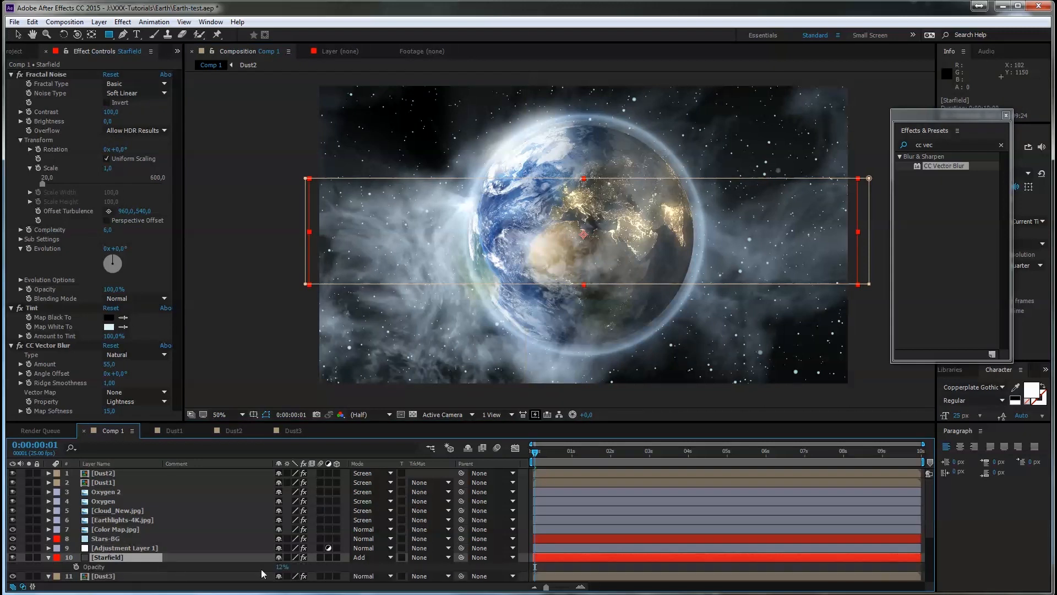
drag(279, 570, 295, 566)
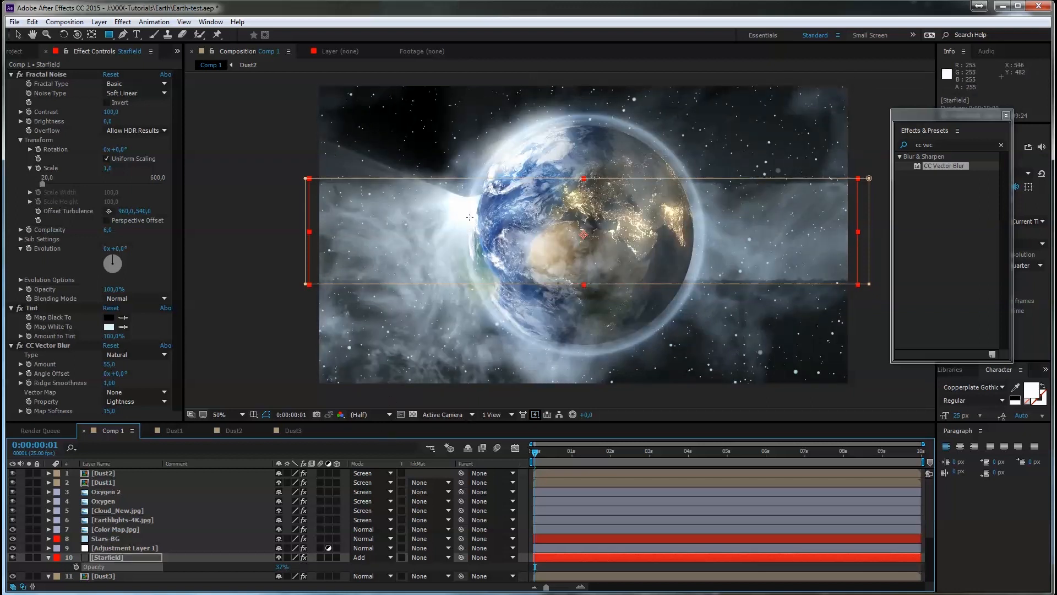
drag(282, 570, 272, 569)
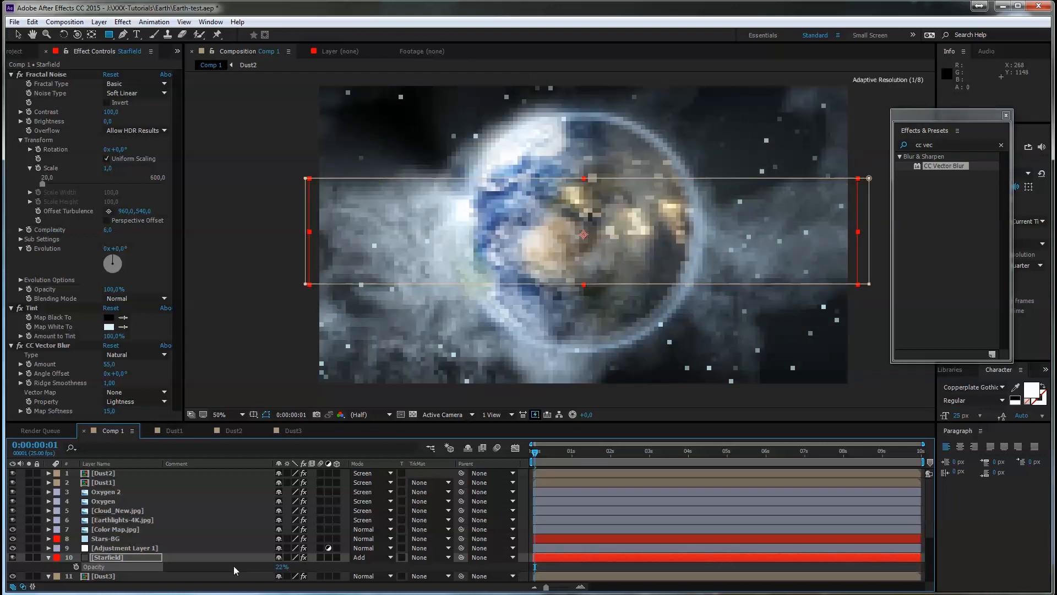
Step: Feather the Starfield layer's mask by 34 pixels and return to the Selection tool
click(145, 557)
key(t)
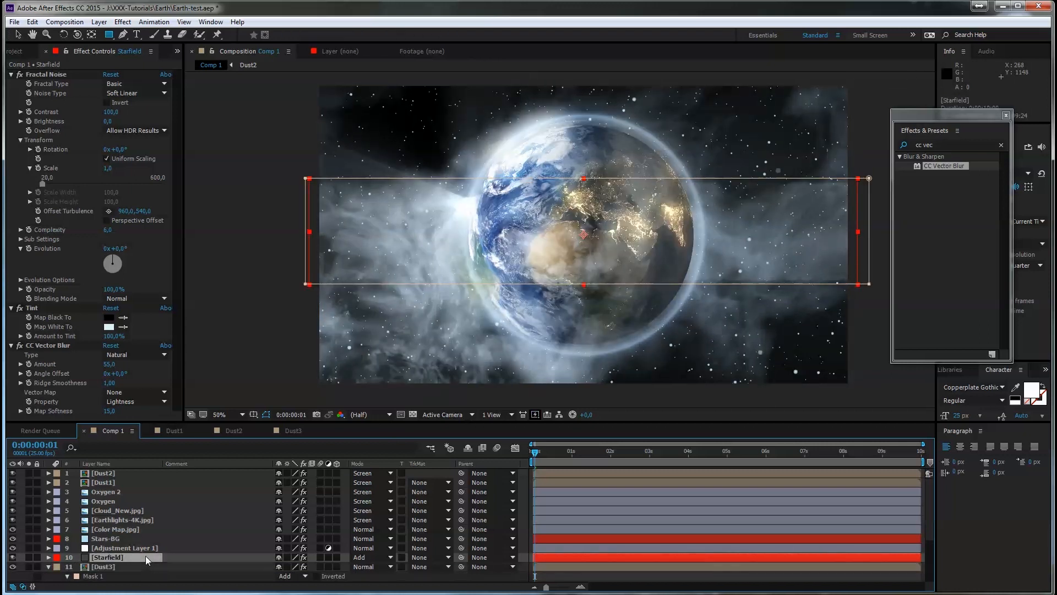
key(m)
key(m)
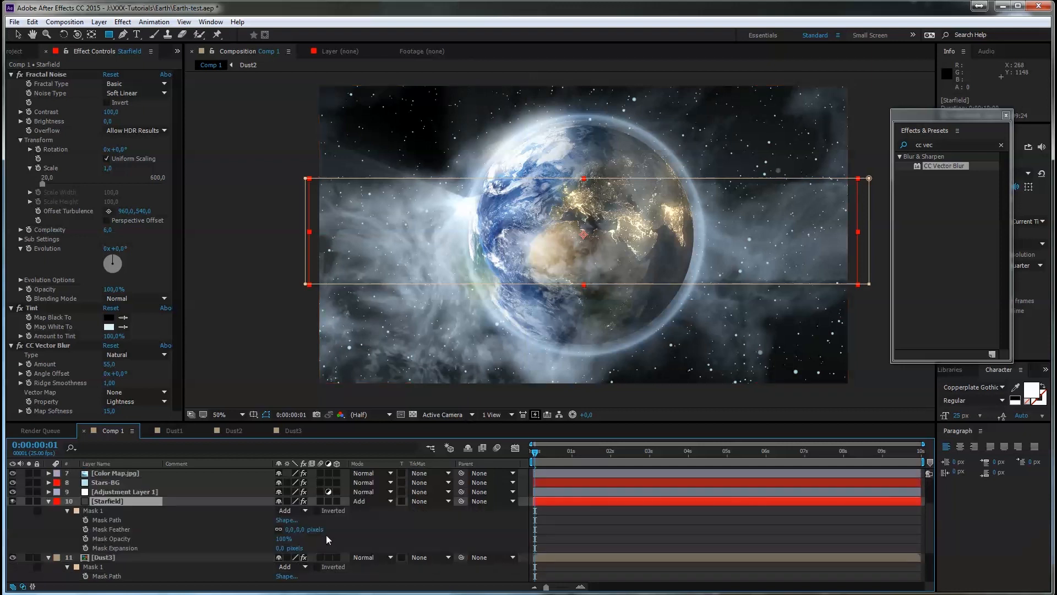
click(292, 529)
mouse_move(268, 529)
mouse_down()
mouse_move(239, 529)
mouse_move(255, 529)
mouse_up()
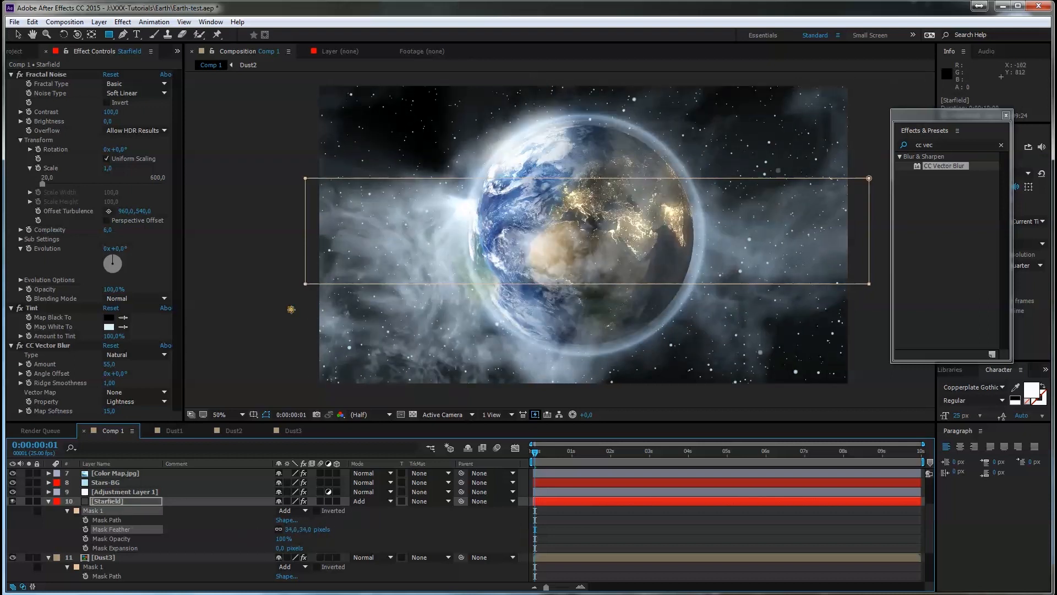
click(290, 308)
click(18, 34)
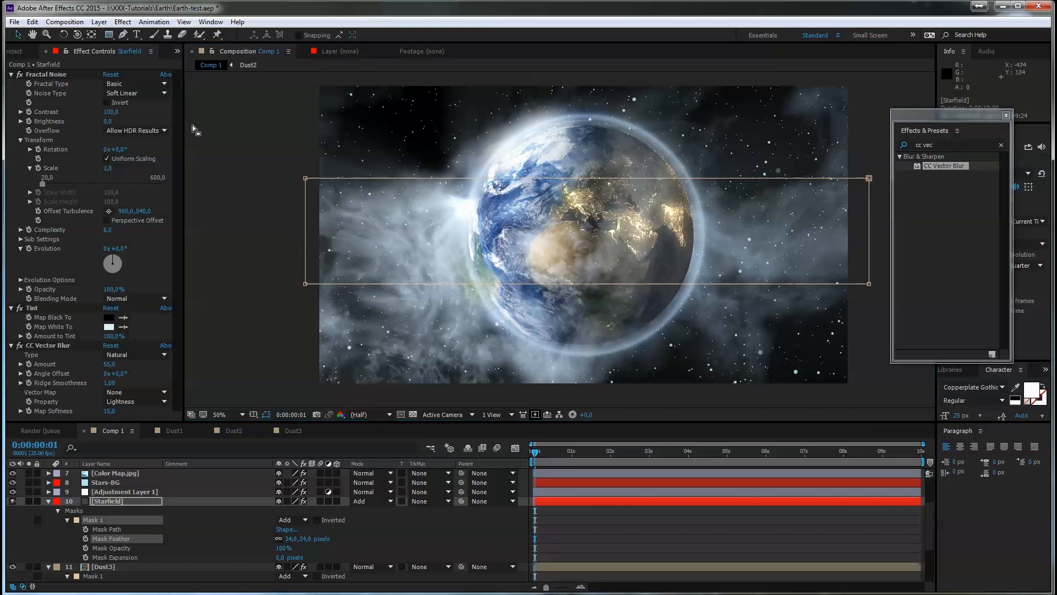
Step: Select Adjustment Layer 1, check the light rays up close, and collapse the Starfield and Dust3 layer properties
click(125, 493)
scroll(437, 300, up, 1)
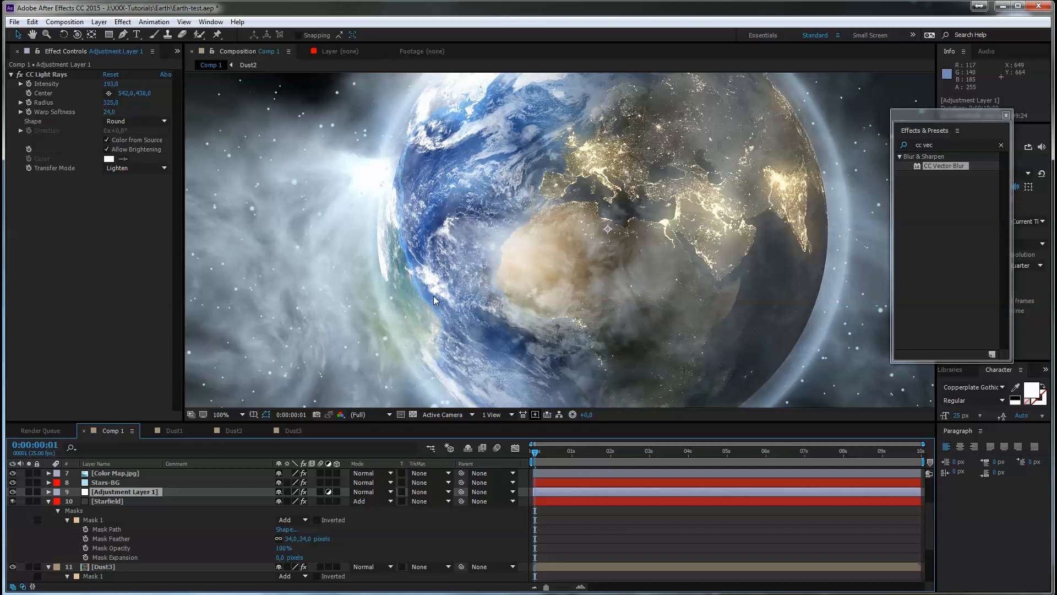
scroll(438, 302, down, 2)
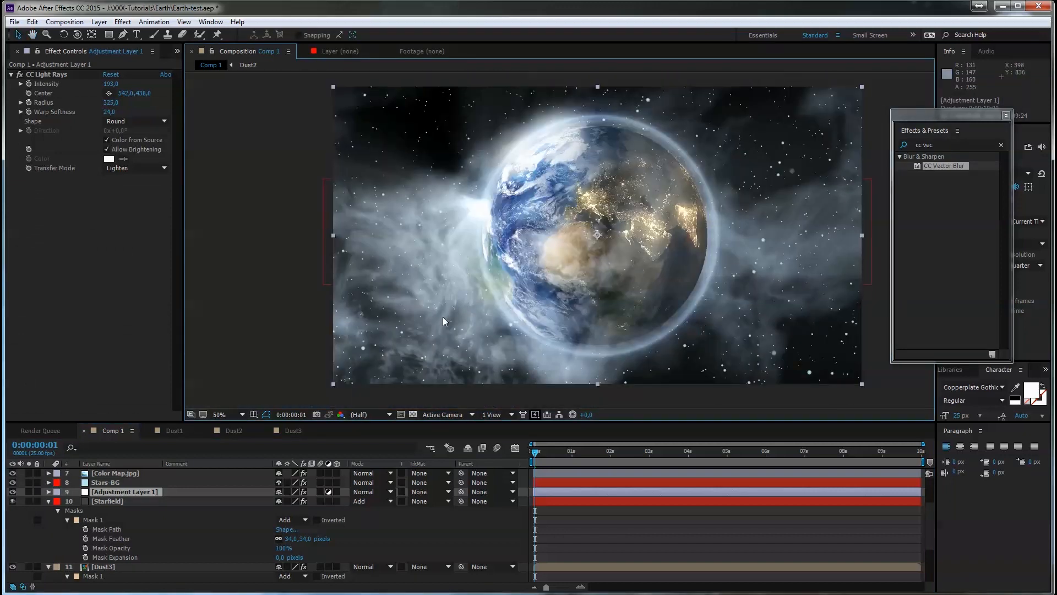
click(48, 501)
click(49, 510)
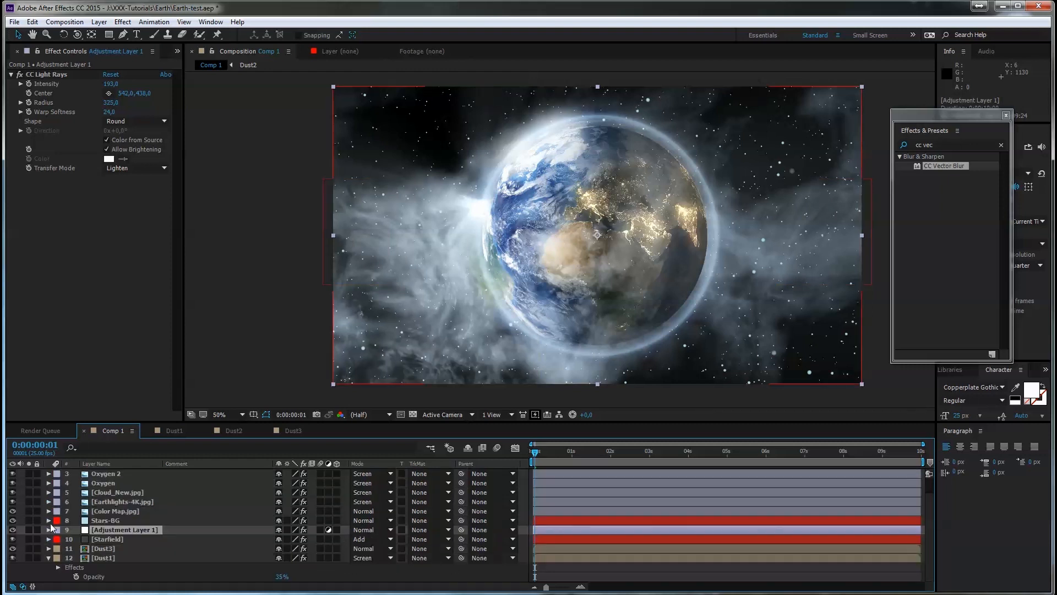
Step: Add a new adjustment layer above Dust2, at the very top of the layer stack
scroll(102, 491, up, 1)
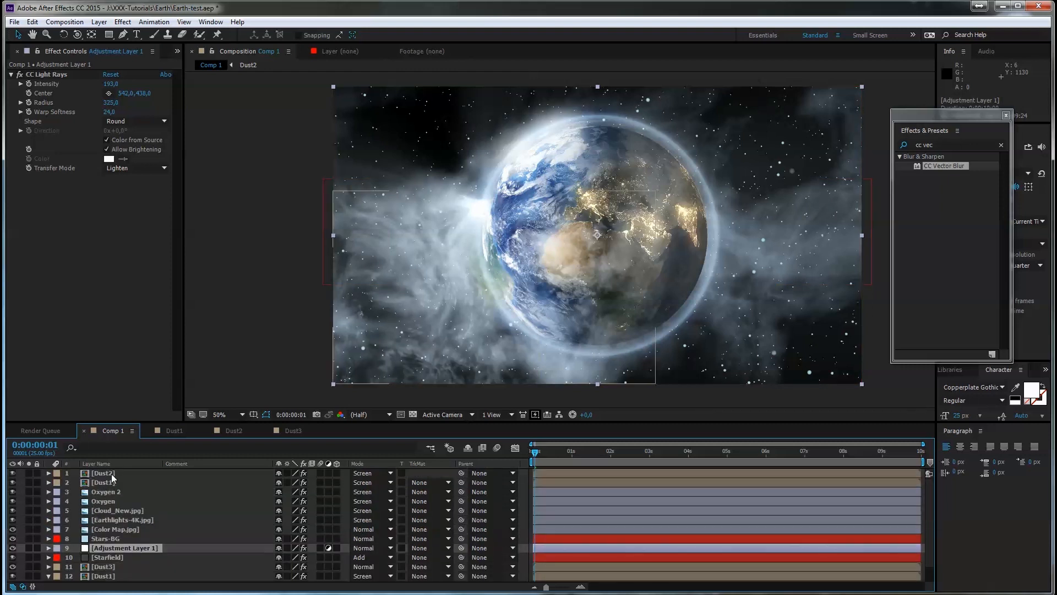
click(112, 473)
click(102, 23)
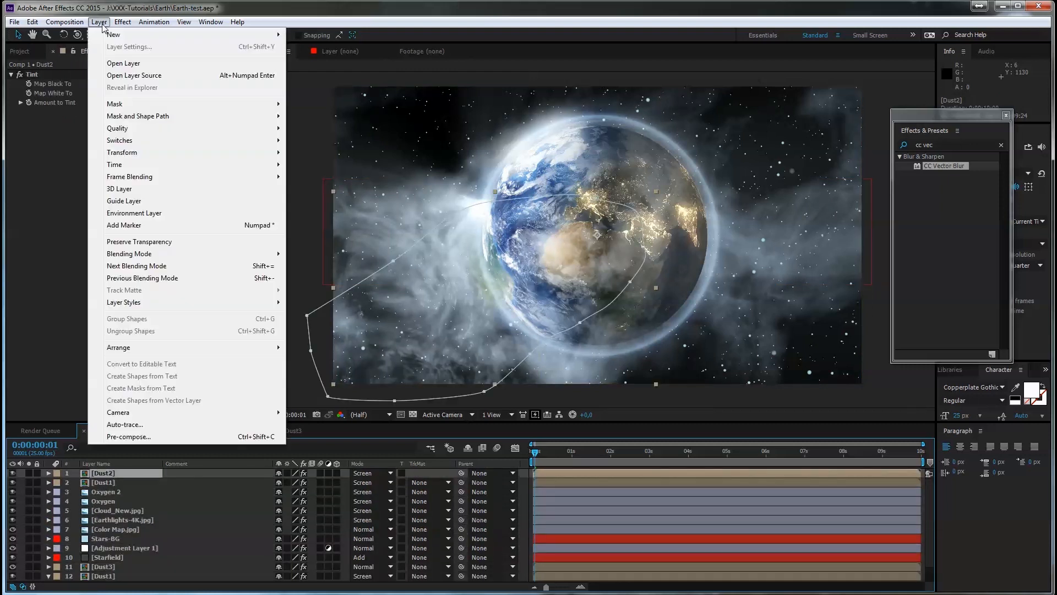
mouse_move(146, 34)
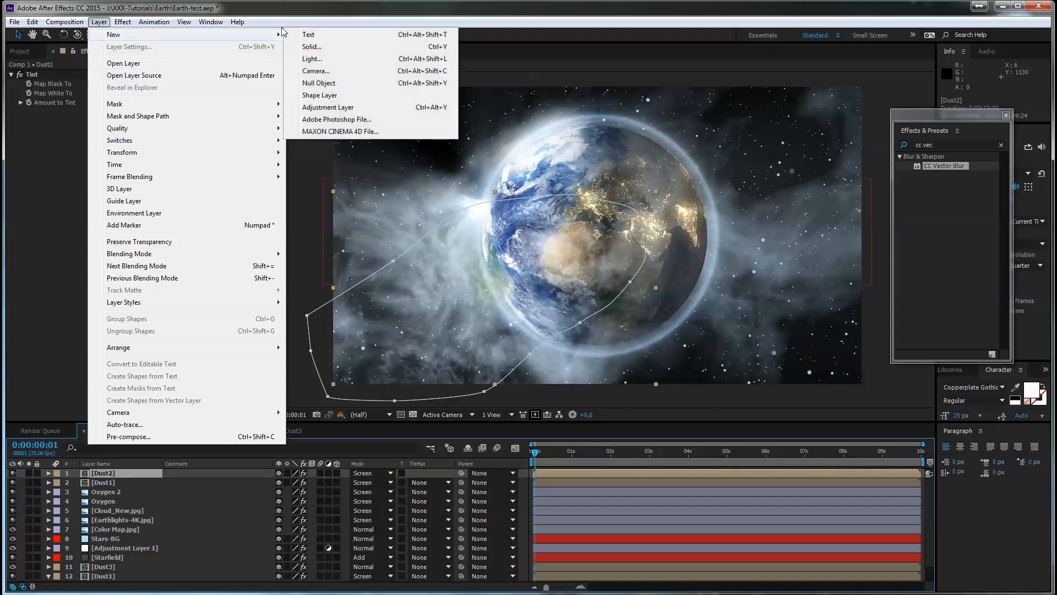
click(352, 107)
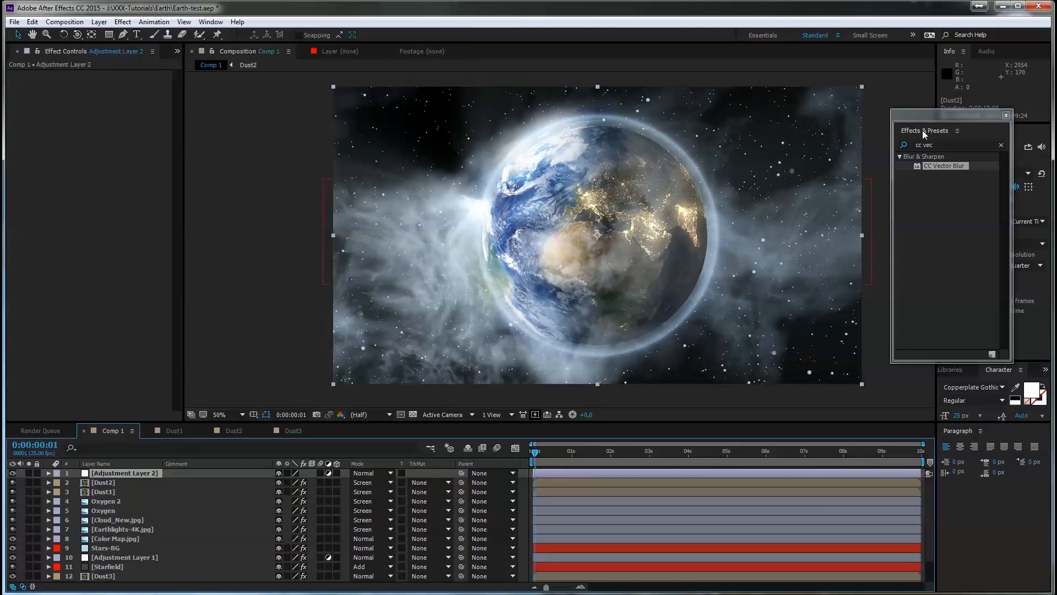
Step: Search the effects for Levels and apply the Levels effect to Adjustment Layer 2
drag(933, 120, 774, 99)
click(781, 126)
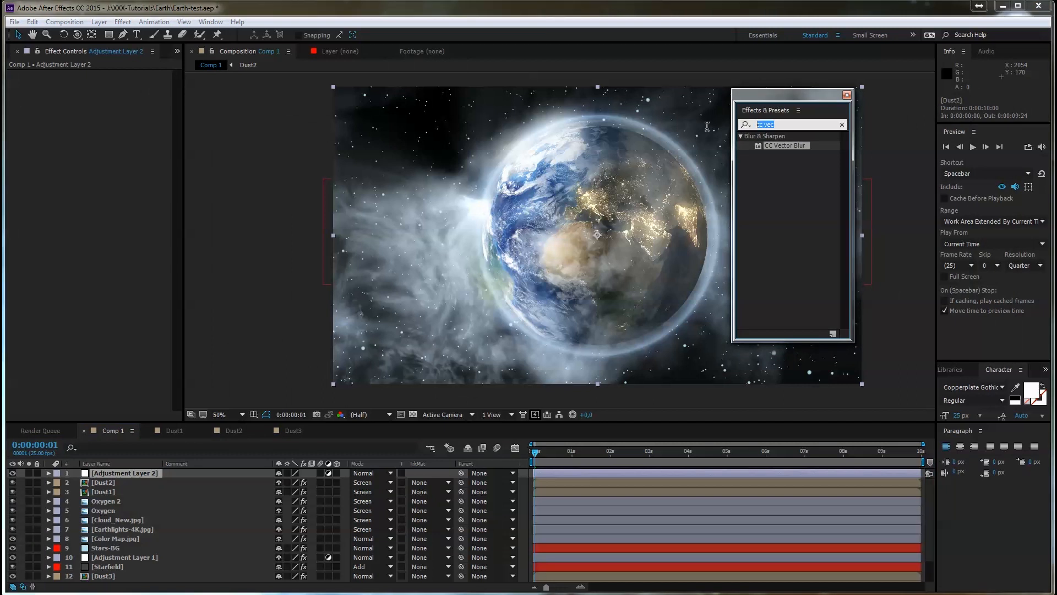
text(le)
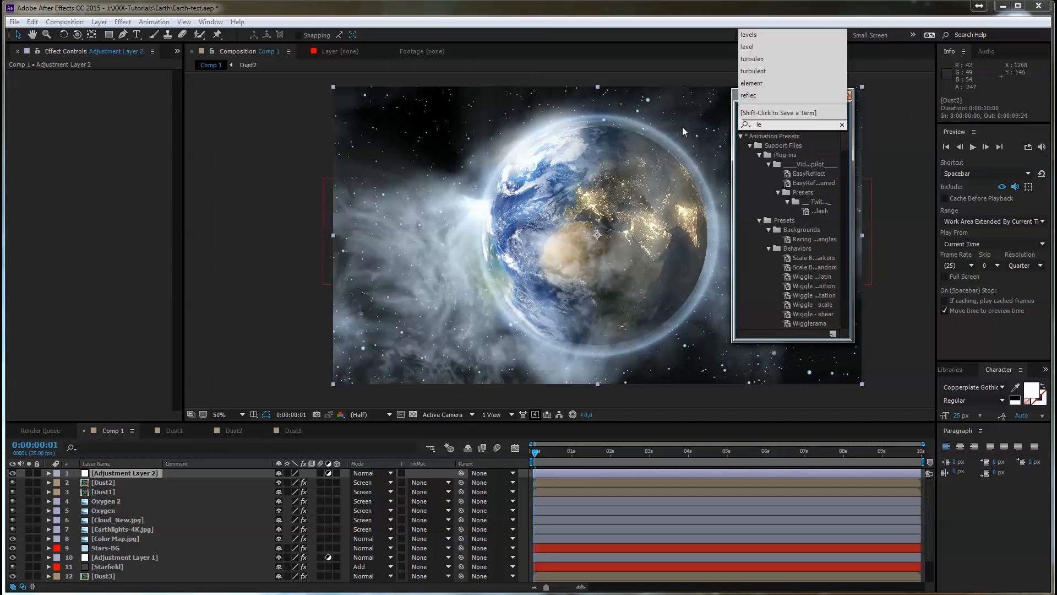
text(vels)
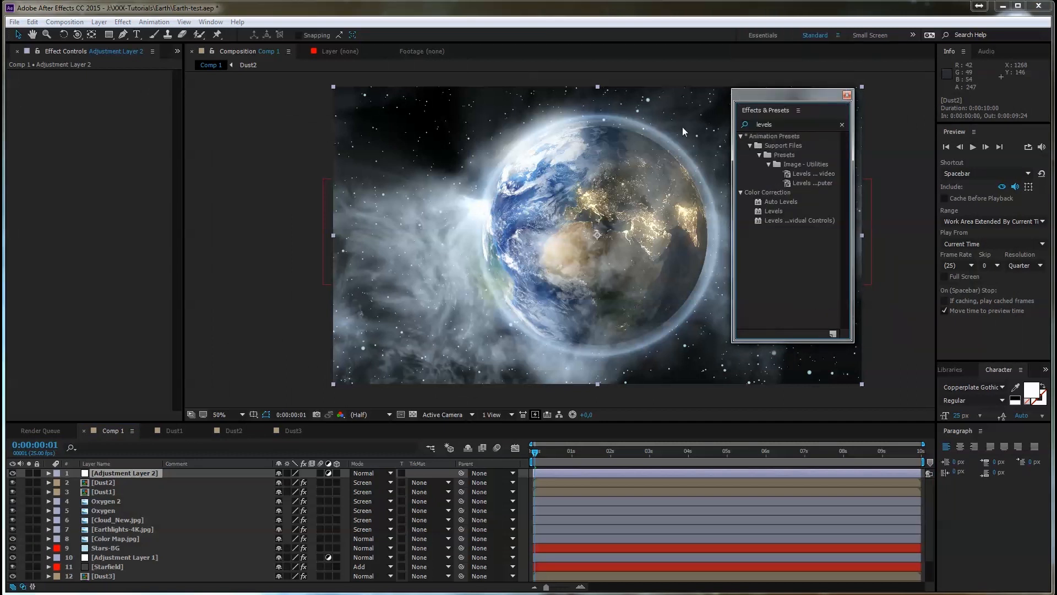
click(774, 211)
double_click(774, 210)
Step: Search the effects for Curves, apply the Curves effect to Adjustment Layer 2 and collapse its settings
click(778, 124)
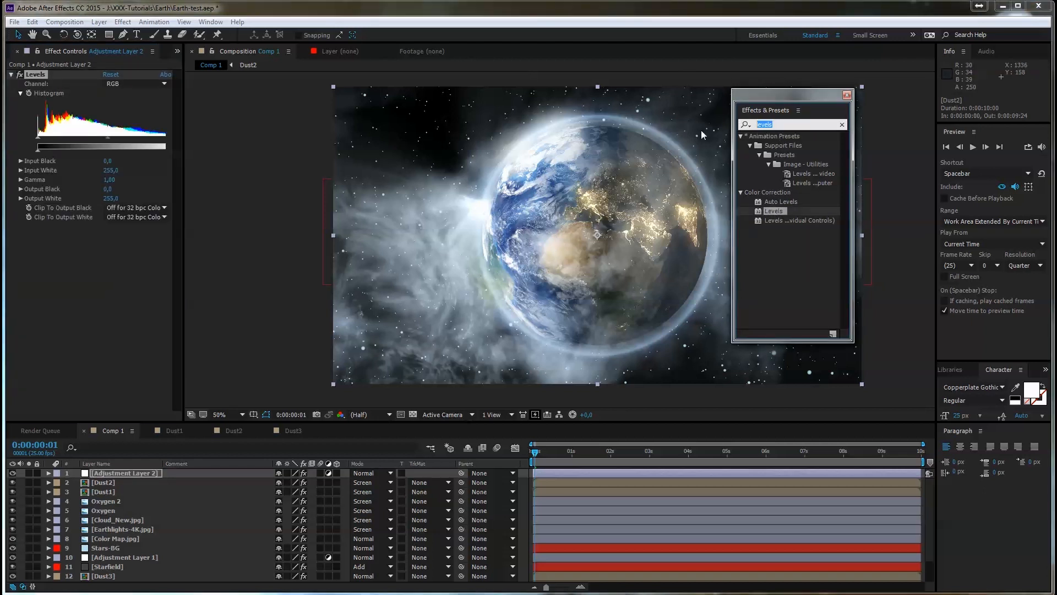
text(curves)
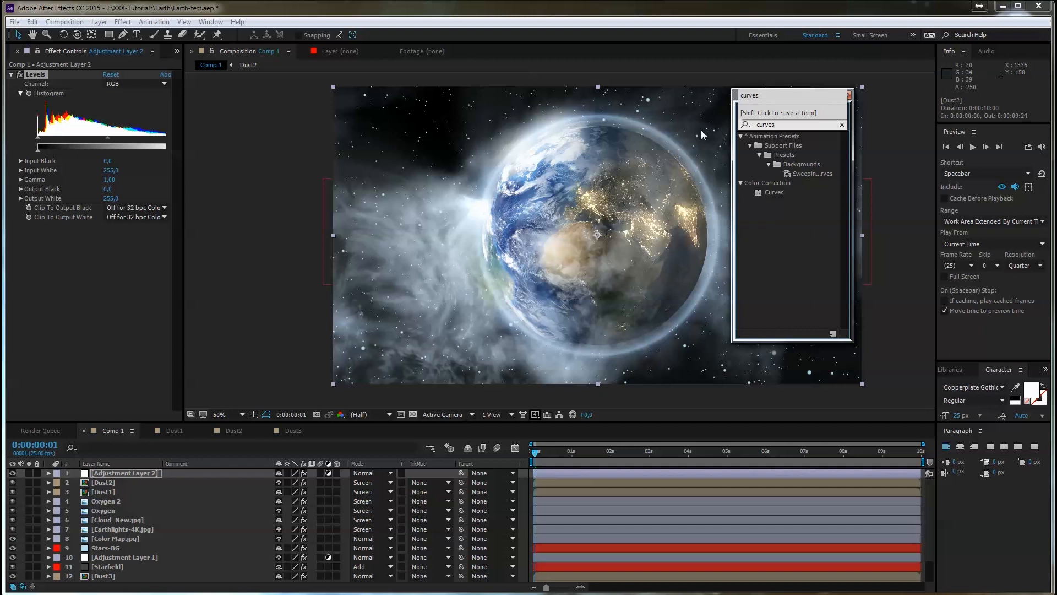
click(772, 192)
double_click(769, 194)
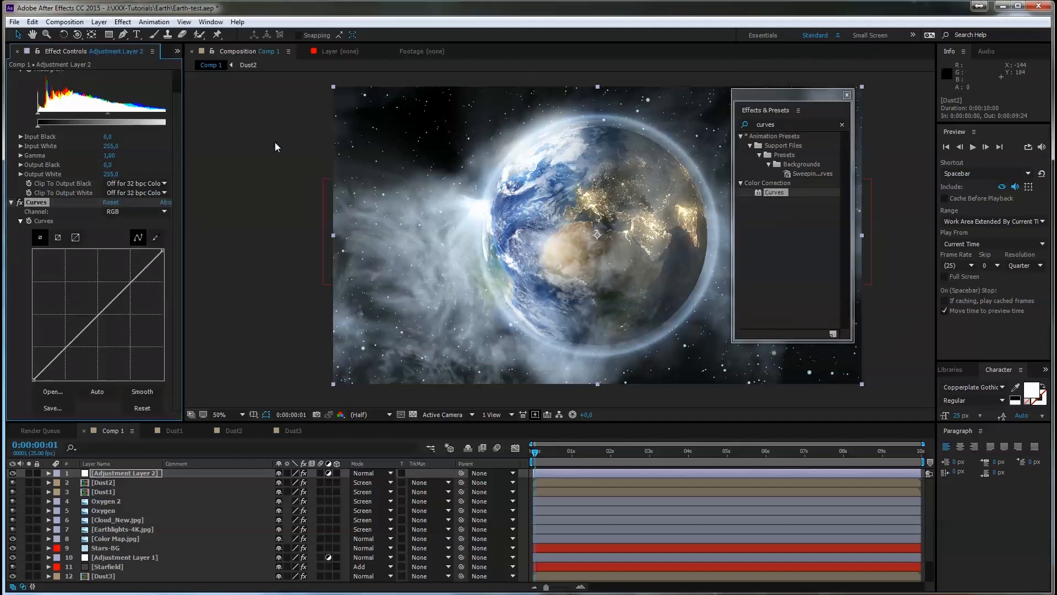
click(11, 202)
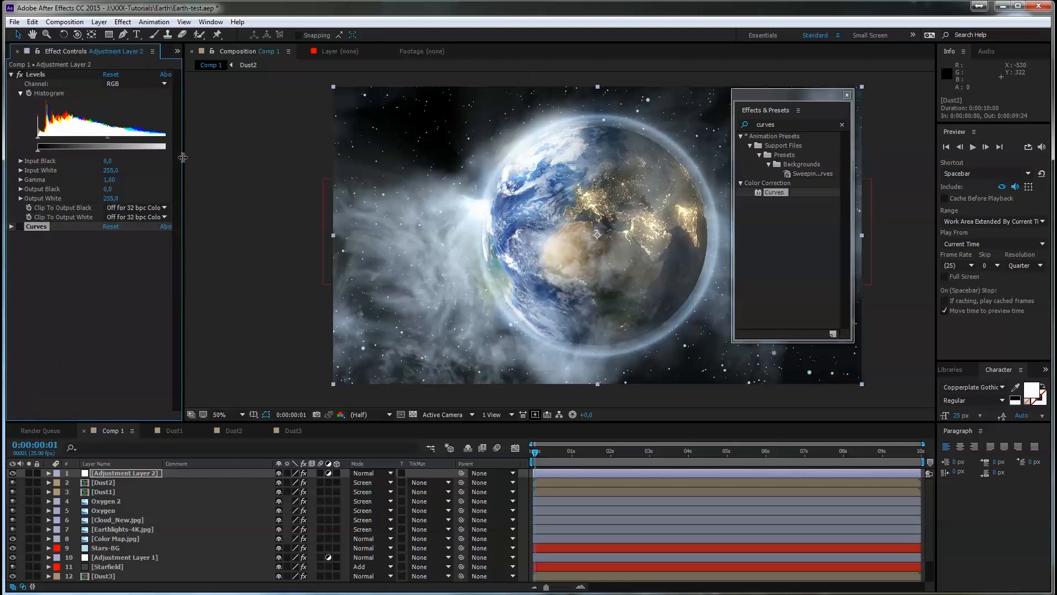
Step: Adjust the Levels effect on Adjustment Layer 2 to Input Black 29, Input White 229 and Gamma 0.77
drag(182, 158, 220, 155)
drag(38, 136, 47, 141)
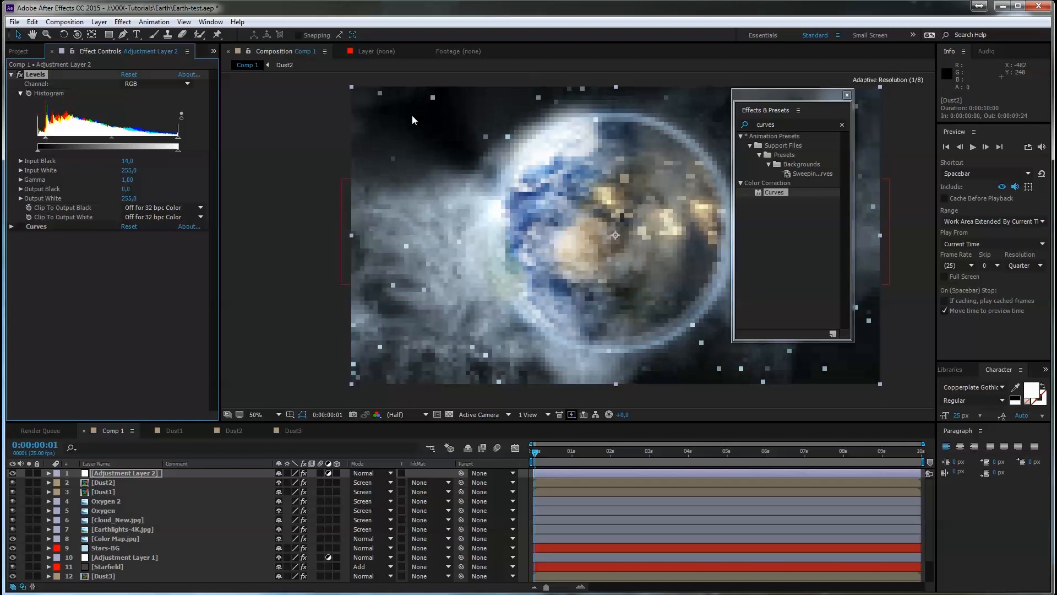
drag(756, 98, 896, 101)
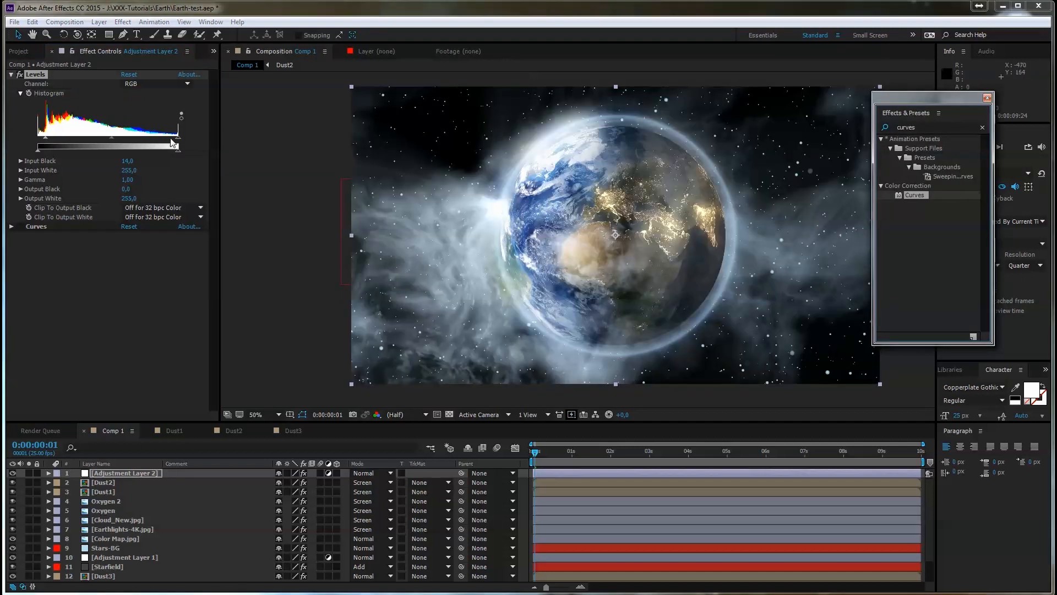
drag(177, 142, 111, 146)
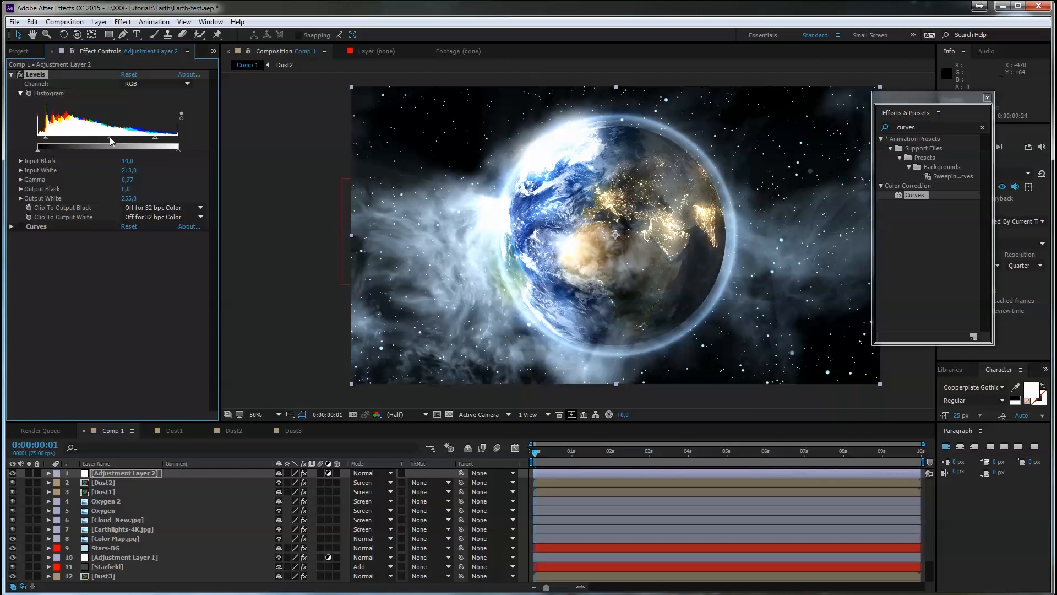
drag(157, 137, 166, 144)
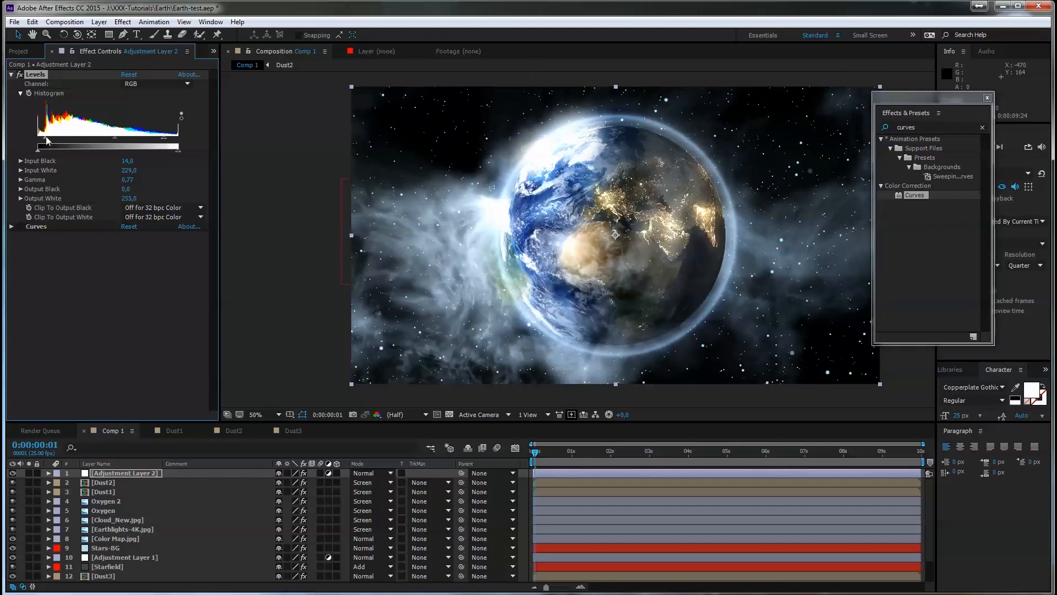
drag(54, 138, 55, 137)
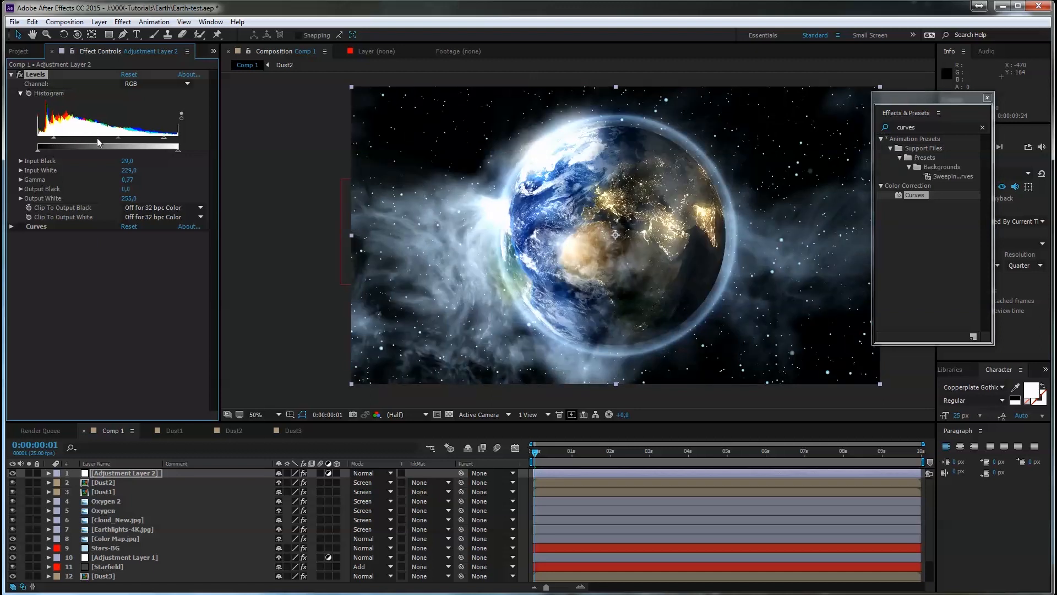
Step: Expand the Curves effect and slightly raise the midtones of the Red channel curve
click(11, 226)
click(149, 215)
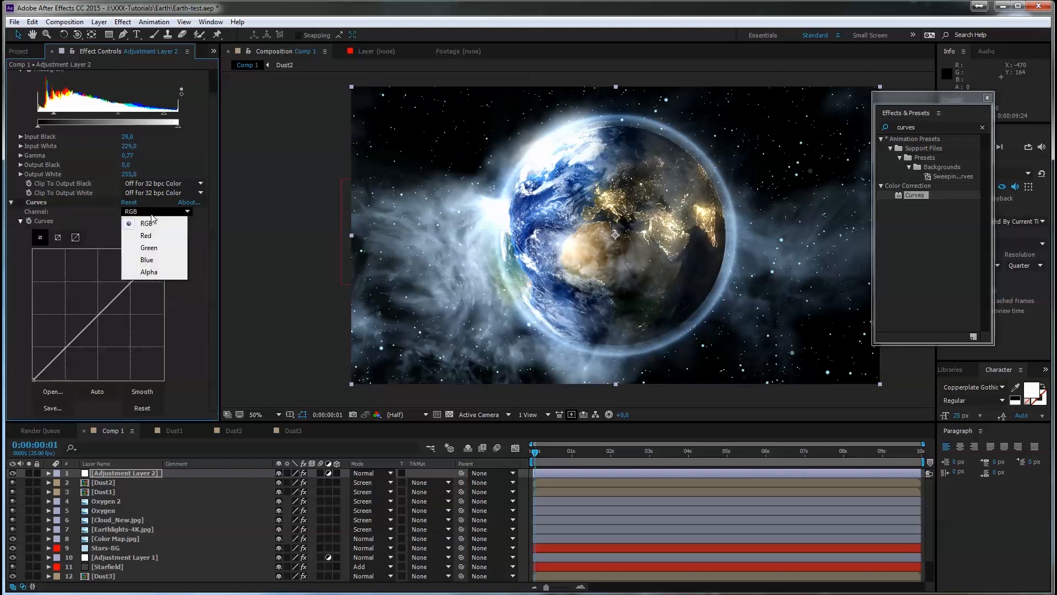
click(153, 248)
click(148, 215)
click(140, 230)
drag(105, 309, 105, 302)
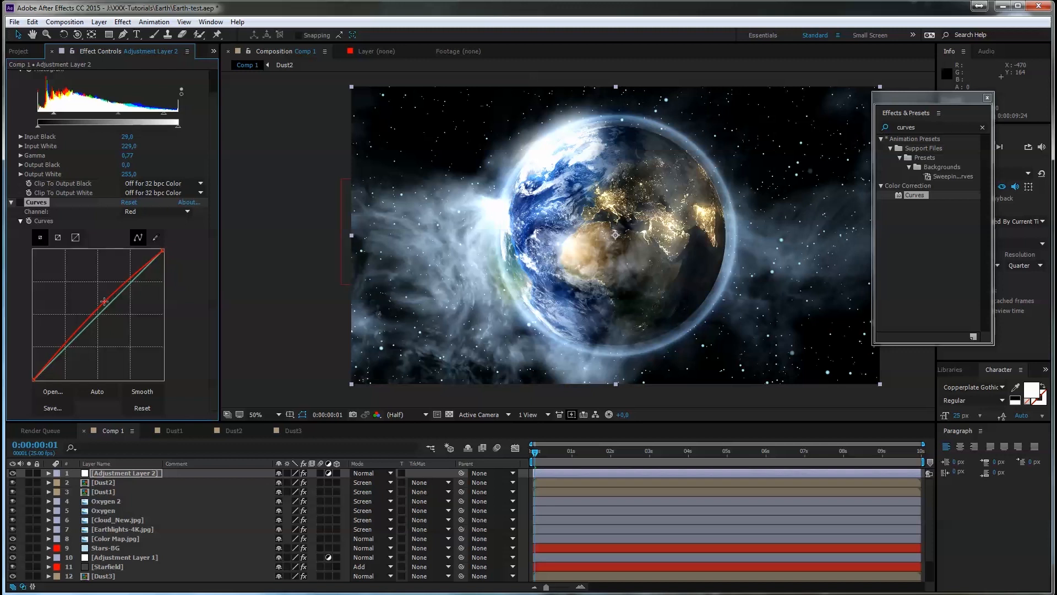
drag(104, 302, 100, 300)
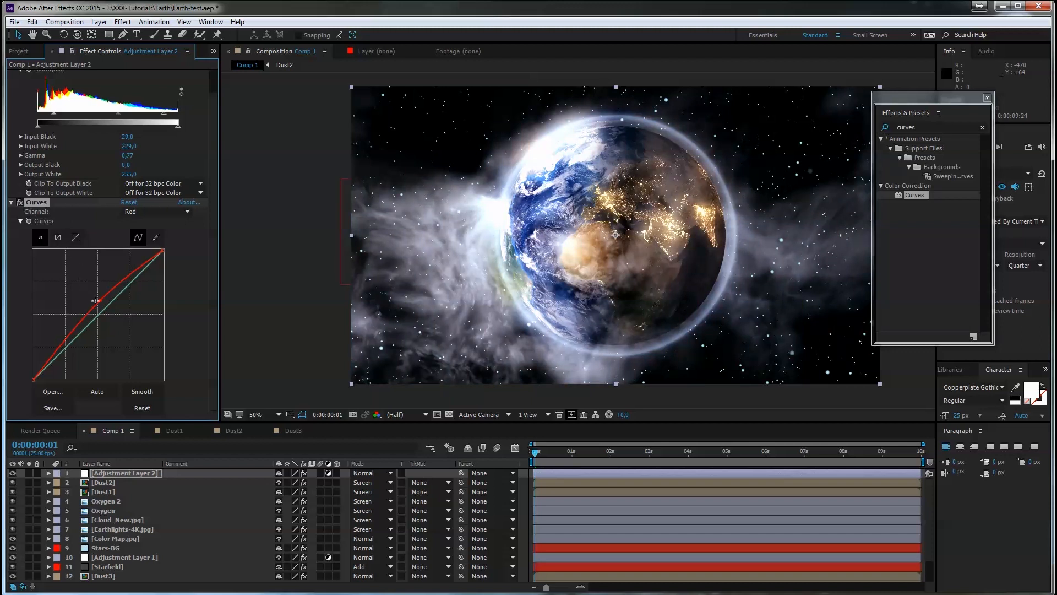
drag(99, 302, 100, 303)
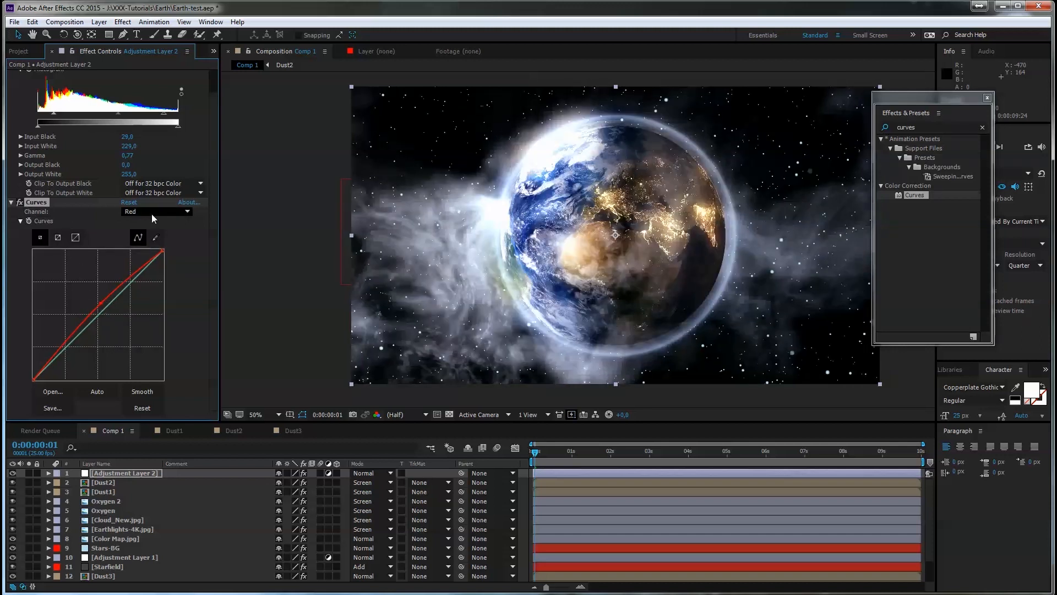
Step: Slightly lower the midtones of the Blue and Green channels in the Curves effect
click(151, 214)
click(146, 260)
drag(113, 300, 110, 305)
click(110, 305)
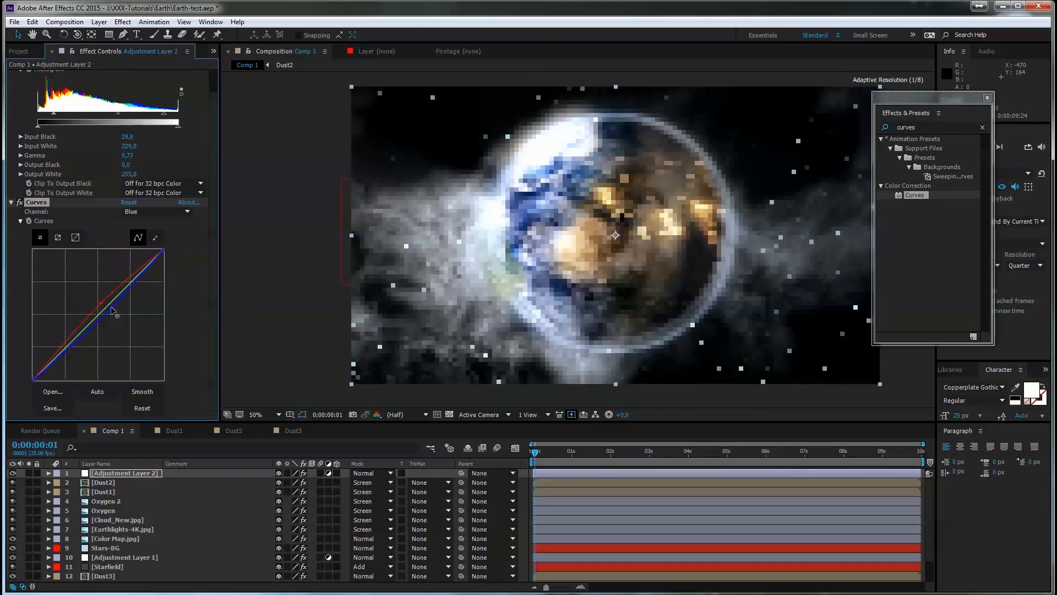
click(173, 211)
click(158, 251)
drag(107, 306, 109, 307)
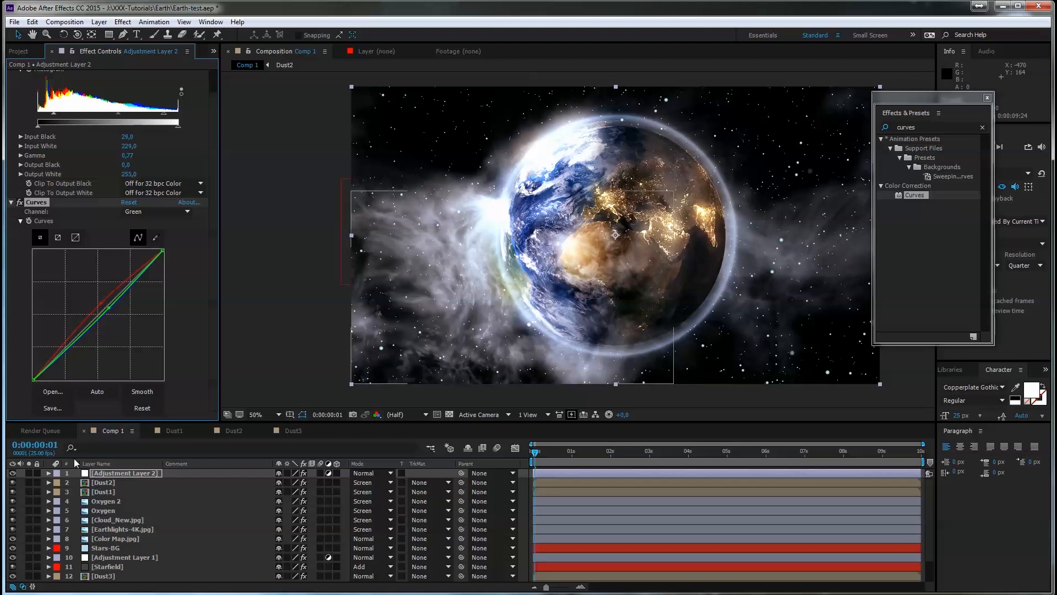
Step: Create a new solid named Orange-Light directly above the Dust2 layer
click(107, 482)
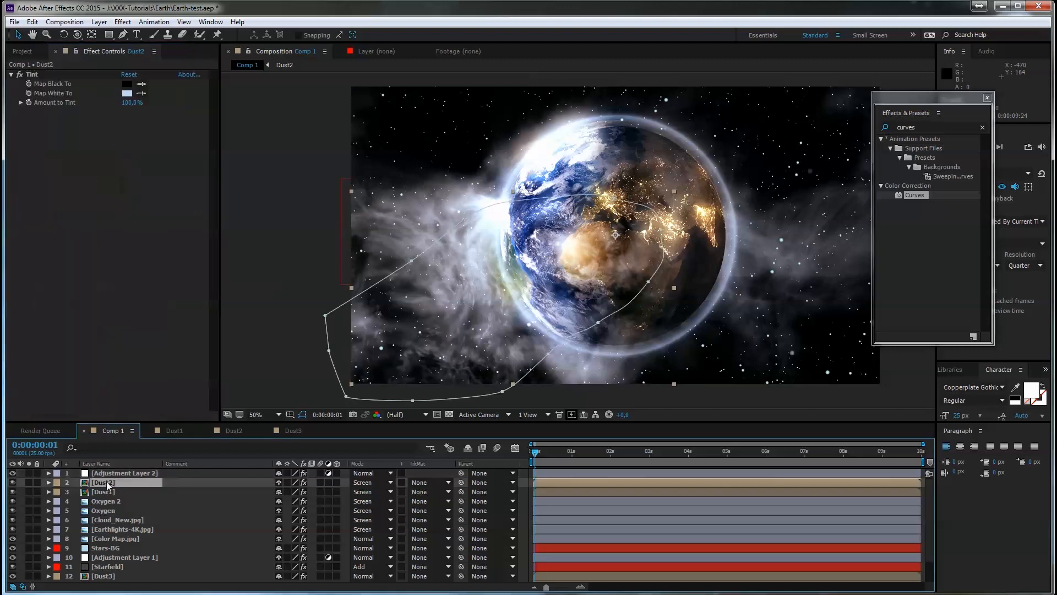
click(99, 22)
mouse_move(138, 36)
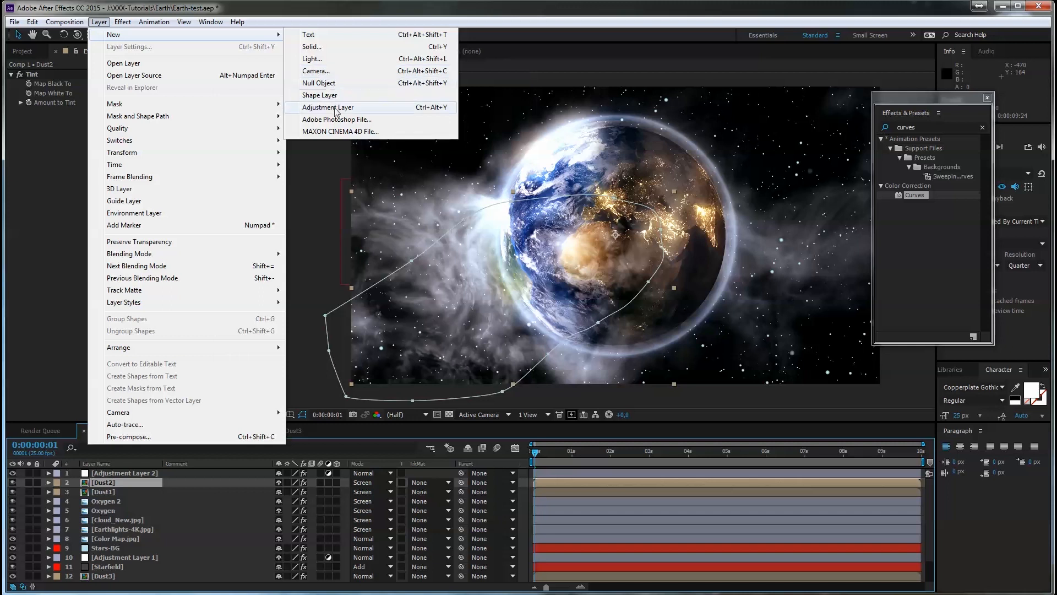
click(312, 47)
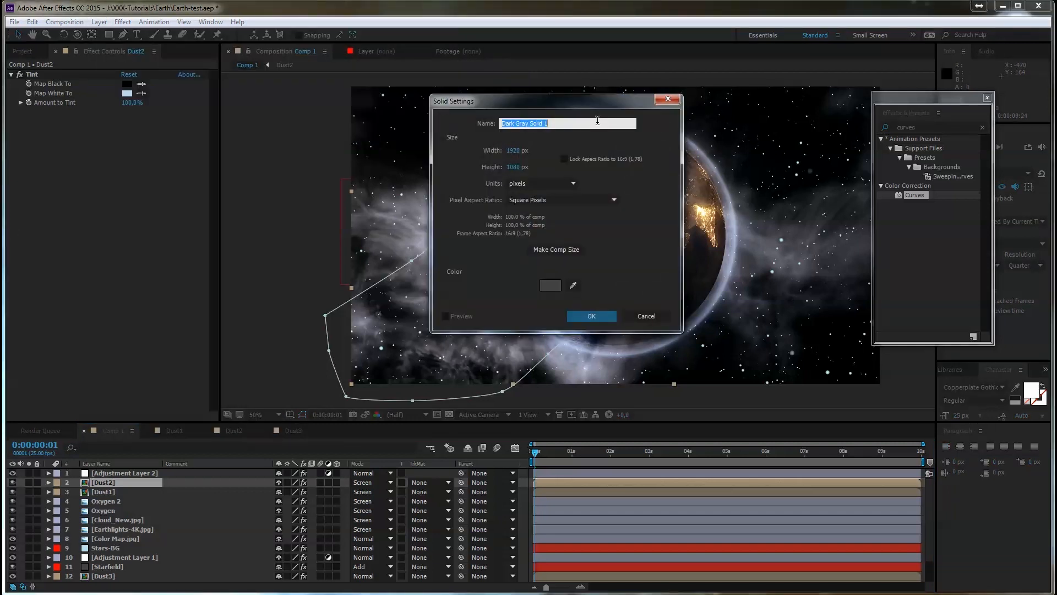
text(Orange-Light)
key(Return)
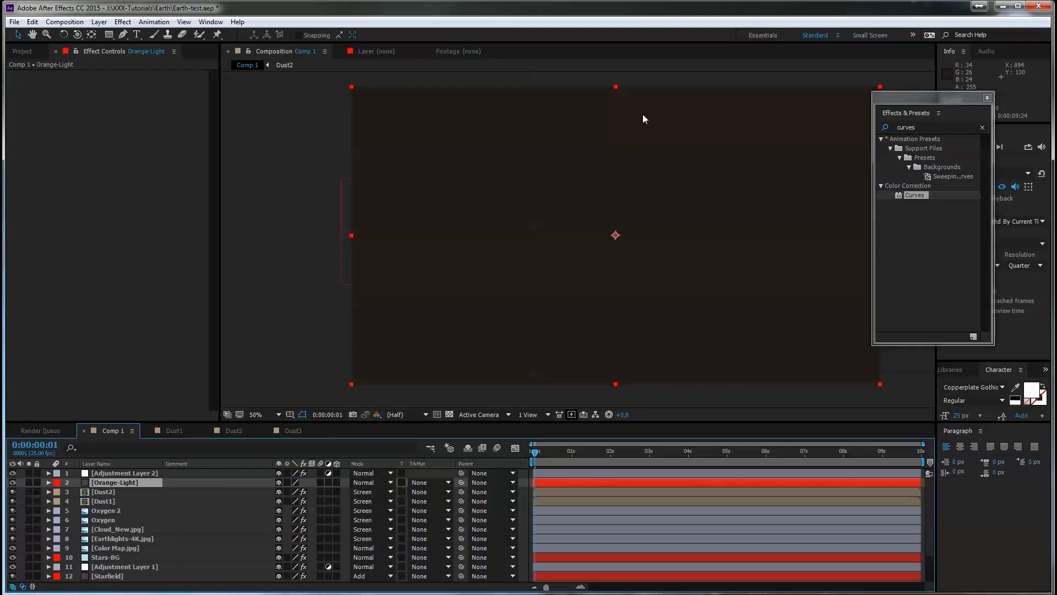
Step: Search the effects for "4" and apply 4-Color Gradient to the Orange-Light solid
click(928, 125)
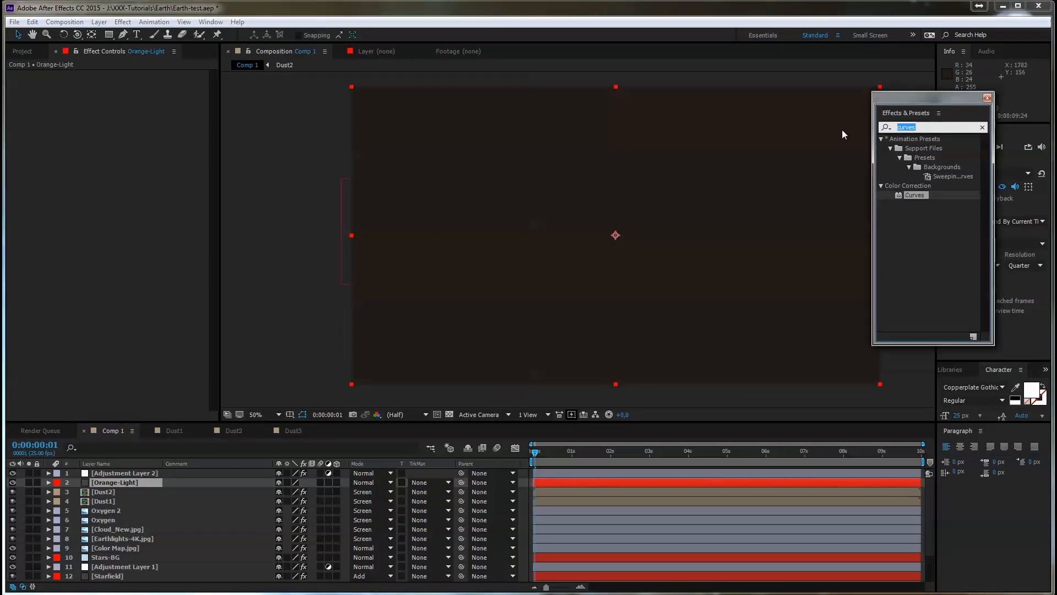
text(4)
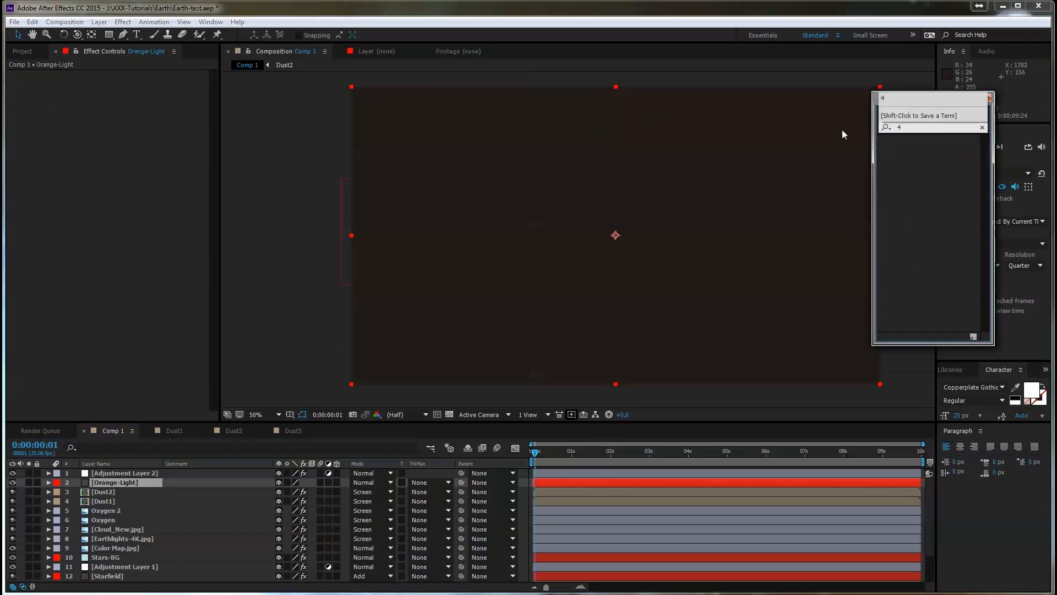
double_click(908, 126)
key(BackSpace)
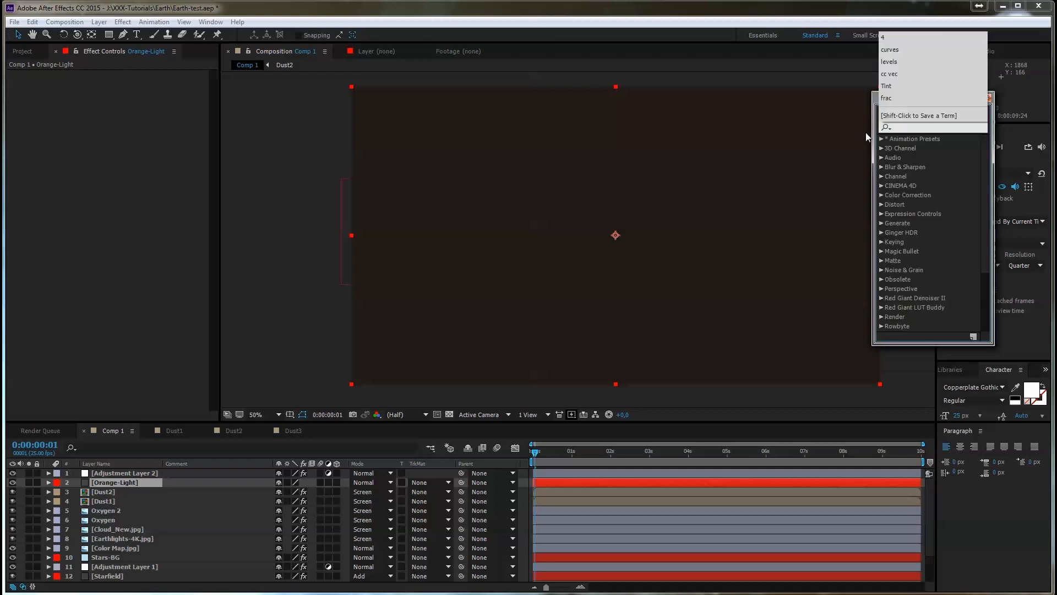
text(4)
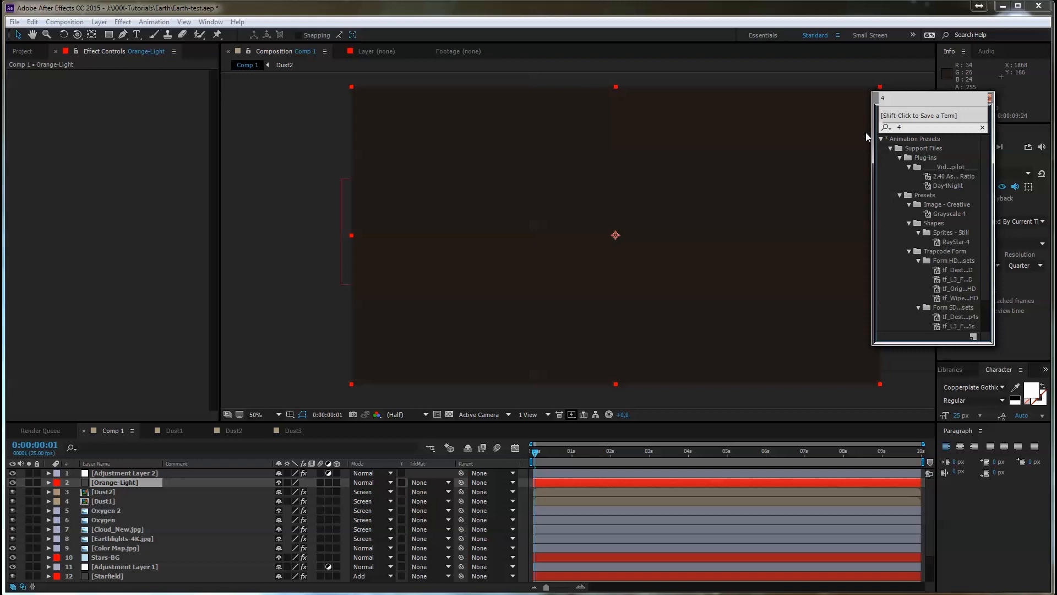
text(c)
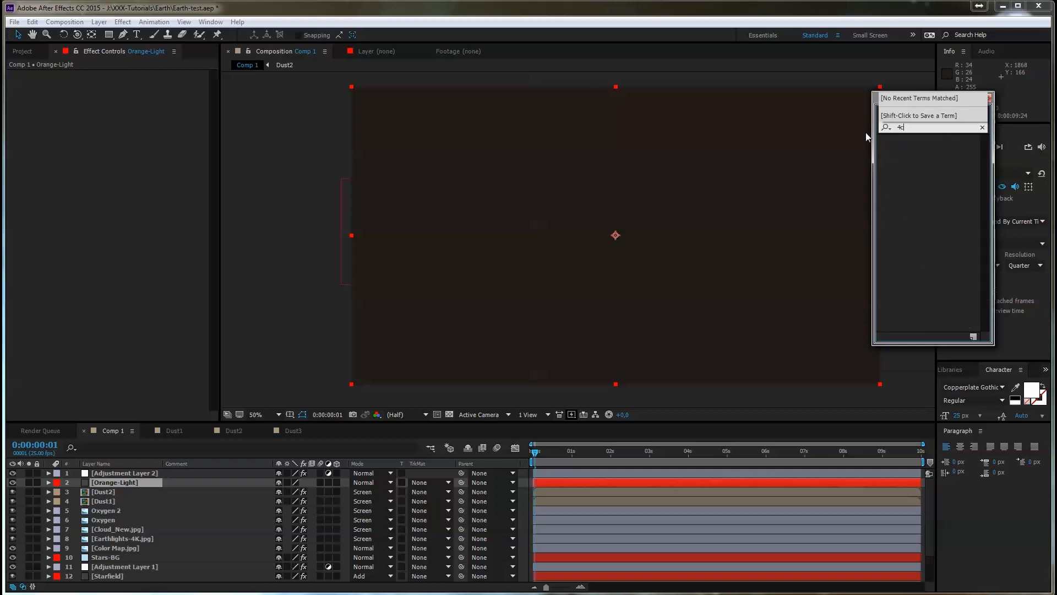
key(BackSpace)
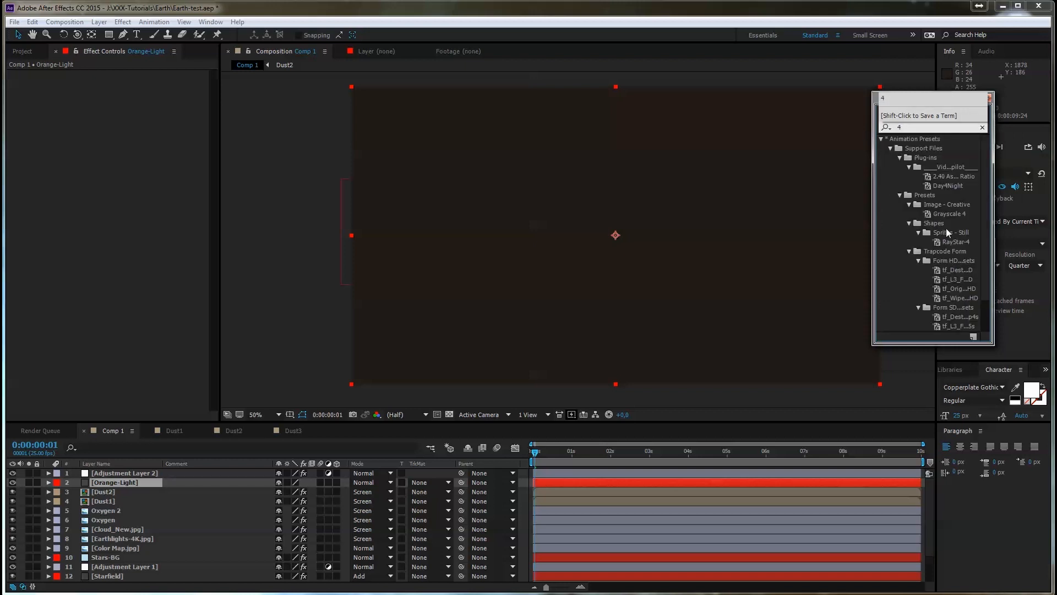
scroll(946, 228, down, 2)
click(924, 327)
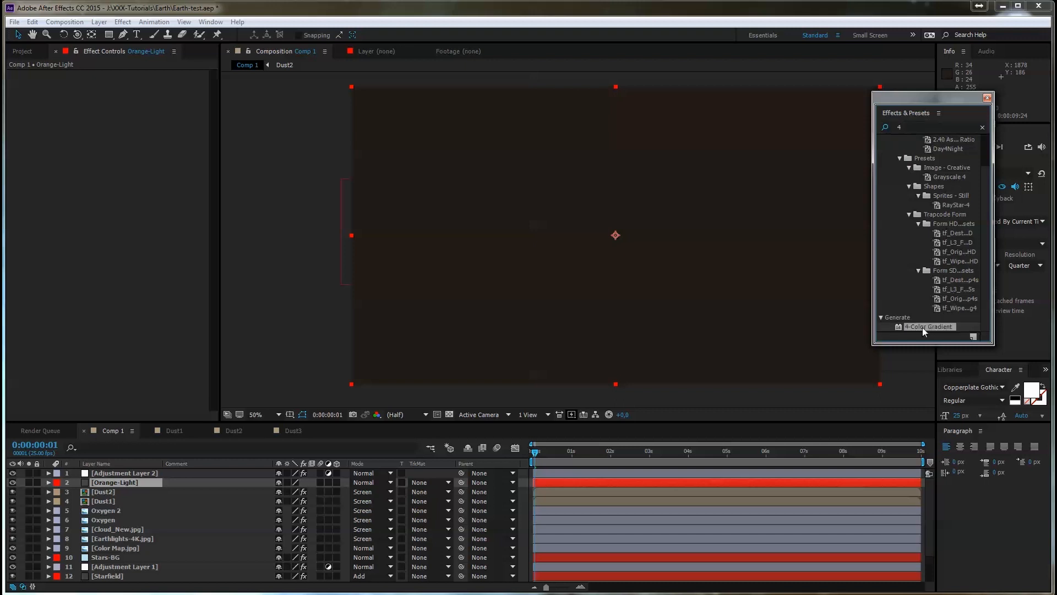
double_click(923, 327)
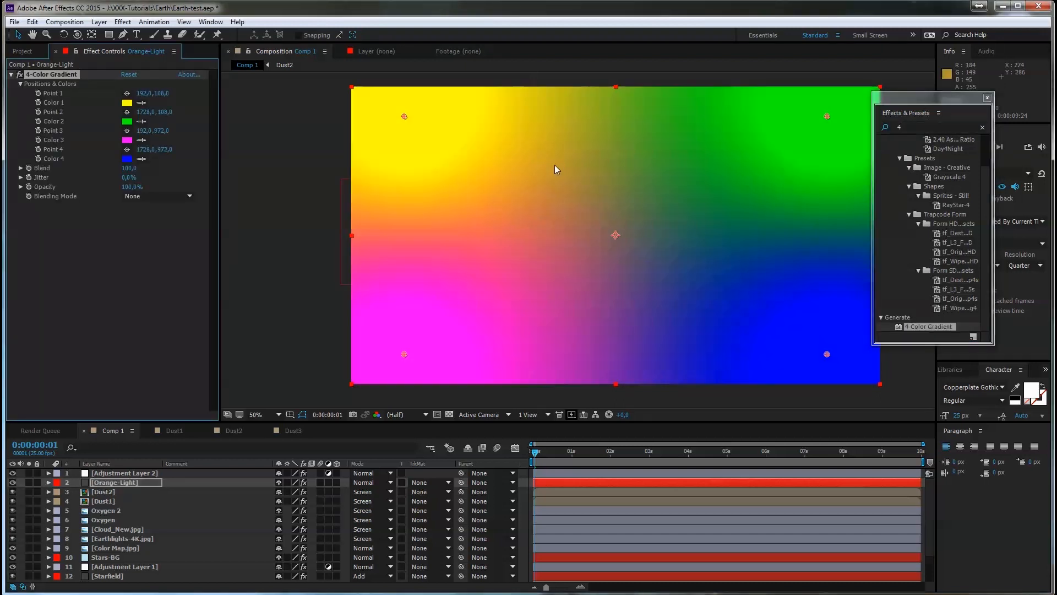
Step: Set Color 1 and Color 4 of the 4-Color Gradient to the same orange, and Color 2 and Color 3 to black
click(127, 102)
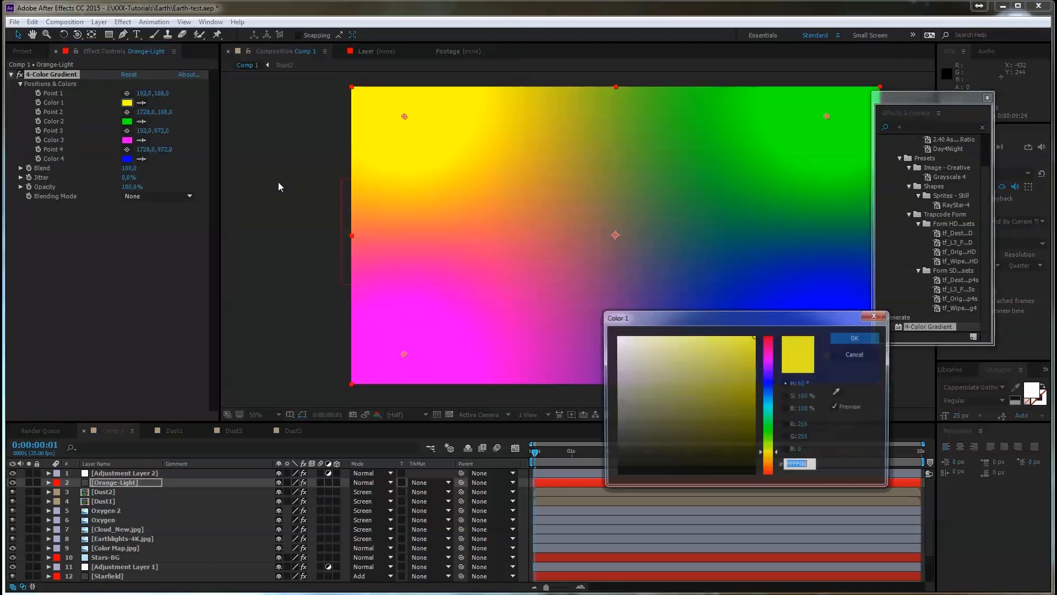
drag(772, 453, 774, 466)
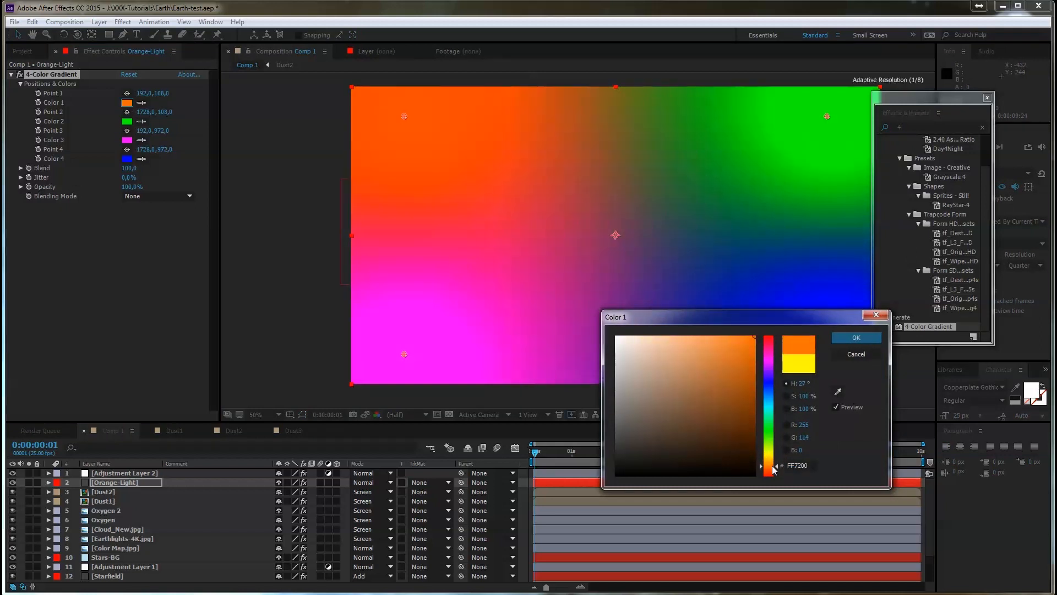
click(857, 337)
click(126, 121)
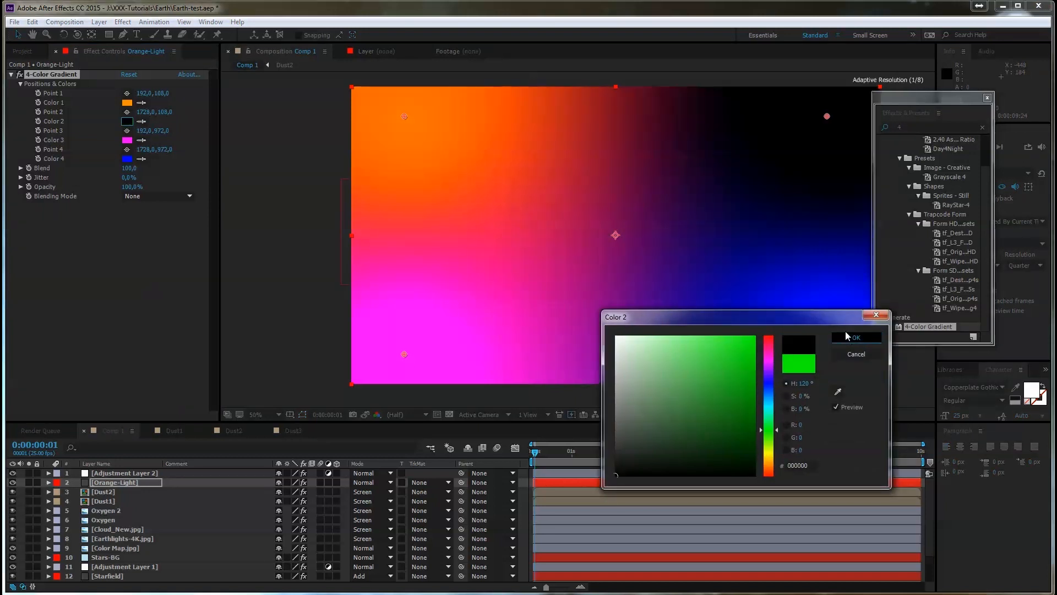
click(846, 334)
click(143, 144)
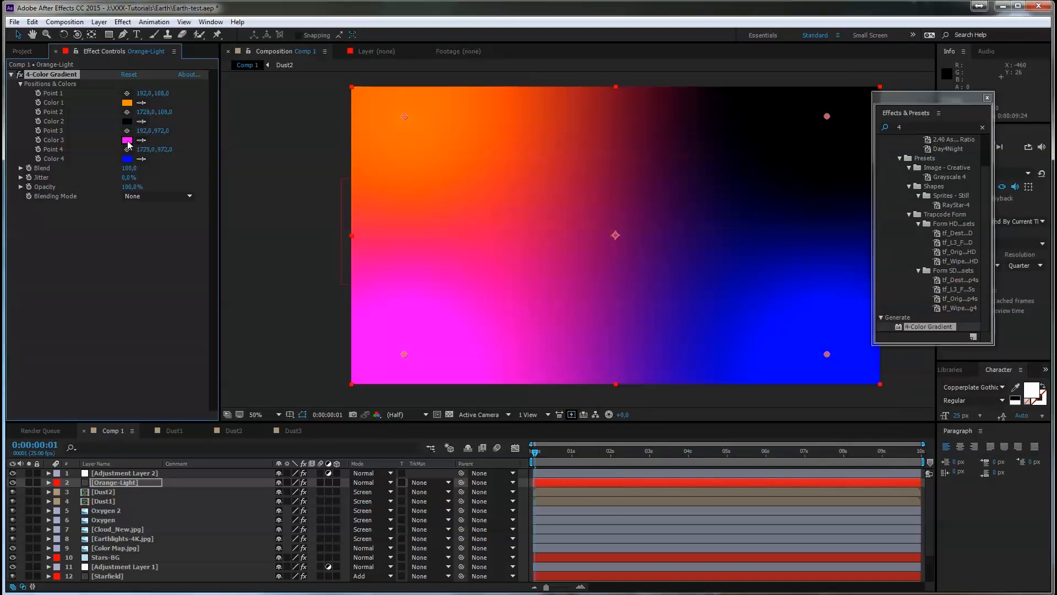
click(129, 122)
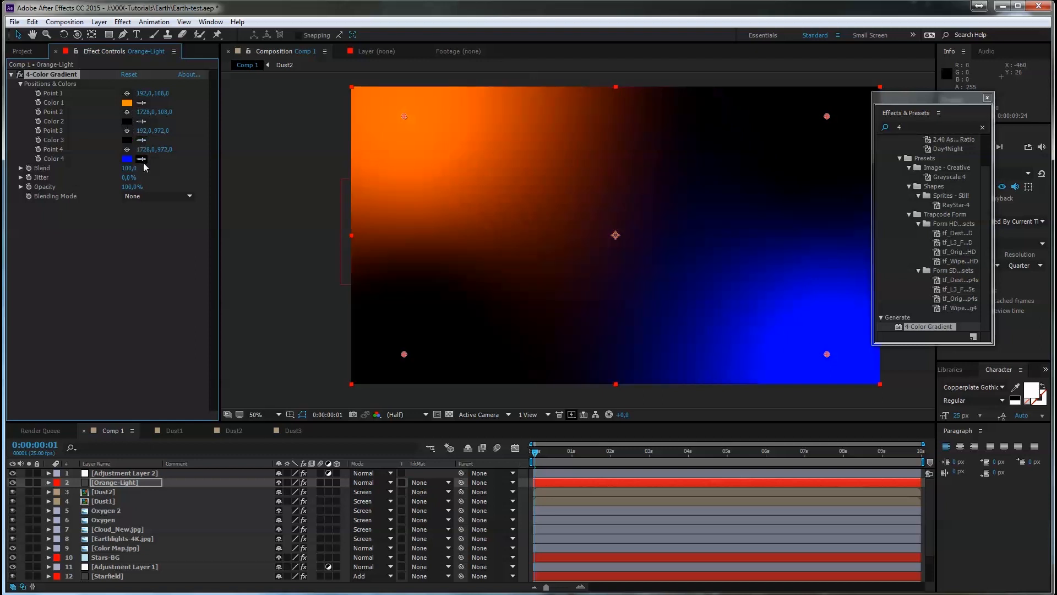
click(141, 160)
click(127, 102)
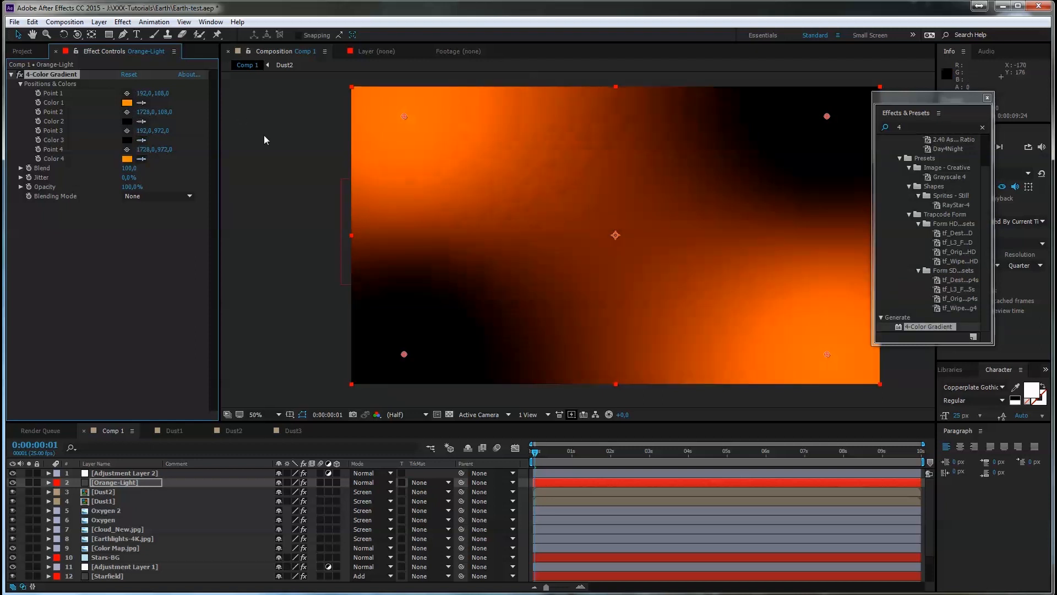
Step: Move the gradient's Point 4 to 2216, 1172 and Point 1 to -352, -244, outside opposite corners of the frame
scroll(560, 232, down, 4)
drag(626, 263, 655, 274)
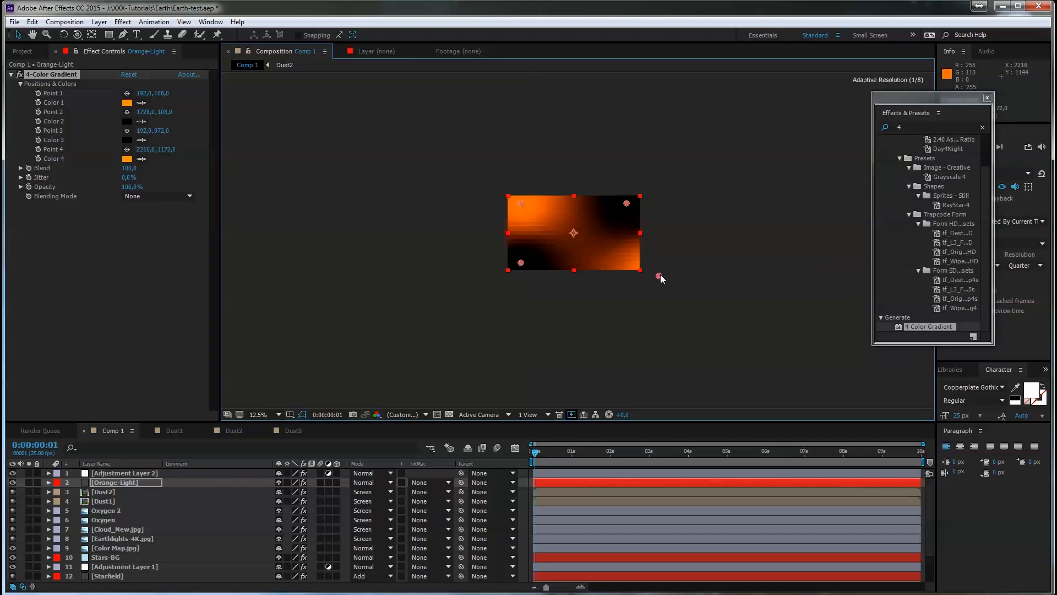
drag(514, 197, 501, 187)
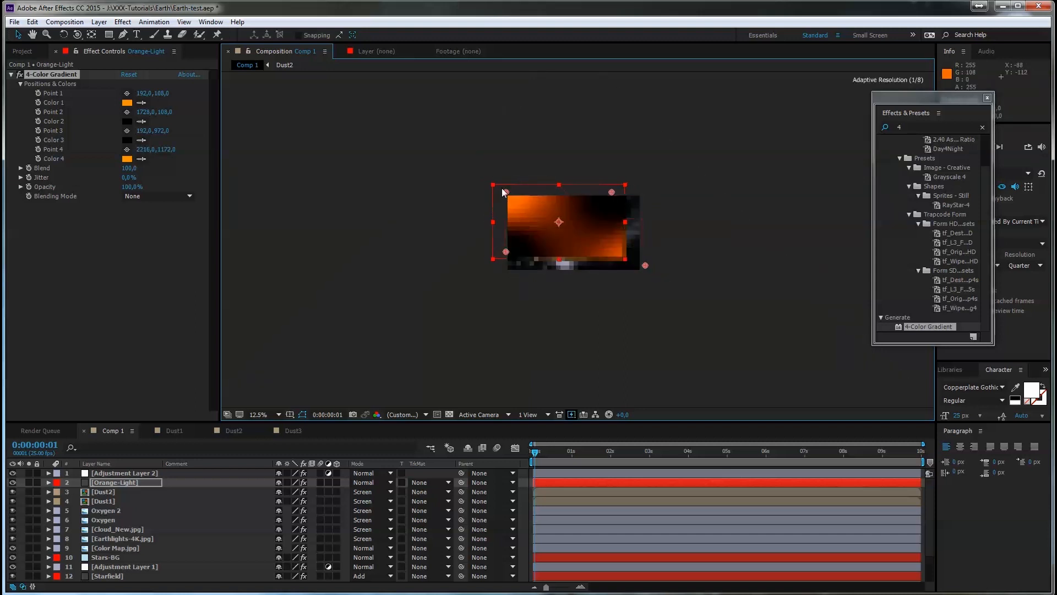
key(ctrl+z)
drag(522, 204, 487, 182)
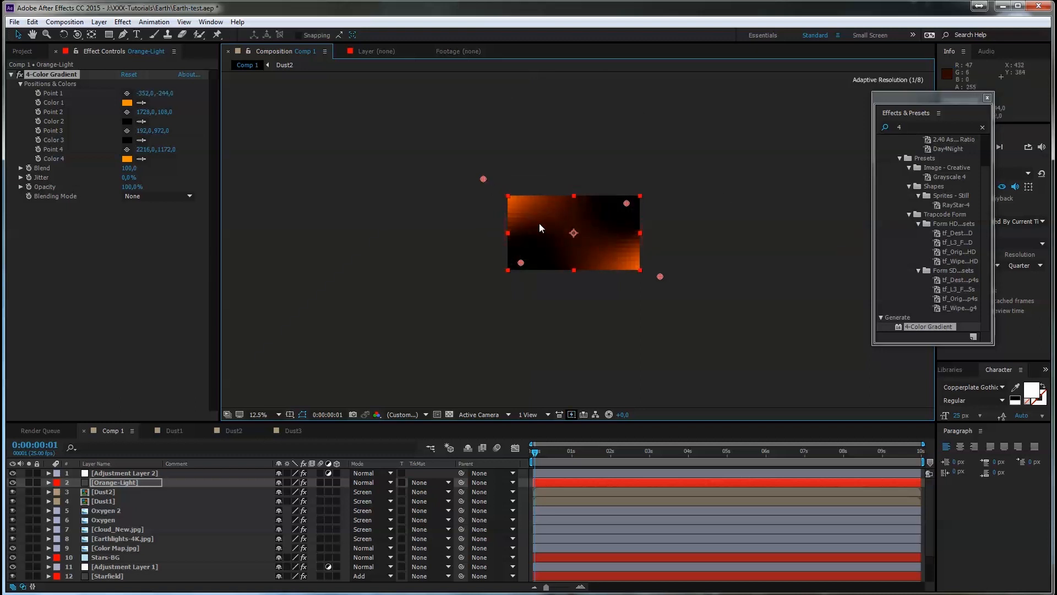
Step: Set the Orange-Light layer's blending mode to Screen
key(period)
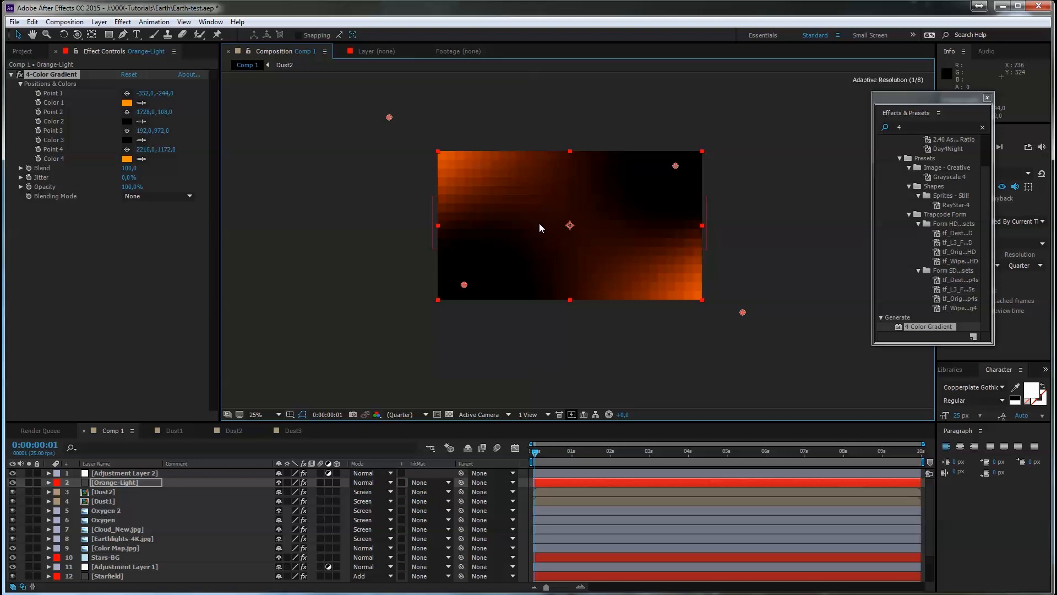
key(period)
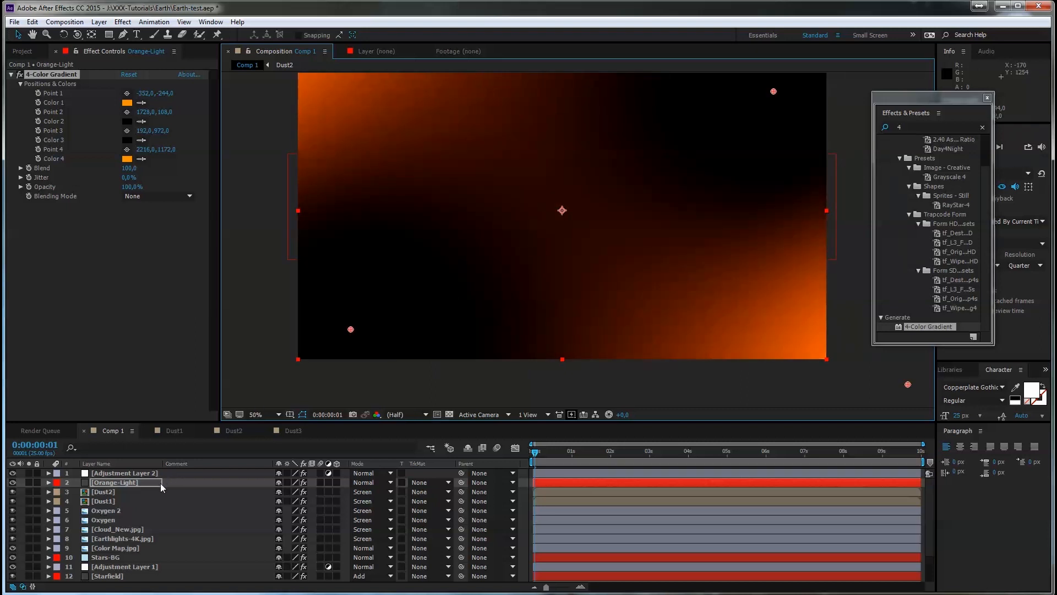
click(366, 483)
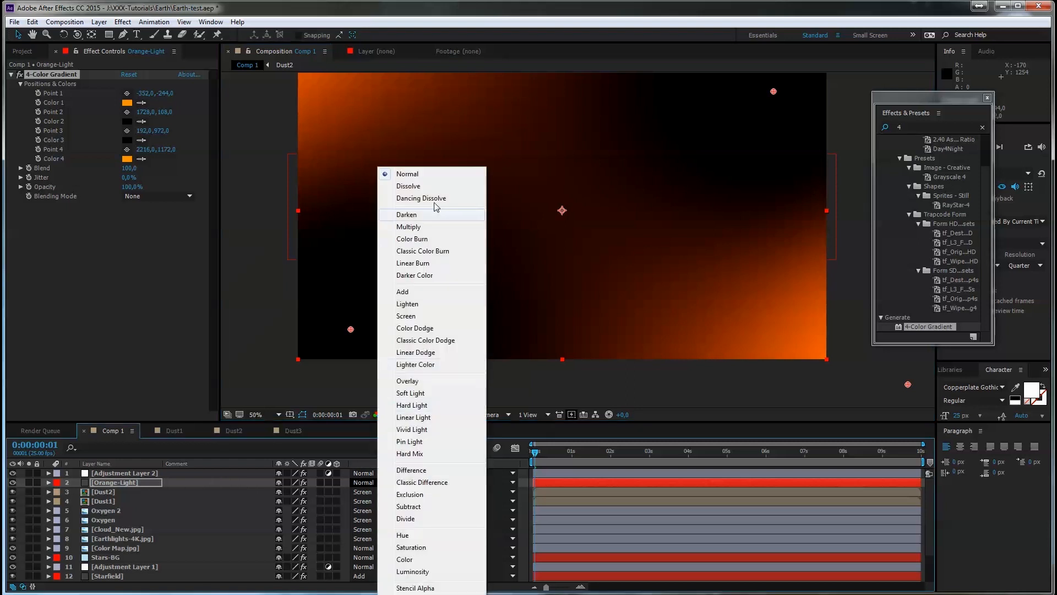
click(425, 313)
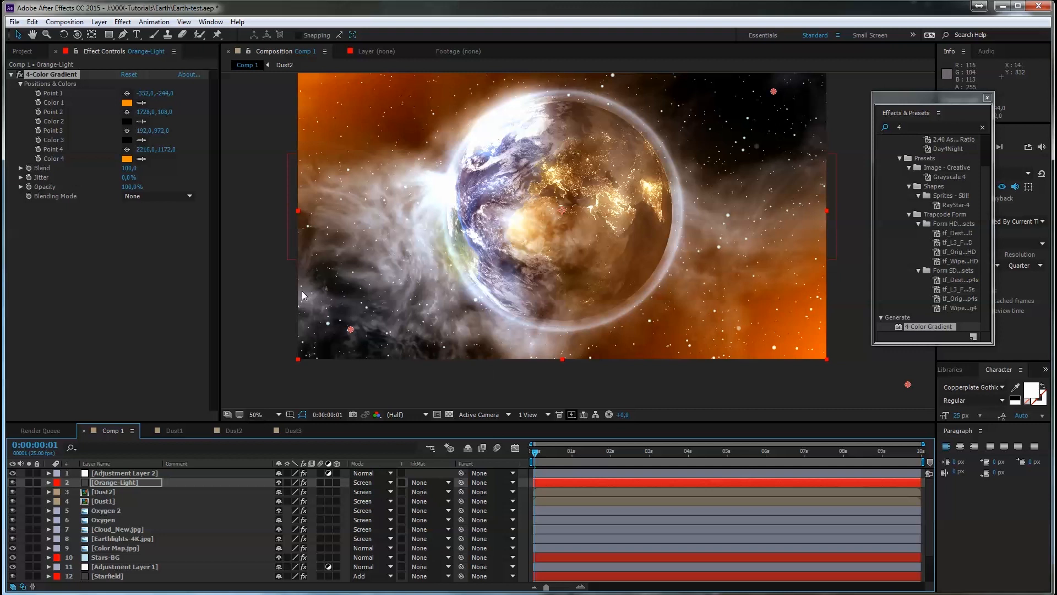
Step: Change Color 1 of the 4-Color Gradient to a pale orange (F0C082) and match Color 4 to it
click(127, 102)
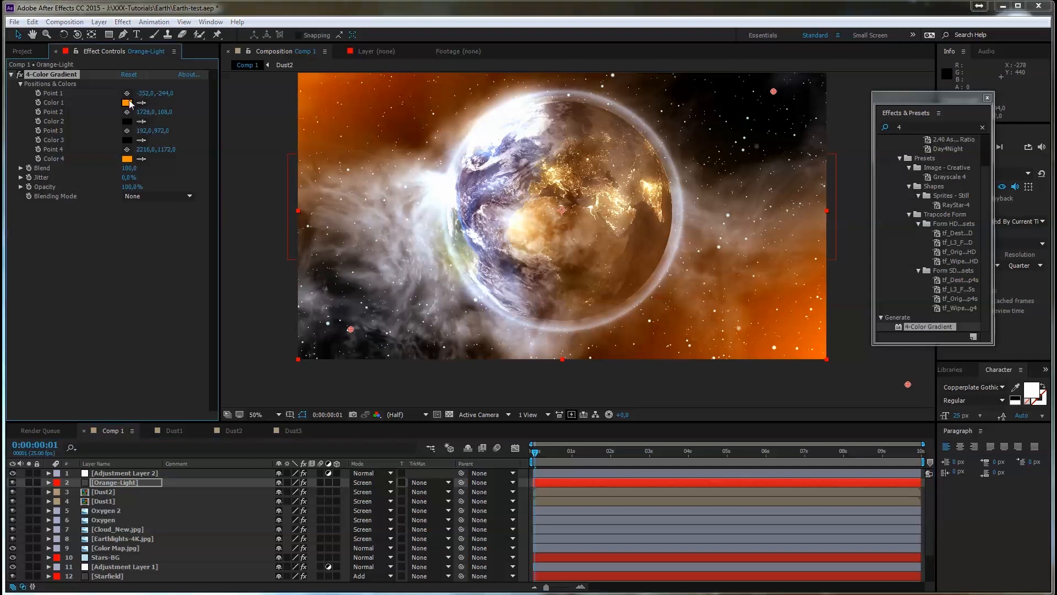
drag(738, 346, 680, 343)
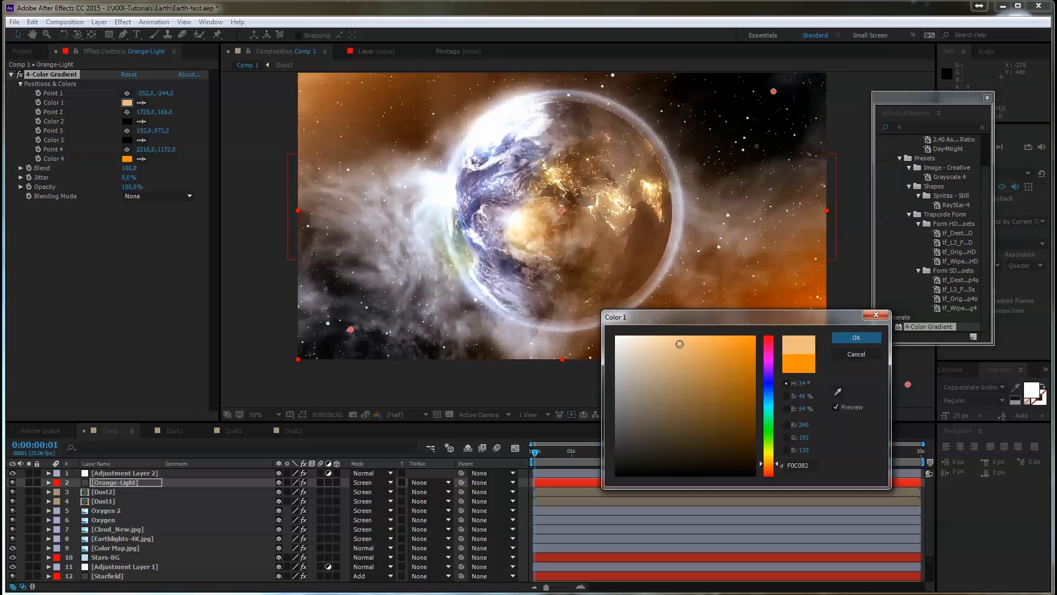
click(848, 336)
click(127, 159)
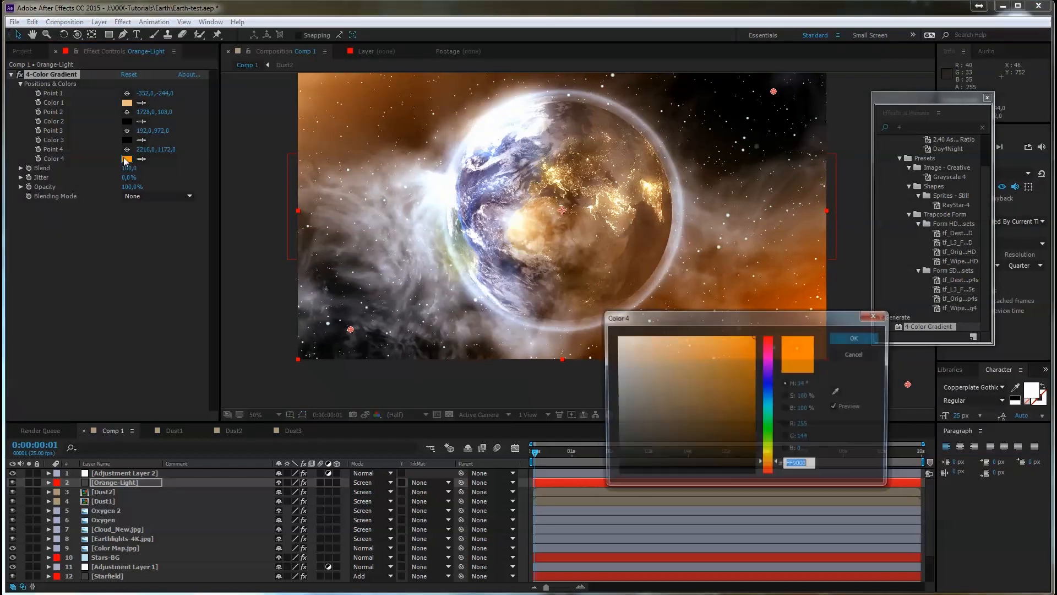
click(859, 354)
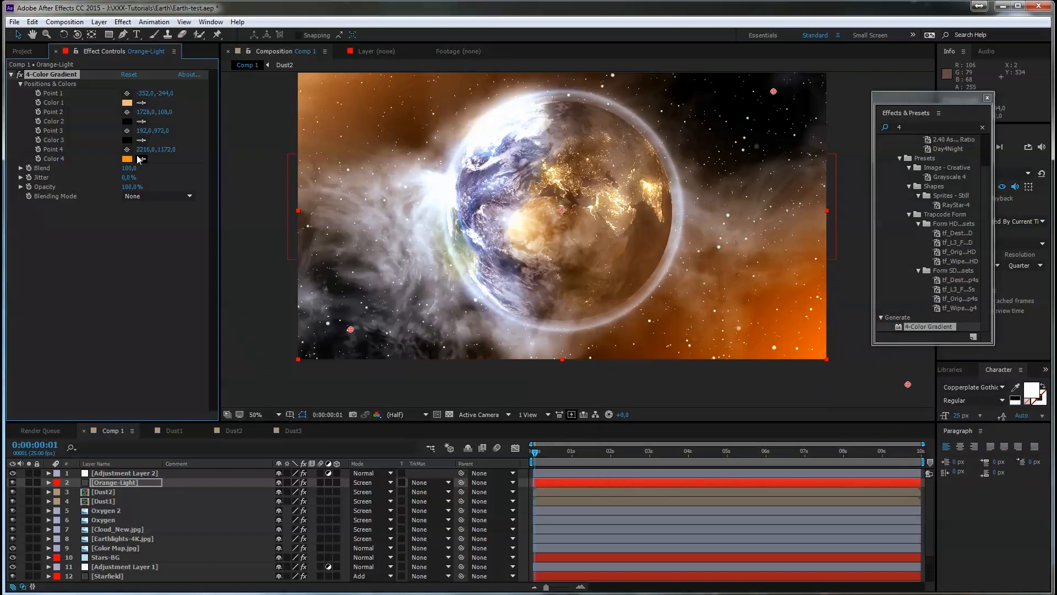
click(130, 104)
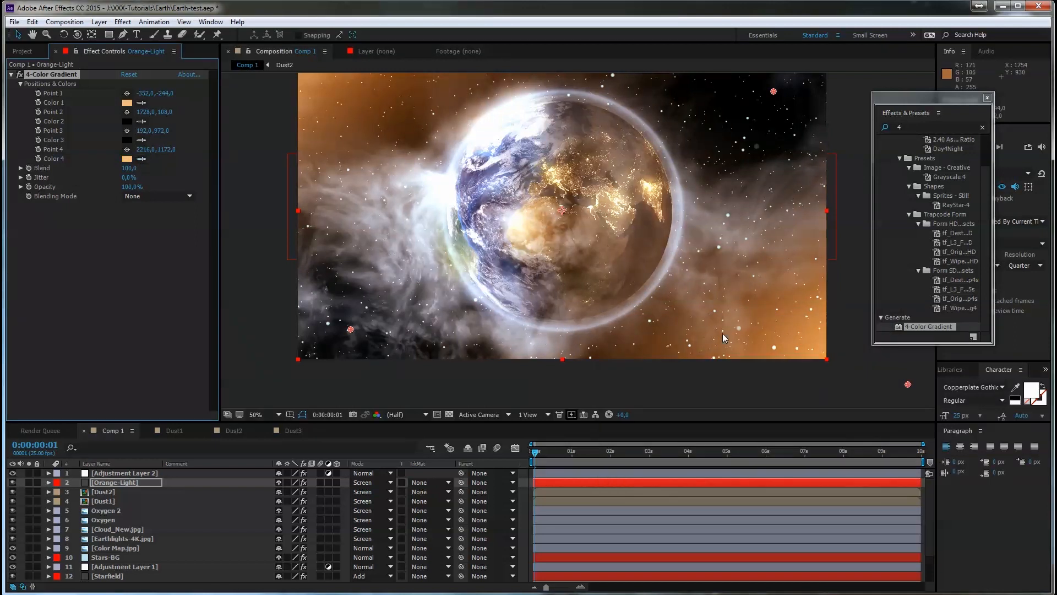
Step: Reduce the Orange-Light layer's opacity to 76%
click(154, 480)
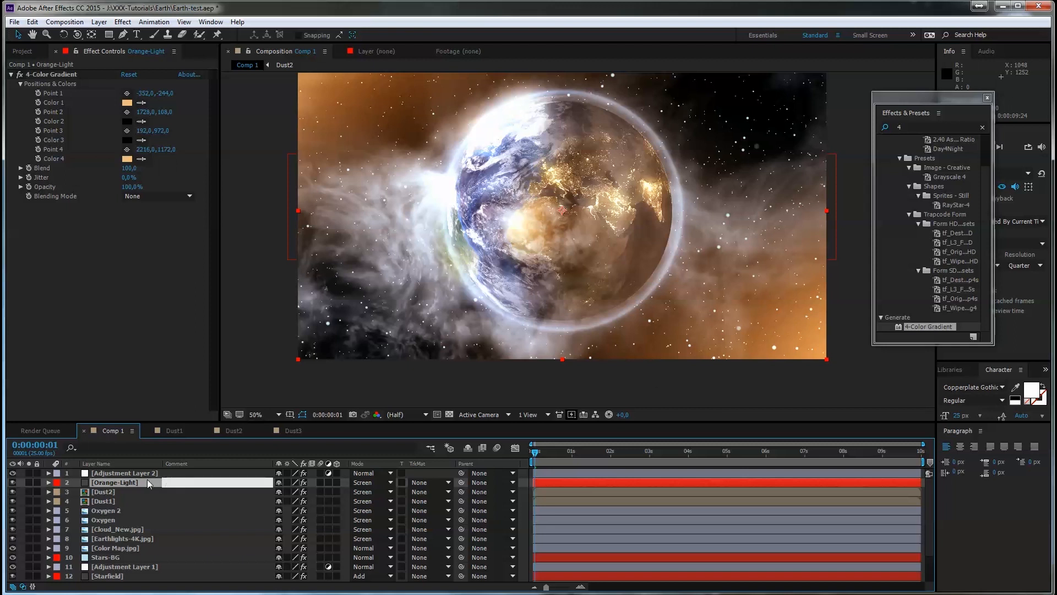
key(t)
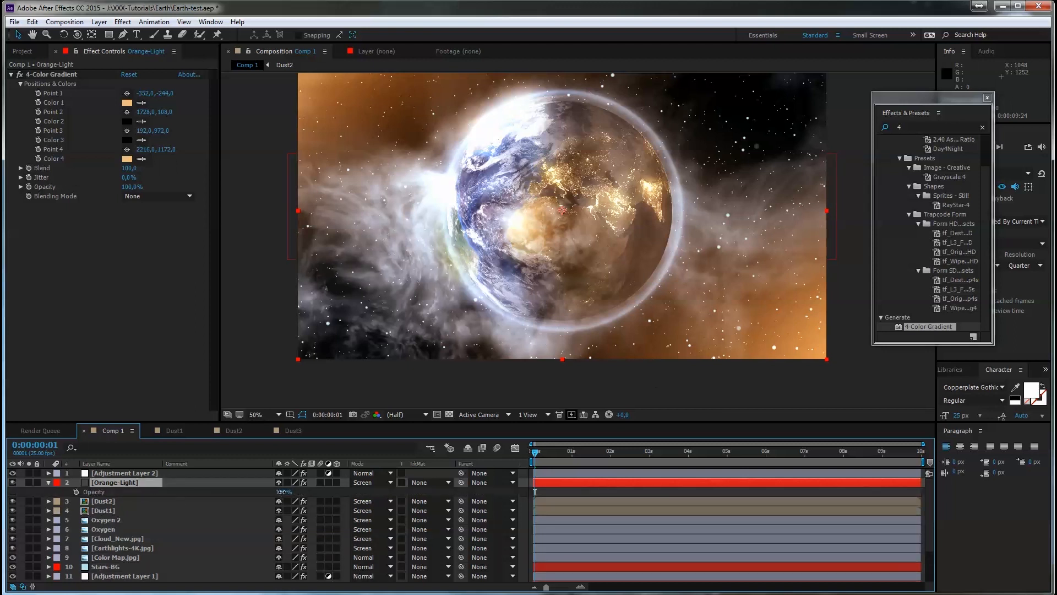
drag(283, 492, 270, 493)
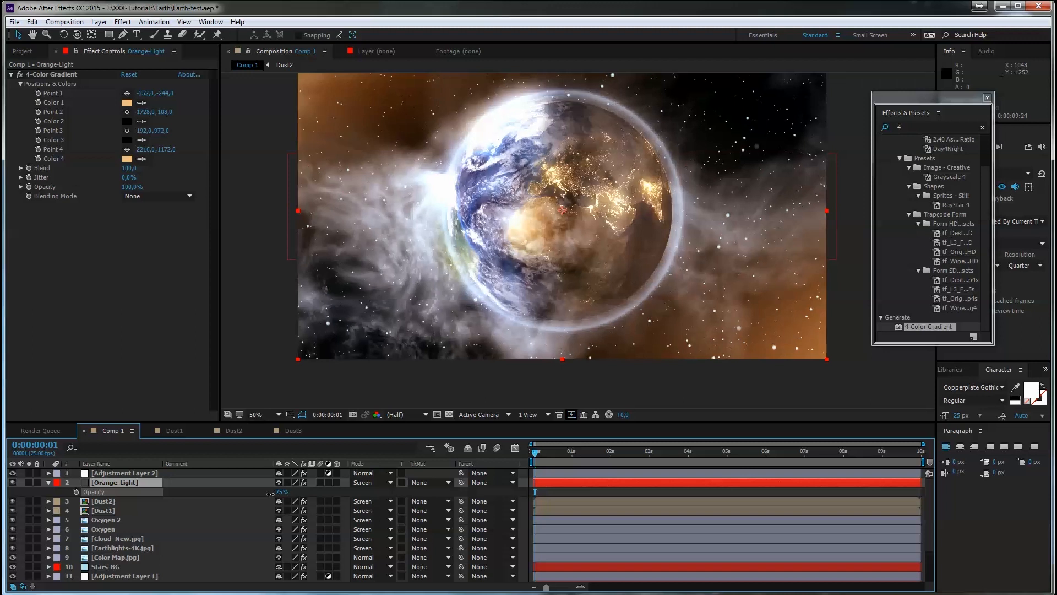
click(285, 483)
drag(918, 97, 930, 95)
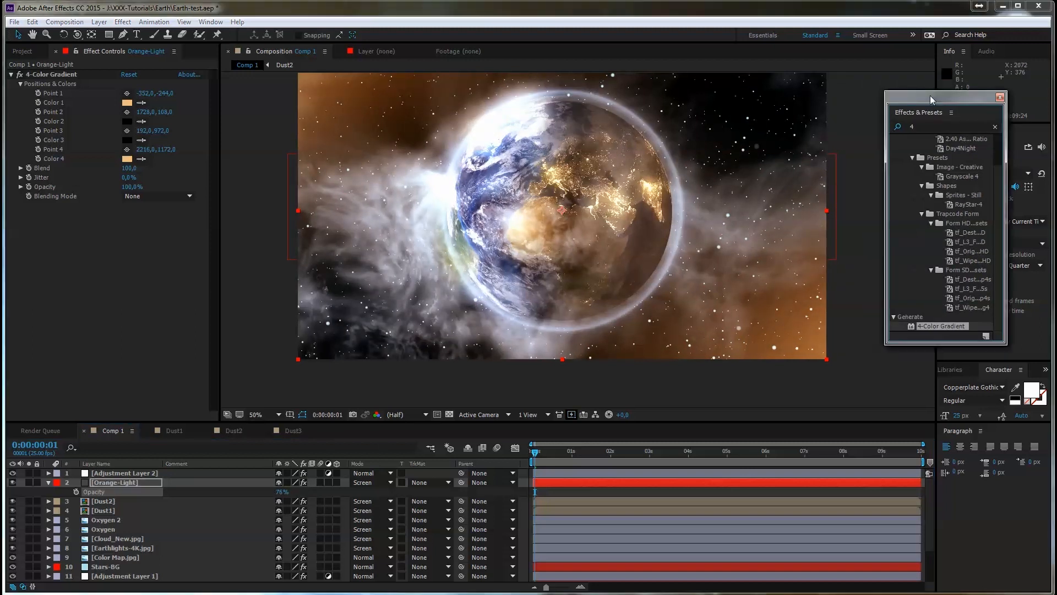
scroll(569, 232, up, 2)
drag(563, 232, 578, 269)
drag(545, 216, 611, 198)
drag(661, 236, 594, 260)
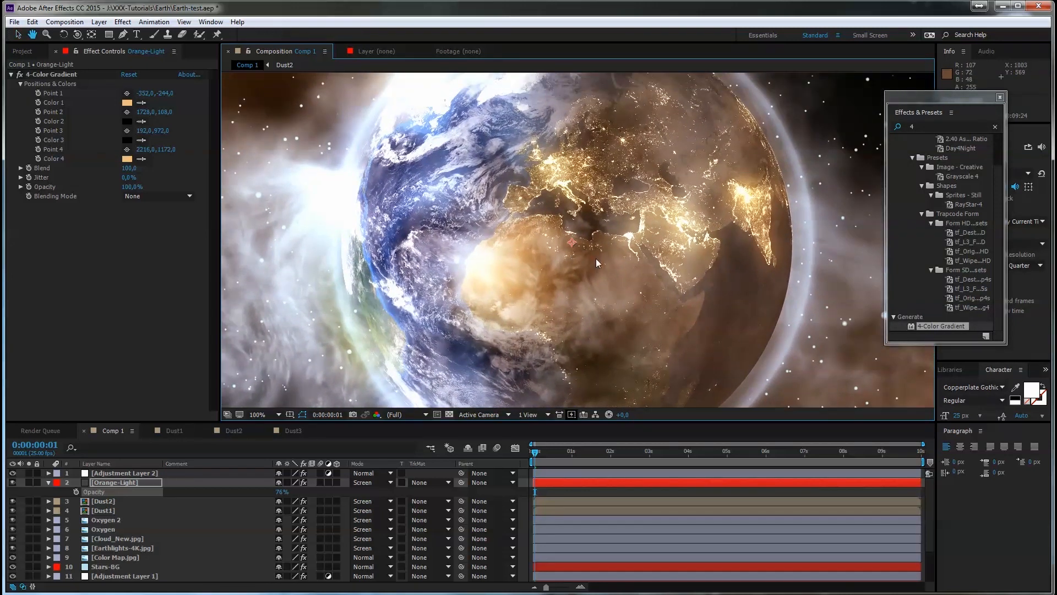
scroll(600, 259, down, 1)
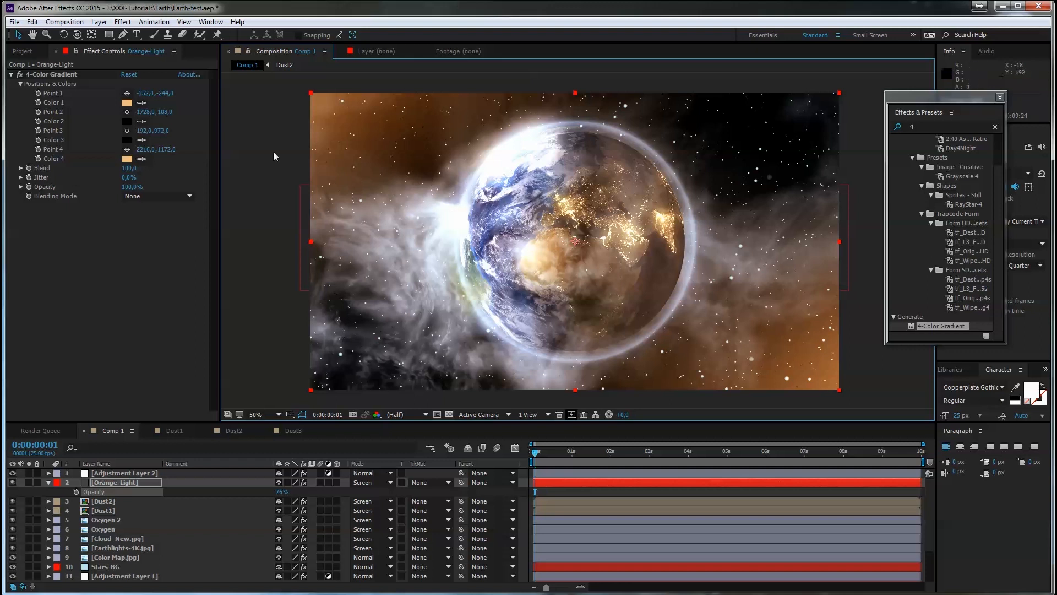
Step: Open the recent project Earth-Animation.aep without saving the changes to Earth-test.aep
click(13, 22)
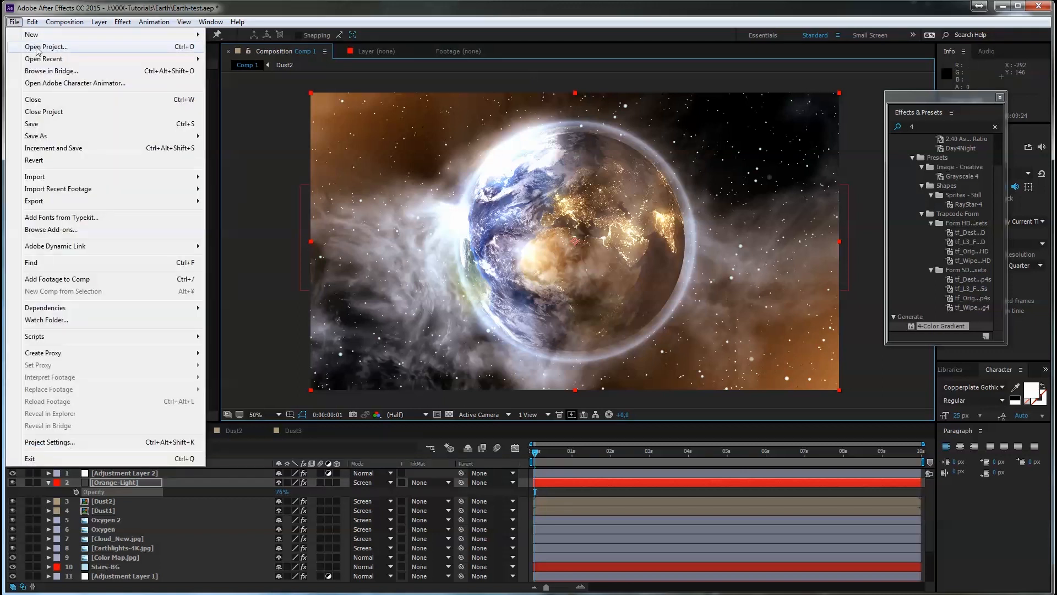
mouse_move(47, 60)
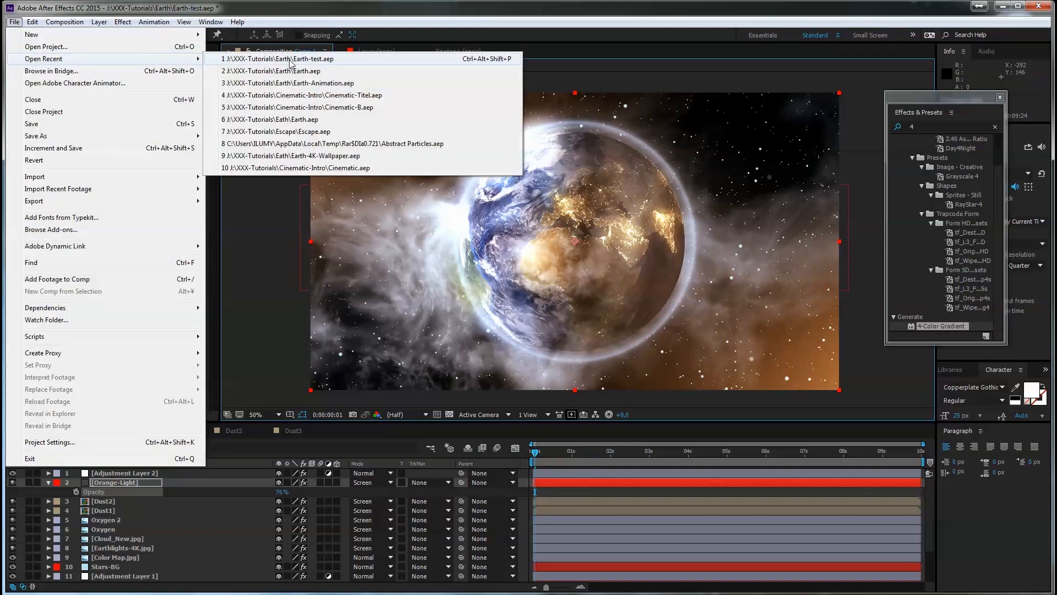
click(303, 83)
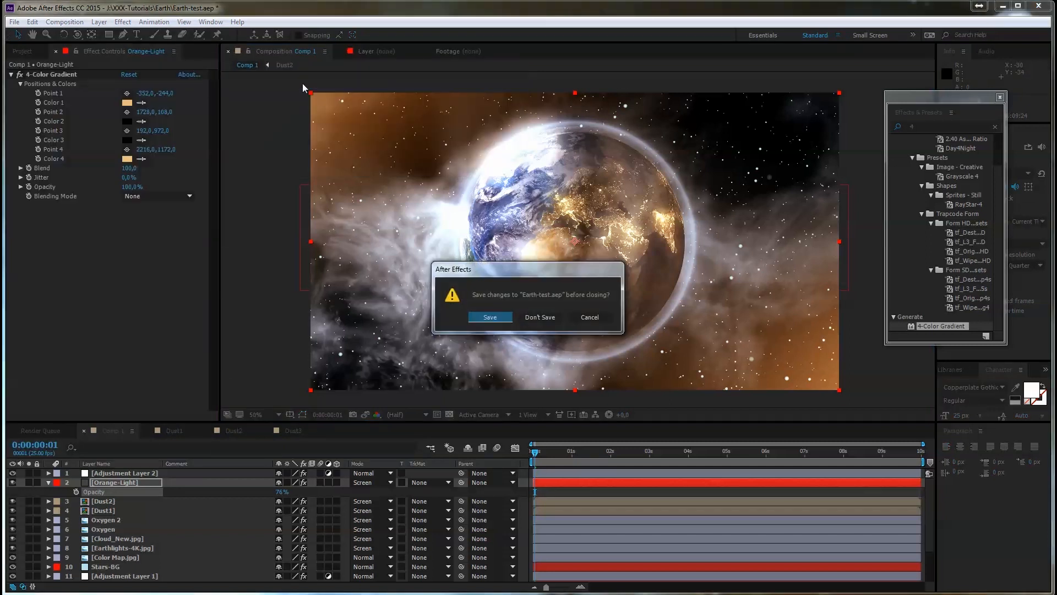
click(540, 318)
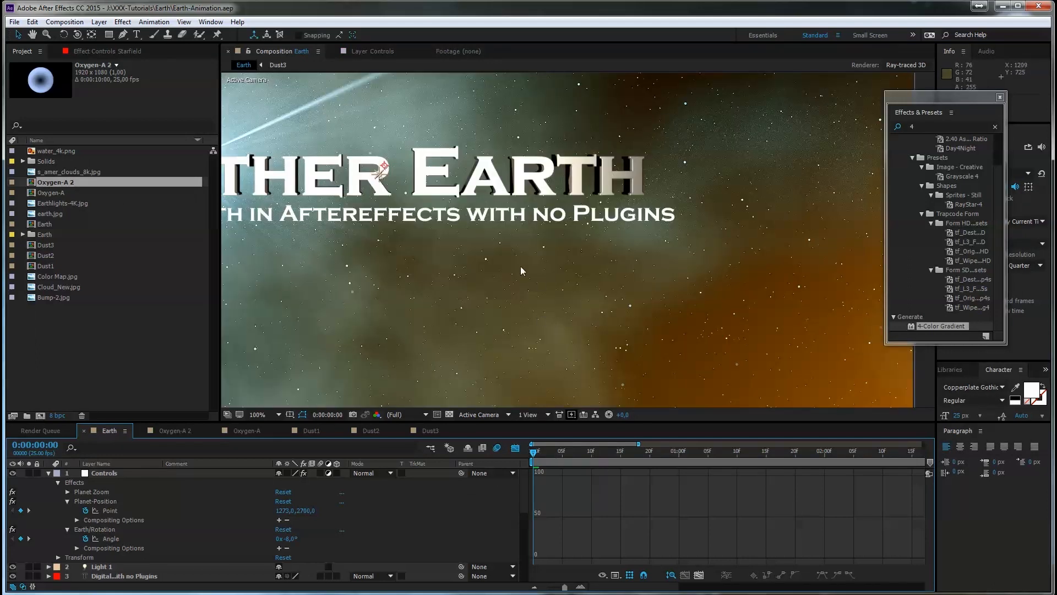
Step: Show the Earth composition's full time range and go to 0:00:06:24 to view the whole planet with its title
scroll(586, 286, down, 4)
drag(548, 447, 883, 458)
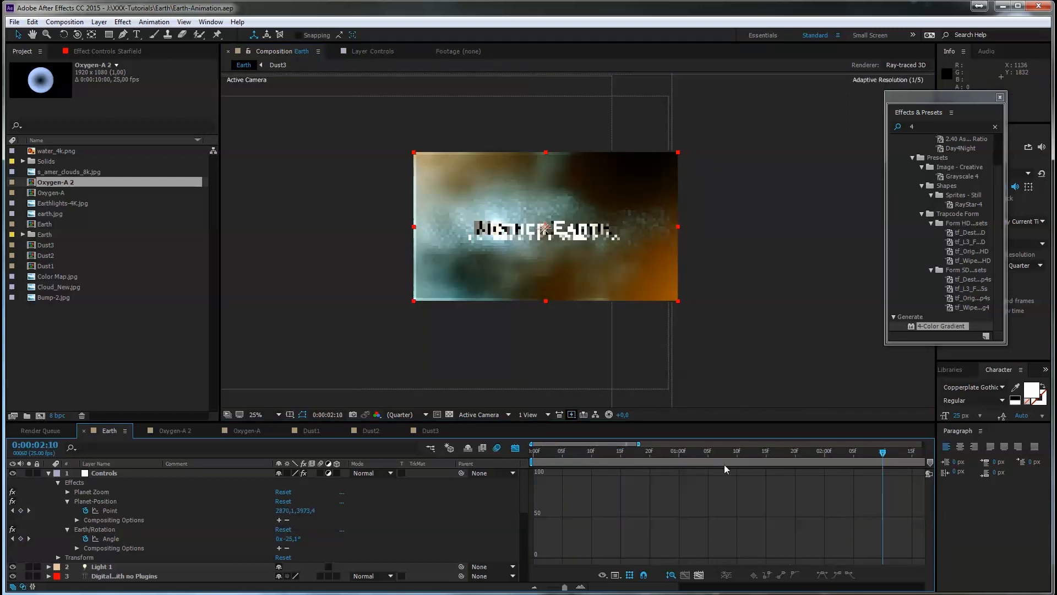
drag(565, 587, 511, 584)
drag(702, 452, 804, 451)
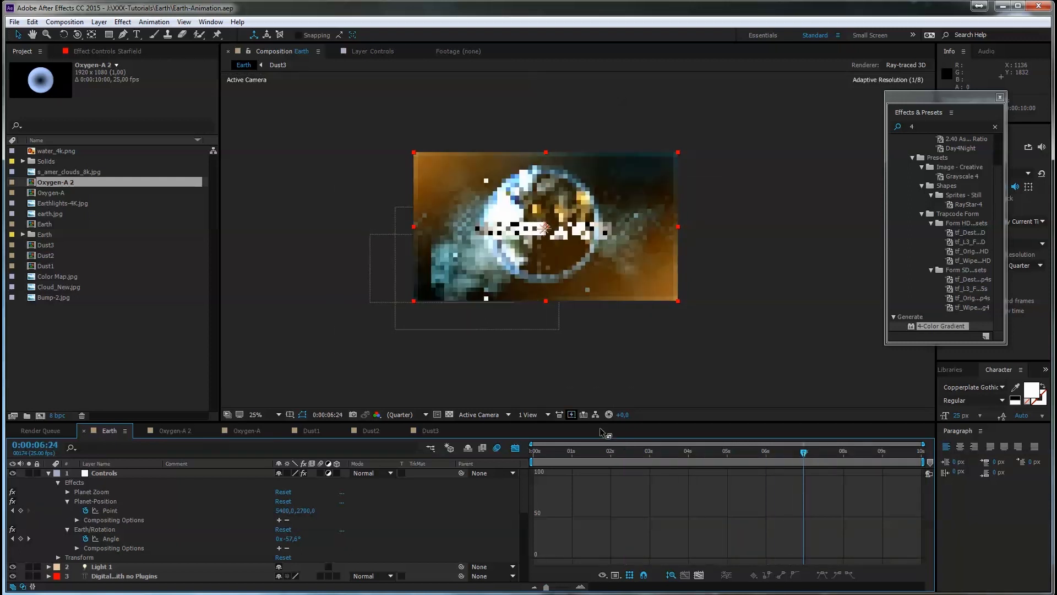
drag(597, 319, 582, 328)
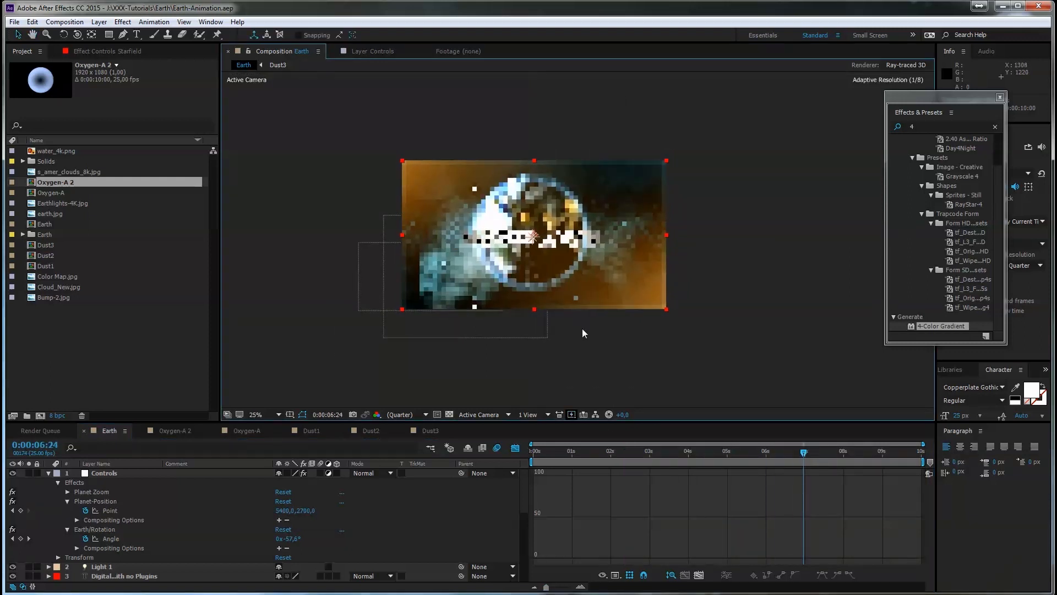
key(period)
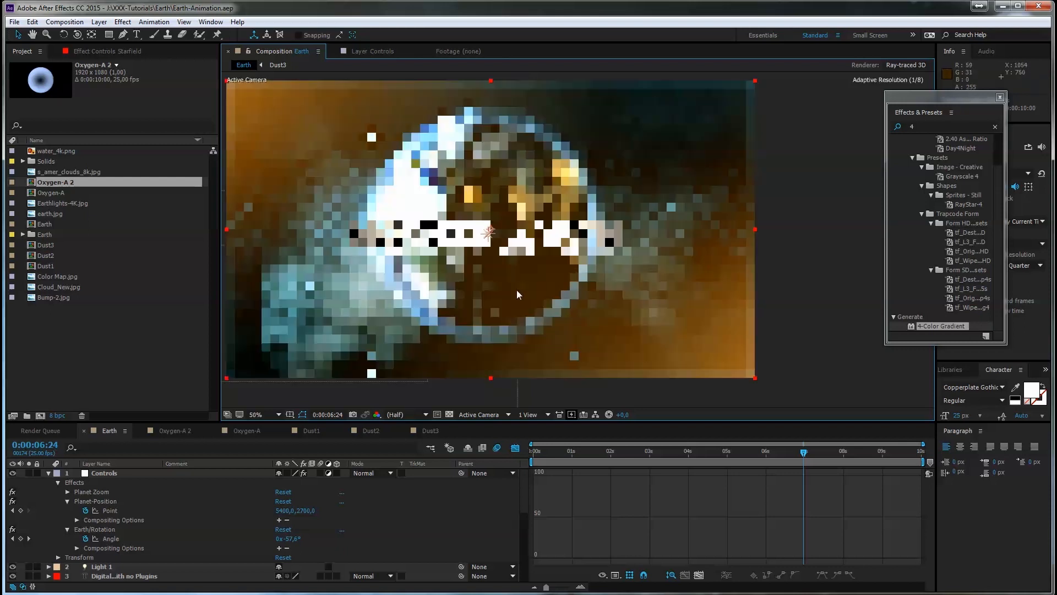
drag(516, 290, 542, 296)
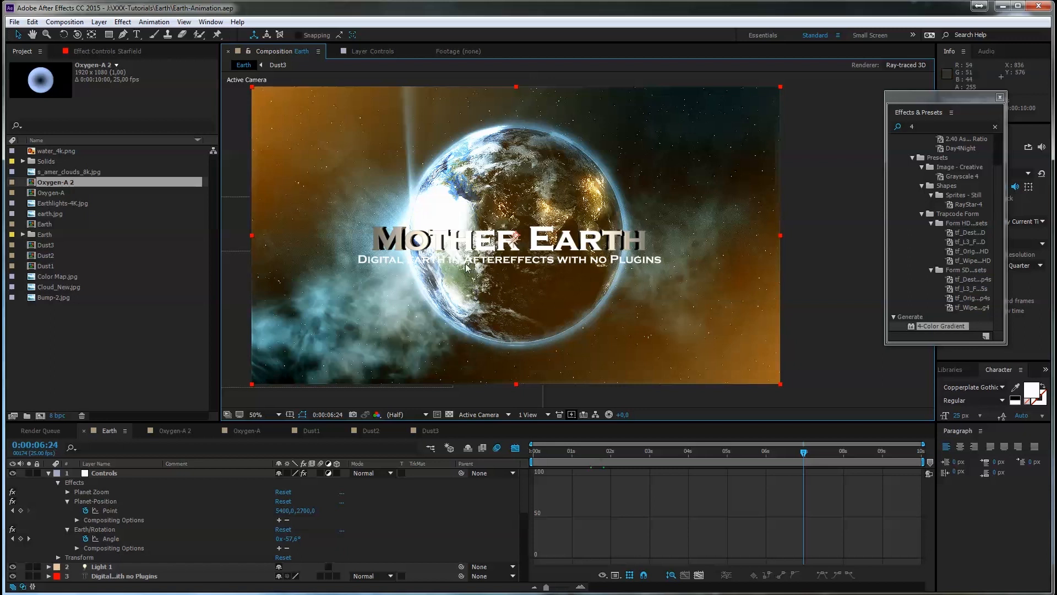
Step: Collapse the Controls layer and show the layer bars instead of the graph in an enlarged timeline
click(48, 472)
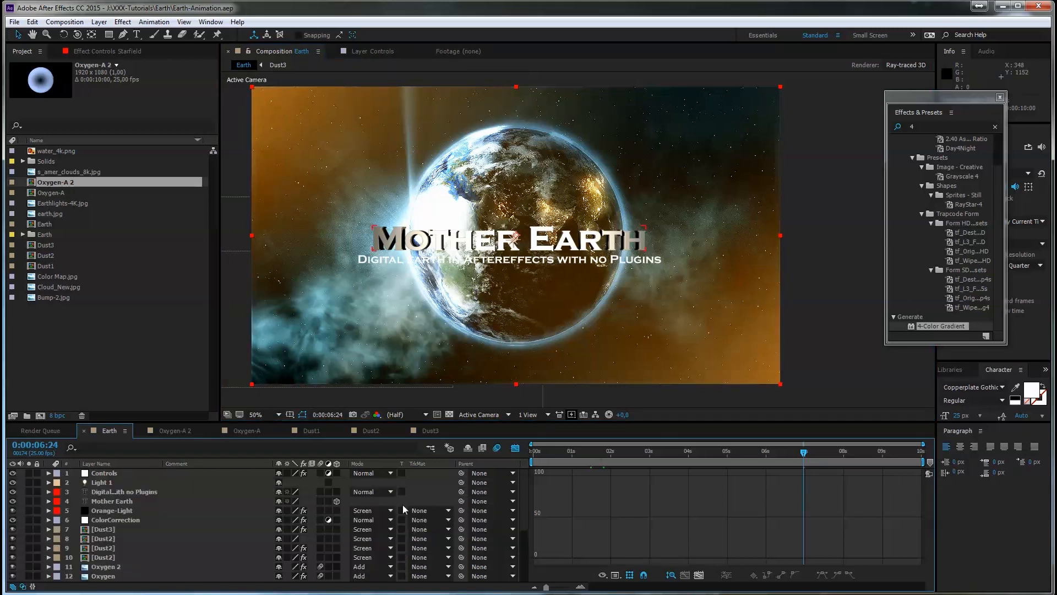
click(516, 449)
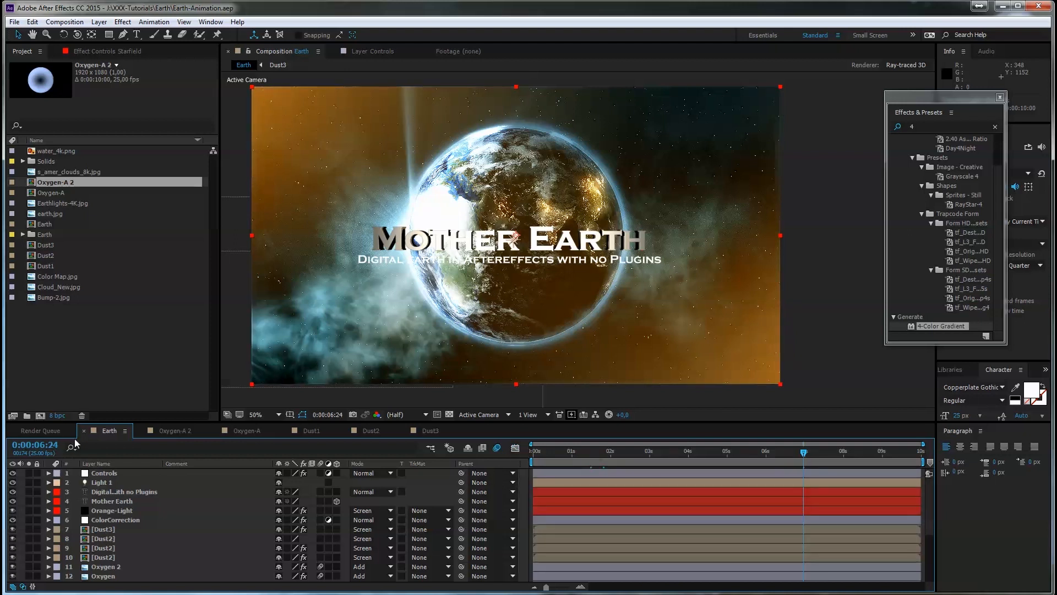
drag(101, 420, 101, 380)
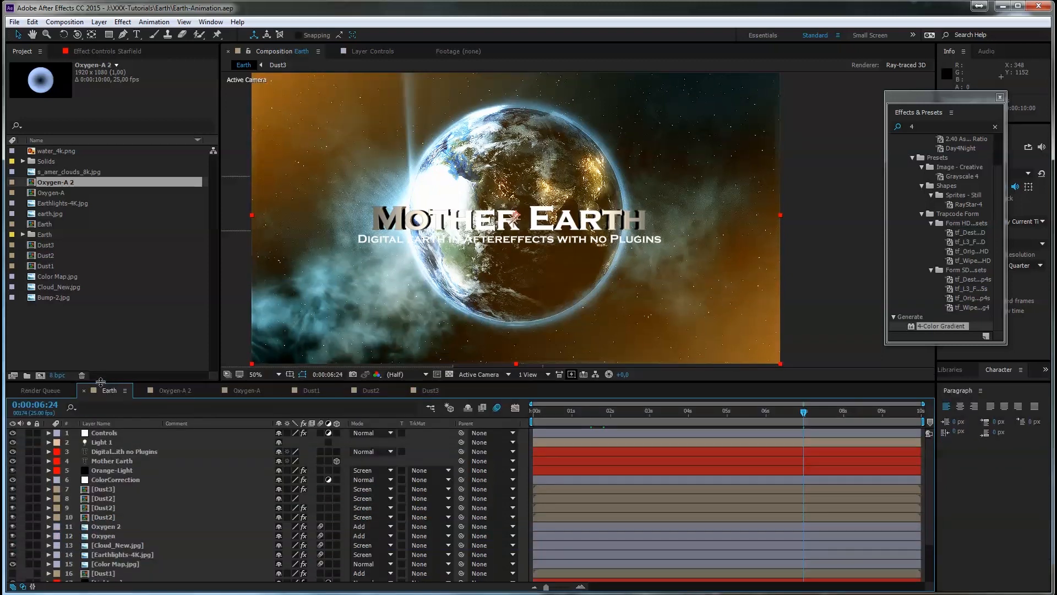
Step: Remove the keyframe animation from the Earth/Rotation angle, Planet-Position point and Planet Zoom slider on the Controls layer
click(104, 433)
click(119, 51)
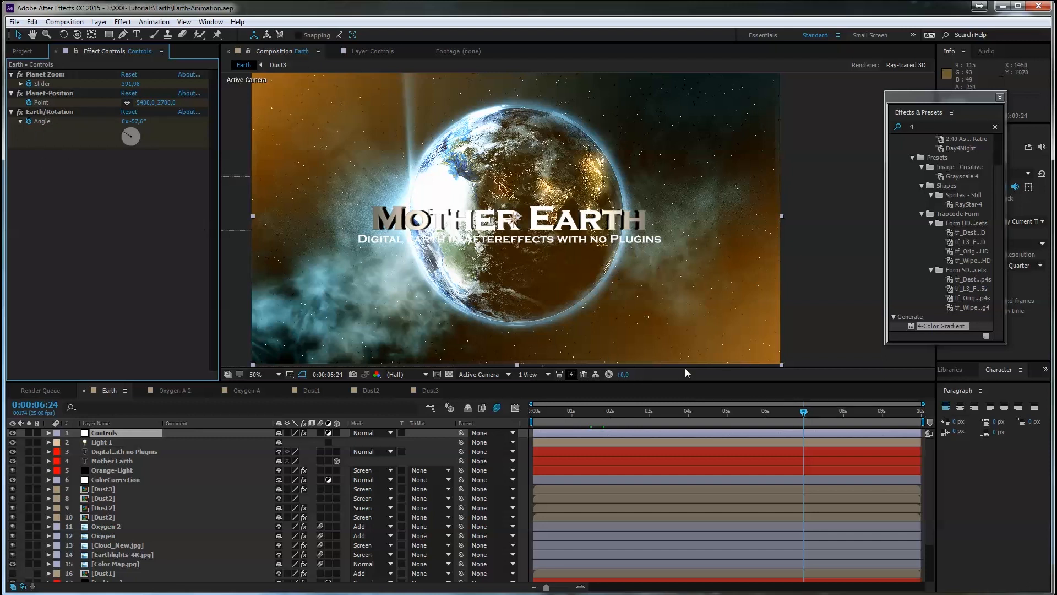
click(30, 121)
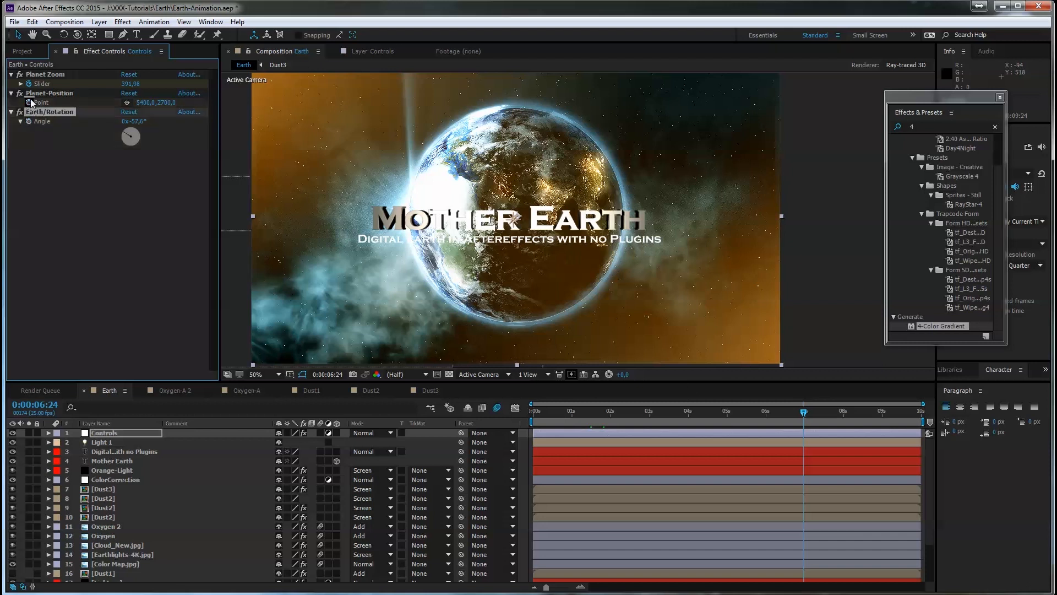
click(30, 102)
click(30, 84)
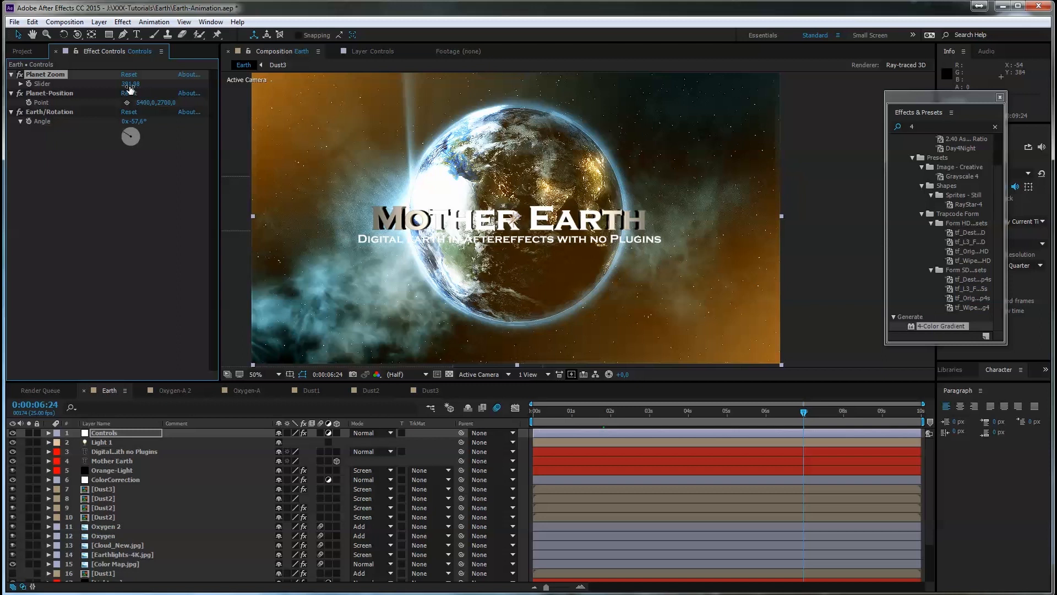
Step: Enlarge the planet with a Planet Zoom of about 1371 and lower it to a Planet-Position of about 5453, 4198
drag(130, 88, 199, 88)
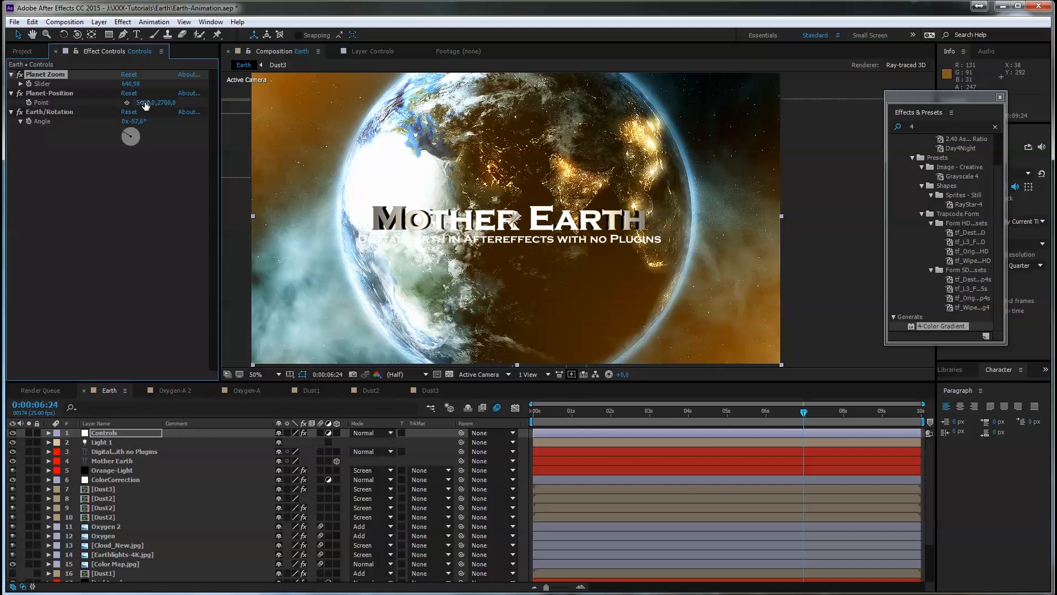
drag(145, 105, 468, 84)
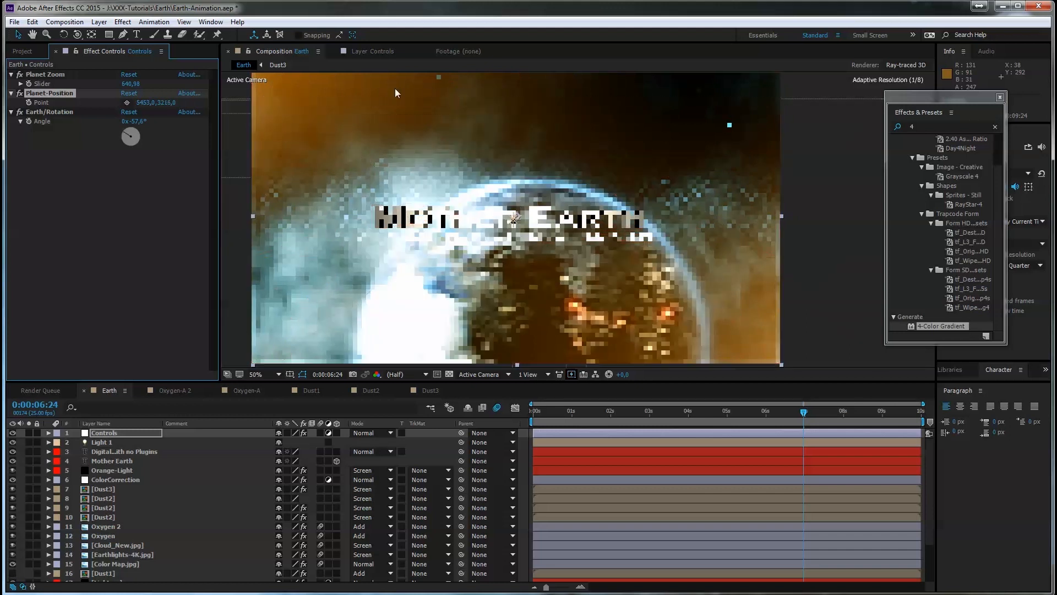
drag(130, 83, 526, 75)
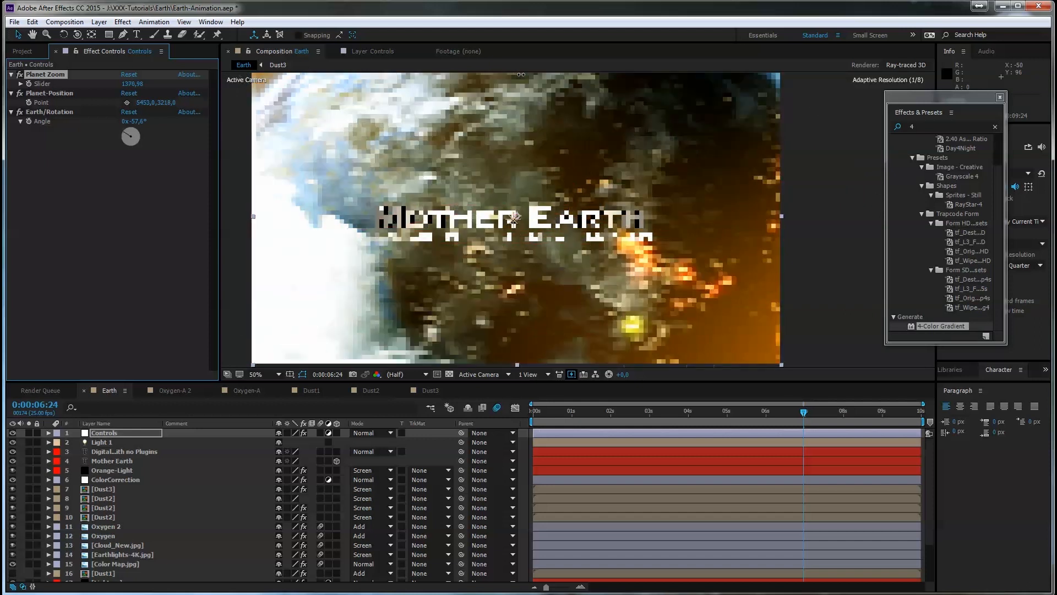
drag(172, 102, 521, 103)
drag(766, 94, 826, 94)
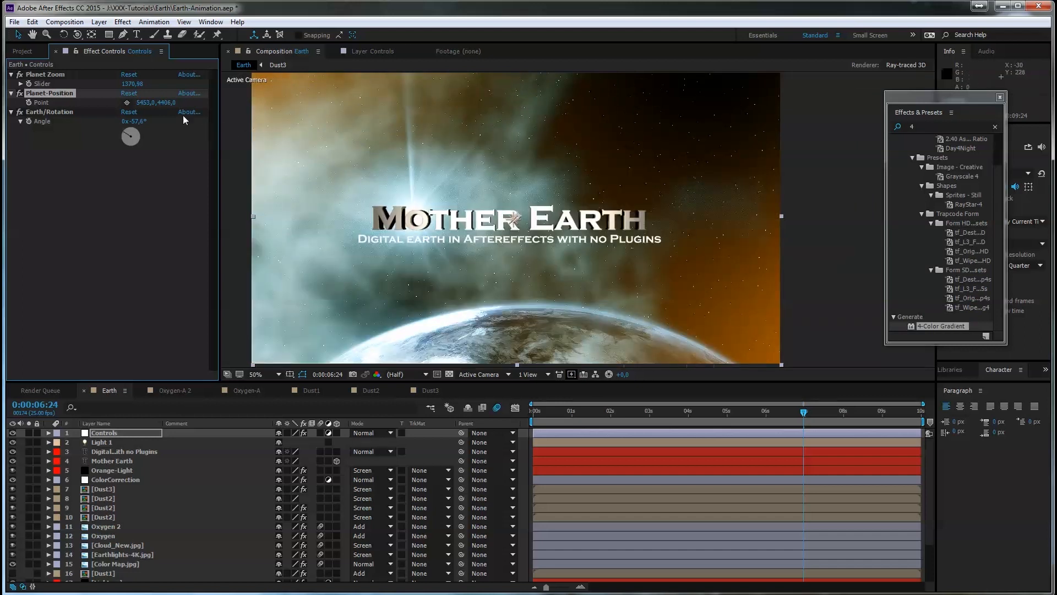
drag(163, 103, 57, 108)
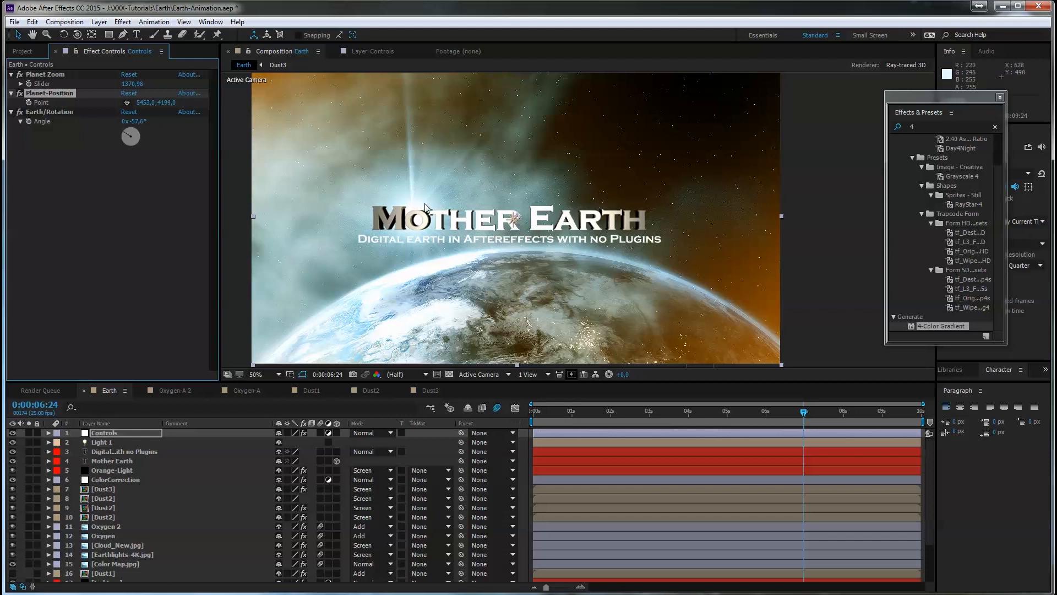
Step: Try moving the Lightray layer's CC Light Rays center to about 1366, 354, and undo the move
scroll(161, 516, down, 4)
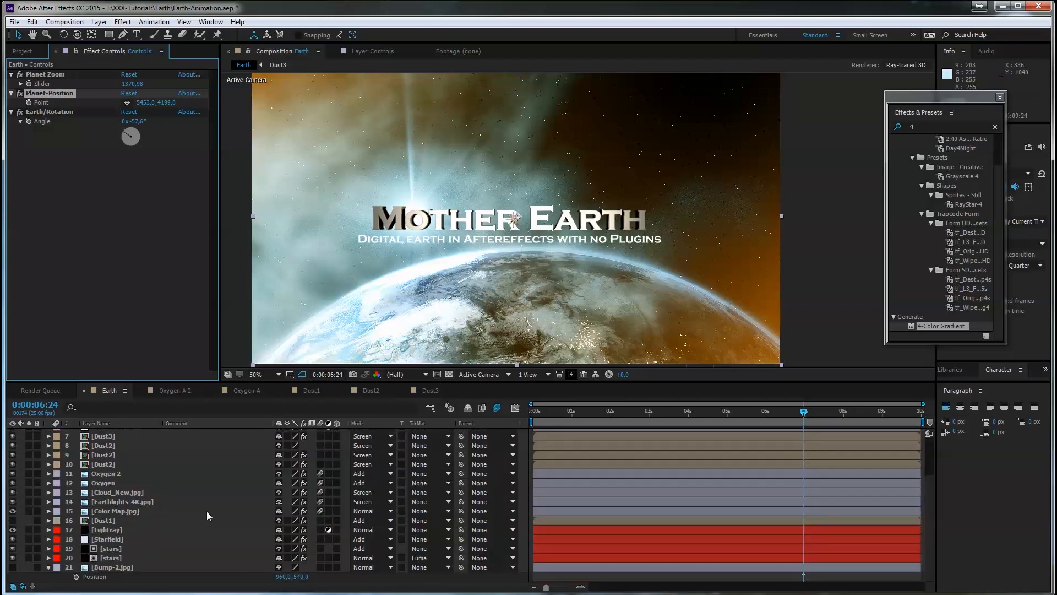
click(113, 530)
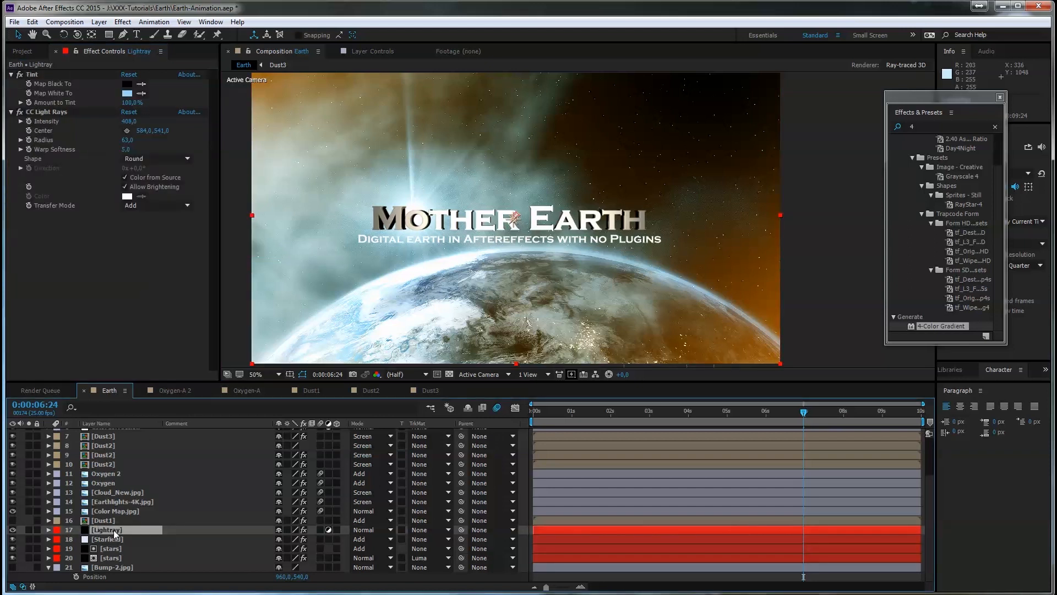
click(127, 130)
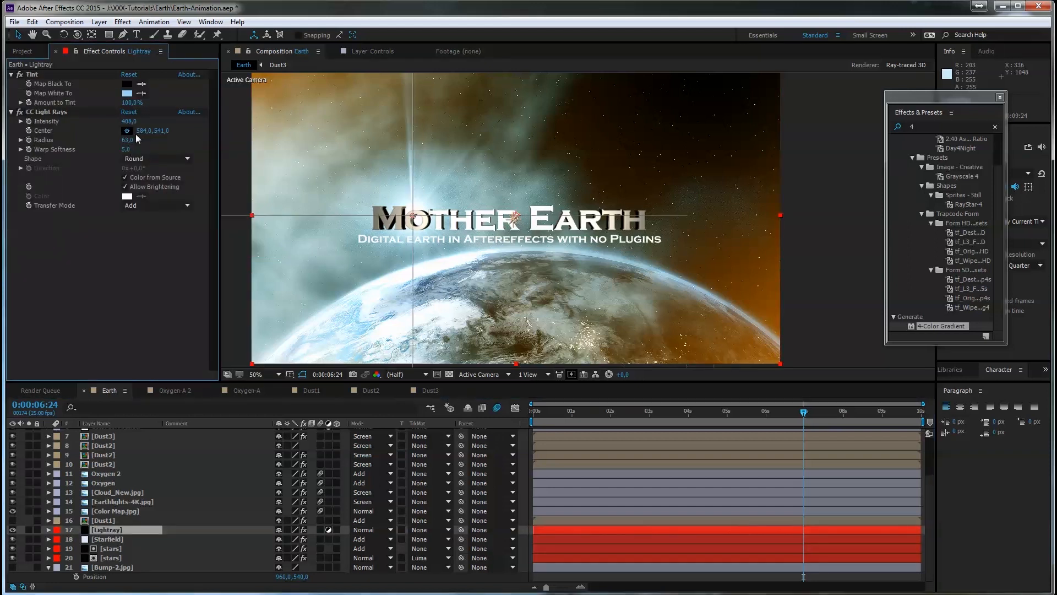
click(408, 183)
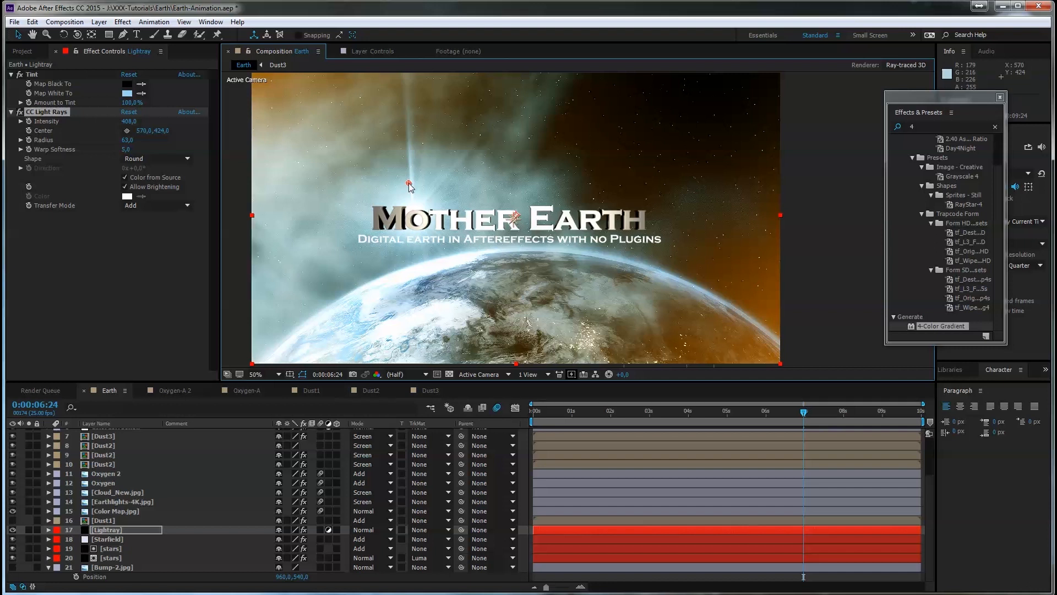
drag(409, 184, 629, 165)
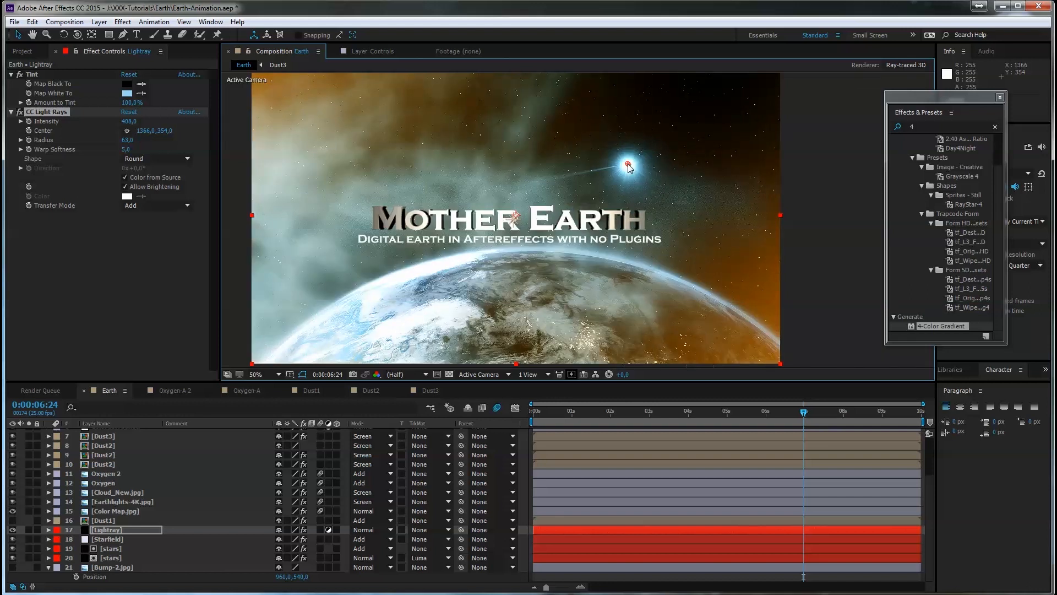
key(ctrl+z)
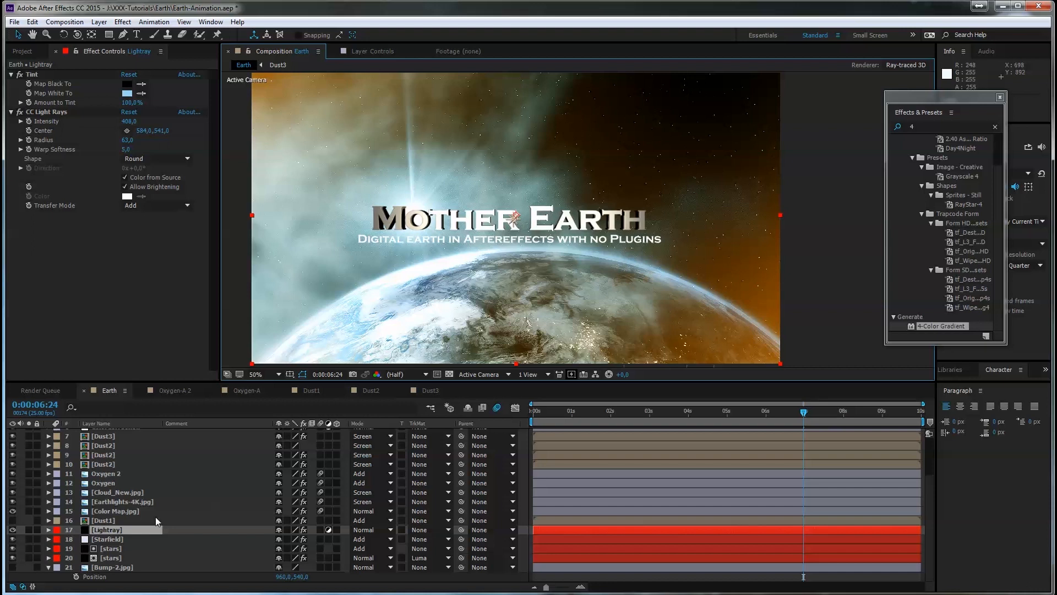
Step: Change the Mother Earth title text to "Blue Planet" and shift it sideways to center it above the subtitle
scroll(156, 517, up, 4)
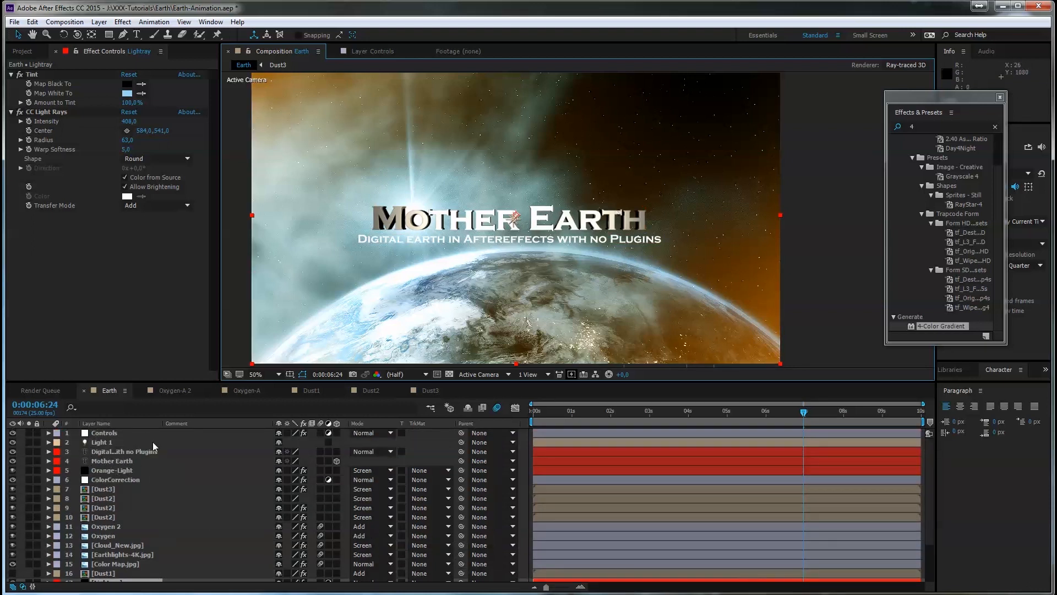
click(111, 452)
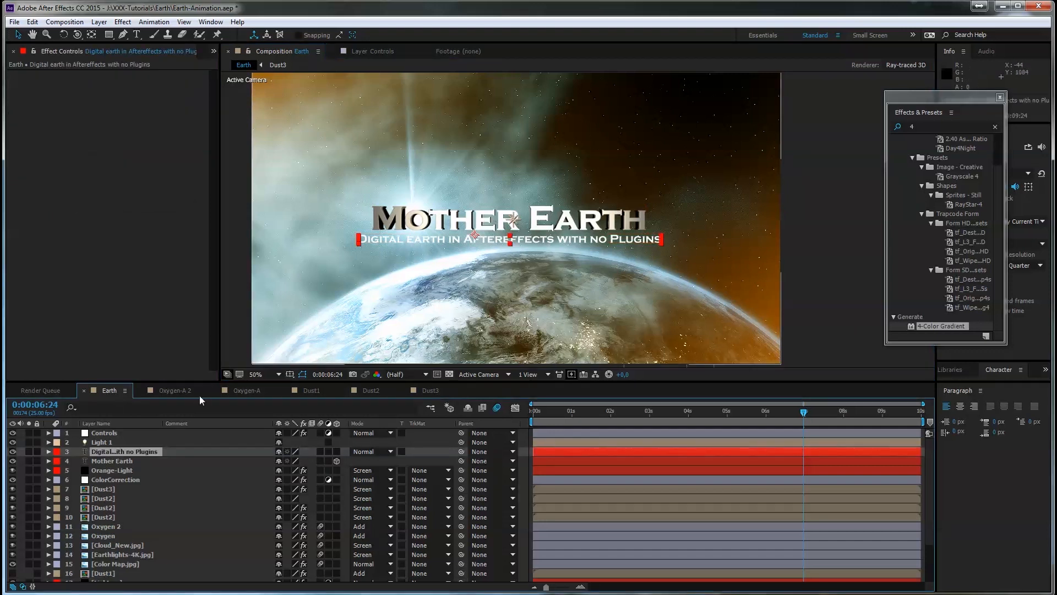
click(122, 463)
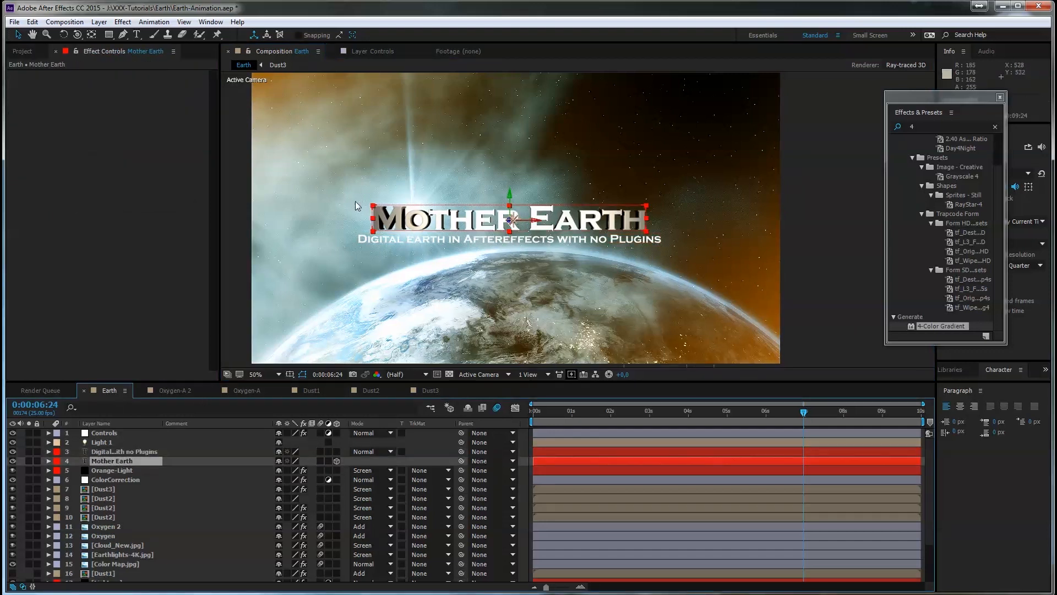
click(137, 34)
drag(378, 216, 658, 203)
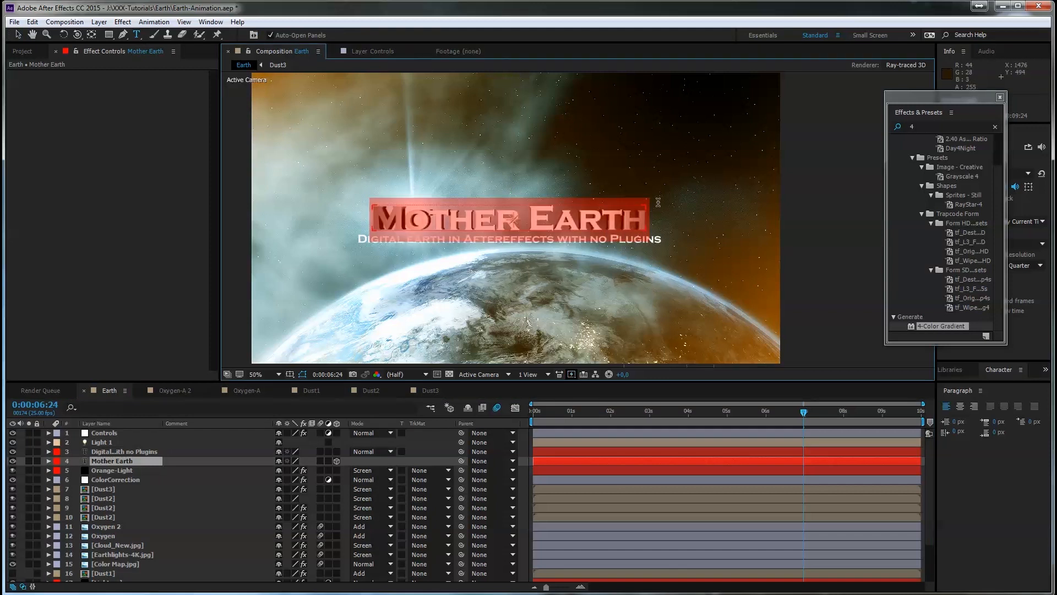
text(Blue Planet)
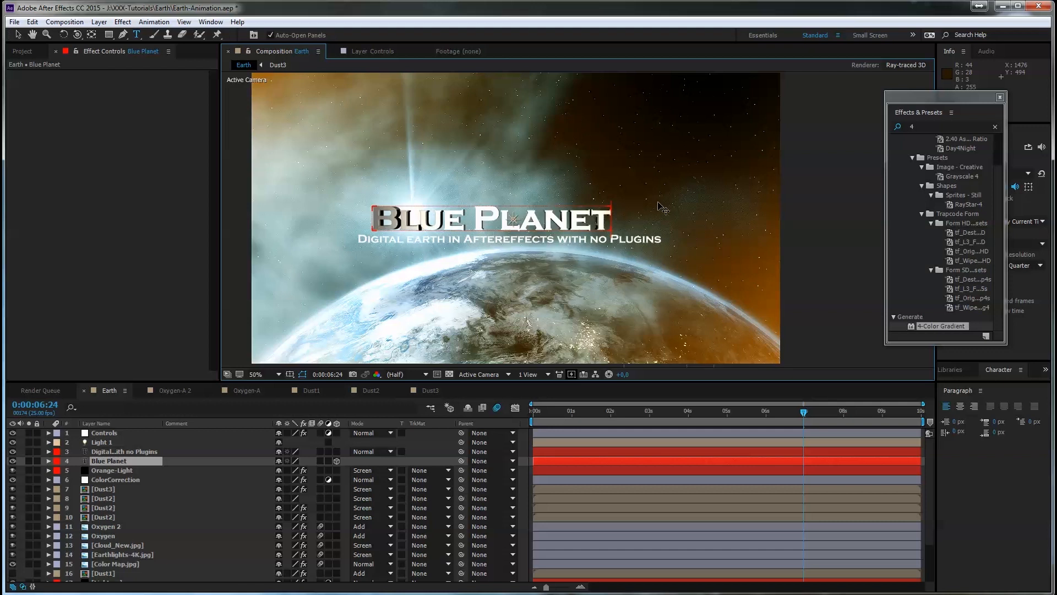
click(19, 35)
drag(537, 222, 550, 221)
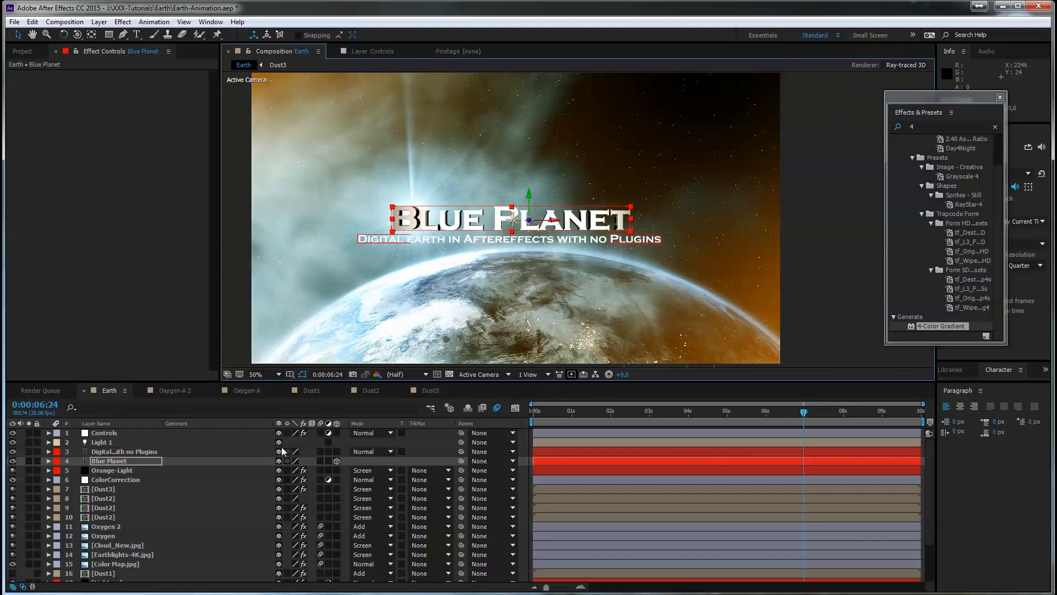
Step: Rotate the planet by setting the Controls layer's Earth/Rotation angle to about 36.4°
click(138, 432)
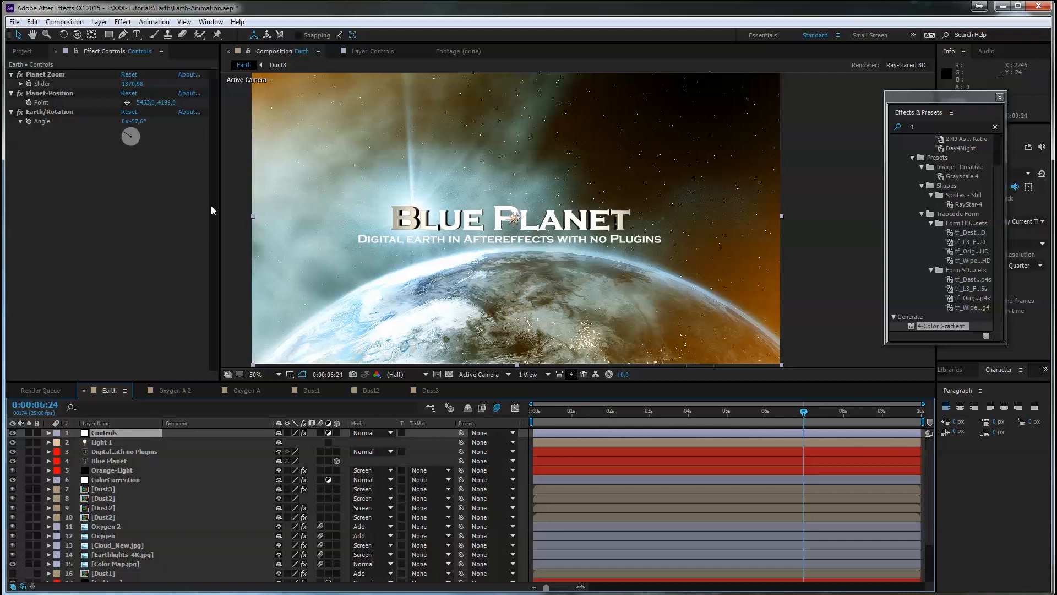
drag(138, 124, 190, 118)
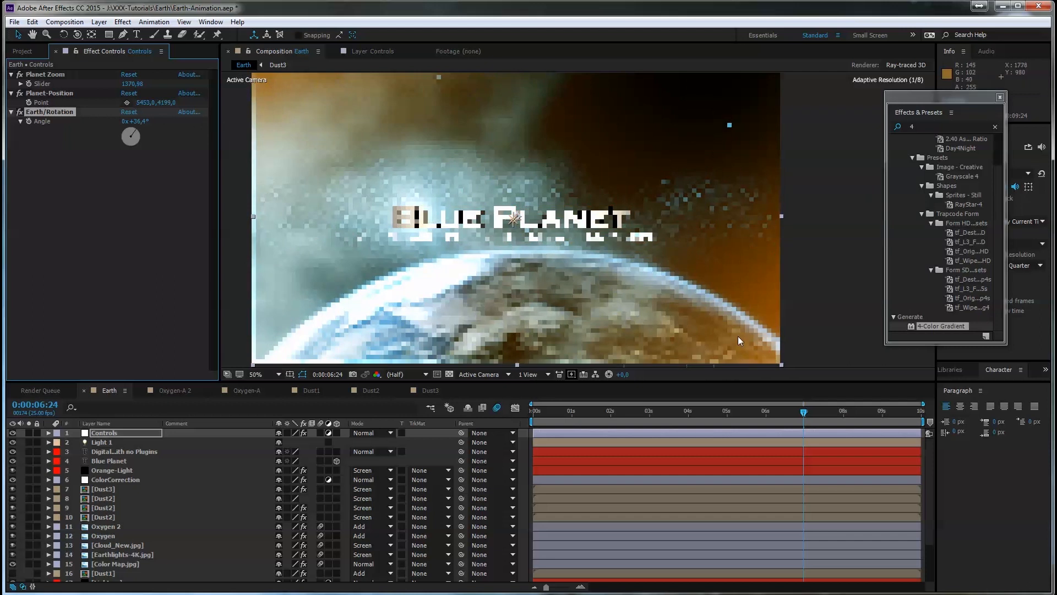